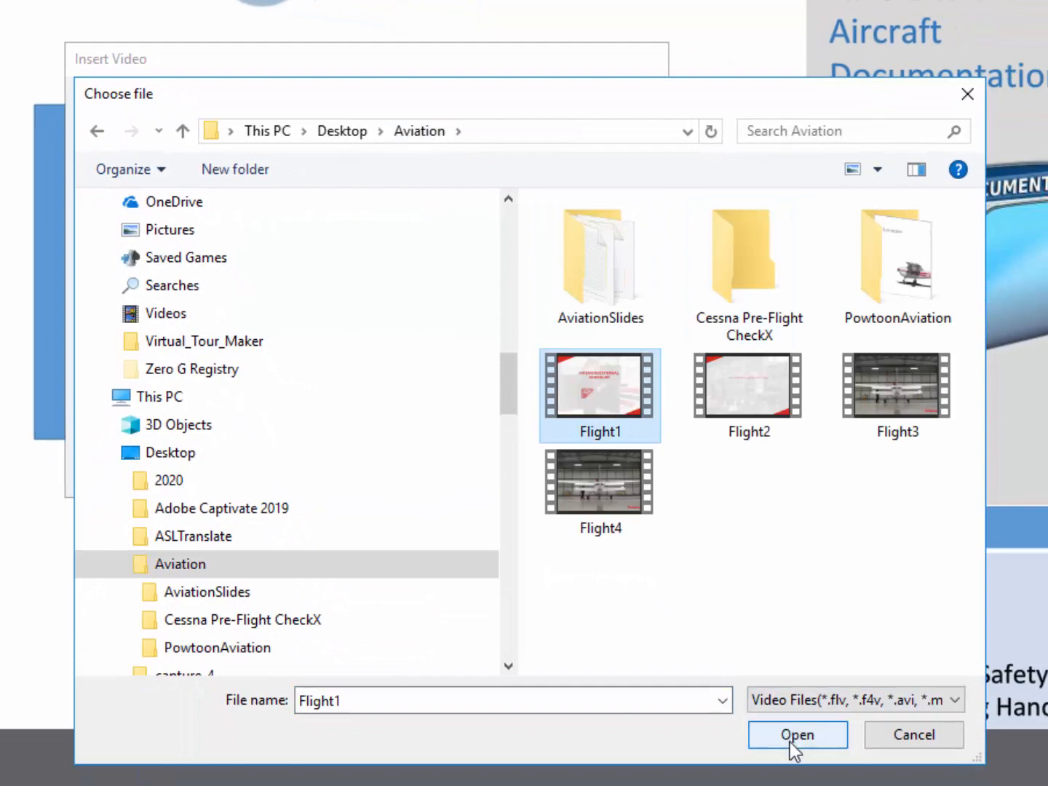
# - Insert the Flight1 video and resize it to about 682 x 494, placing it between the camera icon and the Transcript link
pyautogui.click(789, 743)
pyautogui.click(480, 468)
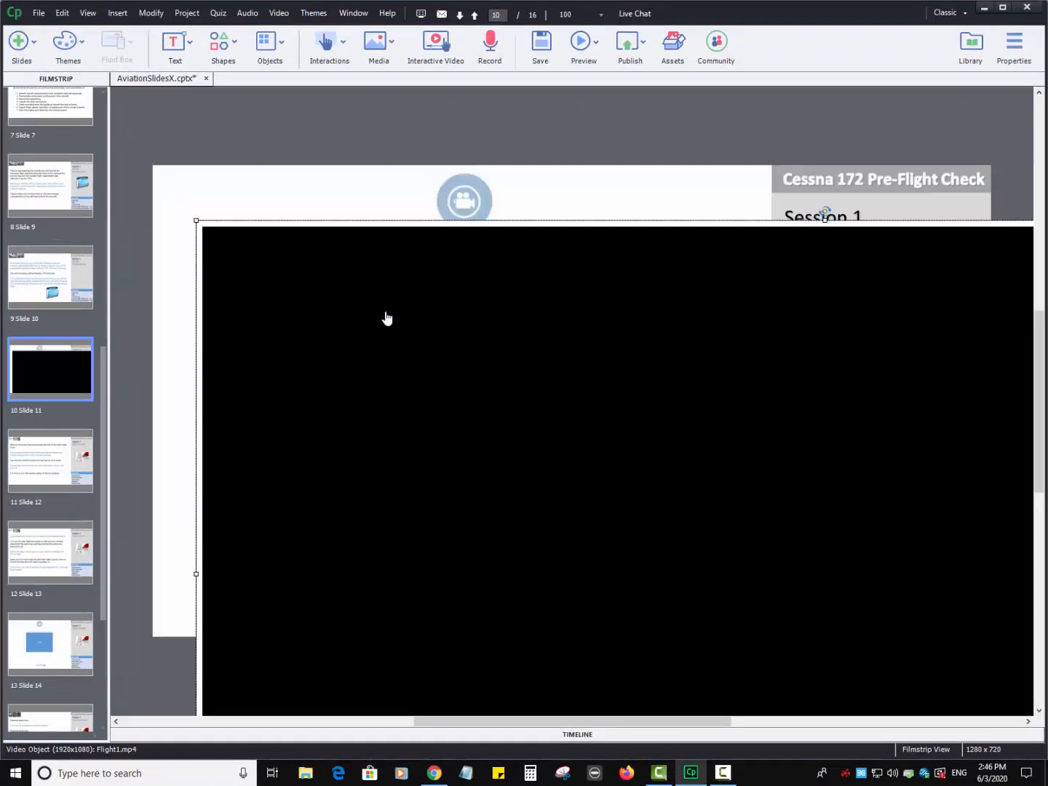
pyautogui.moveTo(193, 220); pyautogui.dragTo(658, 509)
pyautogui.moveTo(753, 578); pyautogui.dragTo(314, 290)
pyautogui.moveTo(216, 220); pyautogui.dragTo(599, 336)
pyautogui.moveTo(698, 399); pyautogui.dragTo(397, 329)
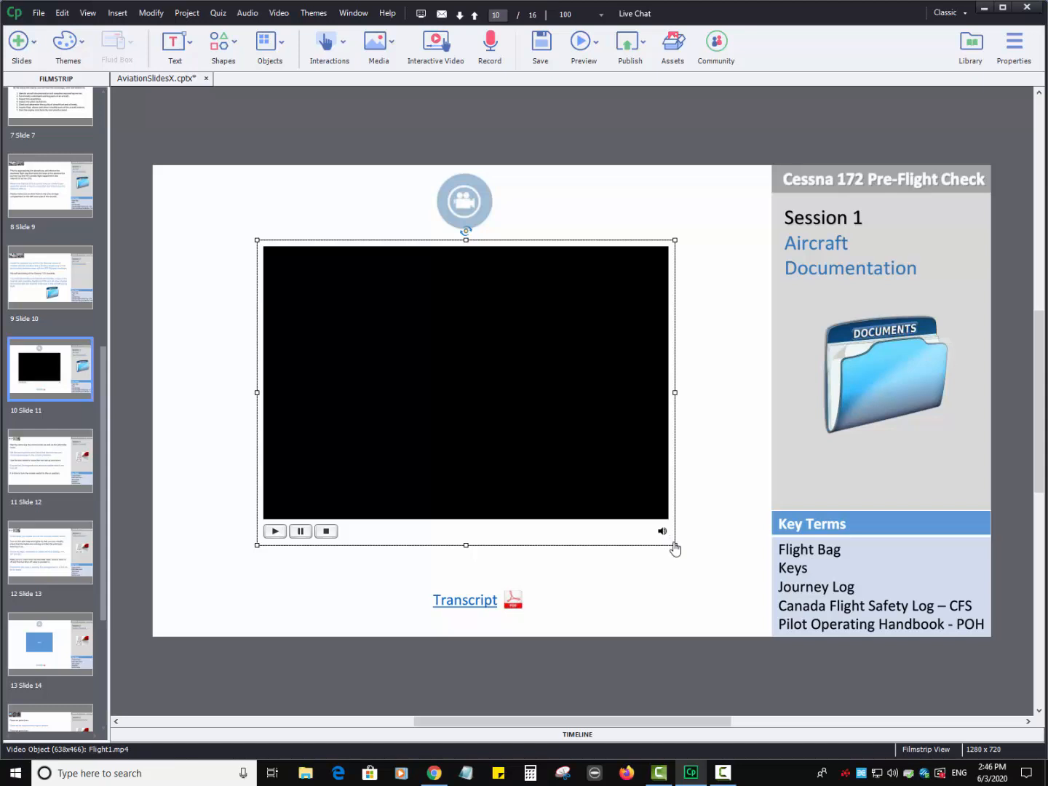
pyautogui.moveTo(676, 544); pyautogui.dragTo(705, 560)
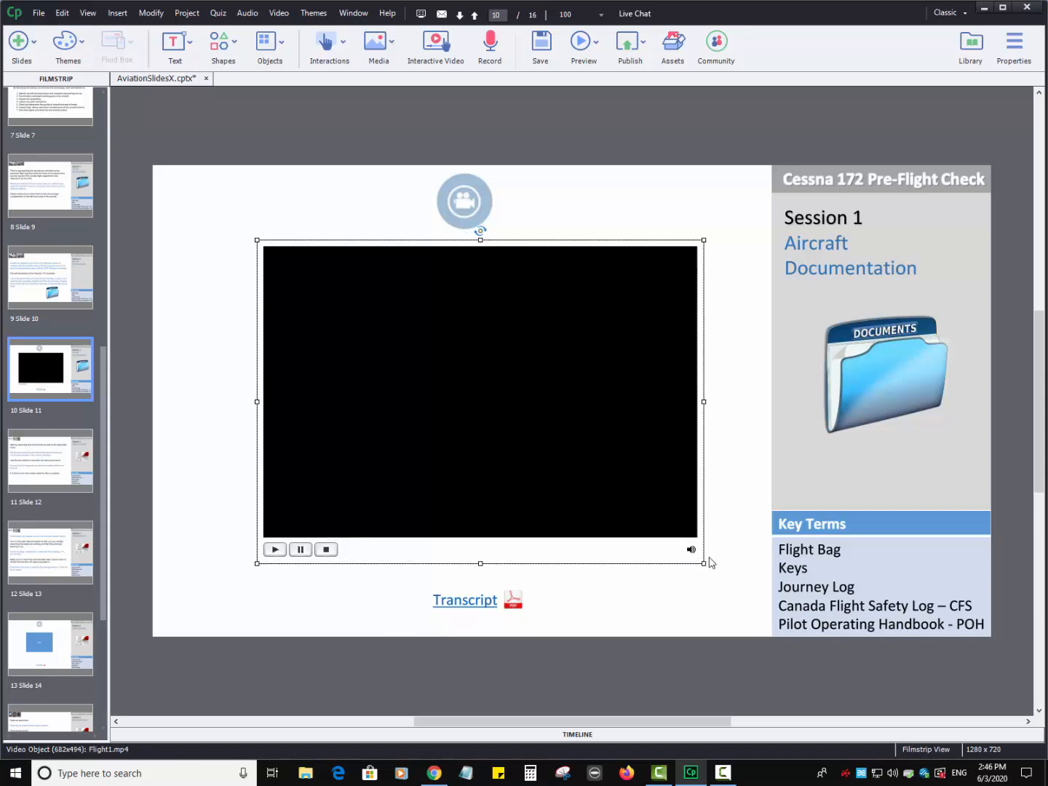
pyautogui.click(743, 526)
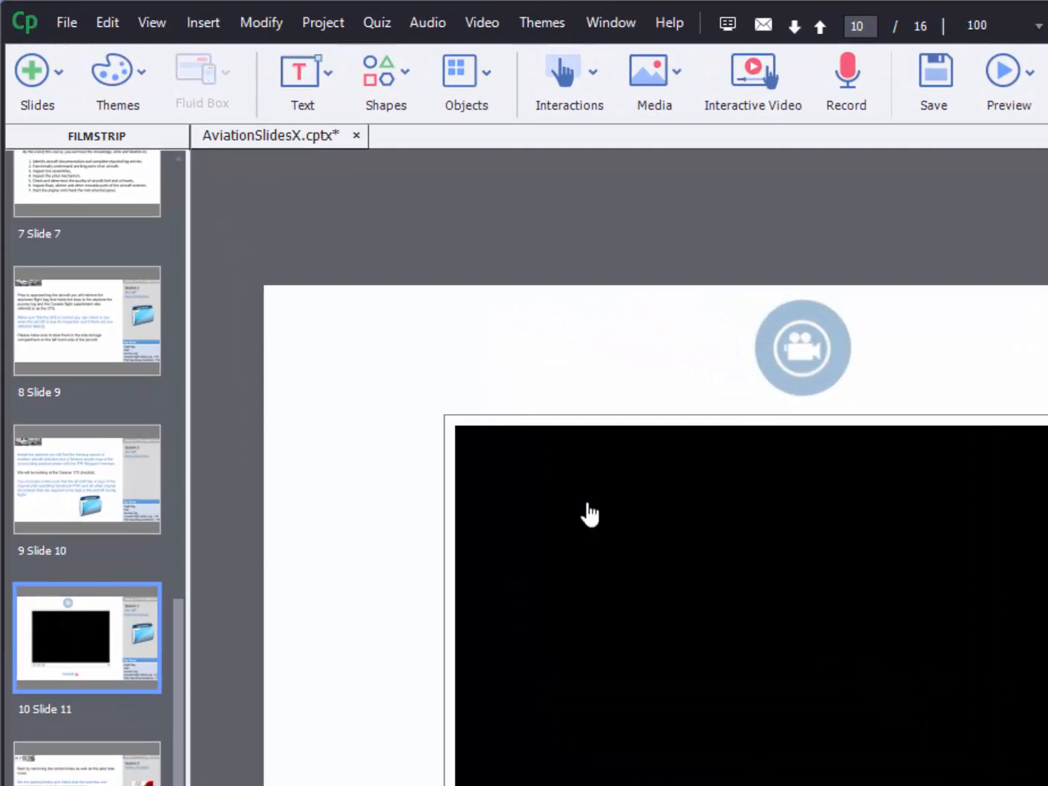
pyautogui.click(677, 70)
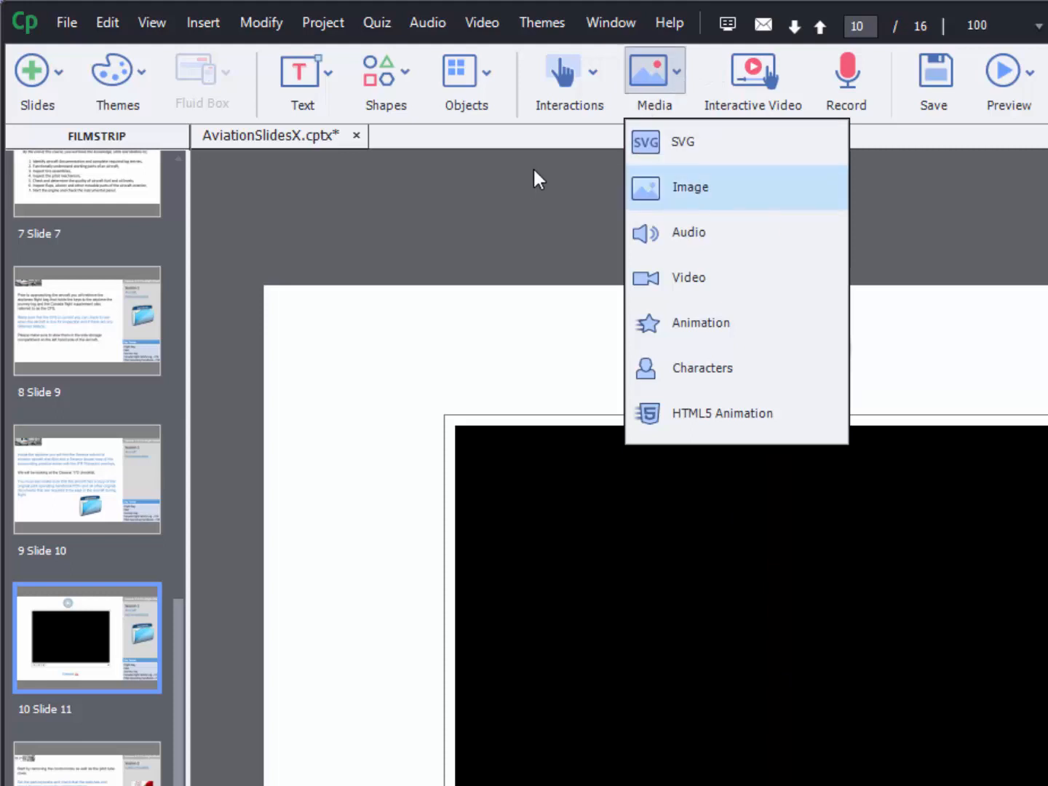
pyautogui.click(506, 172)
pyautogui.click(403, 89)
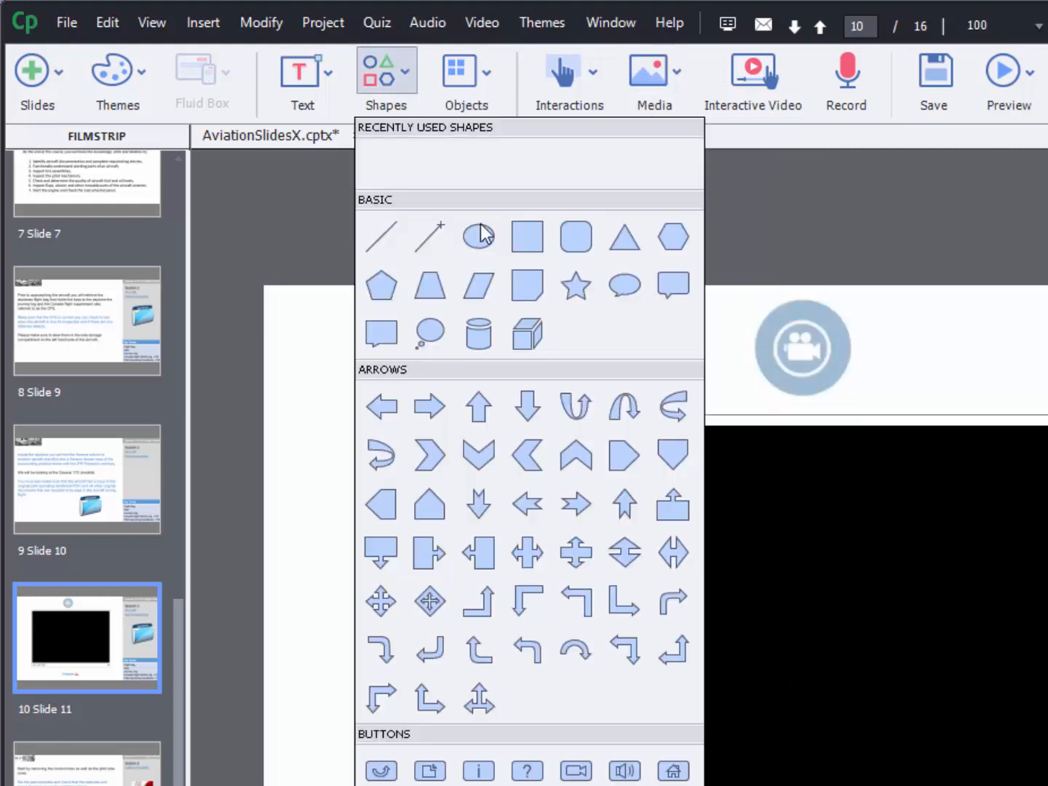
pyautogui.click(834, 211)
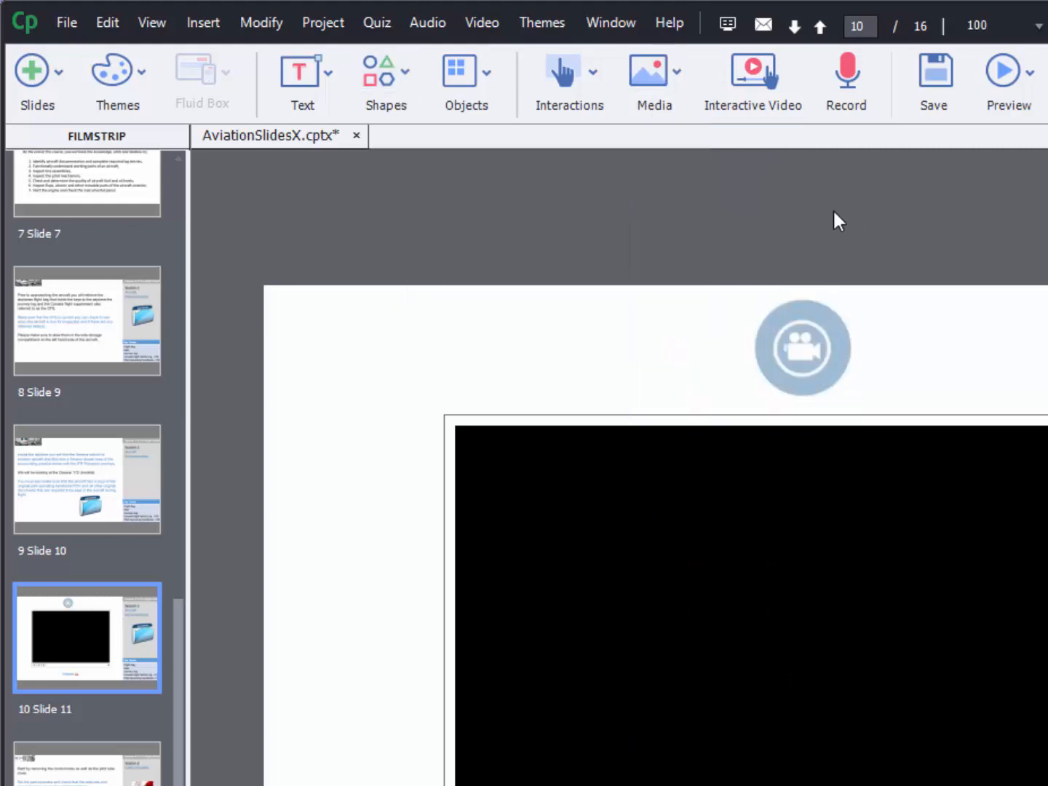
# - Insert a button over the Transcript text below the video and widen it to reach the PDF icon
pyautogui.click(591, 74)
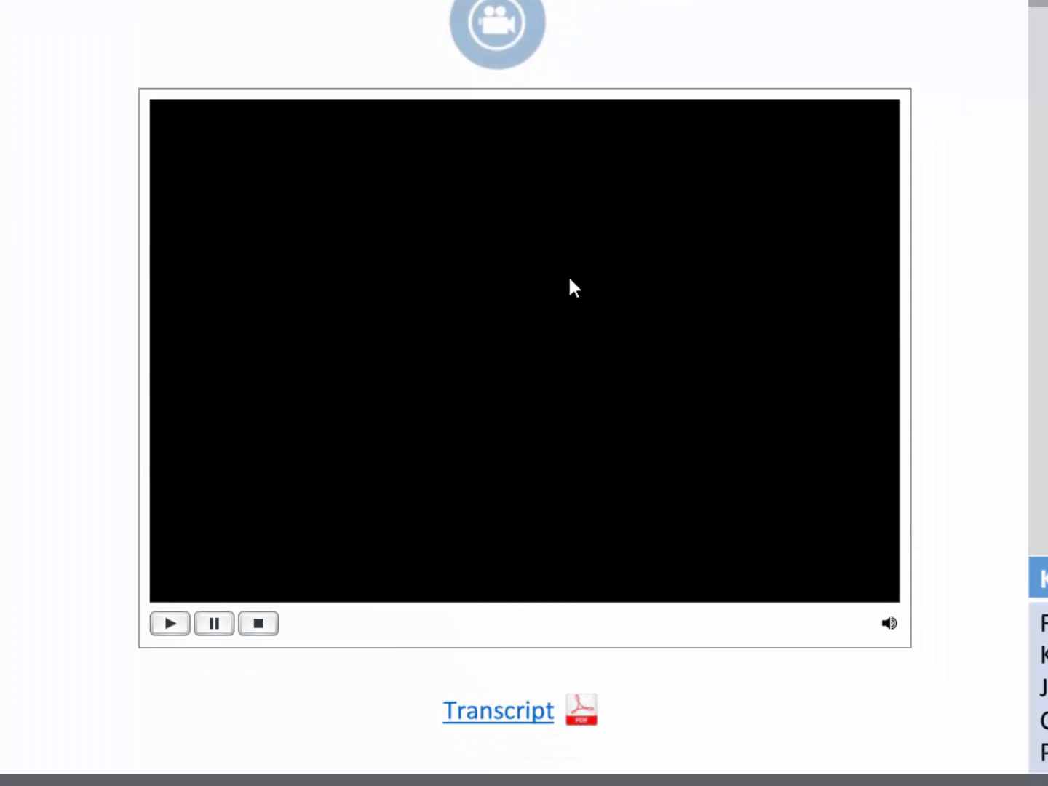
pyautogui.moveTo(667, 369); pyautogui.dragTo(489, 709)
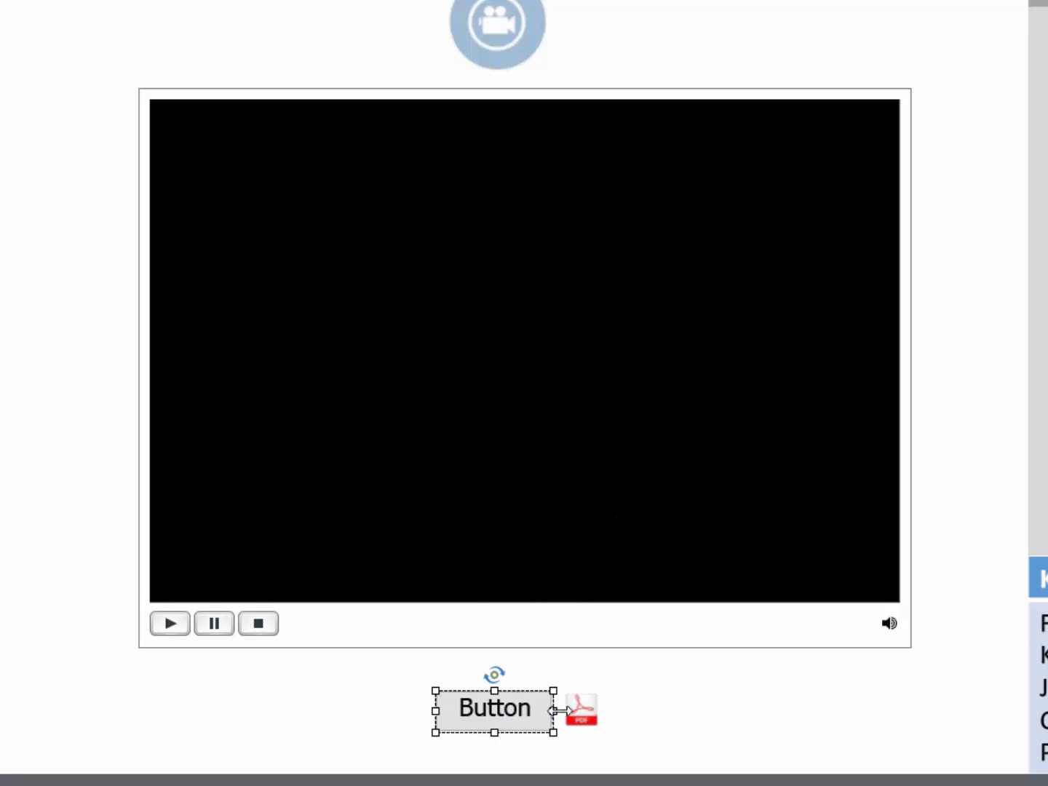
pyautogui.moveTo(556, 710); pyautogui.dragTo(563, 710)
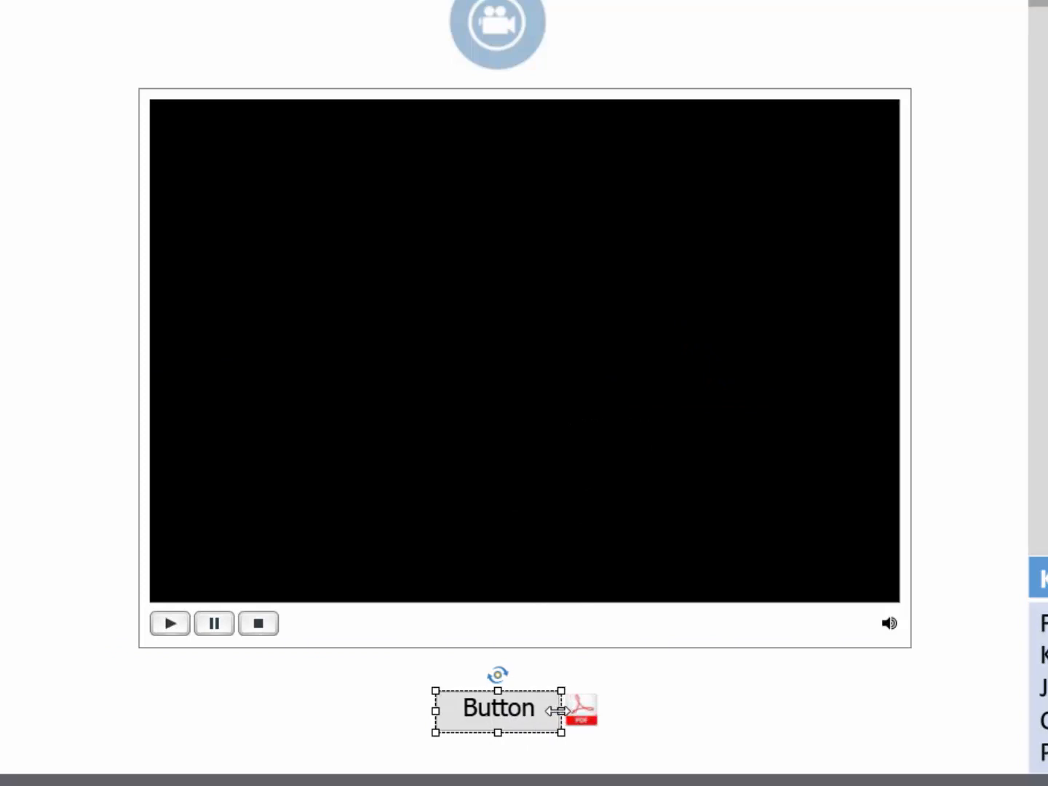
pyautogui.click(650, 714)
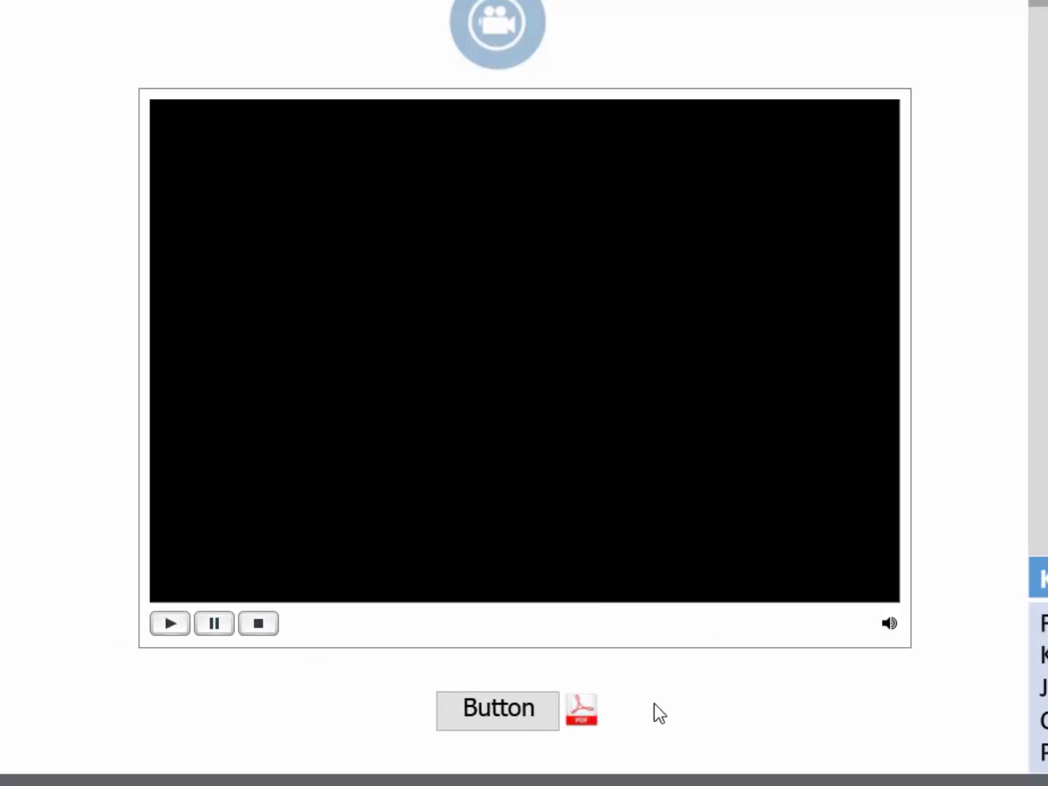
# - Set the new button's text colour to light blue, and try out the transparent option before turning it off again
pyautogui.click(529, 722)
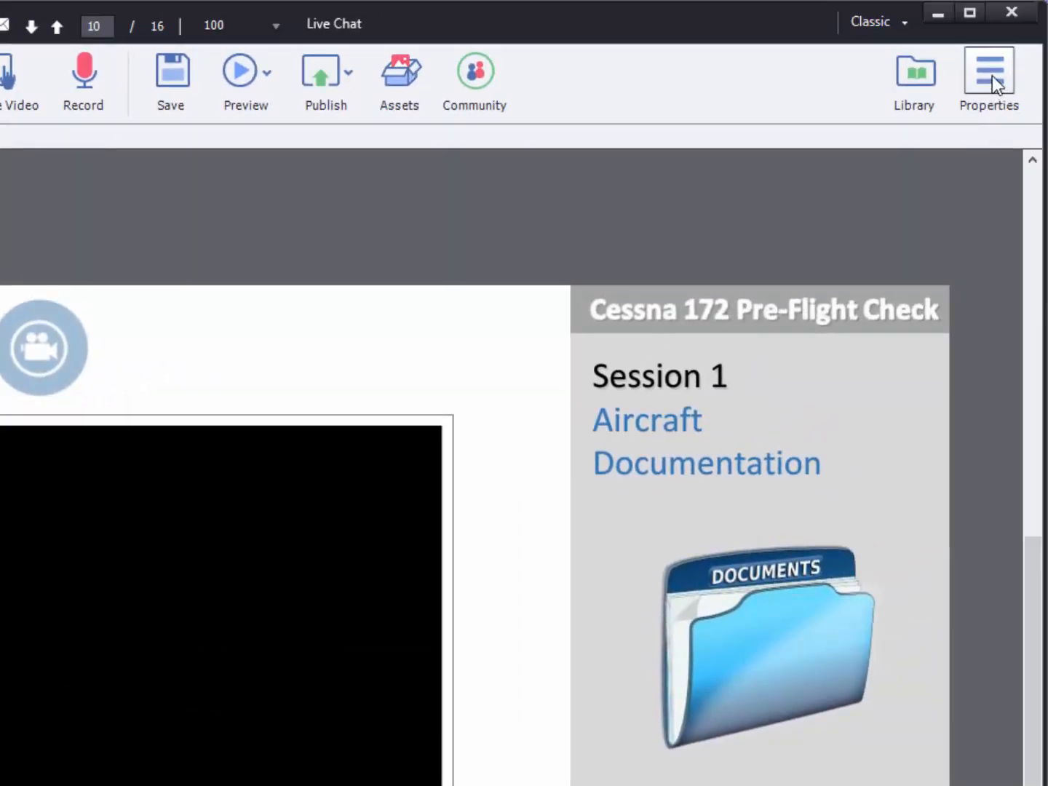
pyautogui.click(993, 75)
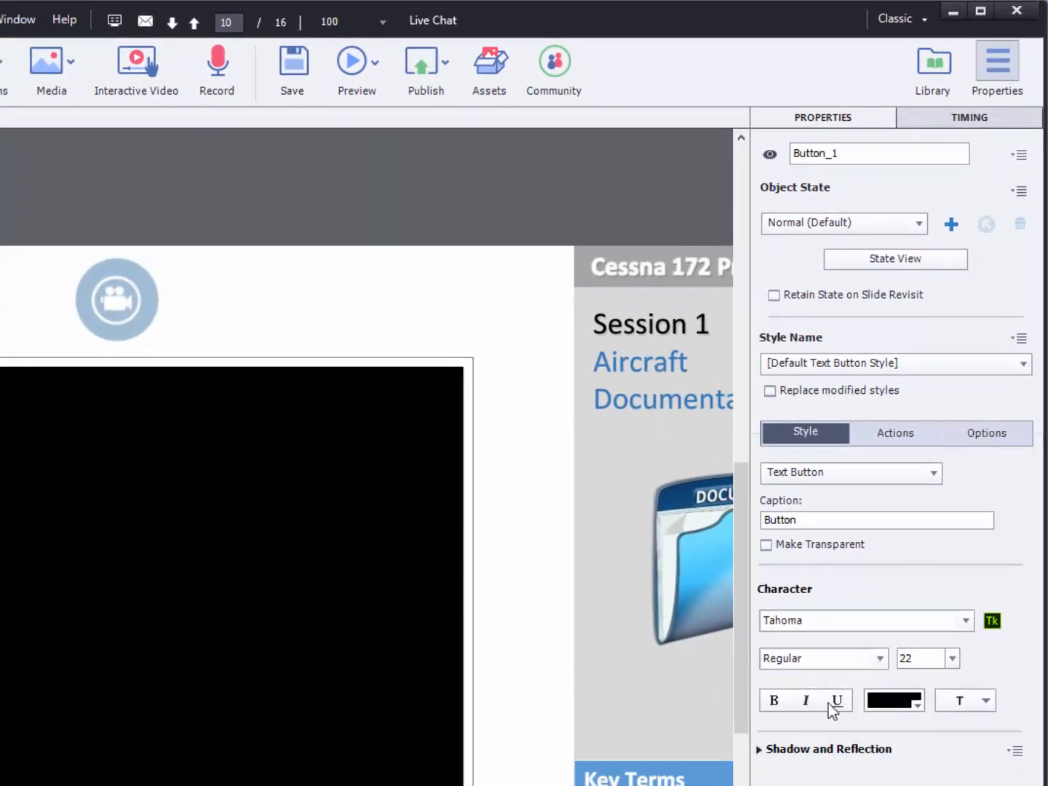
pyautogui.click(918, 703)
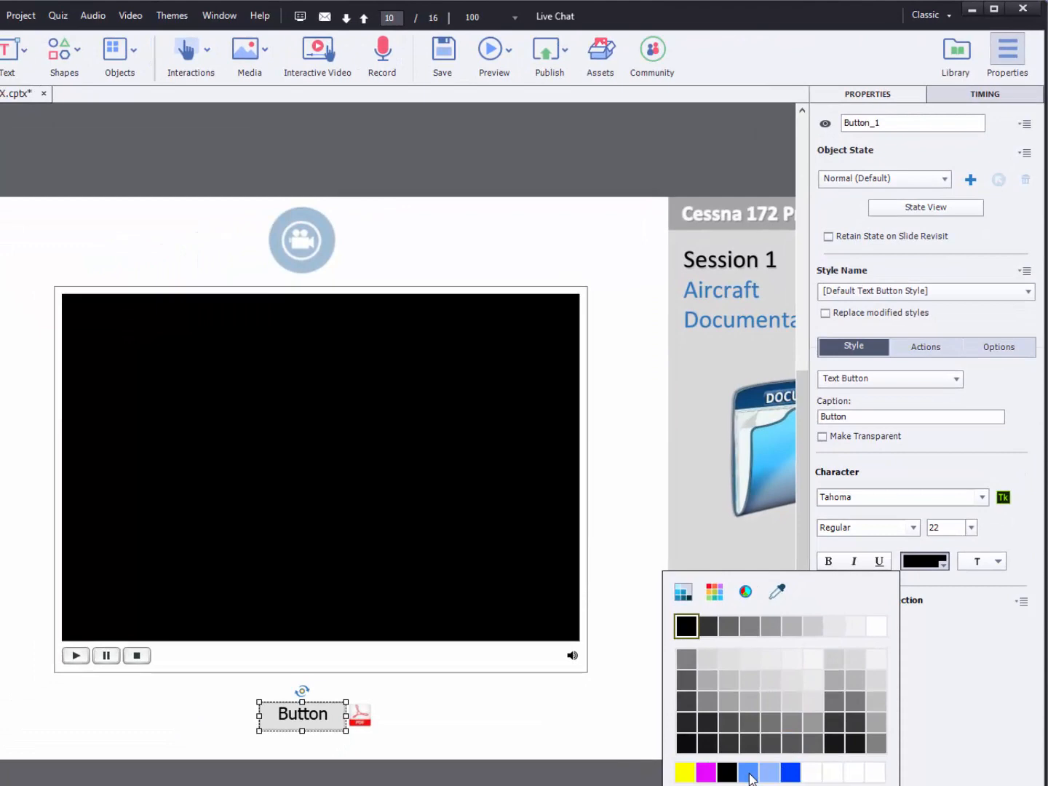
pyautogui.click(749, 773)
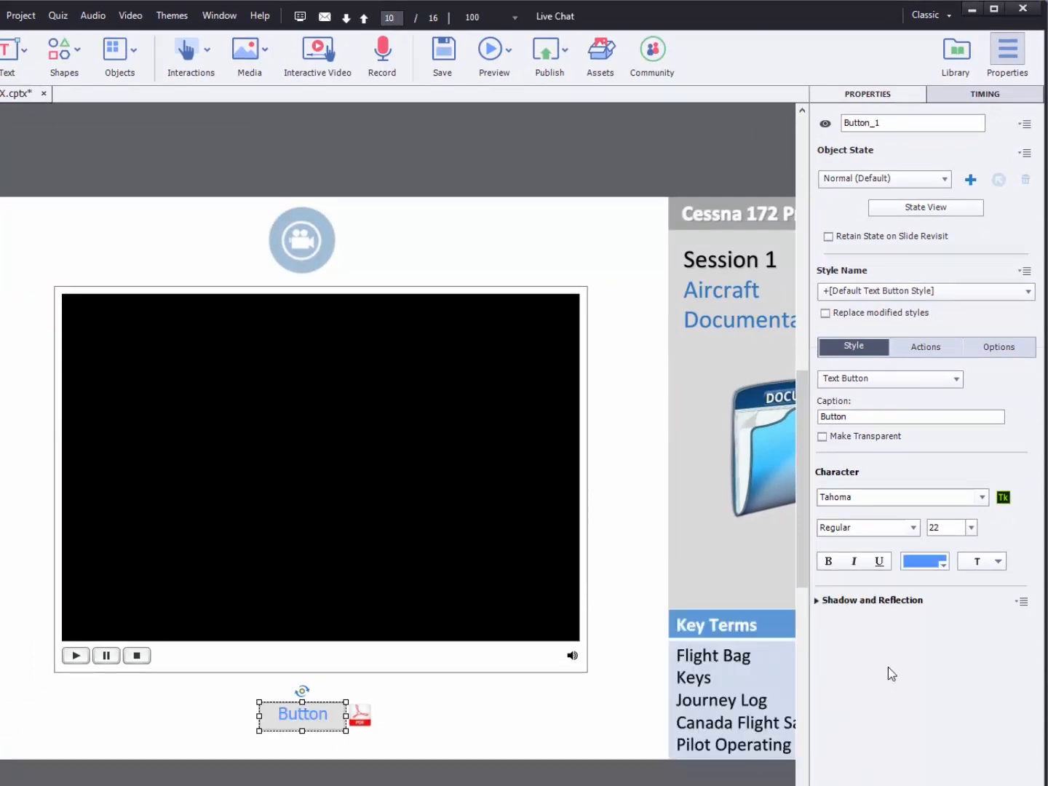
pyautogui.click(822, 436)
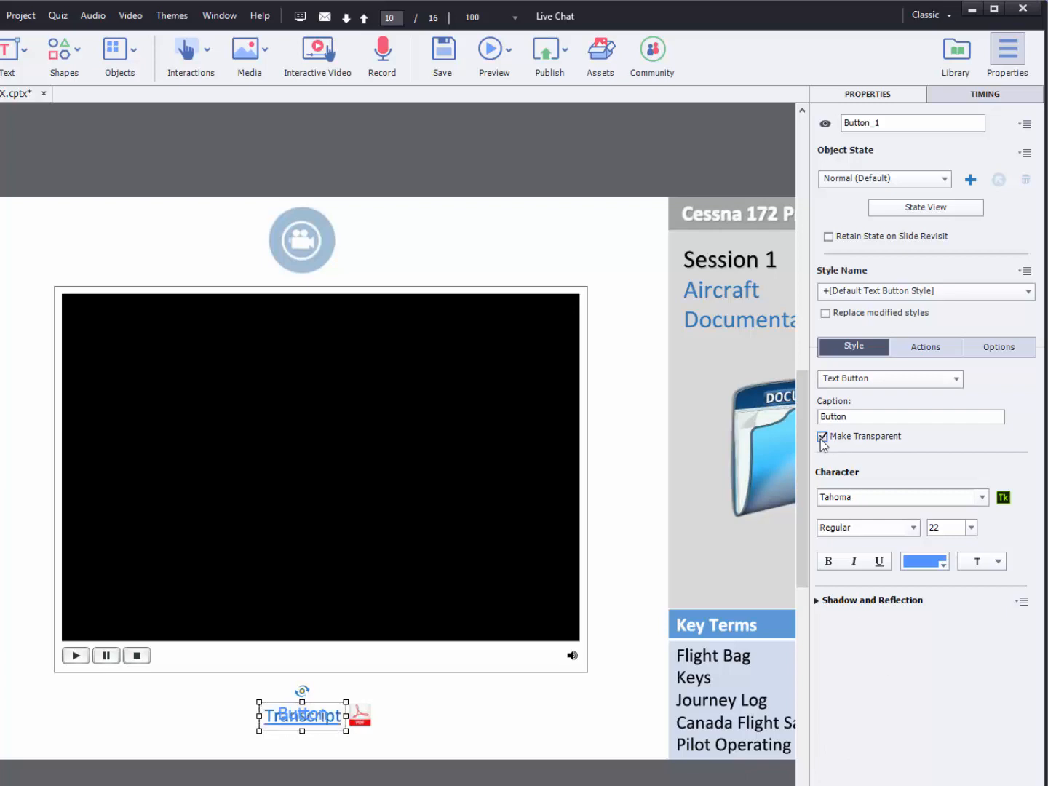
pyautogui.click(823, 436)
# - Change the button's caption to "Transcript"
pyautogui.moveTo(863, 416); pyautogui.dragTo(787, 412)
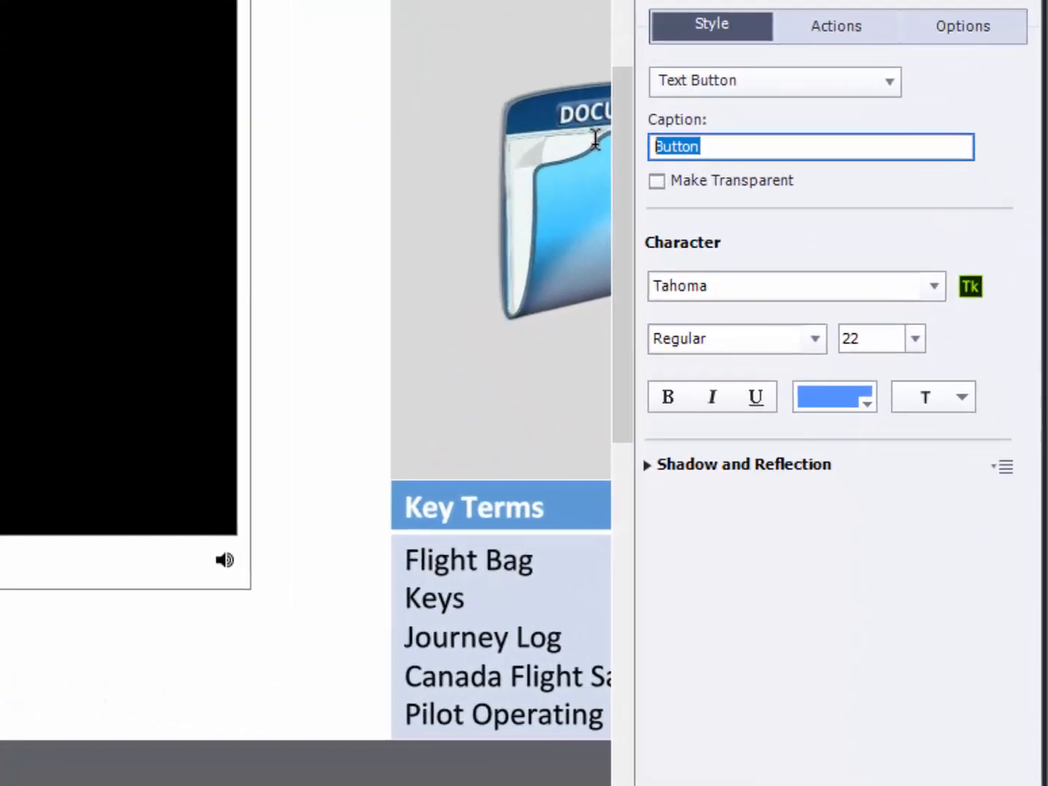
pyautogui.write('Tran')
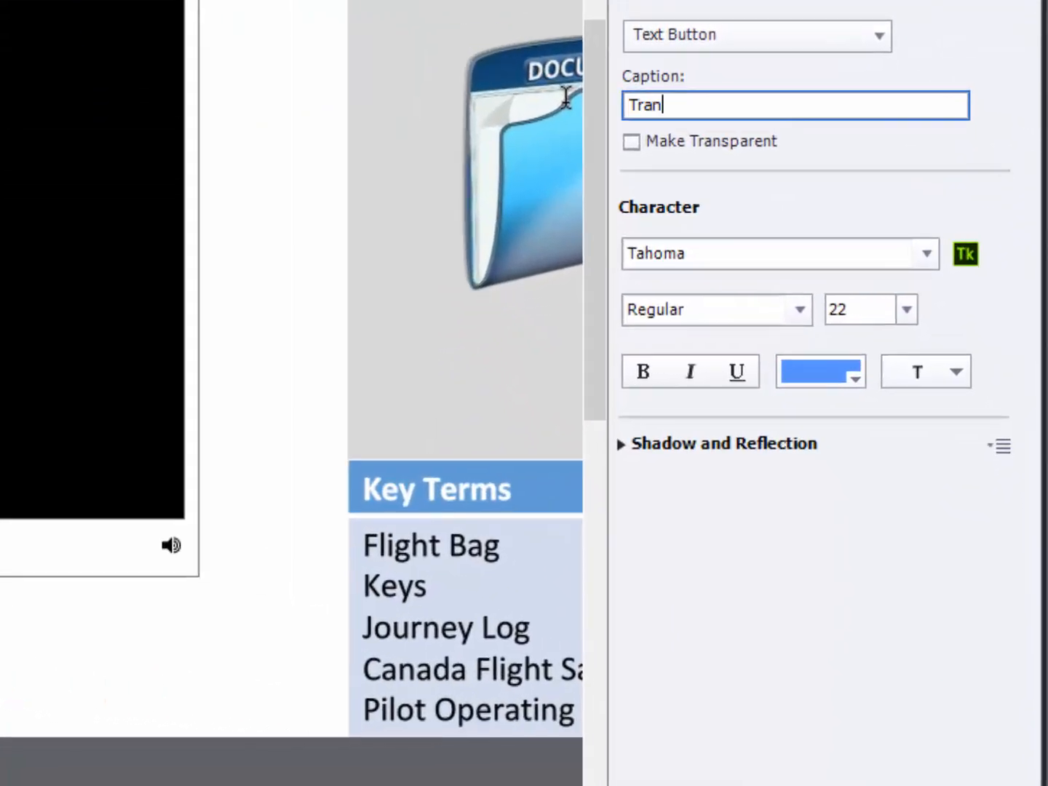
pyautogui.write('scrip')
pyautogui.press('BackSpace')
pyautogui.write('cript')
pyautogui.click(824, 449)
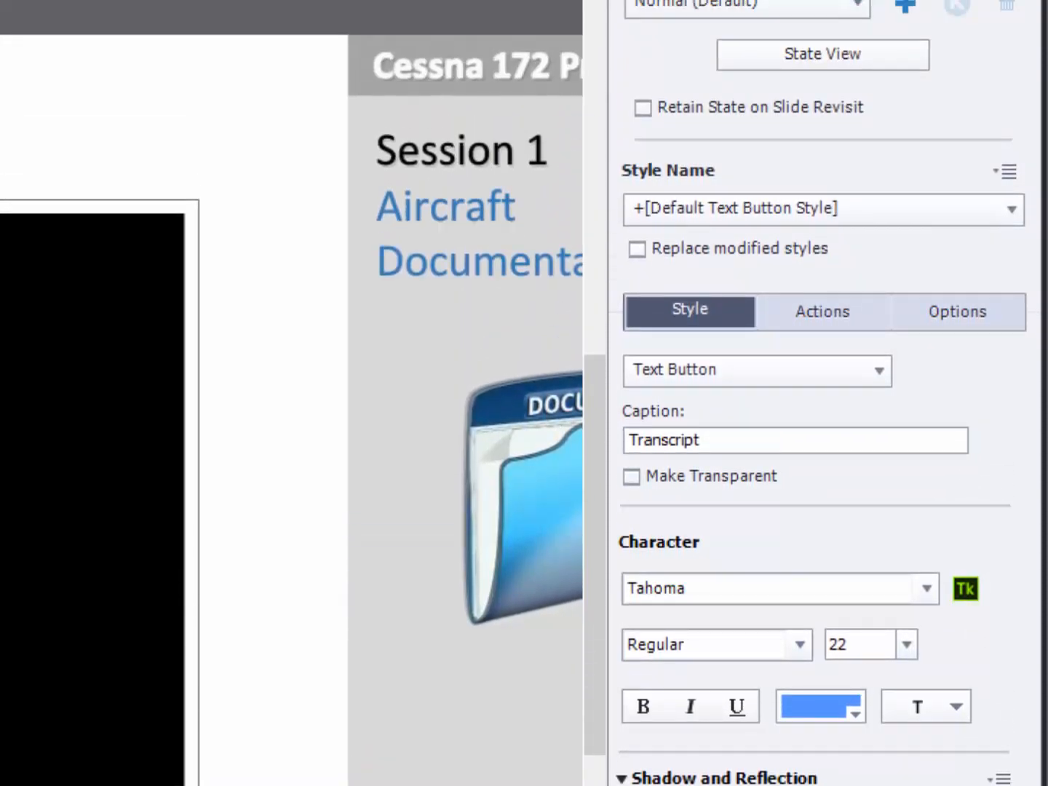
pyautogui.press('Escape')
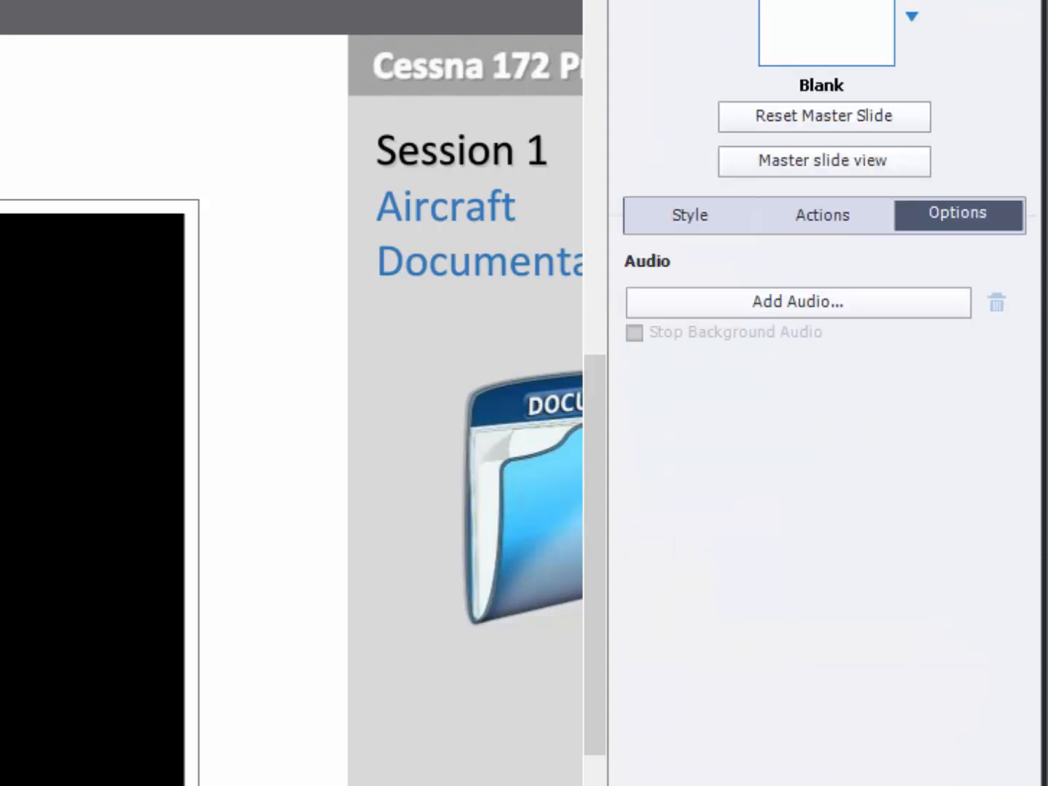
pyautogui.click(182, 780)
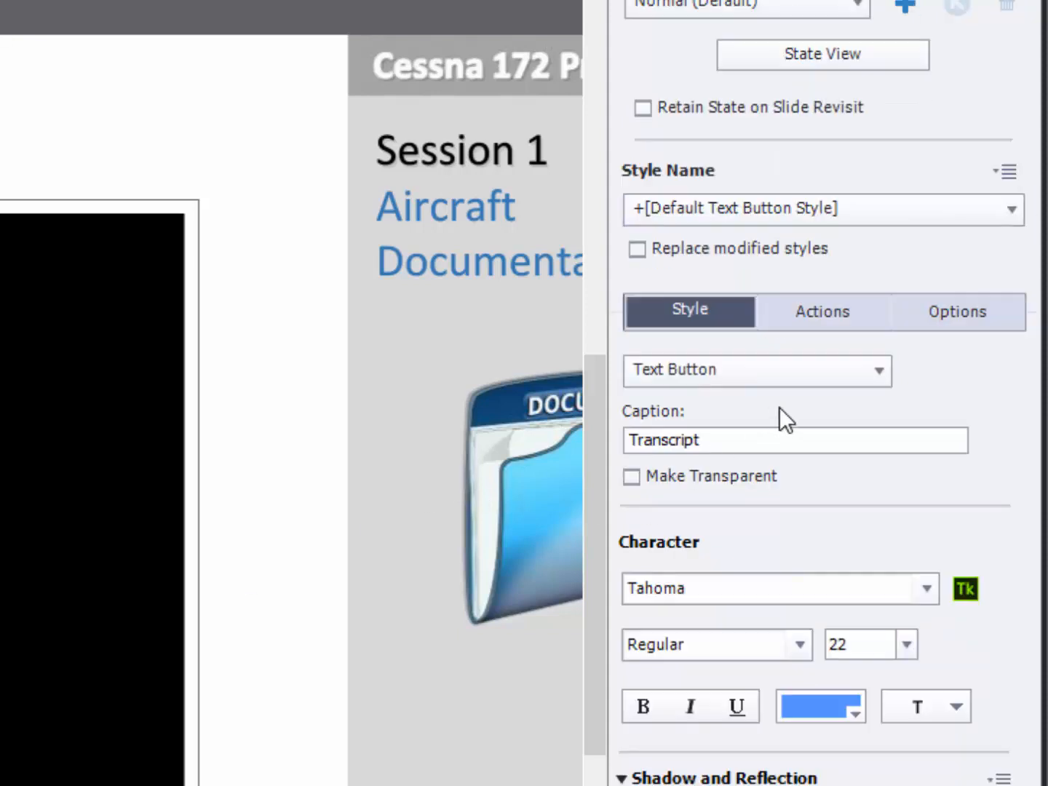
# - Set the button's success action to Open URL or file, linking the PDF "Session 1 - Documentation Transcript"
pyautogui.click(831, 313)
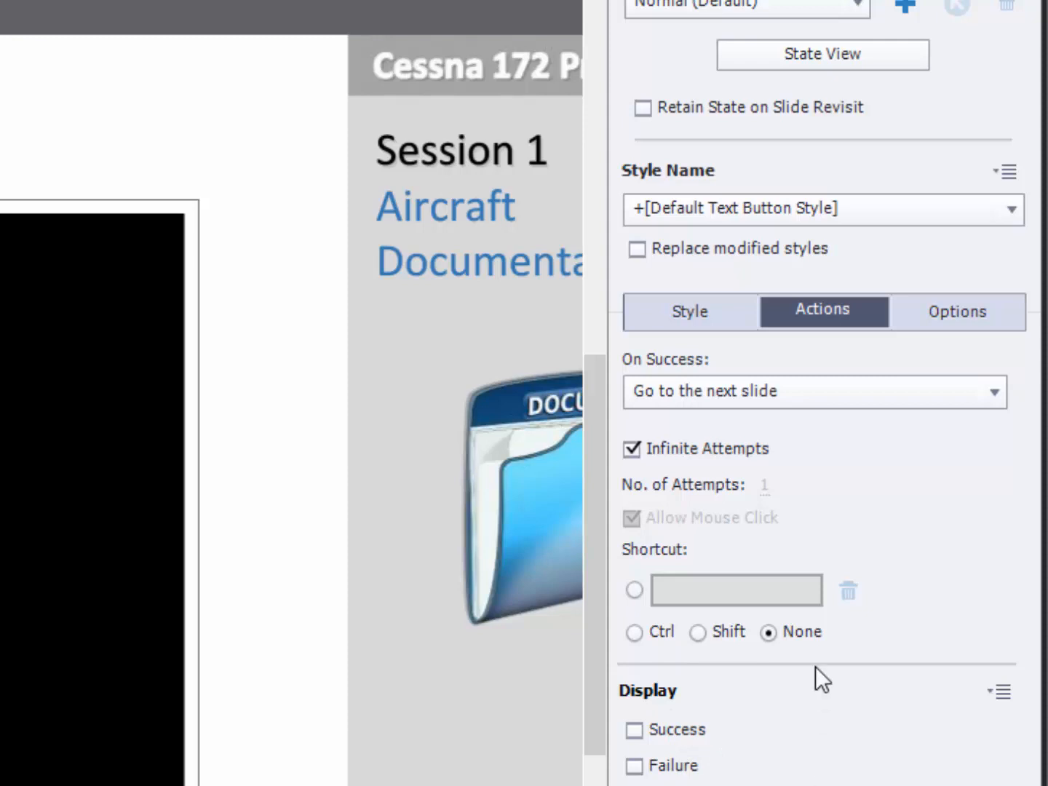
pyautogui.click(759, 391)
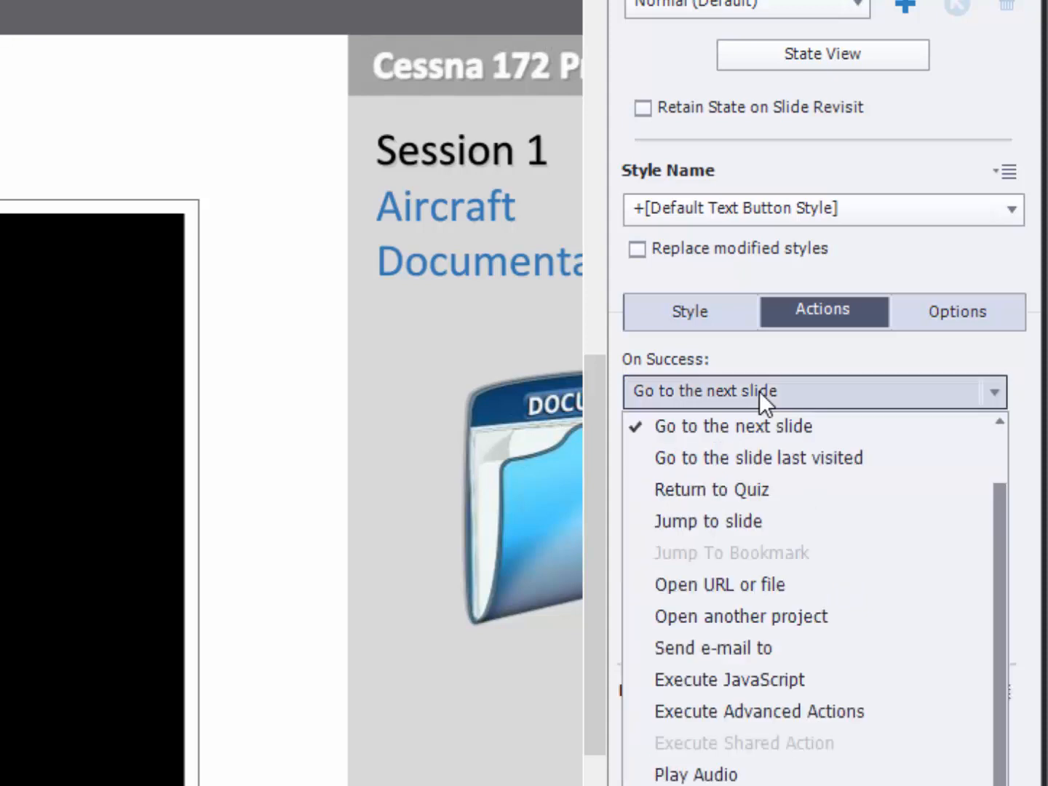
pyautogui.click(736, 589)
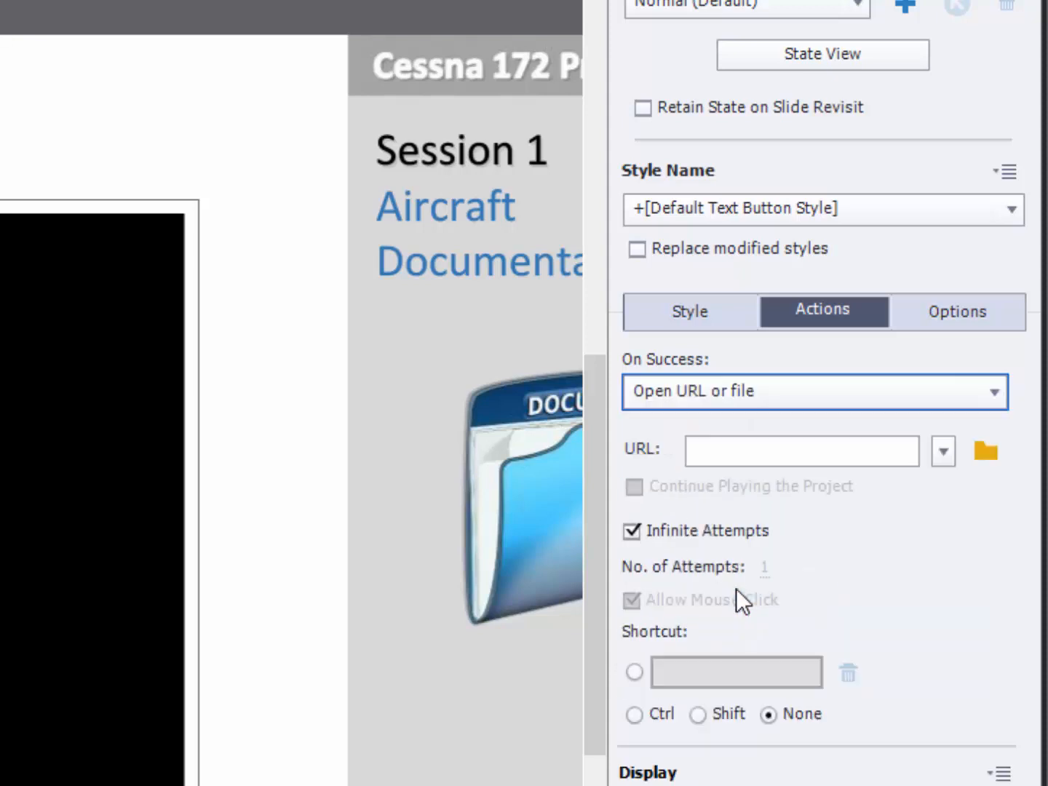
pyautogui.click(721, 451)
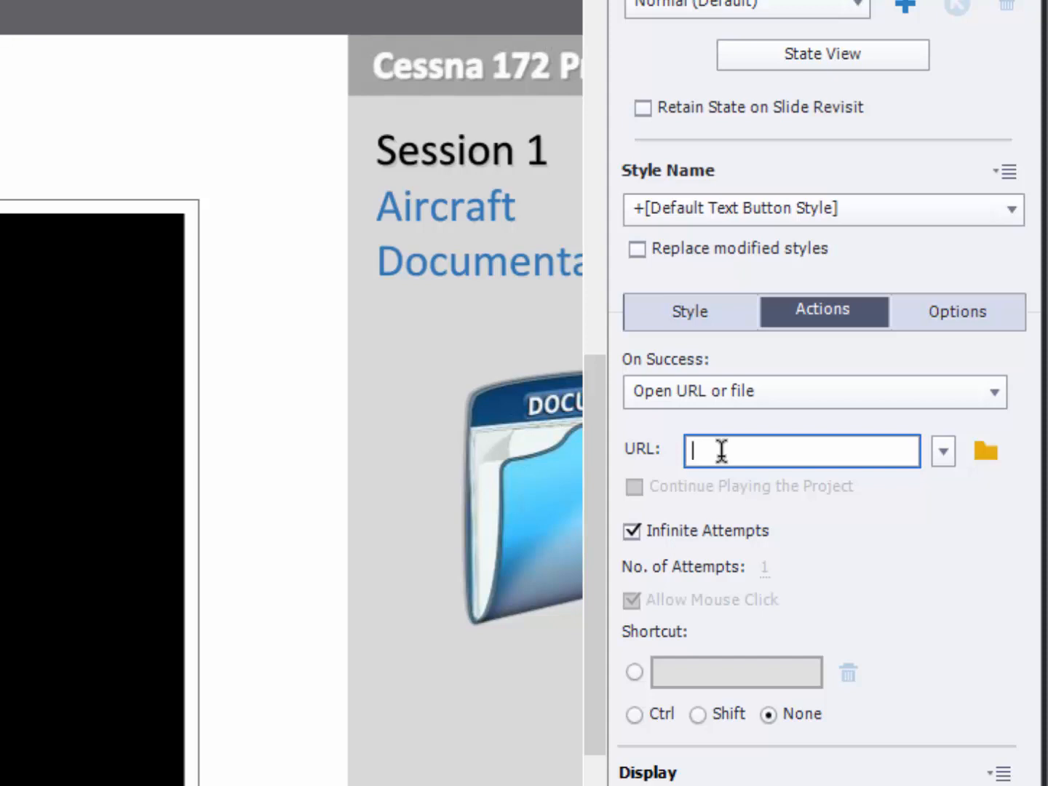
pyautogui.click(987, 455)
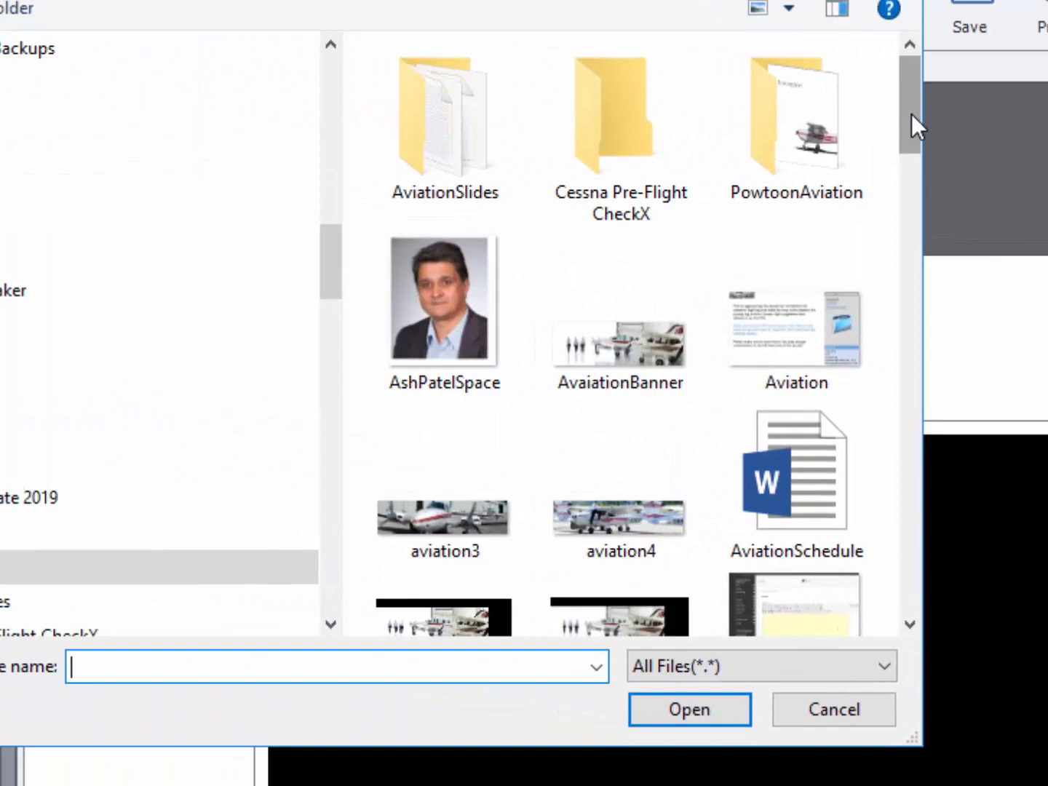
pyautogui.moveTo(909, 121); pyautogui.dragTo(961, 483)
pyautogui.click(620, 253)
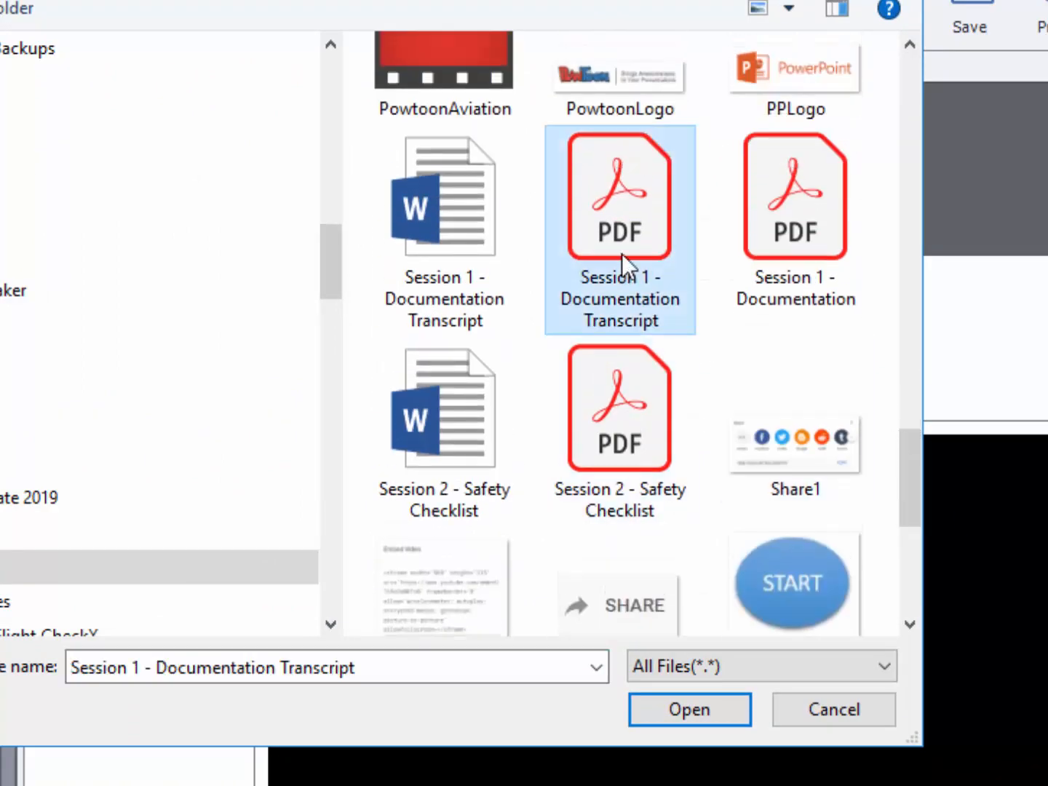
pyautogui.click(705, 714)
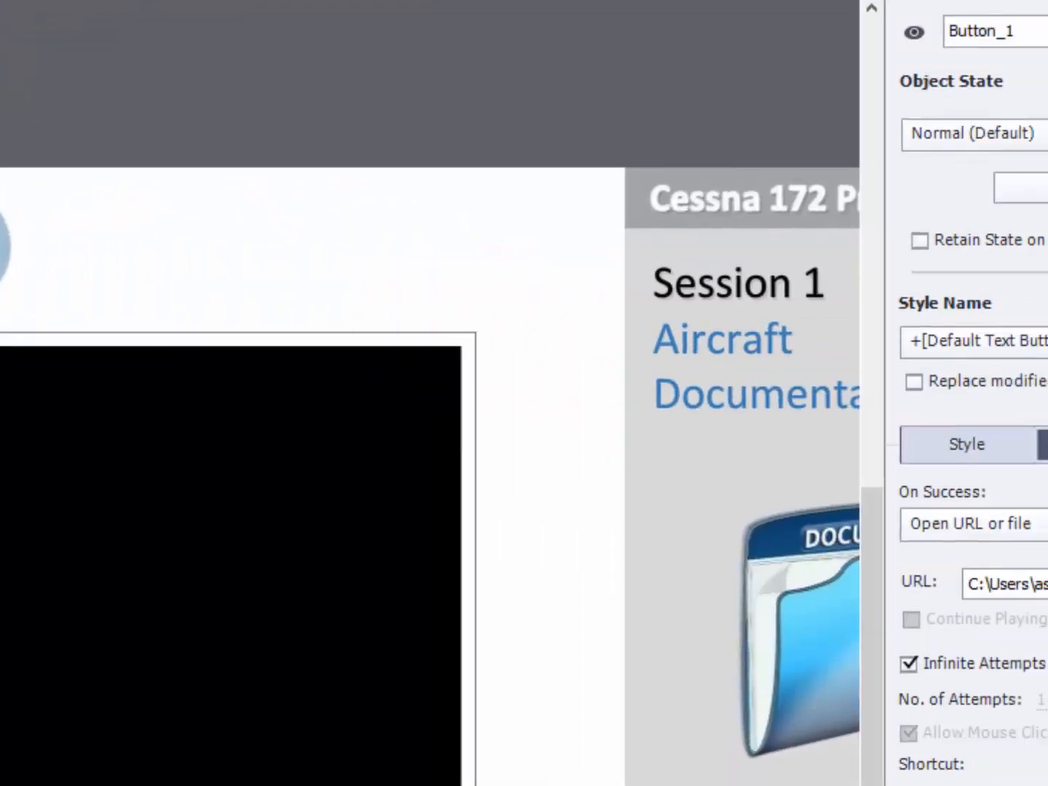
# - Make the linked transcript open in a New window, and close the button's properties
pyautogui.click(942, 551)
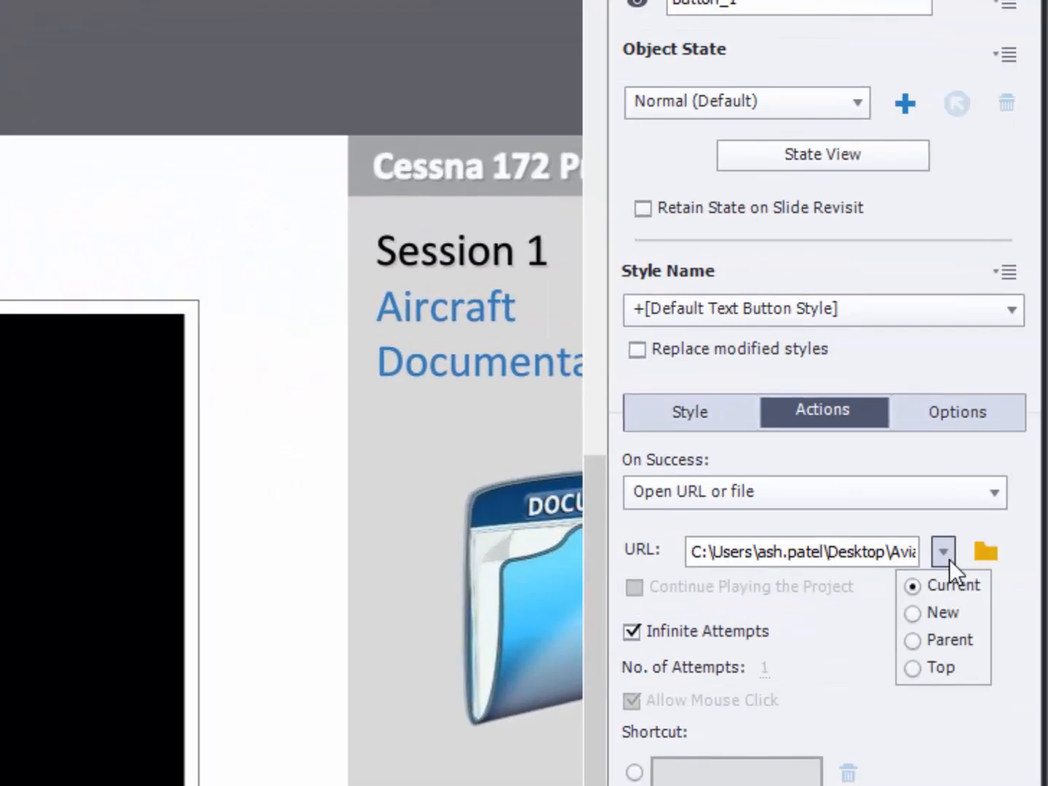
pyautogui.click(914, 611)
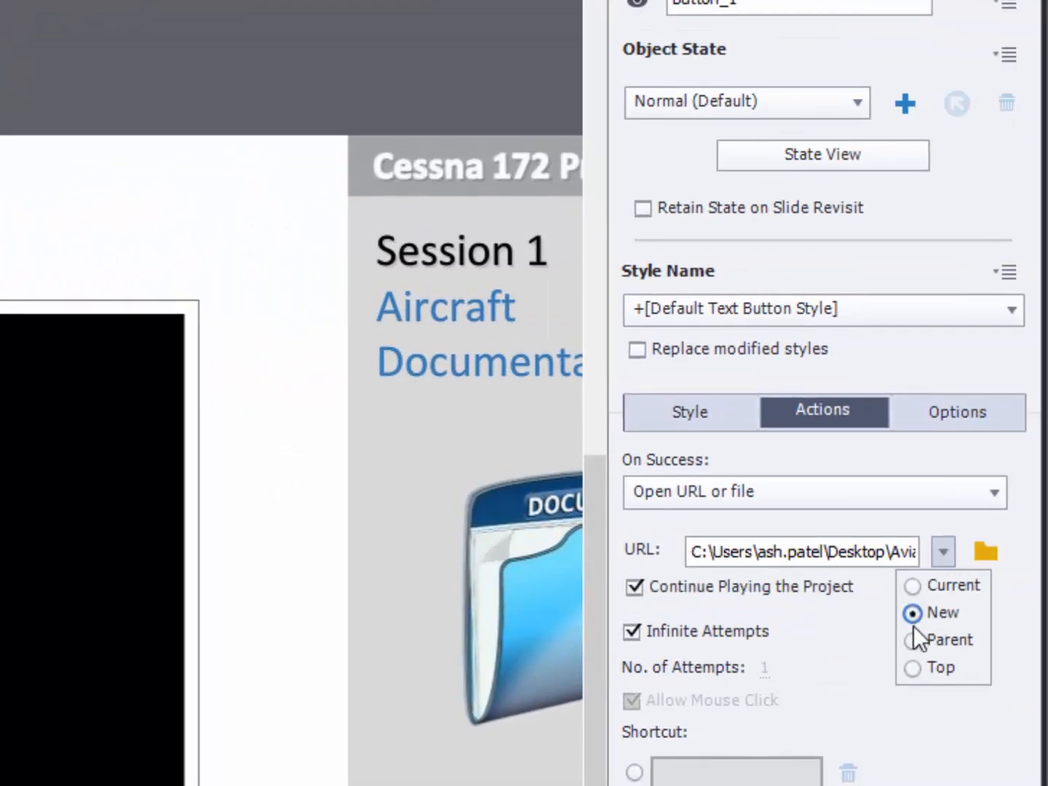
pyautogui.click(919, 750)
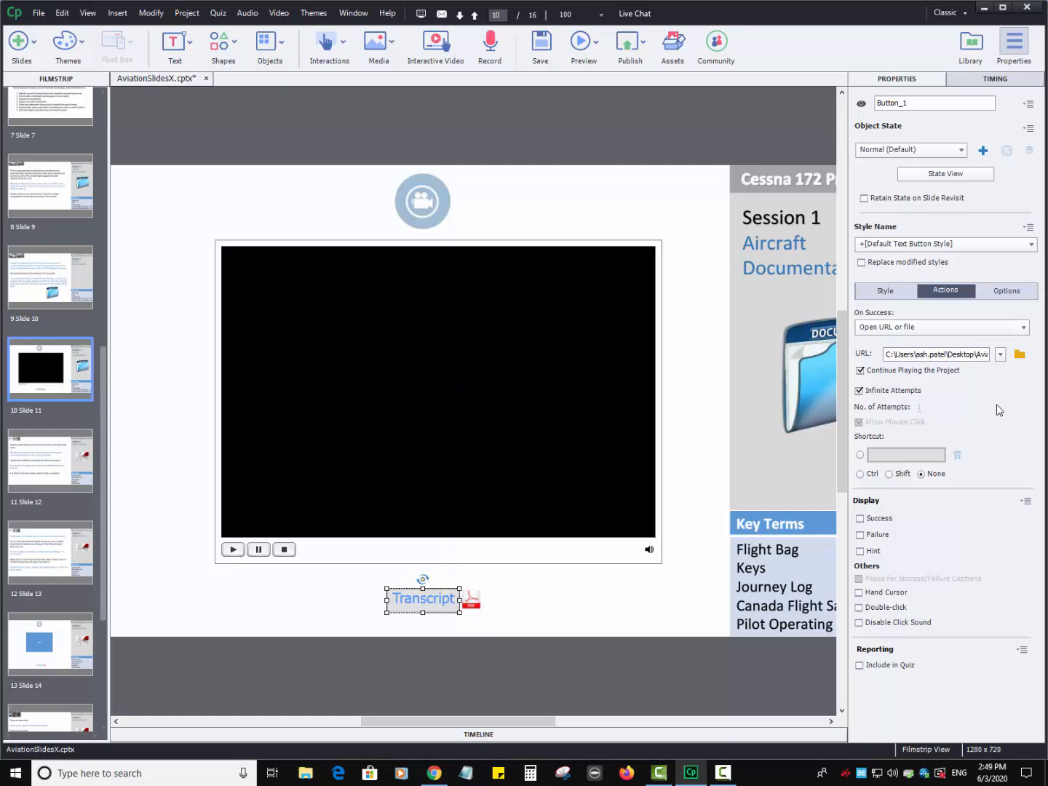
pyautogui.click(1013, 42)
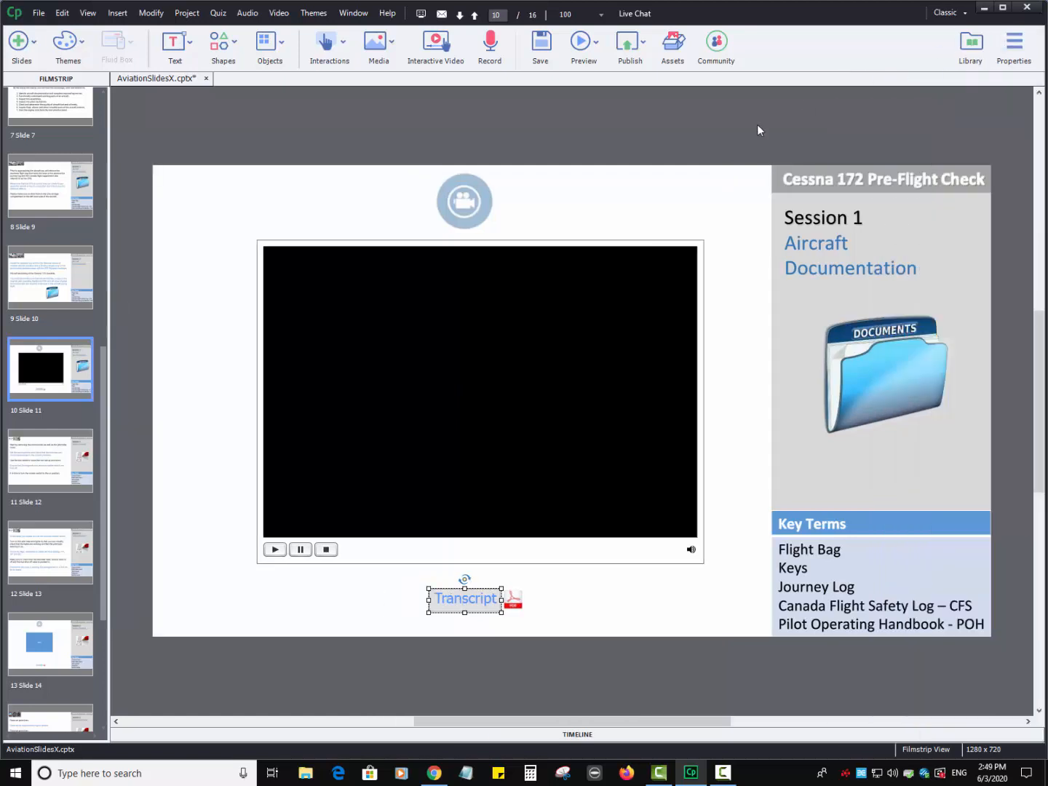
pyautogui.click(702, 131)
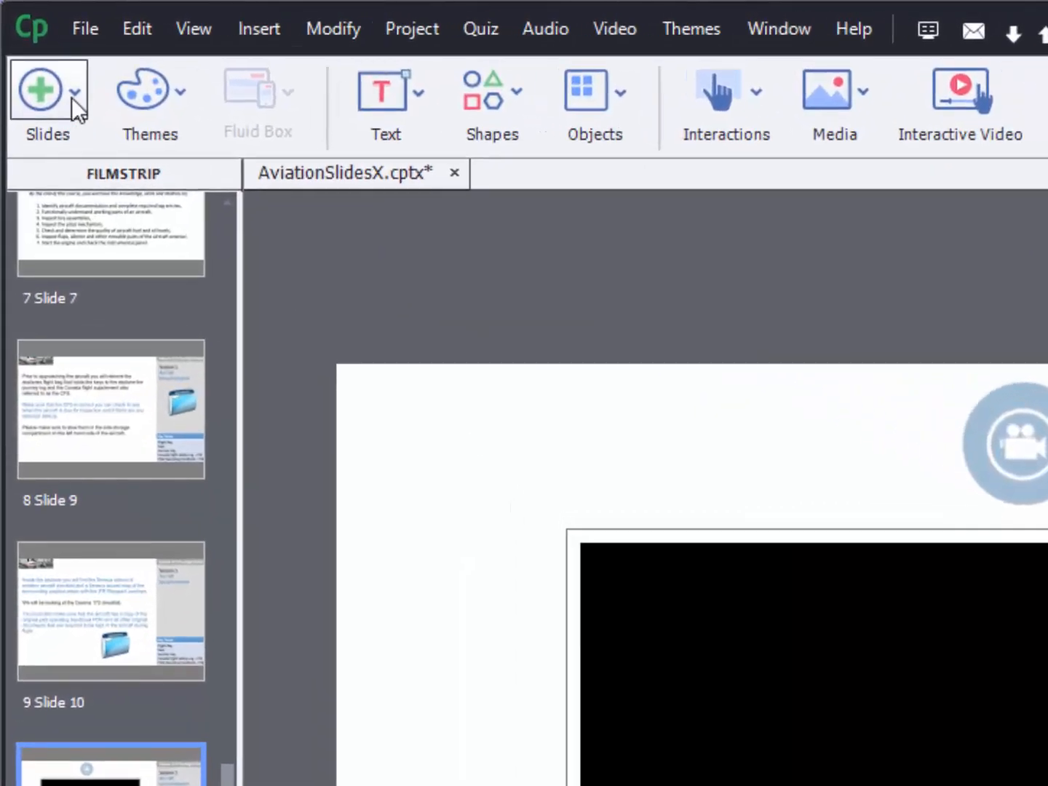
# - Add a new content slide after the Flight1 video slide
pyautogui.click(71, 97)
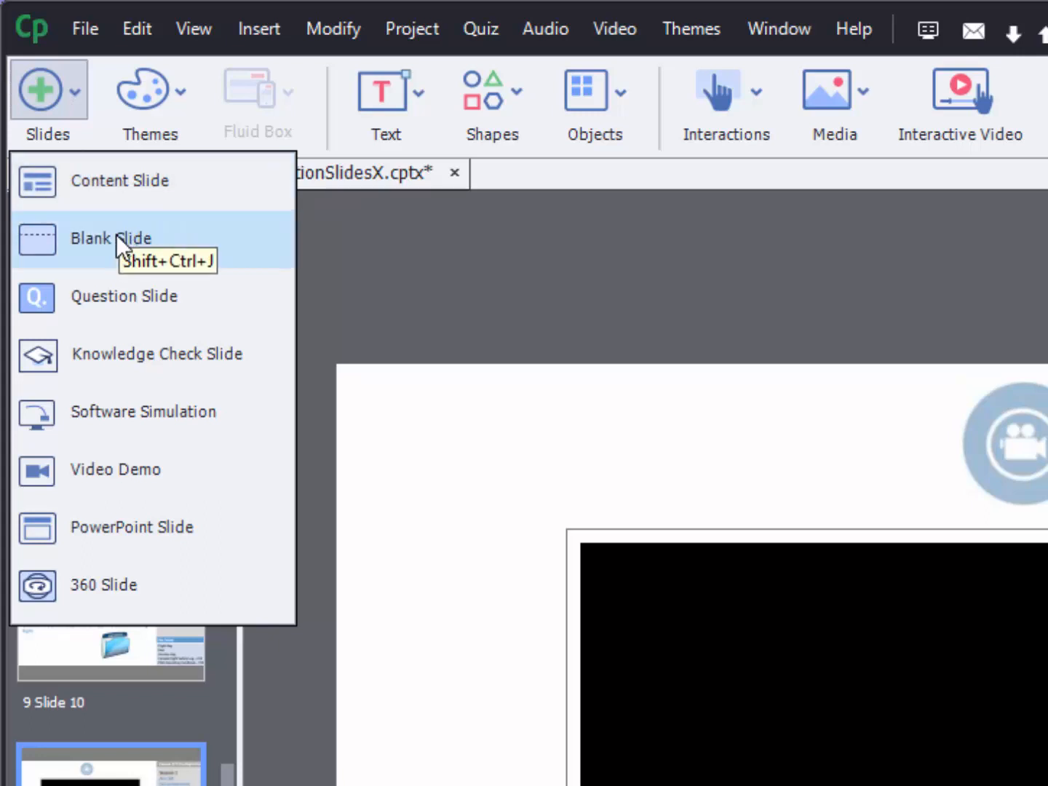
pyautogui.click(117, 187)
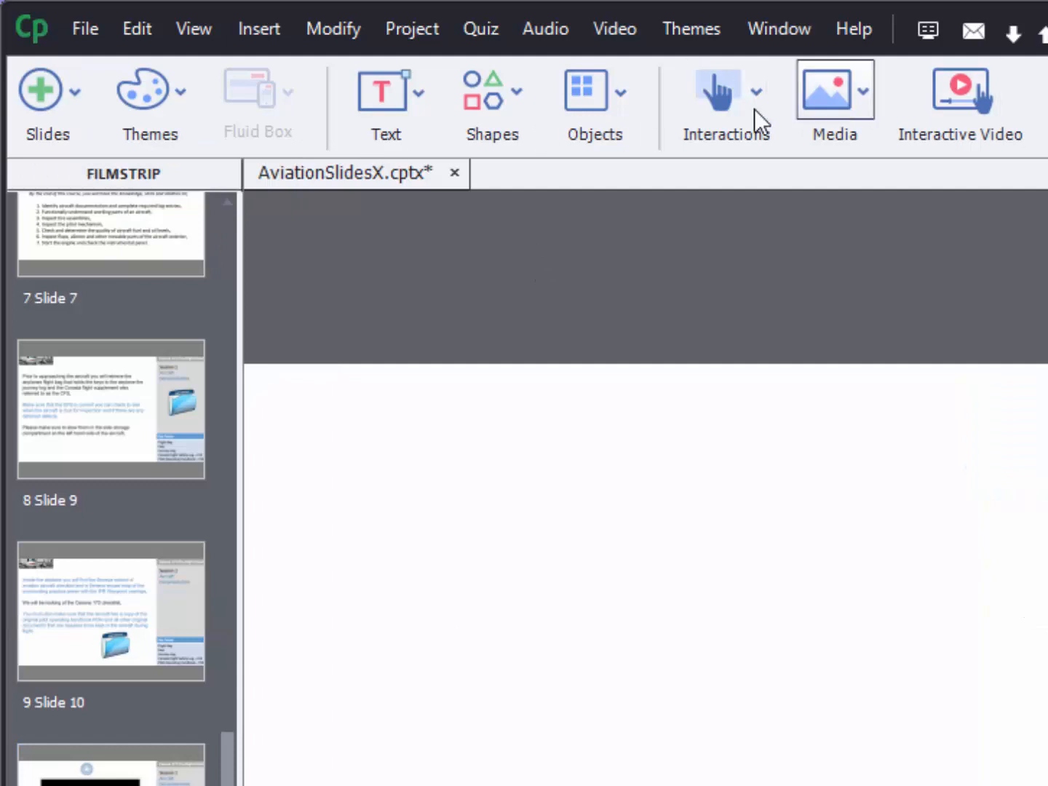
pyautogui.click(73, 95)
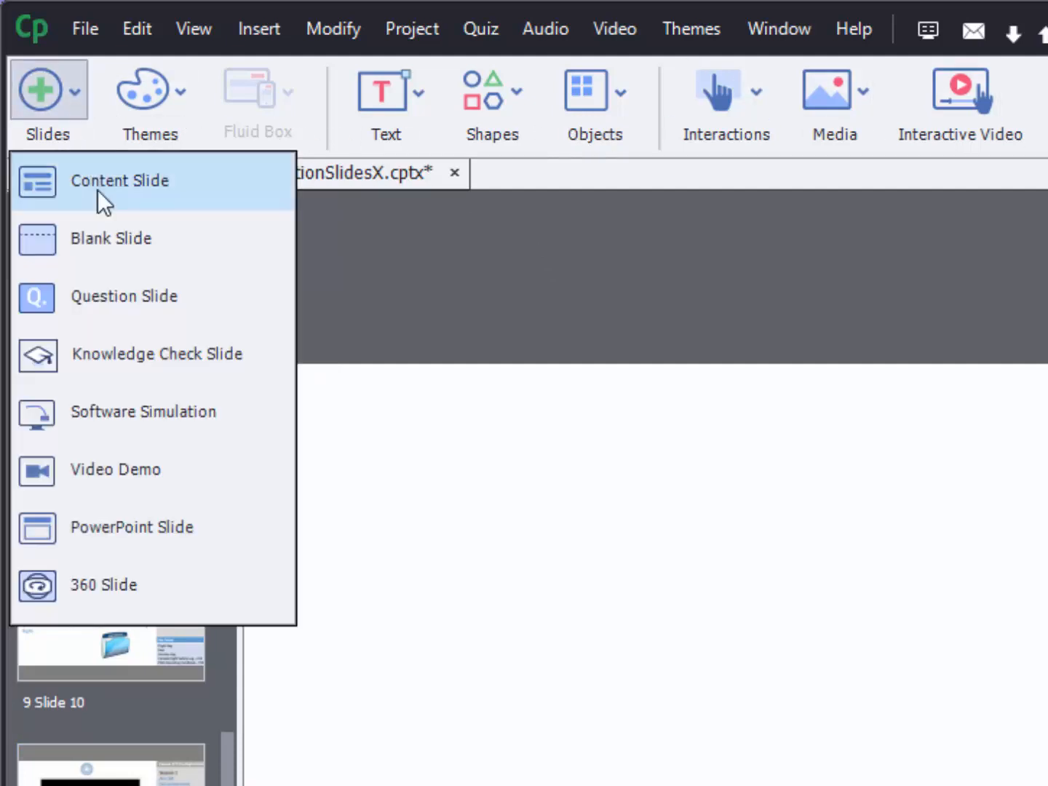
pyautogui.click(107, 234)
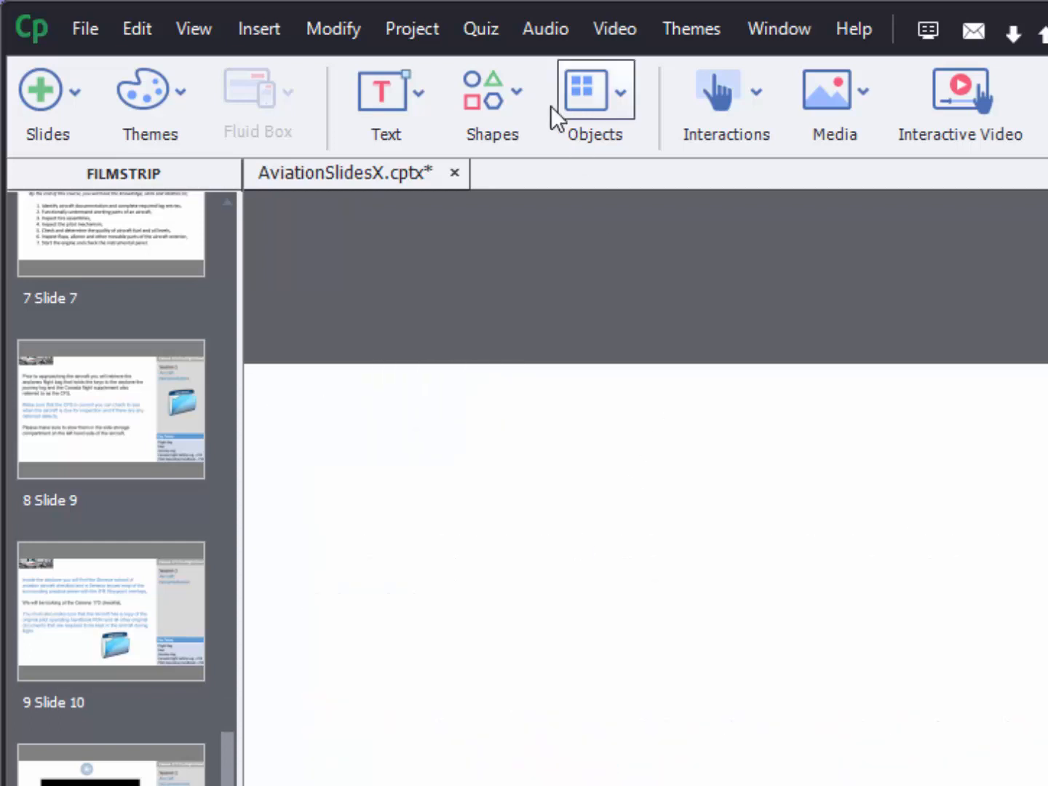
pyautogui.click(422, 83)
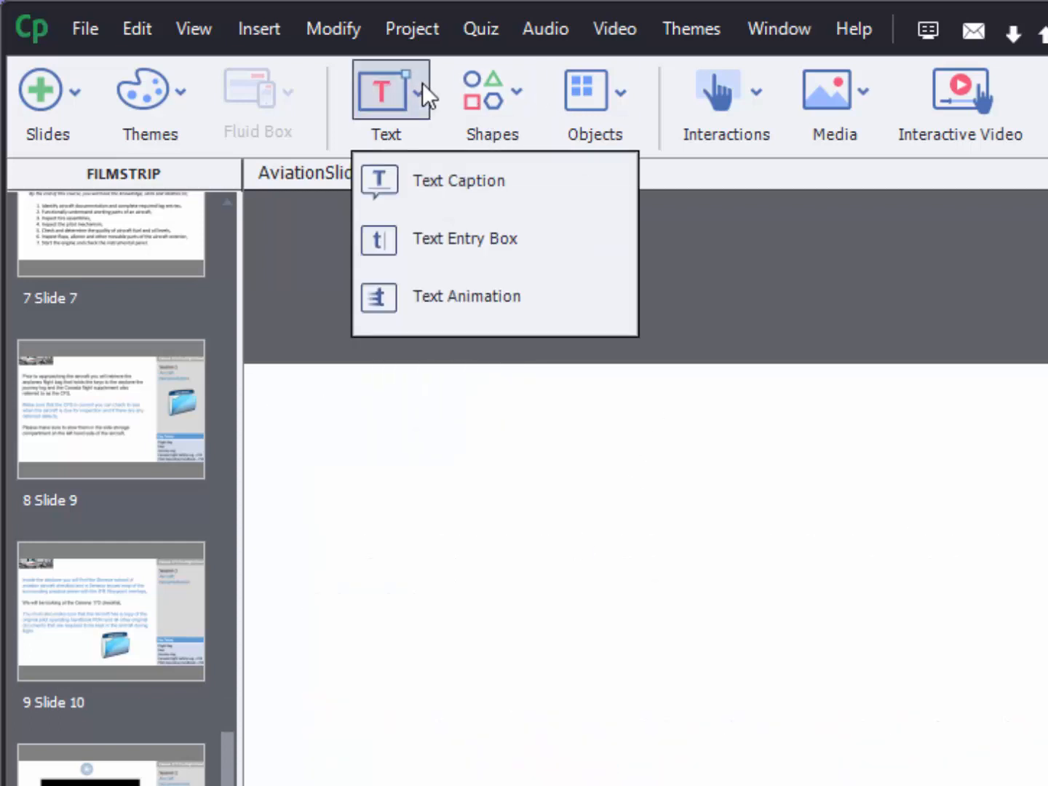
pyautogui.click(483, 117)
pyautogui.click(875, 283)
pyautogui.click(509, 96)
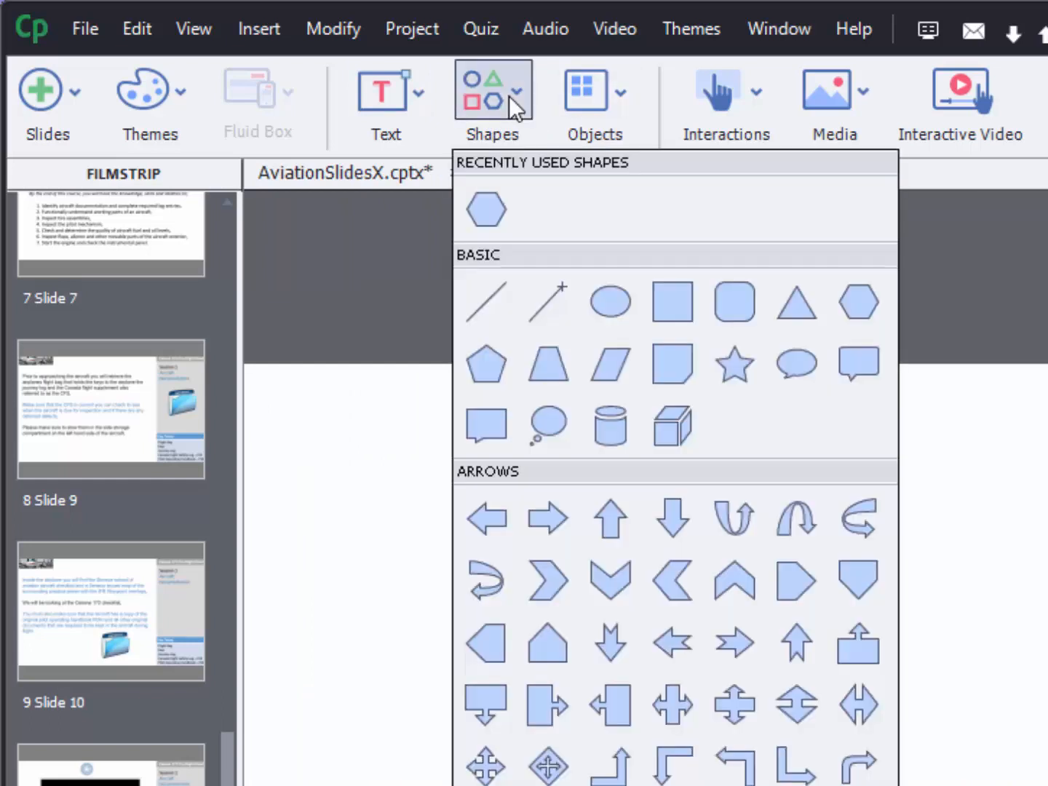
pyautogui.click(633, 103)
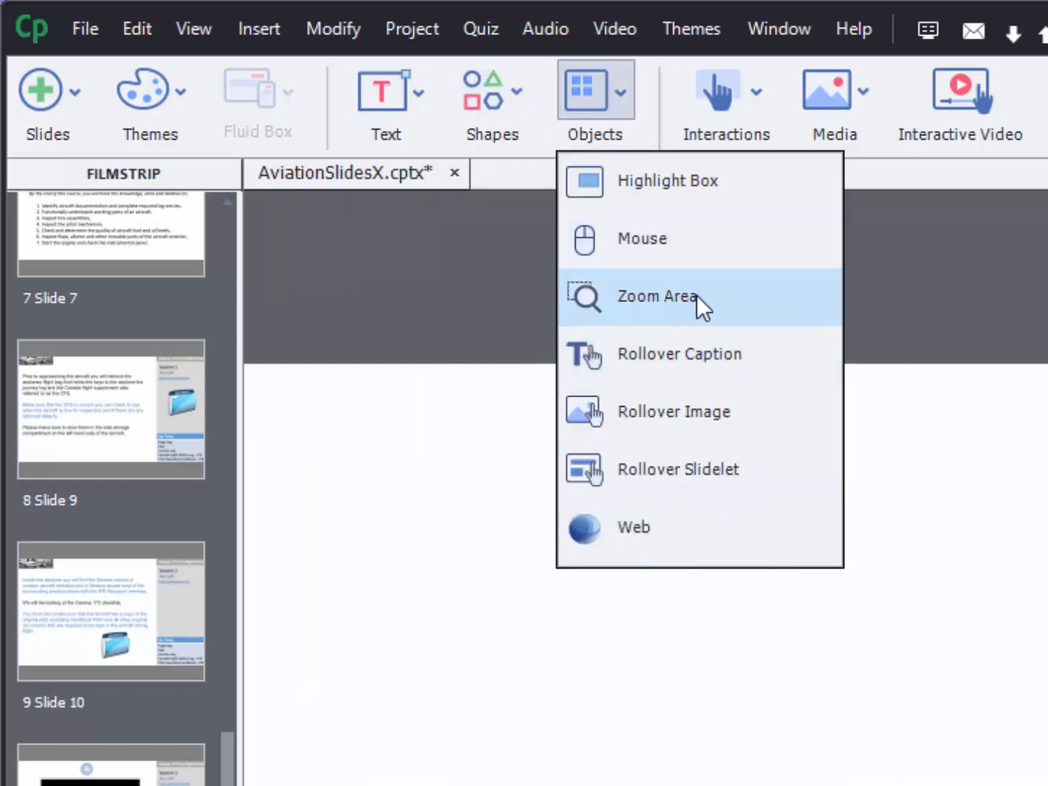
pyautogui.click(808, 89)
pyautogui.click(751, 91)
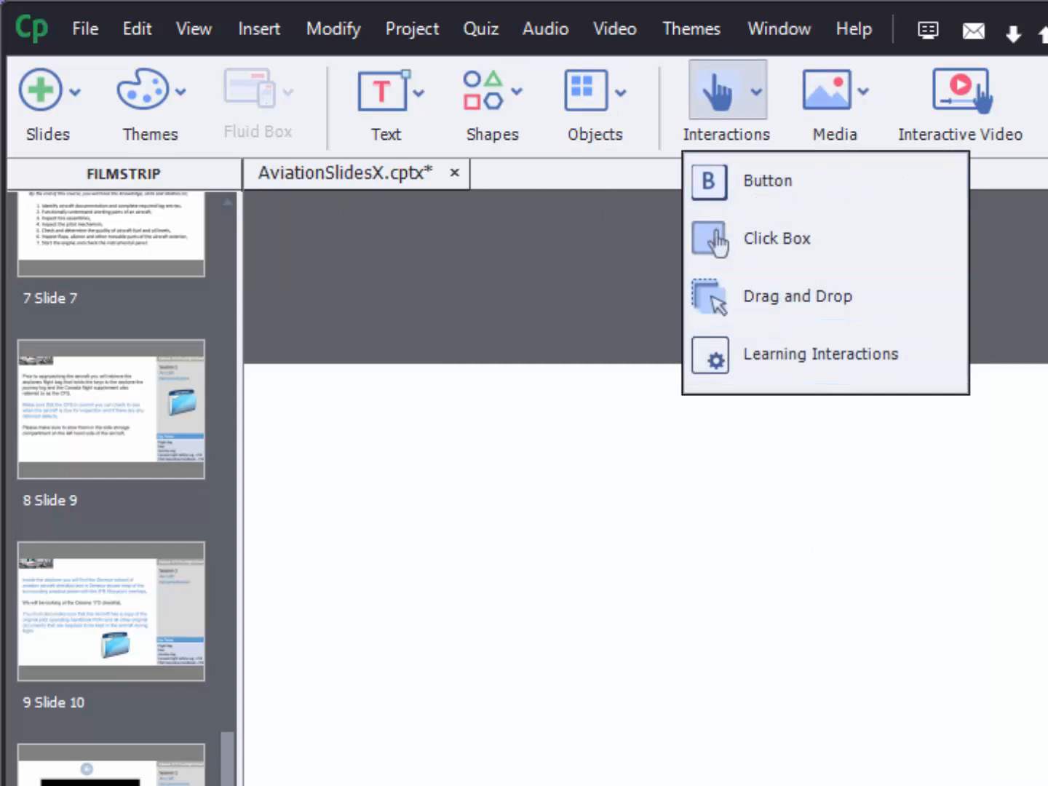
# - Insert the crossed-arms business woman character into the blank slide as a Full figure
pyautogui.click(870, 91)
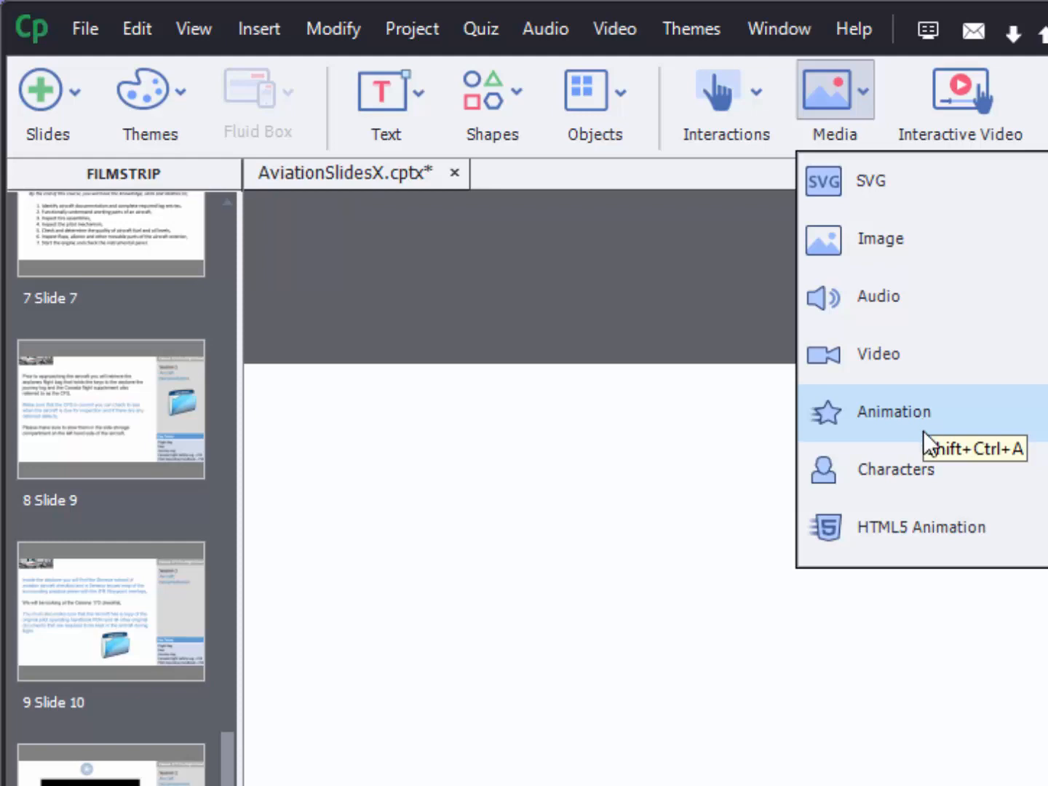
pyautogui.click(921, 471)
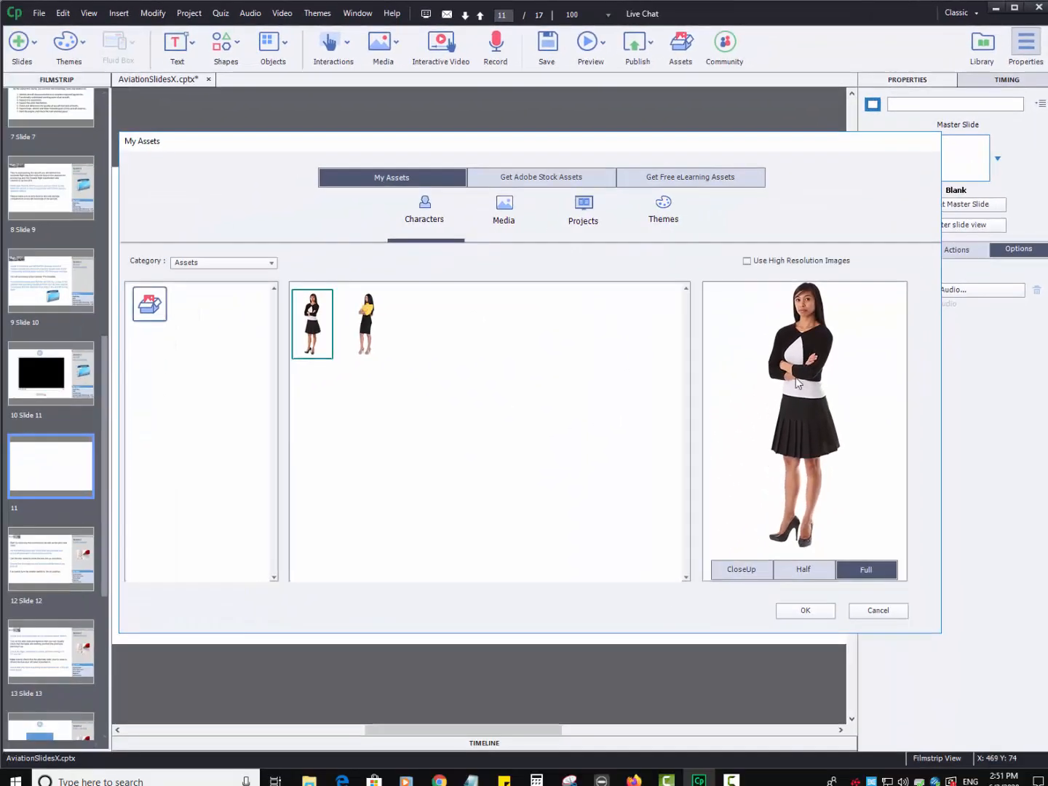
pyautogui.click(740, 569)
pyautogui.click(800, 571)
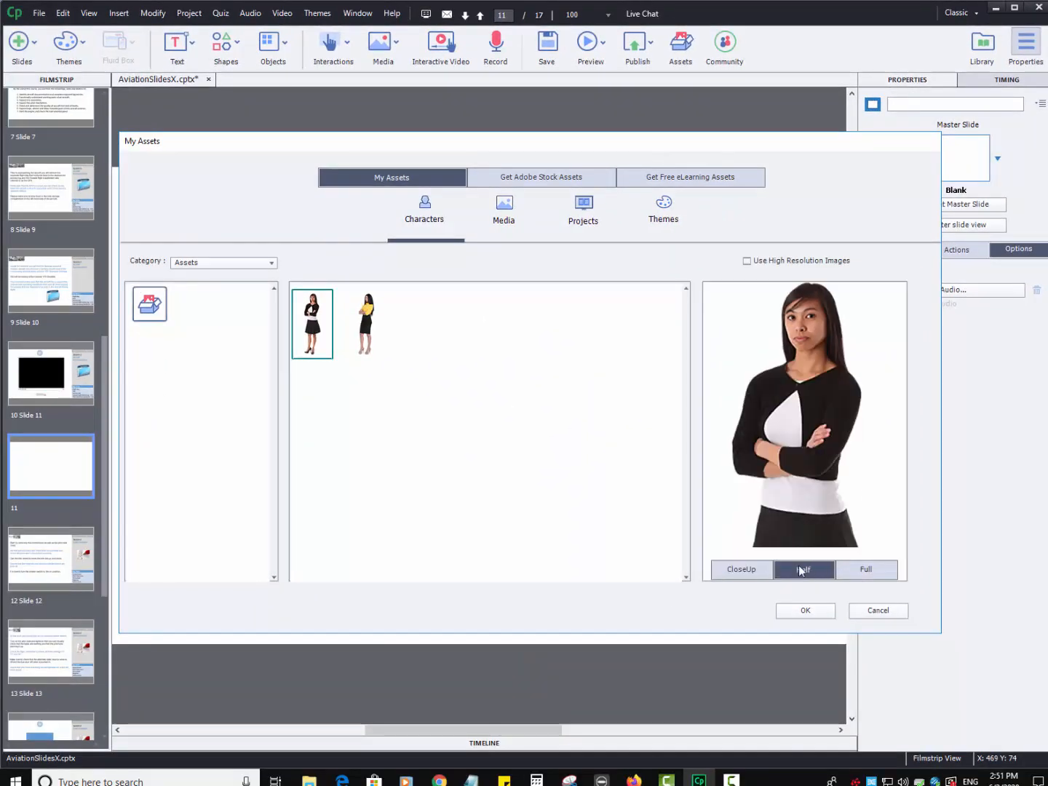
pyautogui.click(883, 577)
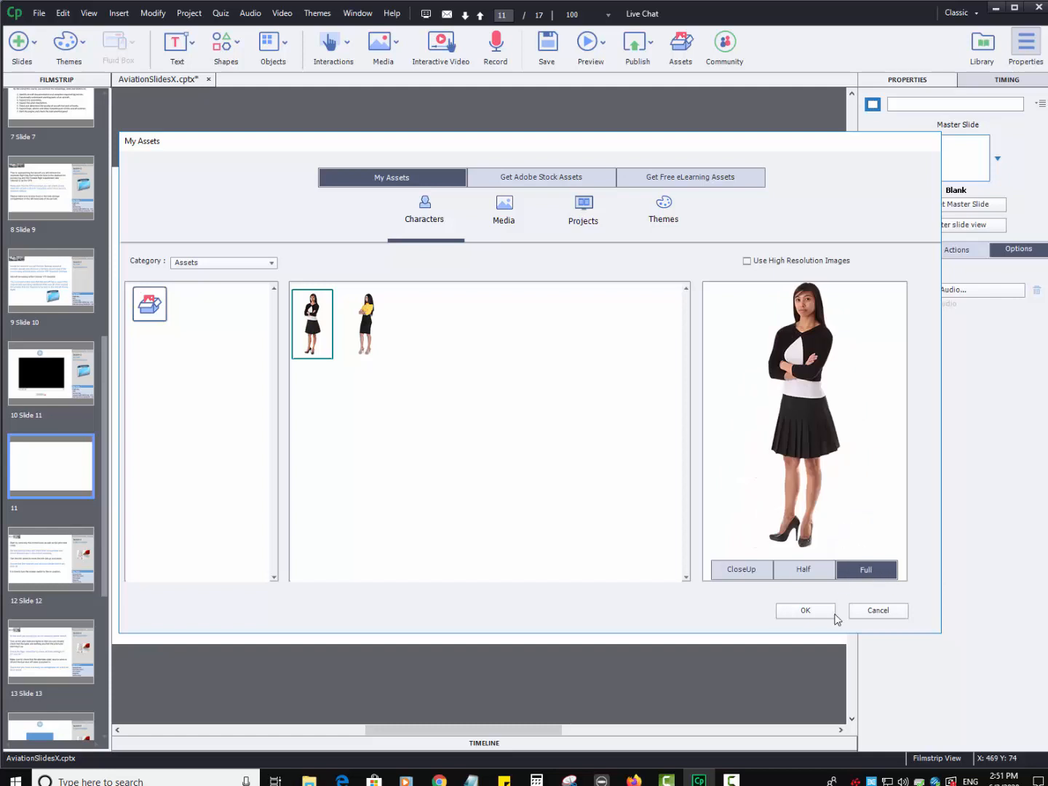
pyautogui.click(805, 611)
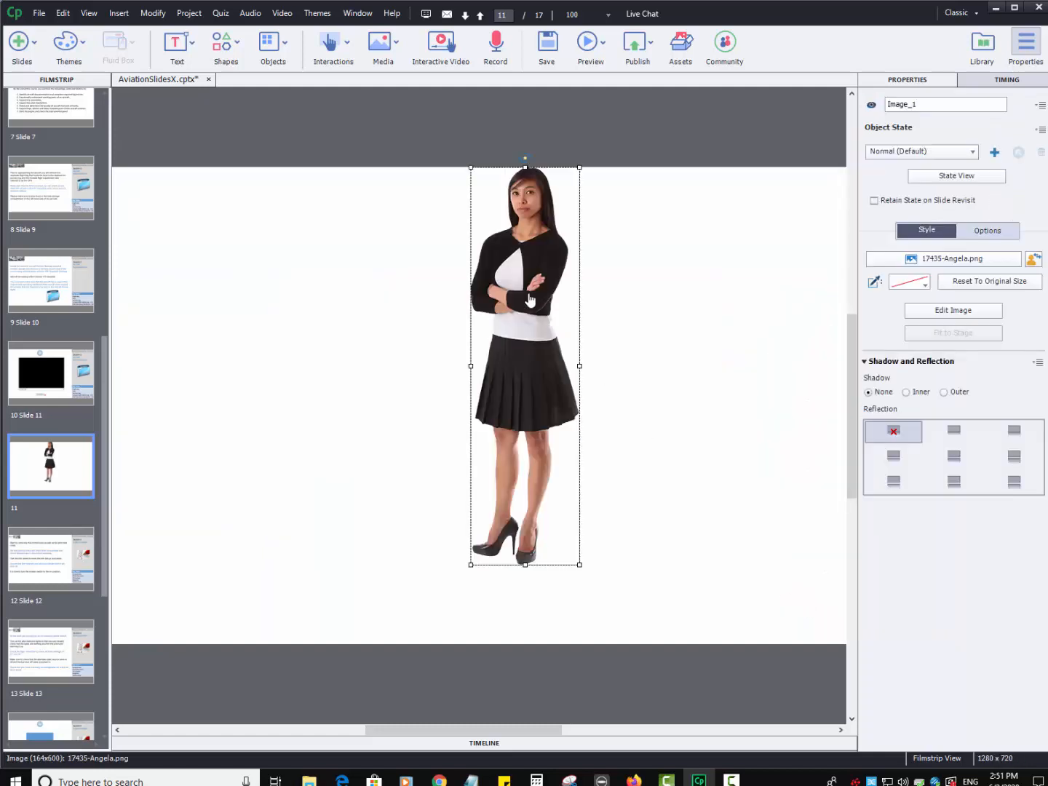
# - Move the character to the right edge of the slide, close its properties, and scale it down proportionally
pyautogui.moveTo(530, 302); pyautogui.dragTo(920, 288)
pyautogui.click(1025, 43)
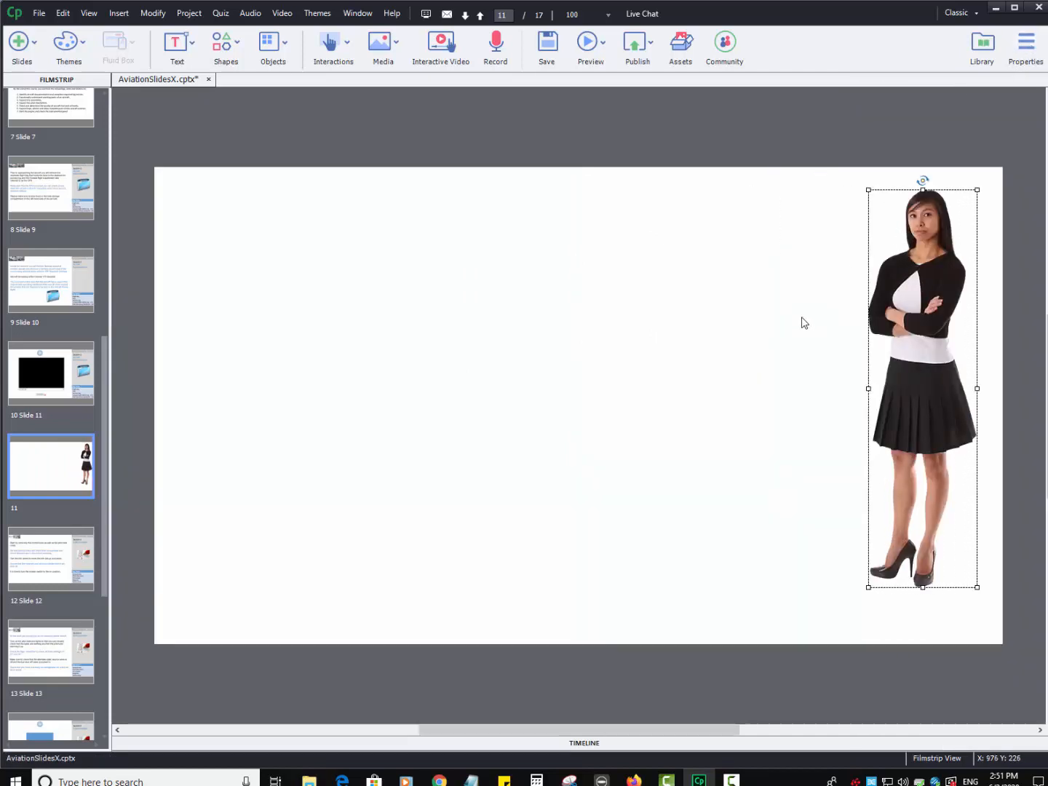
pyautogui.click(740, 339)
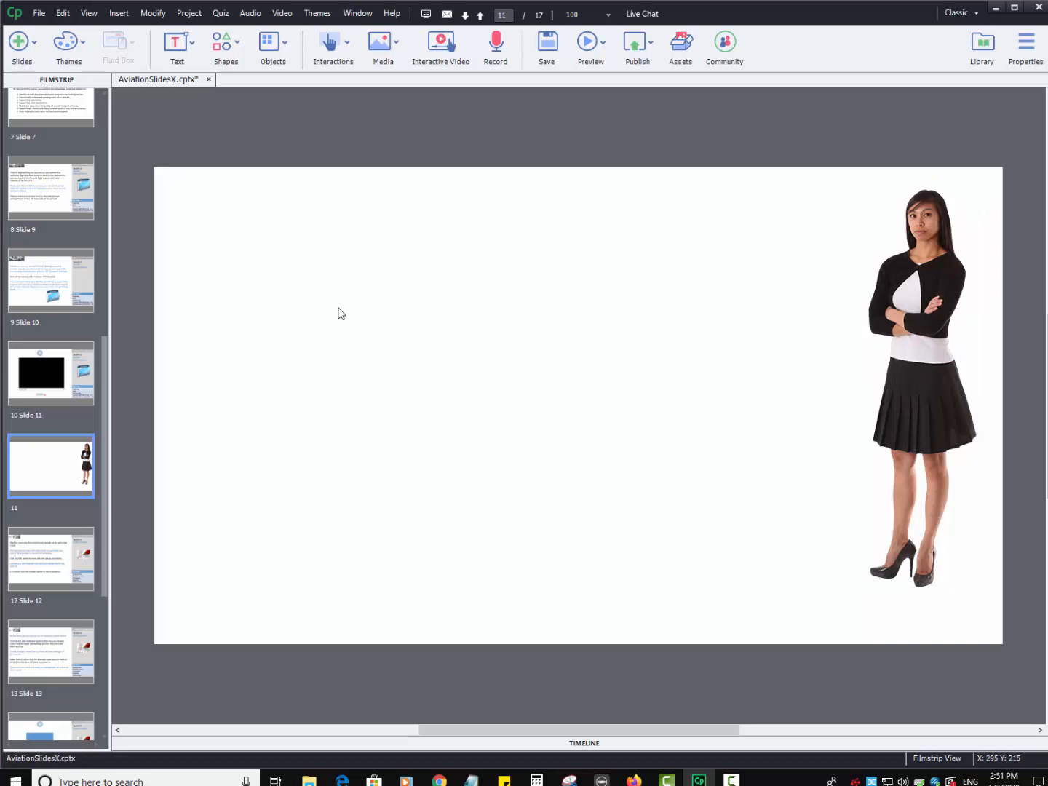
pyautogui.click(896, 247)
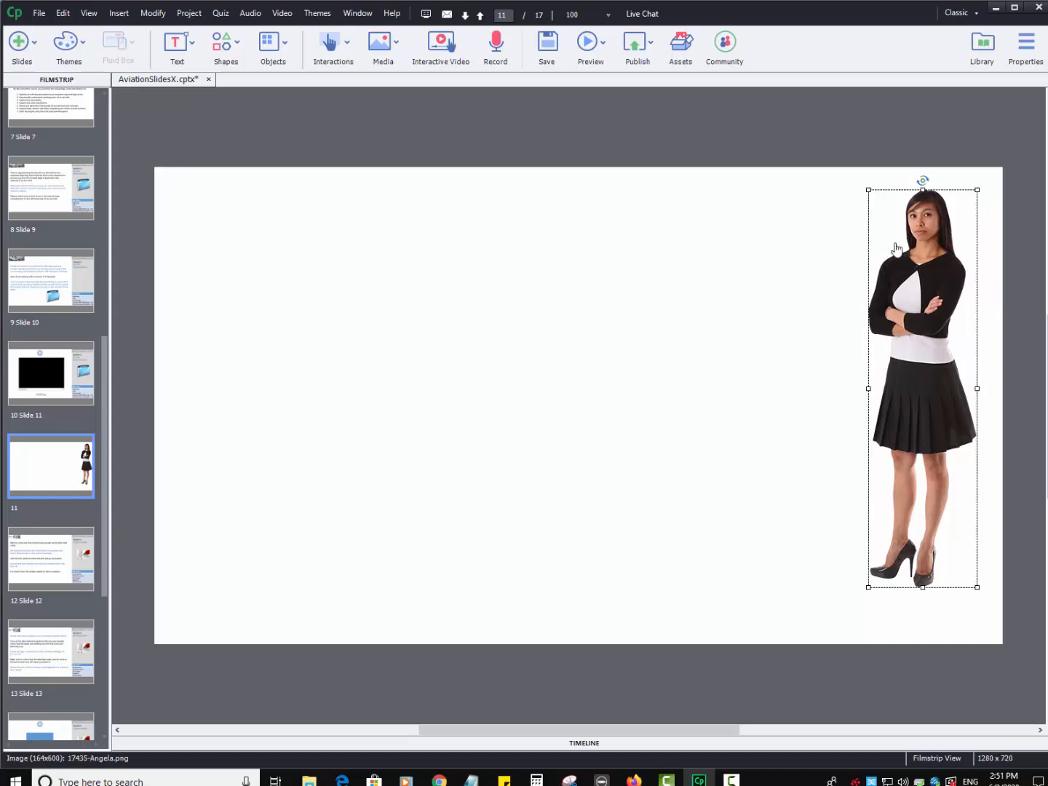
pyautogui.moveTo(867, 186); pyautogui.dragTo(900, 298)
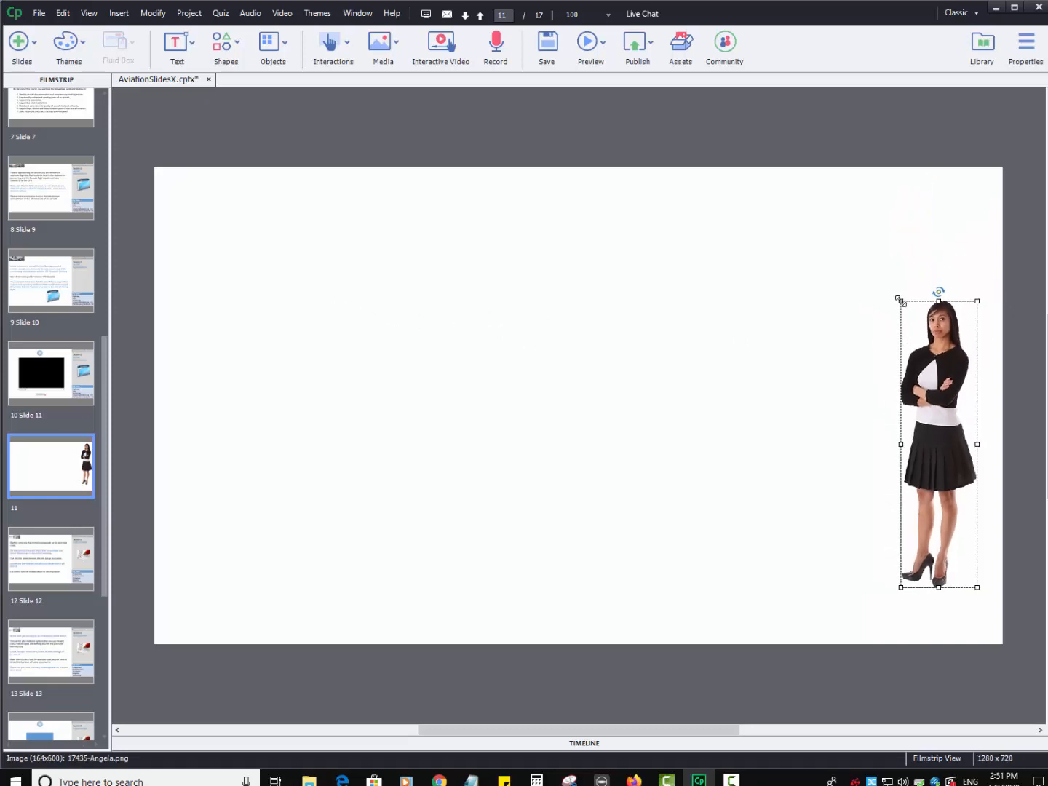
pyautogui.moveTo(935, 359)
pyautogui.mouseDown()
pyautogui.moveTo(947, 379)
pyautogui.moveTo(940, 369)
pyautogui.mouseUp()
pyautogui.click(838, 363)
pyautogui.click(807, 329)
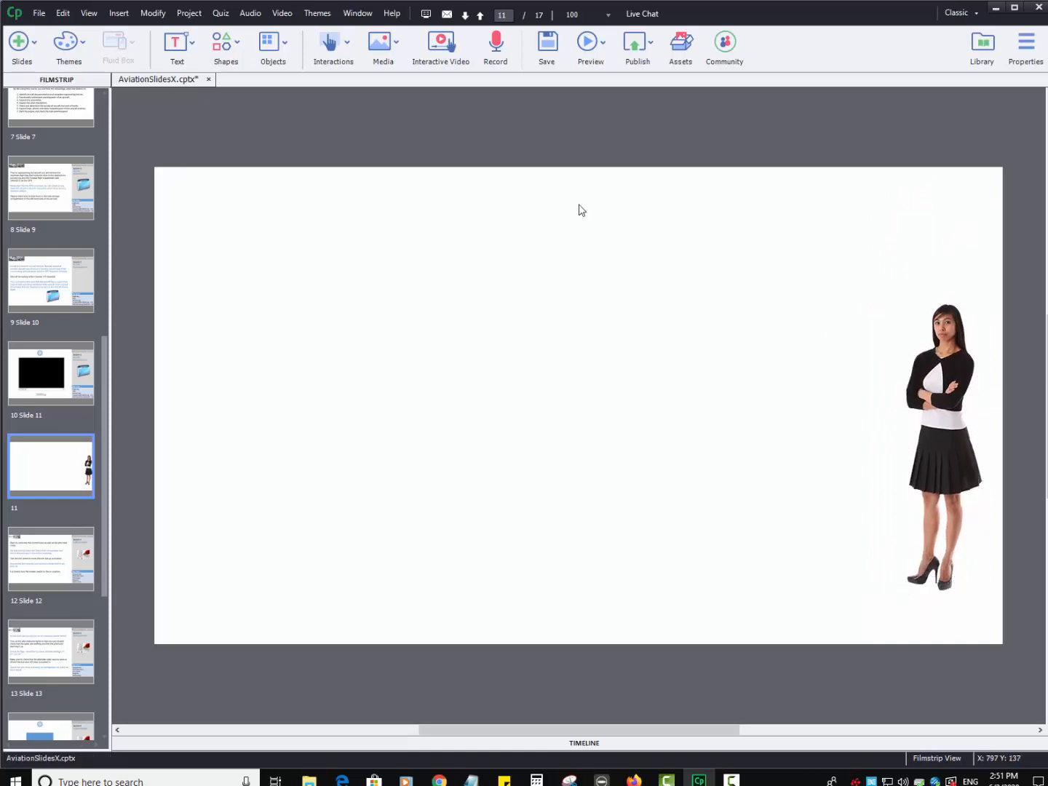
pyautogui.click(395, 47)
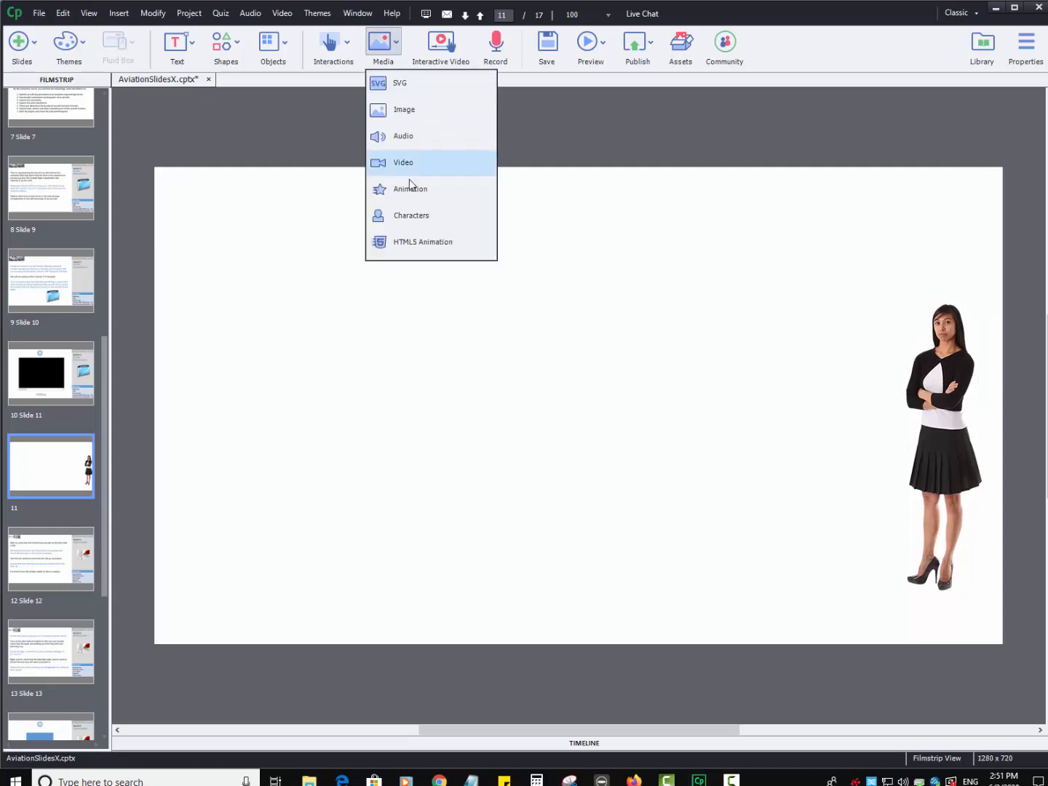
pyautogui.click(554, 128)
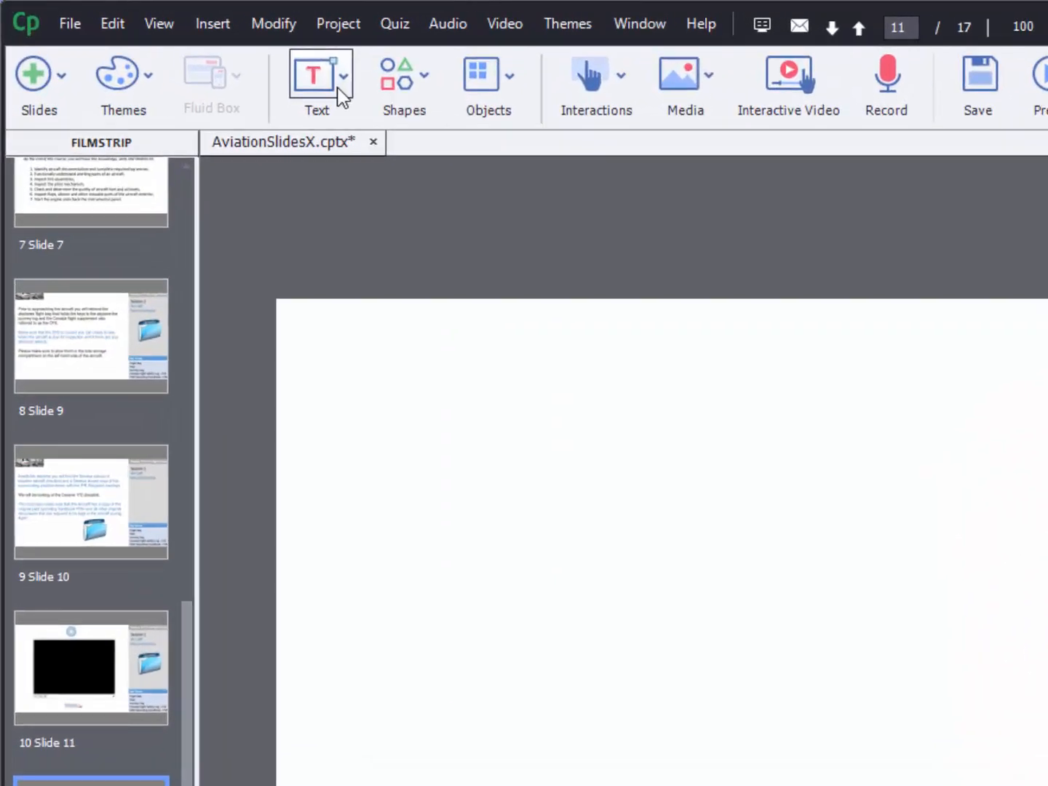
pyautogui.click(188, 52)
pyautogui.click(381, 158)
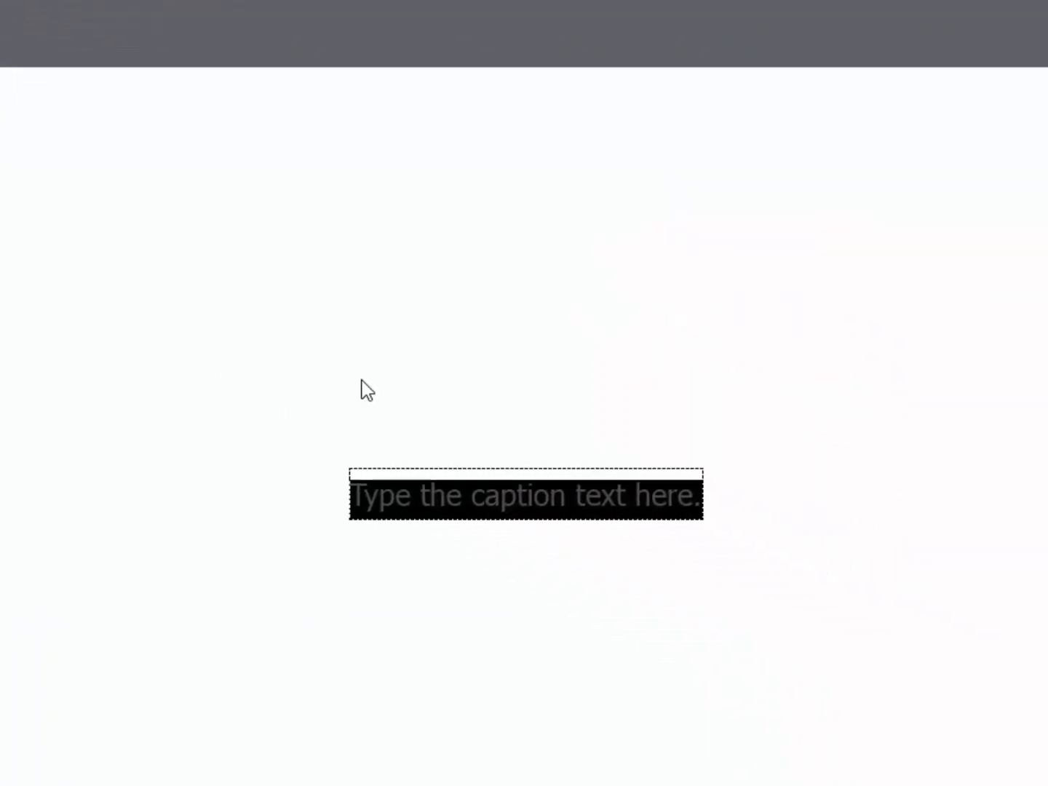
pyautogui.write('T')
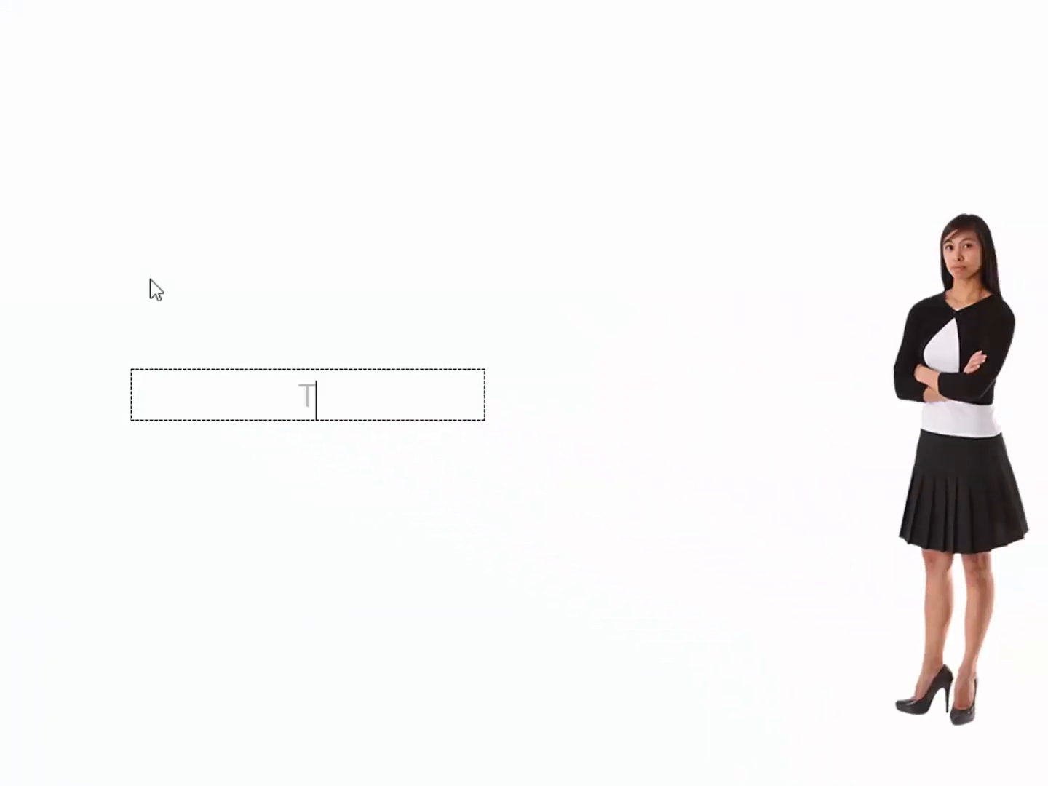
pyautogui.write('ransport C')
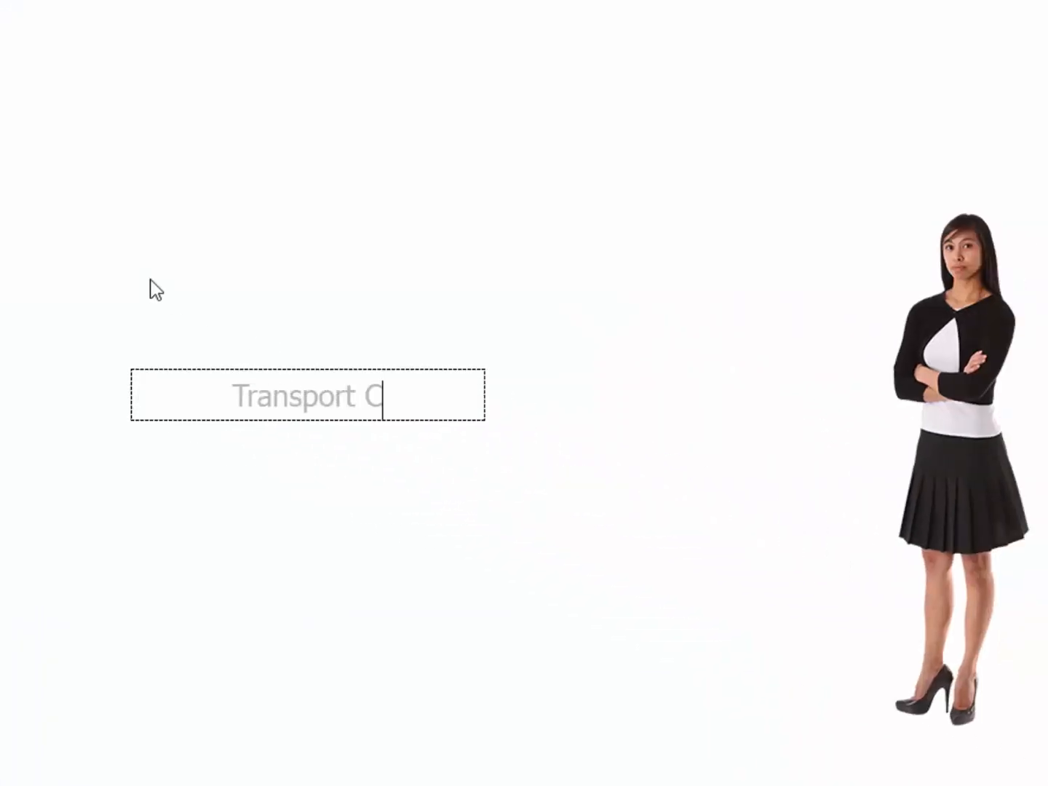
pyautogui.write('aan')
pyautogui.press('BackSpace')
pyautogui.press('BackSpace')
pyautogui.write('n')
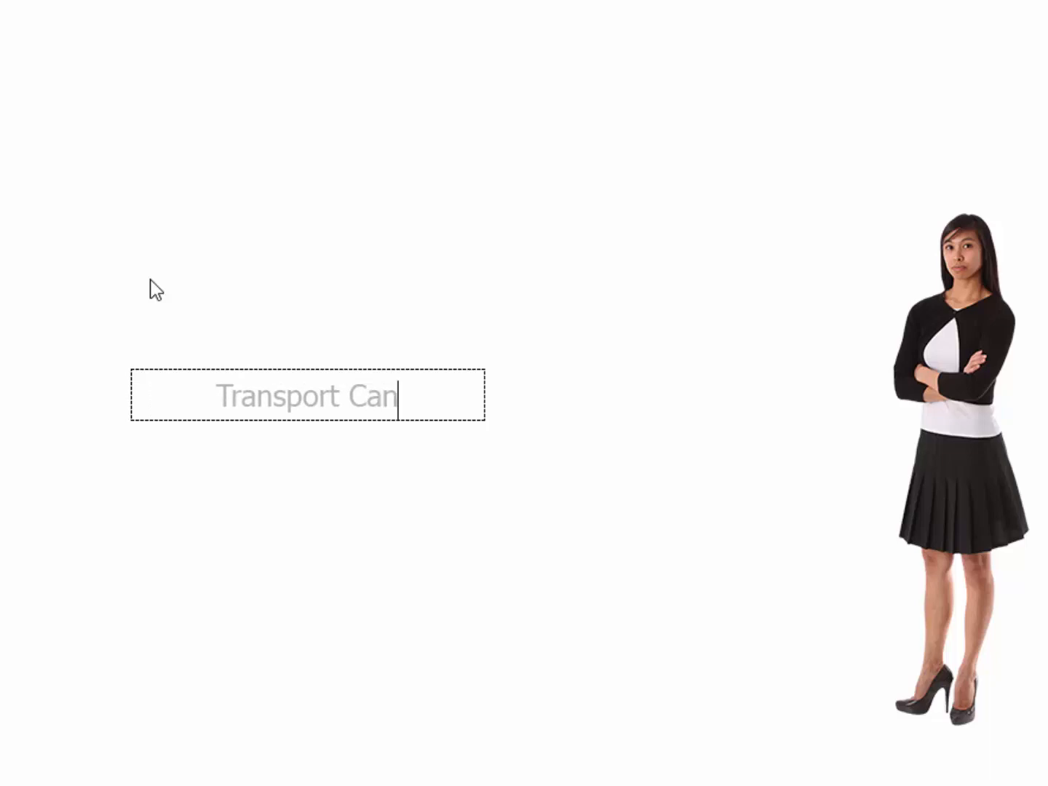
pyautogui.write('ada')
pyautogui.press('Return')
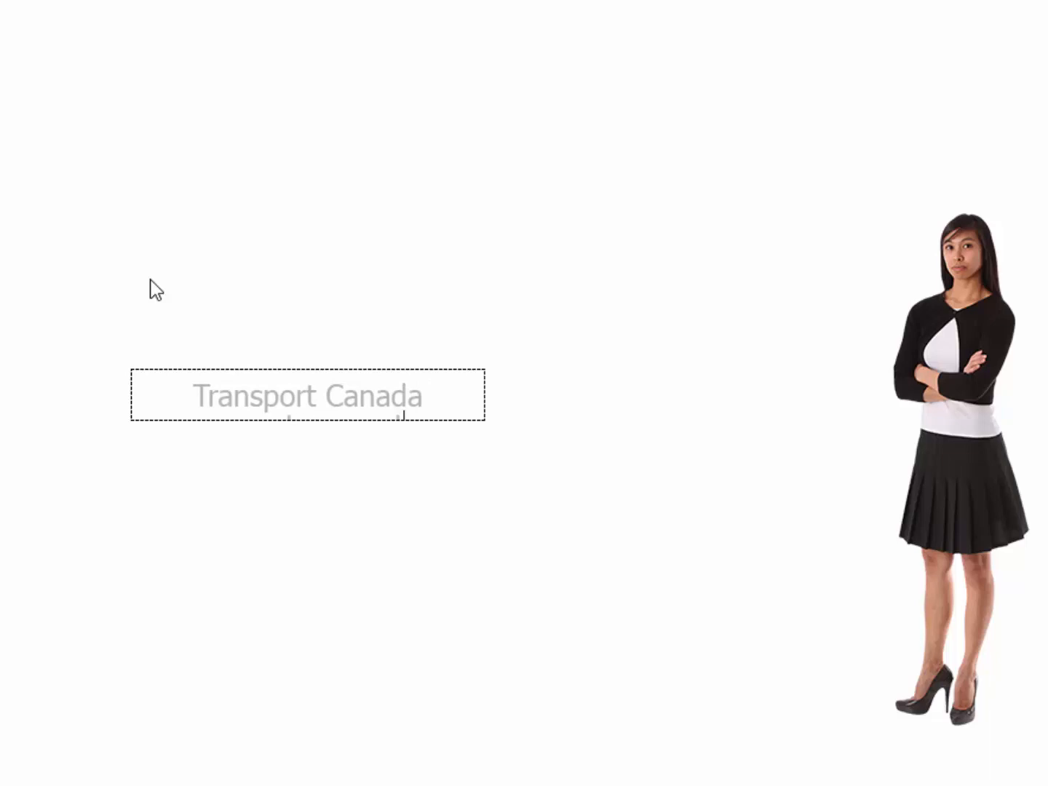
pyautogui.click(328, 452)
# - Move the caption to the slide's upper left area and enlarge its box to fit both lines
pyautogui.click(277, 402)
pyautogui.moveTo(284, 390); pyautogui.dragTo(214, 256)
pyautogui.moveTo(244, 300); pyautogui.dragTo(0, 204)
pyautogui.click(430, 193)
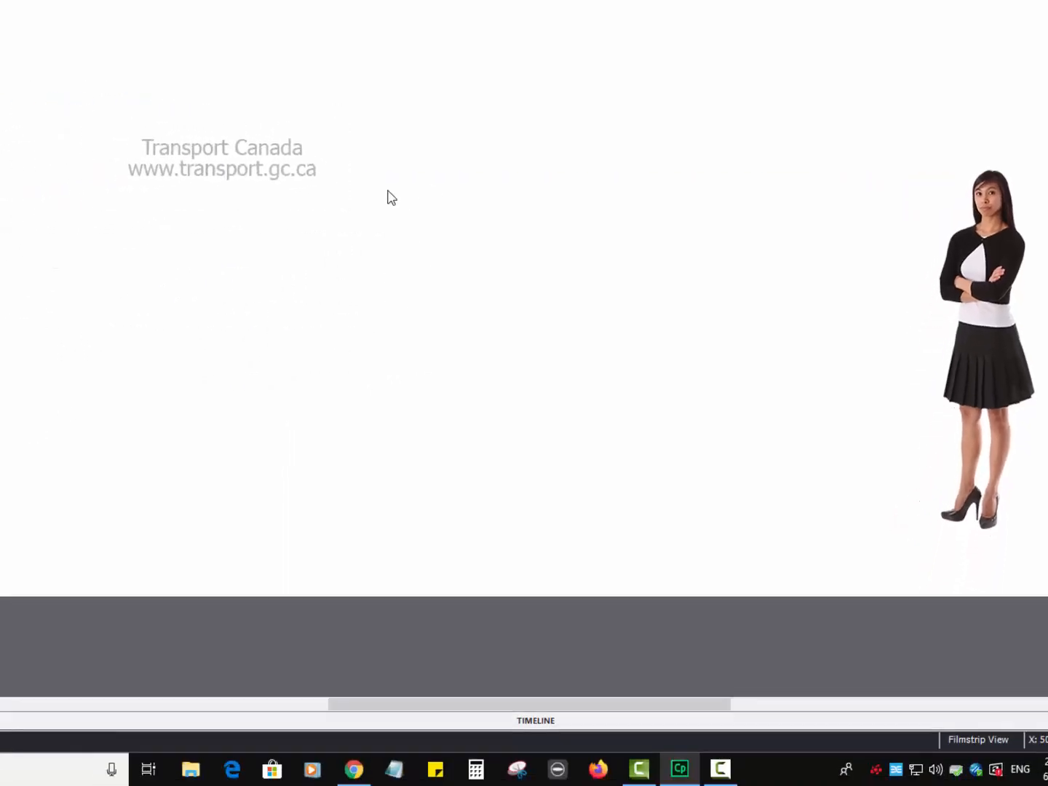
# - Set the Transport Canada caption's text color to black in its properties
pyautogui.click(297, 169)
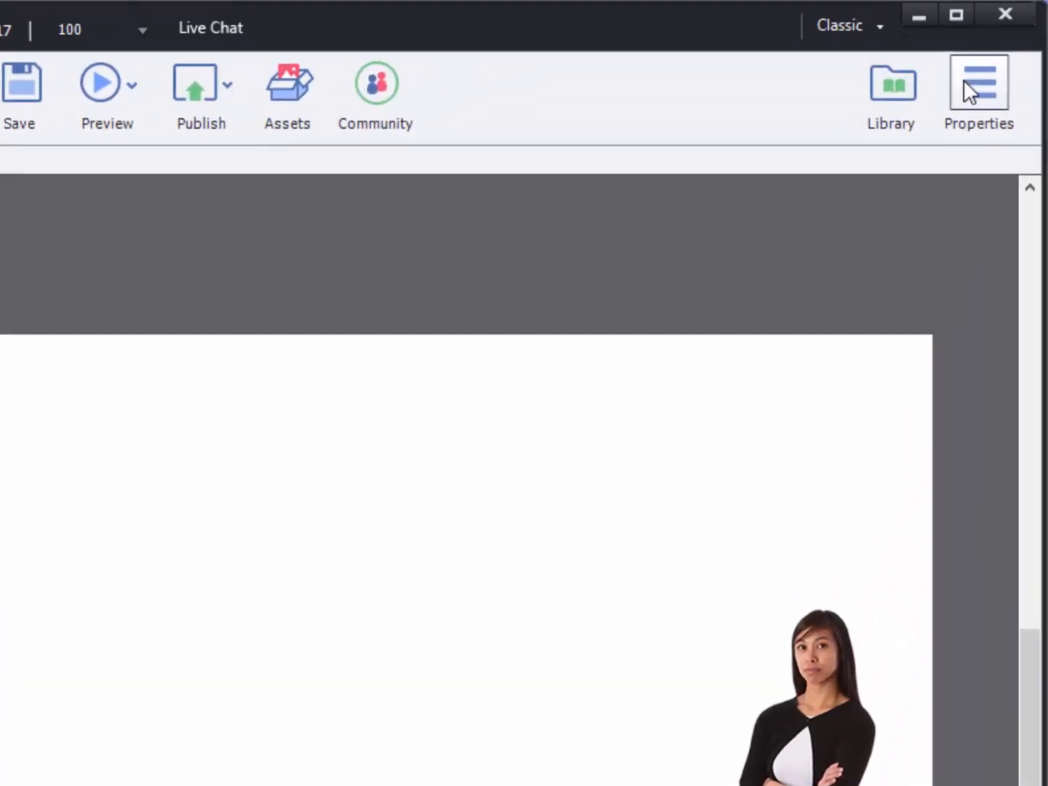
pyautogui.click(965, 83)
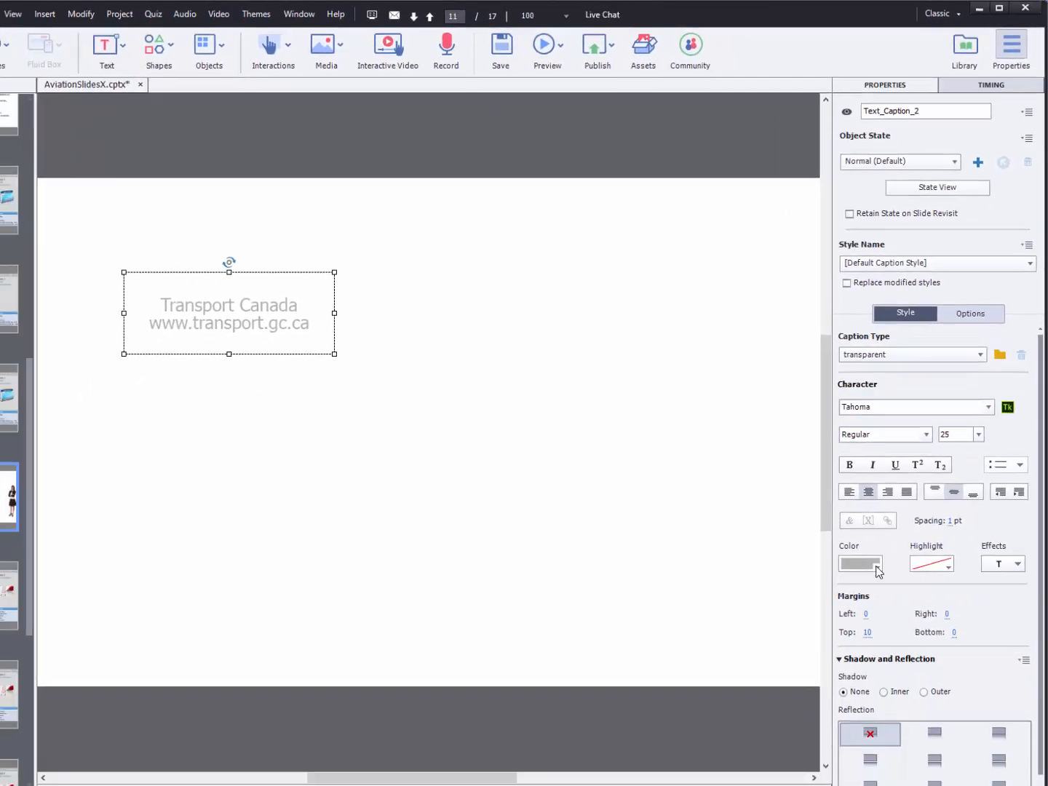
pyautogui.click(879, 572)
pyautogui.click(642, 725)
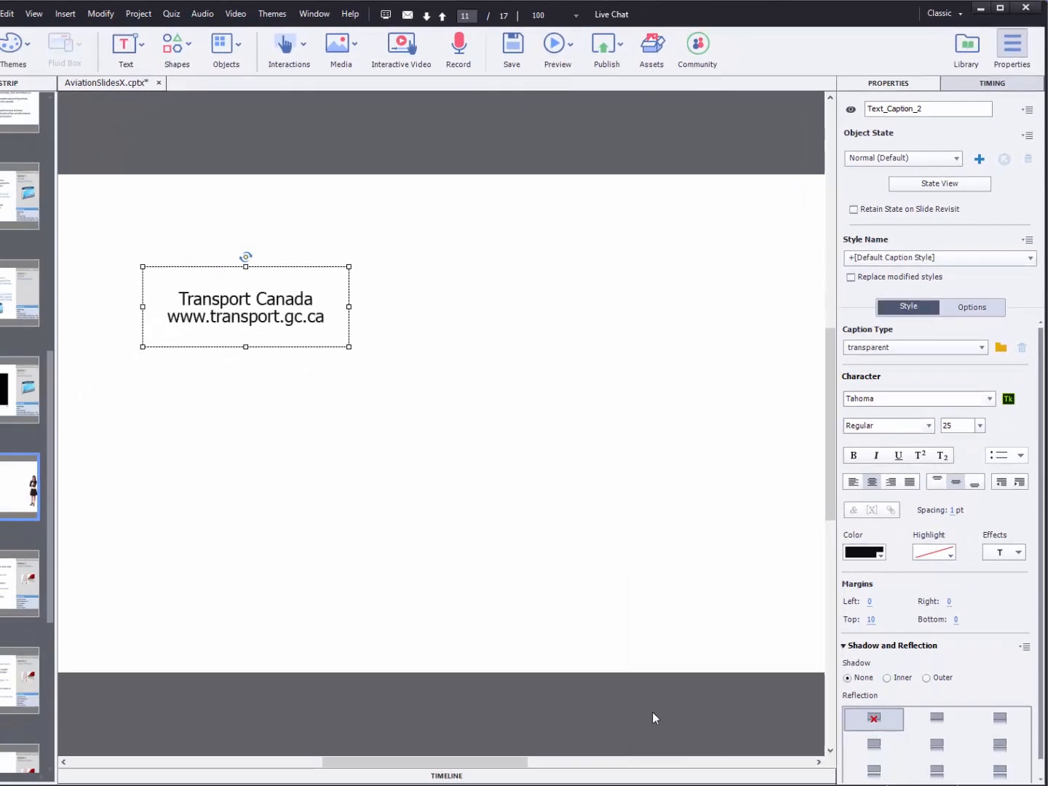
# - Try a magenta highlight on the caption text, replace it with white, and deselect the caption
pyautogui.click(947, 556)
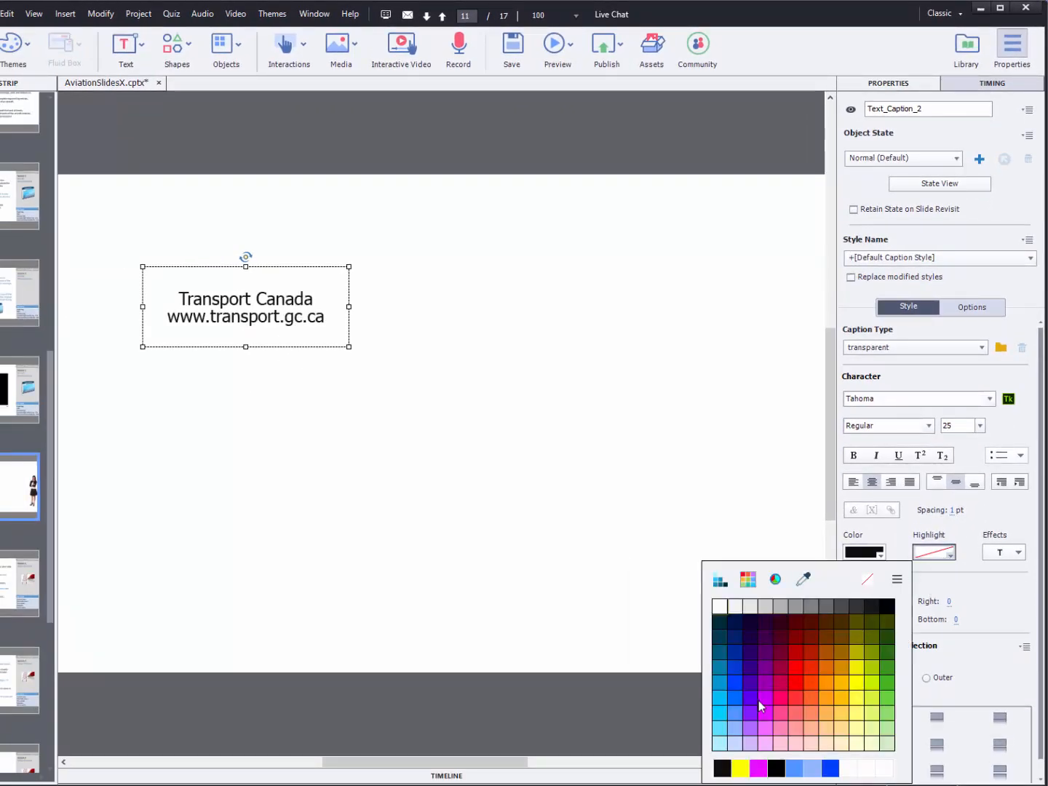
pyautogui.click(762, 700)
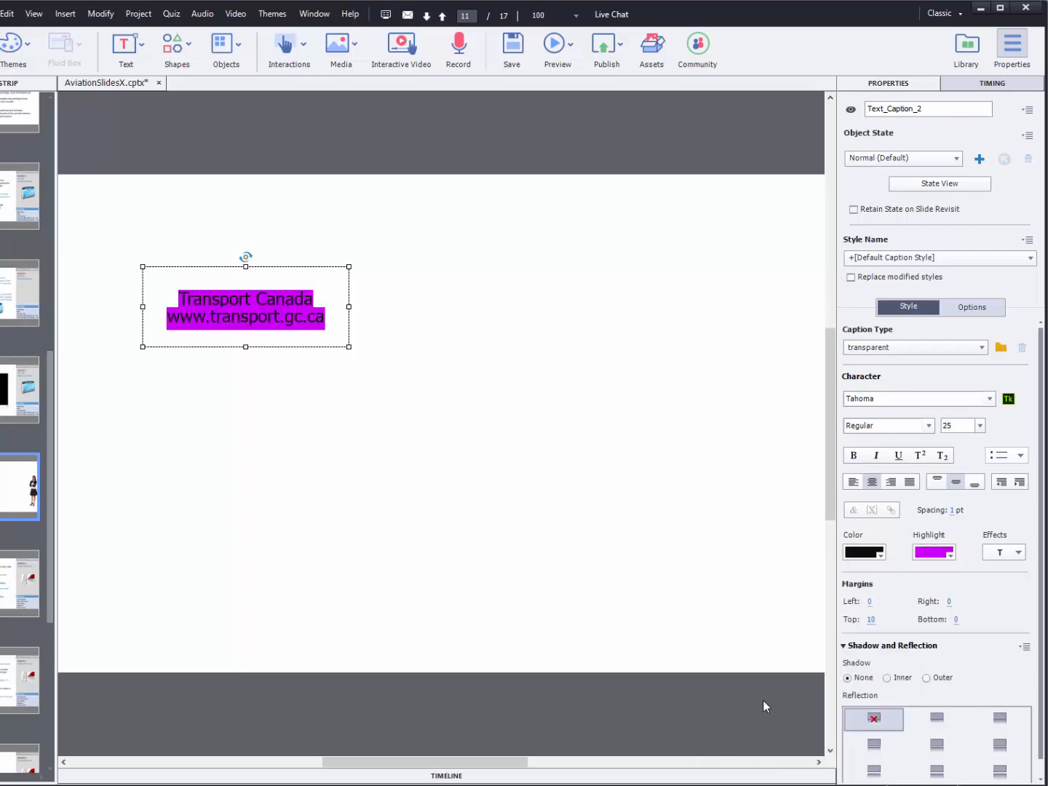
pyautogui.click(951, 553)
pyautogui.click(720, 607)
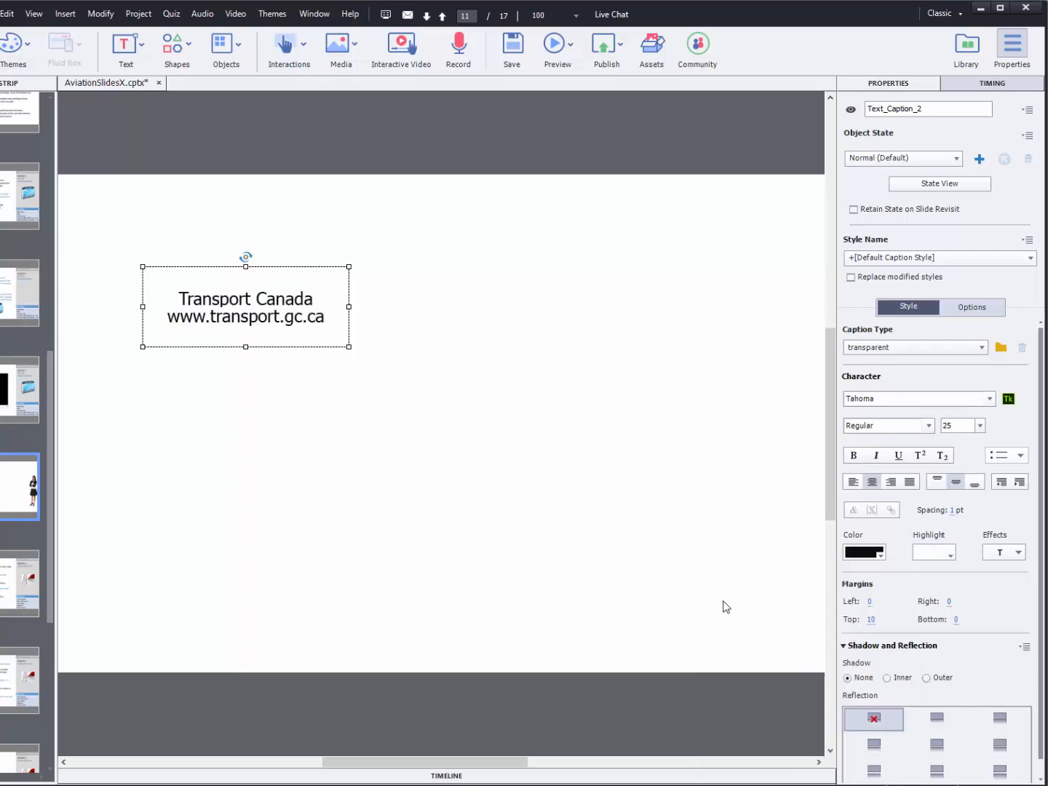
pyautogui.click(468, 311)
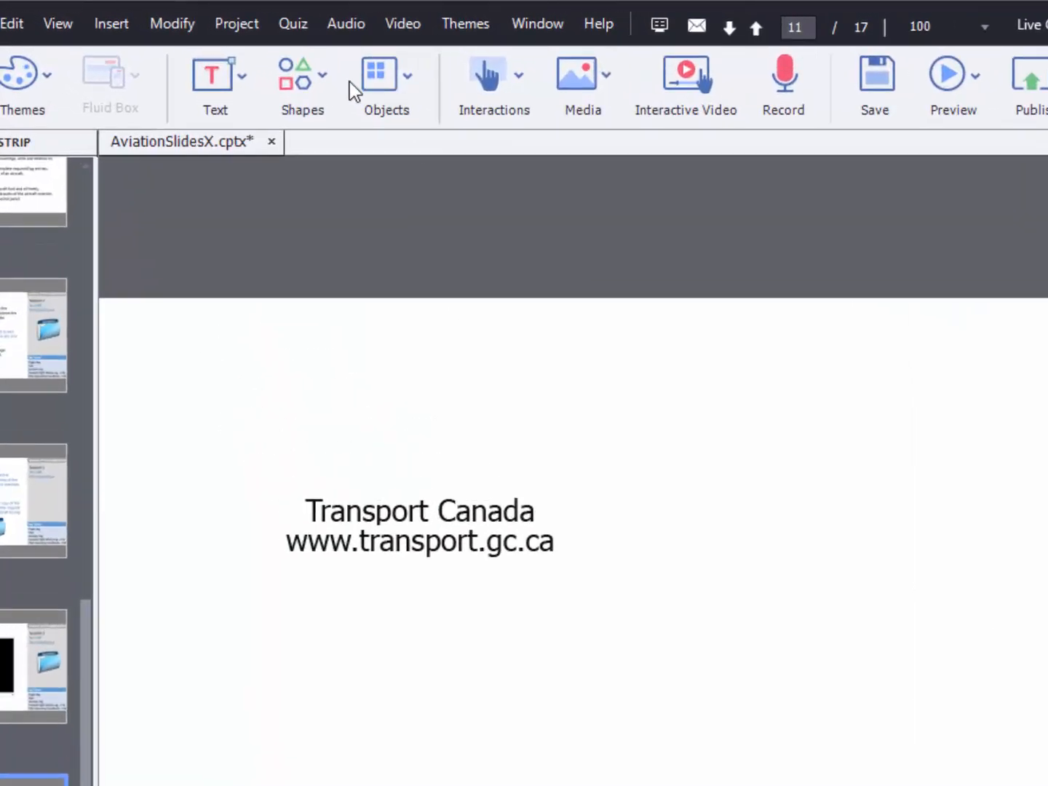
# - Insert a button and place it over the upper-left corner of the Transport Canada caption
pyautogui.click(192, 49)
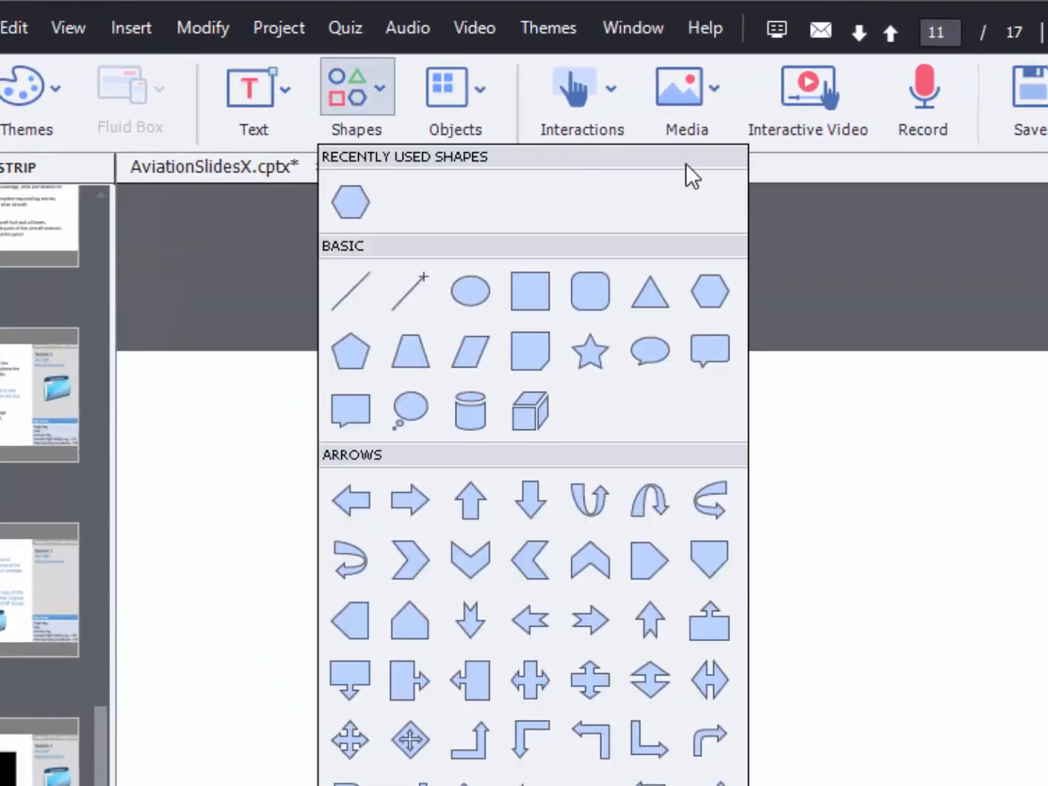
pyautogui.click(710, 109)
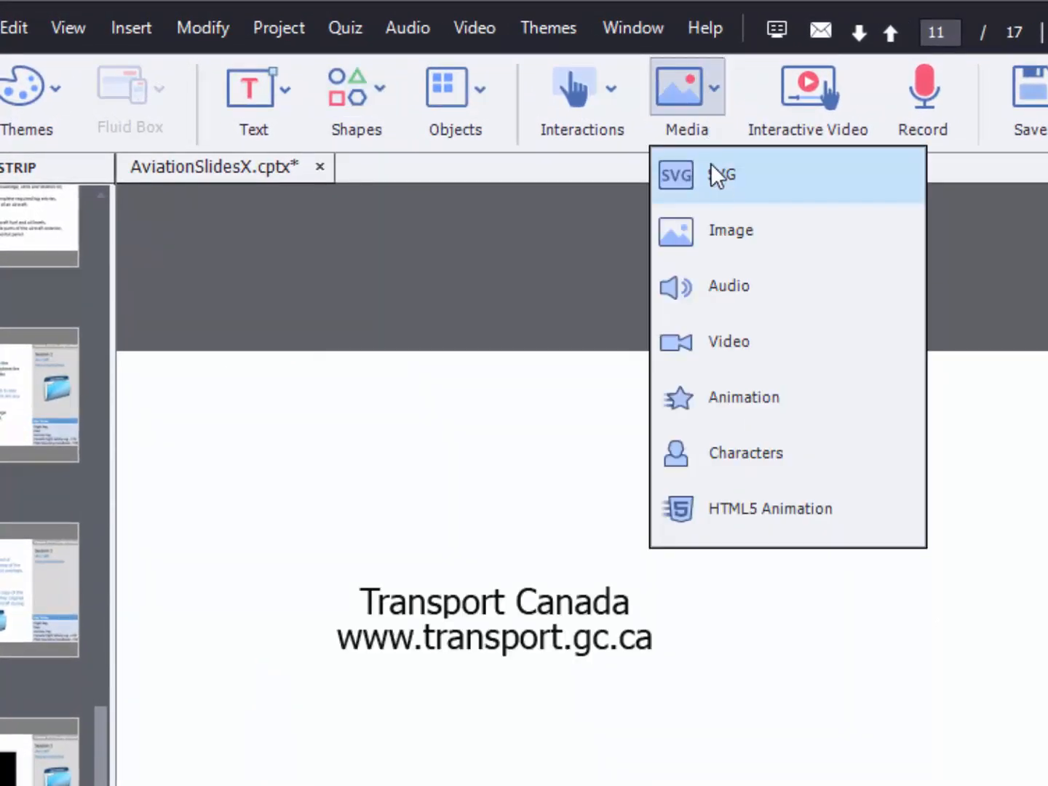
pyautogui.click(619, 81)
pyautogui.click(606, 187)
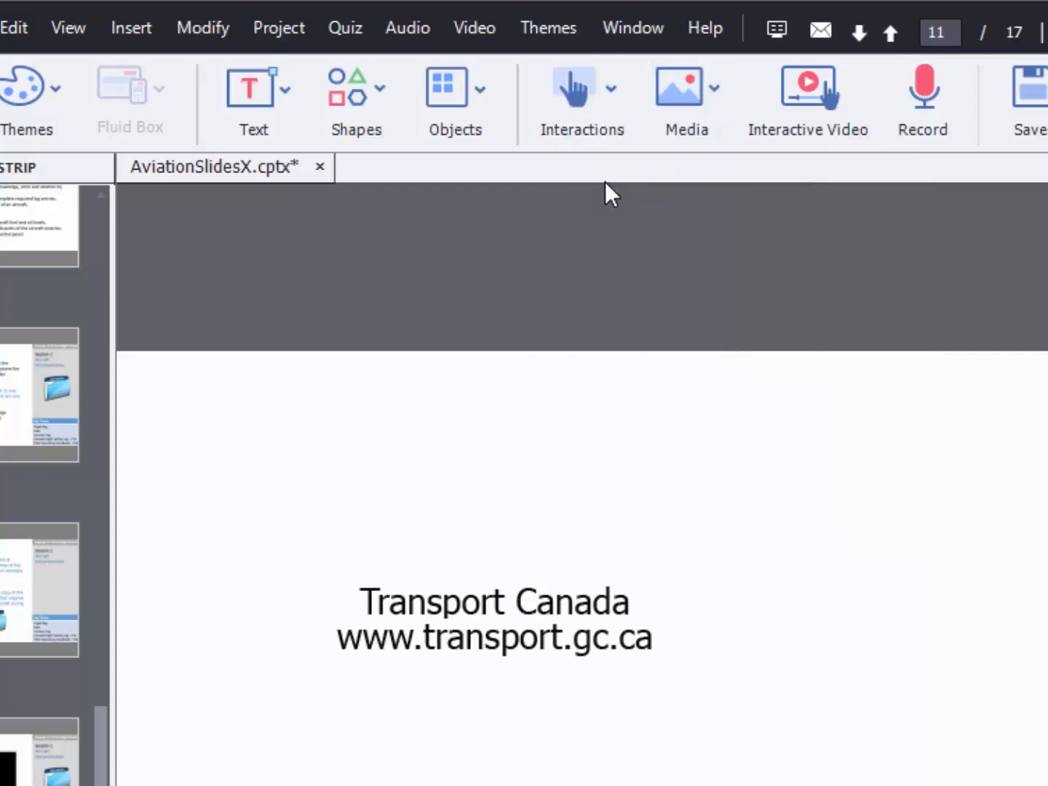
pyautogui.moveTo(564, 711); pyautogui.dragTo(379, 573)
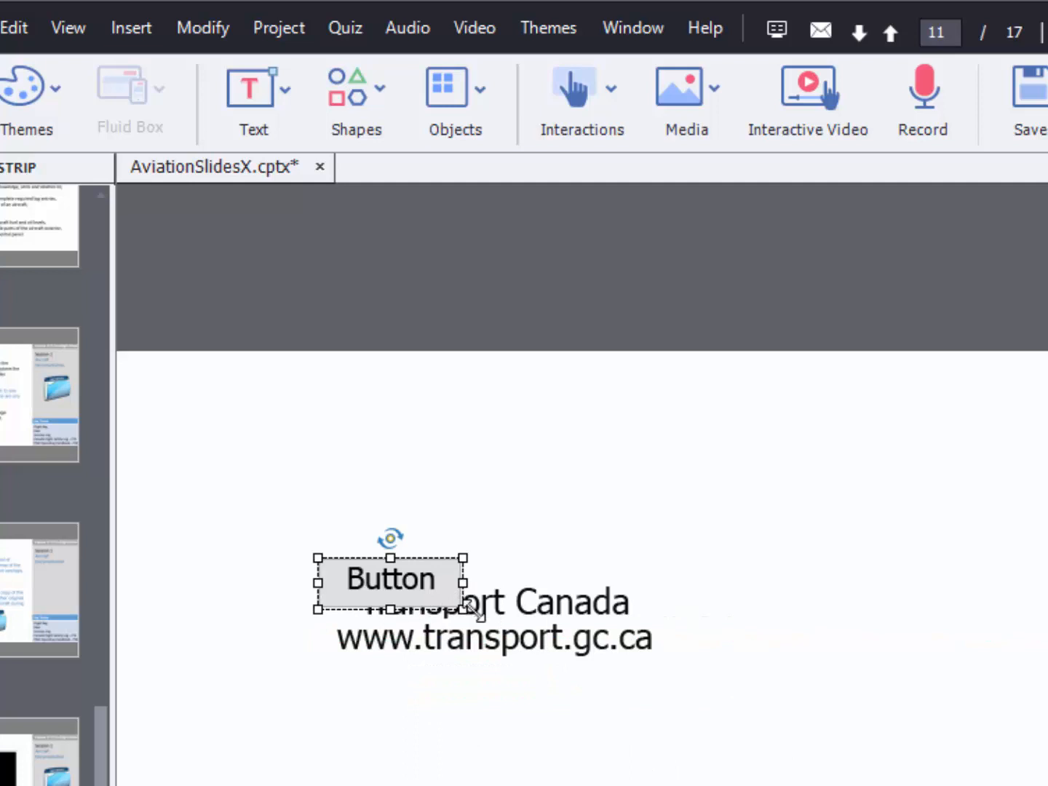
# - Enlarge the button to cover the whole Transport Canada caption, and make it transparent with an empty caption
pyautogui.moveTo(463, 608); pyautogui.dragTo(698, 641)
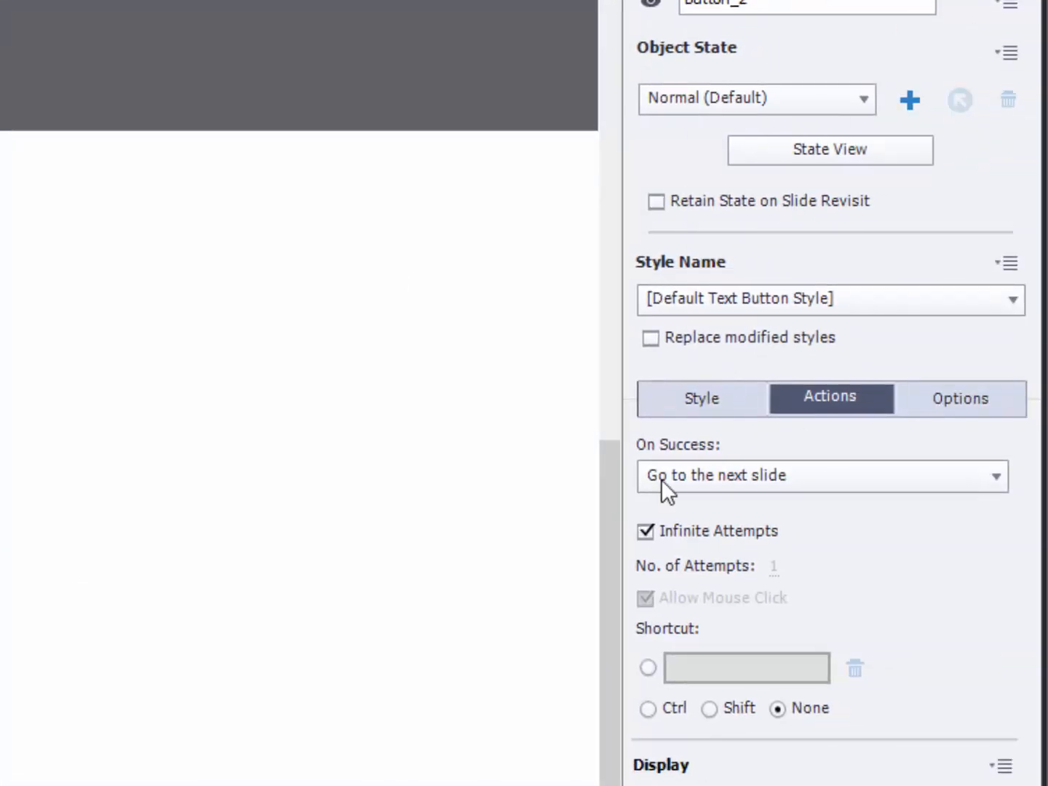
pyautogui.click(719, 402)
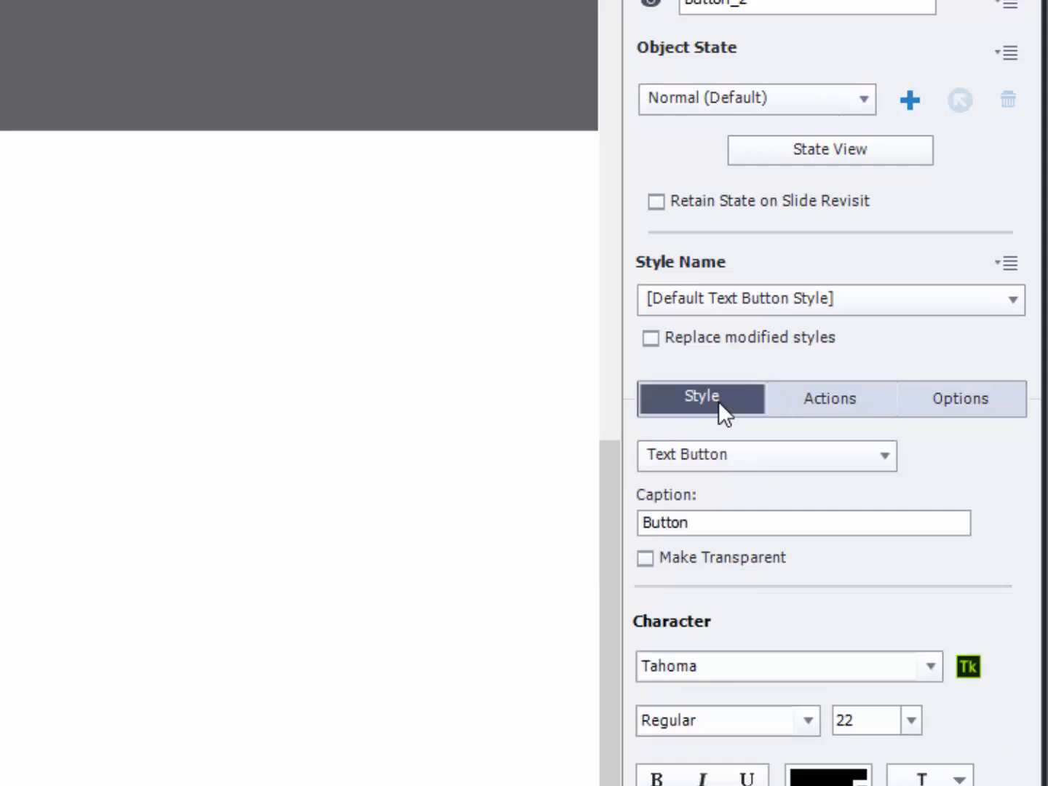
pyautogui.click(645, 559)
pyautogui.moveTo(696, 524); pyautogui.dragTo(559, 532)
pyautogui.press('Delete')
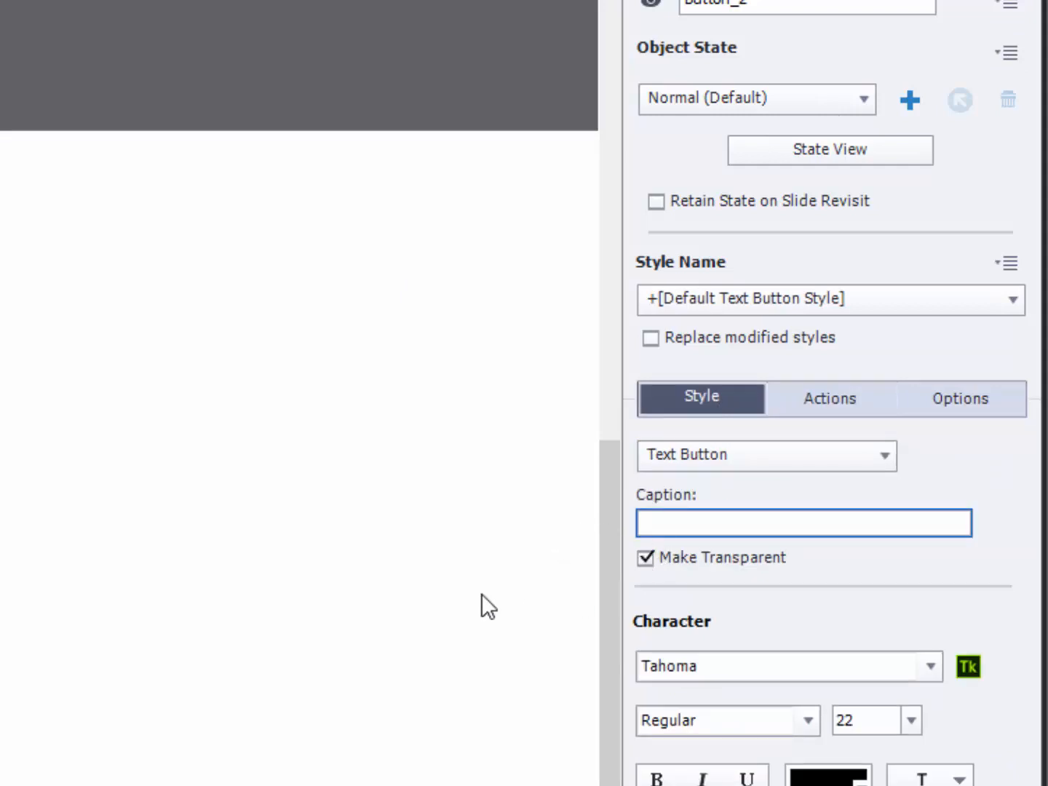
pyautogui.click(350, 606)
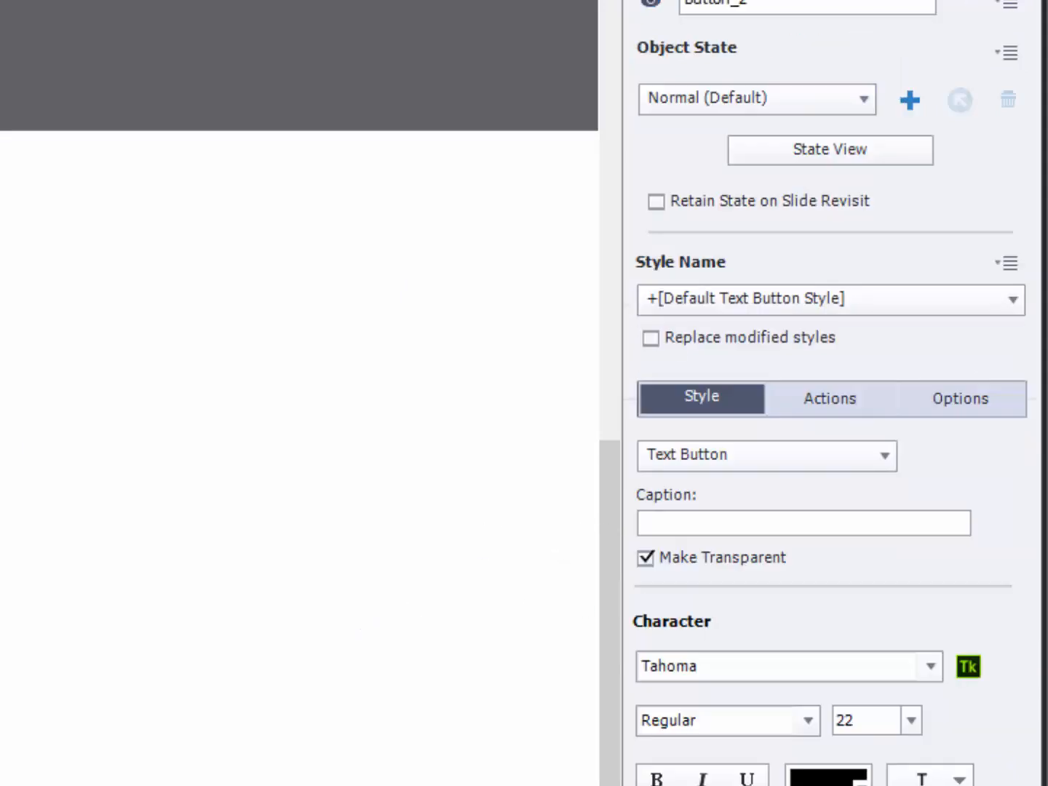
pyautogui.click(823, 411)
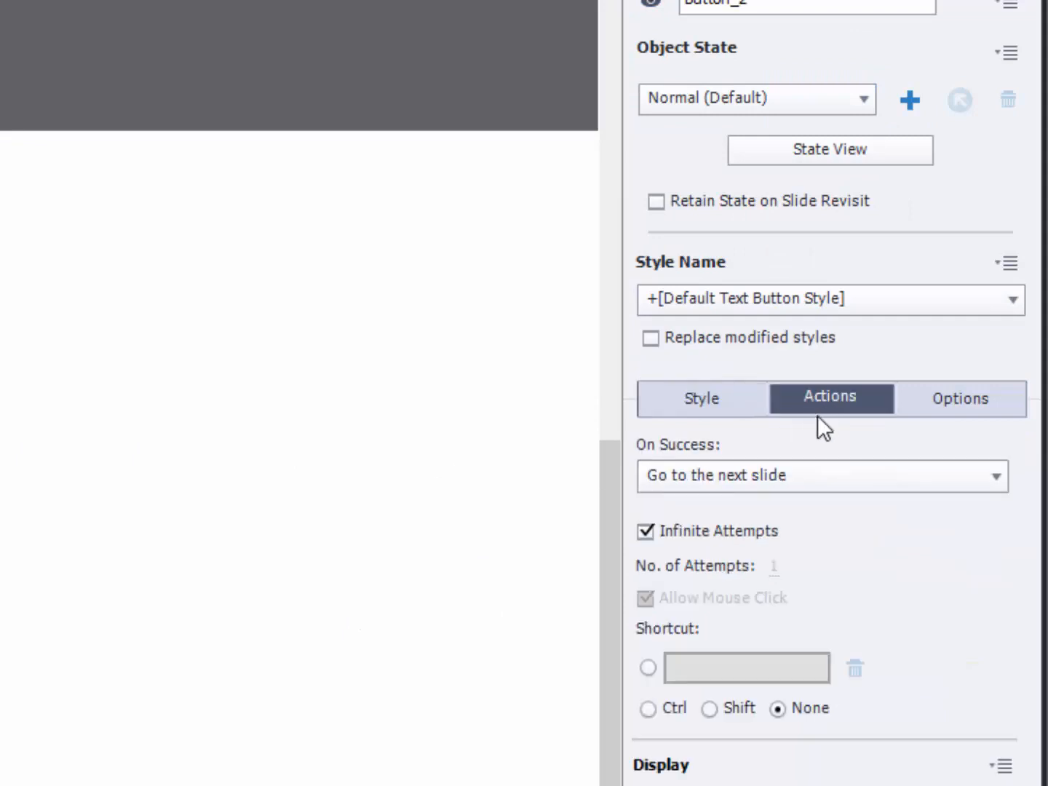
pyautogui.click(756, 488)
pyautogui.click(740, 663)
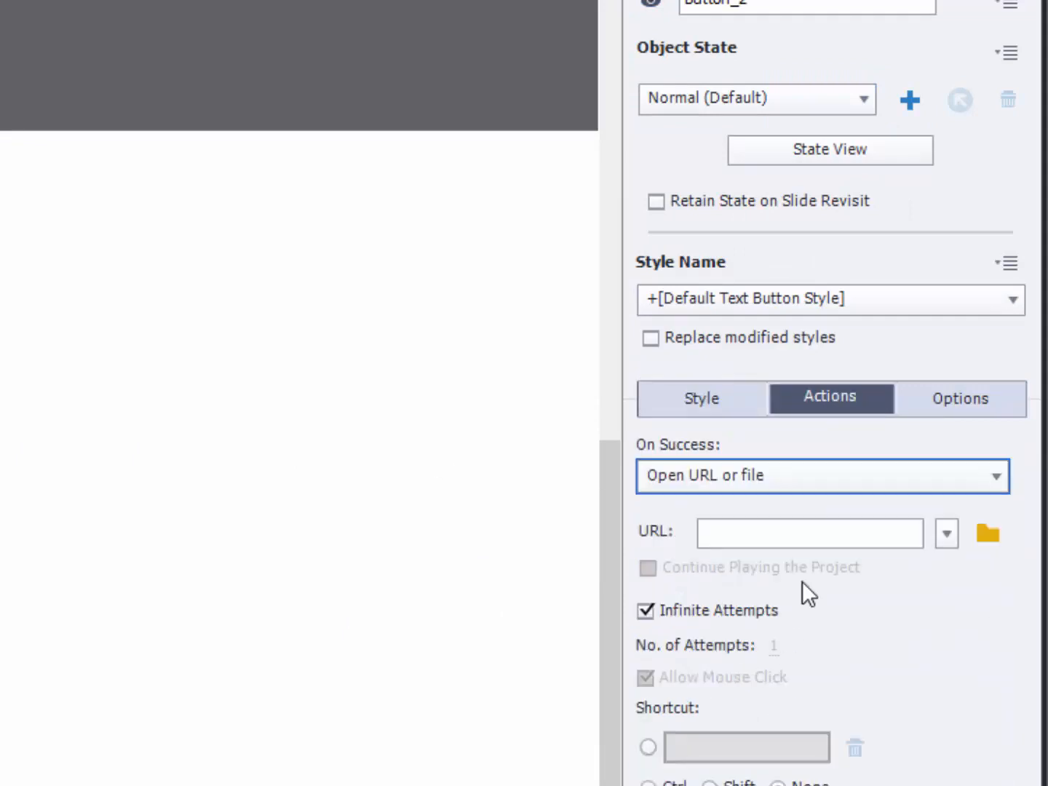
pyautogui.click(799, 532)
pyautogui.write('http')
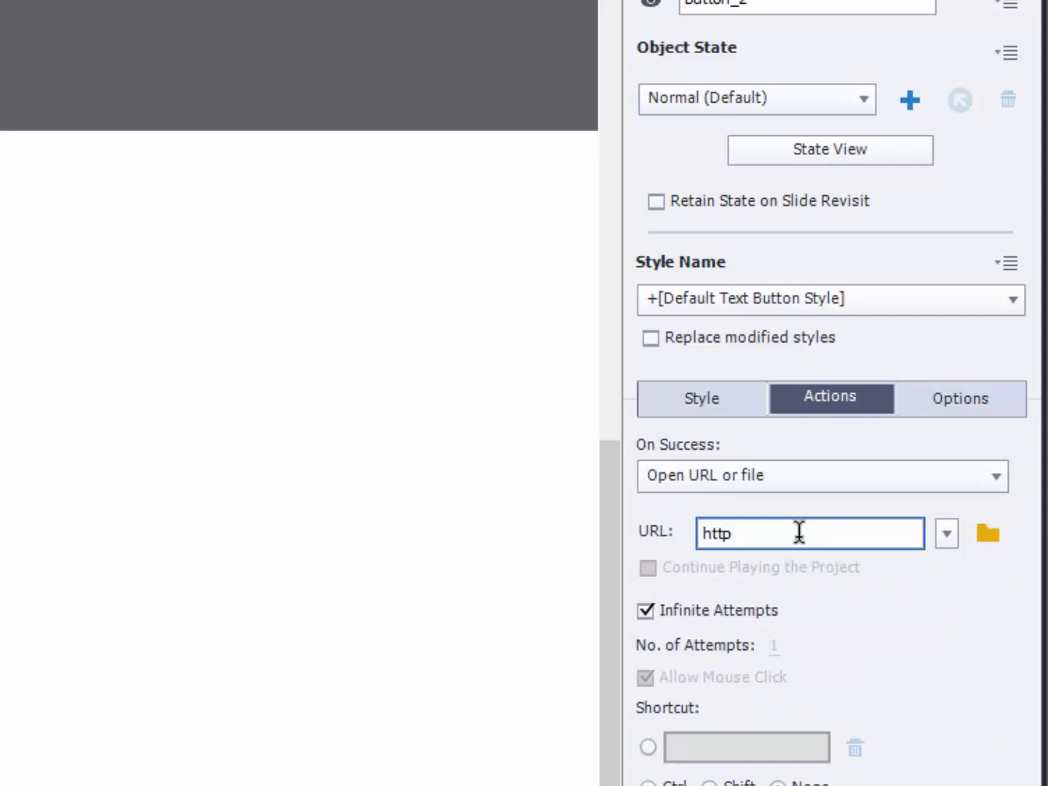
pyautogui.write('://www.transport.gc.ca')
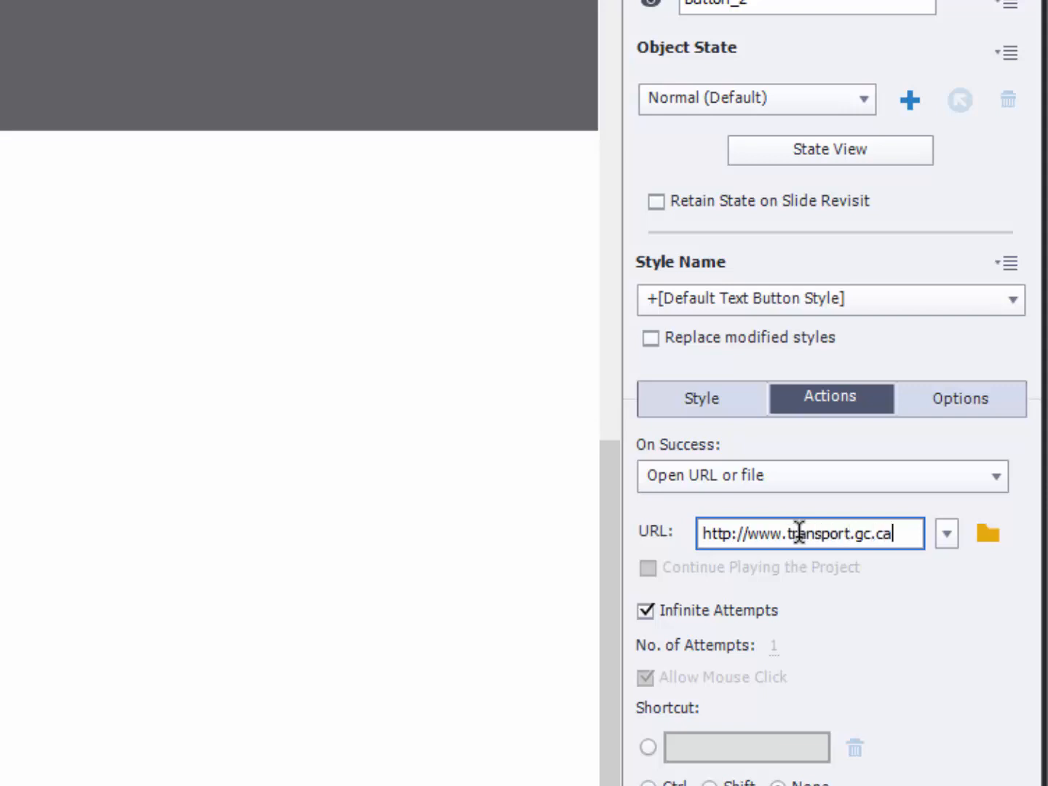
pyautogui.click(946, 532)
pyautogui.click(937, 591)
pyautogui.click(913, 697)
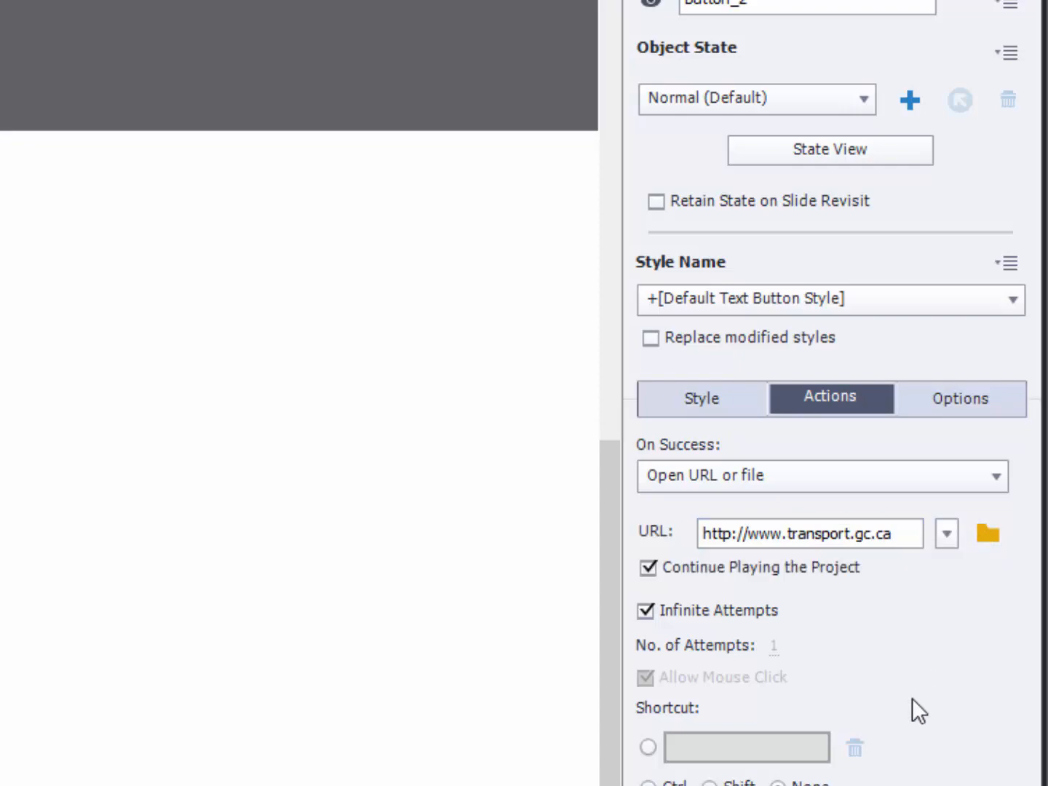
pyautogui.click(175, 597)
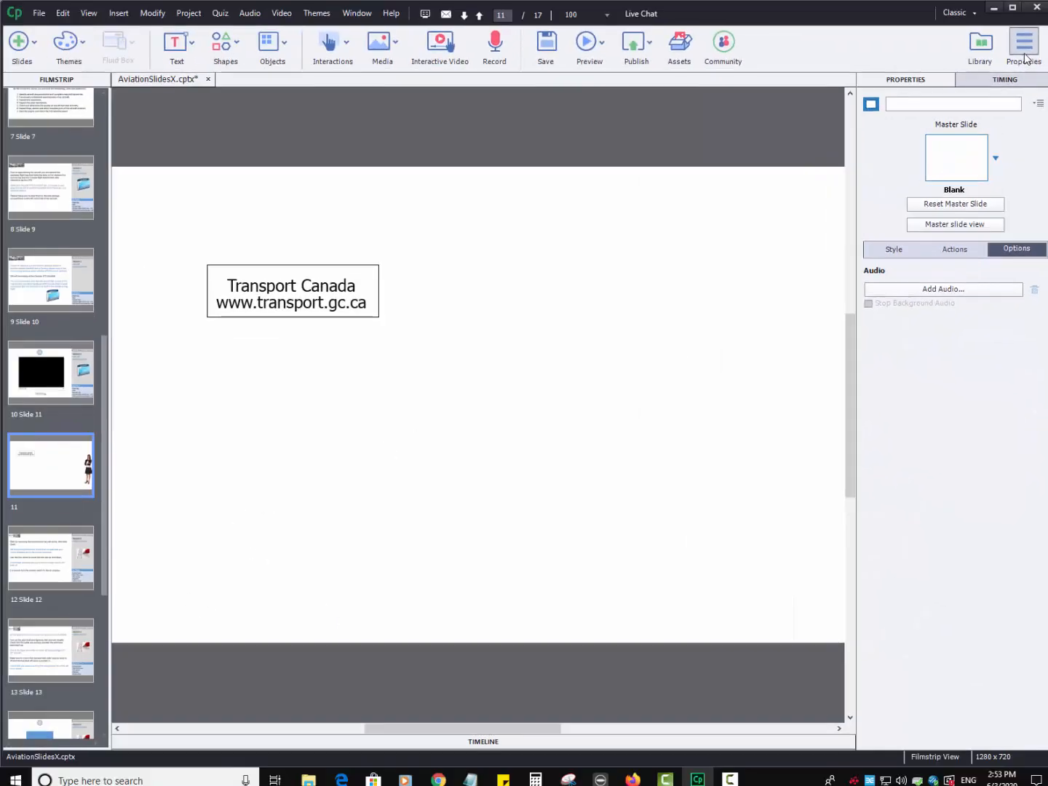
pyautogui.click(1024, 45)
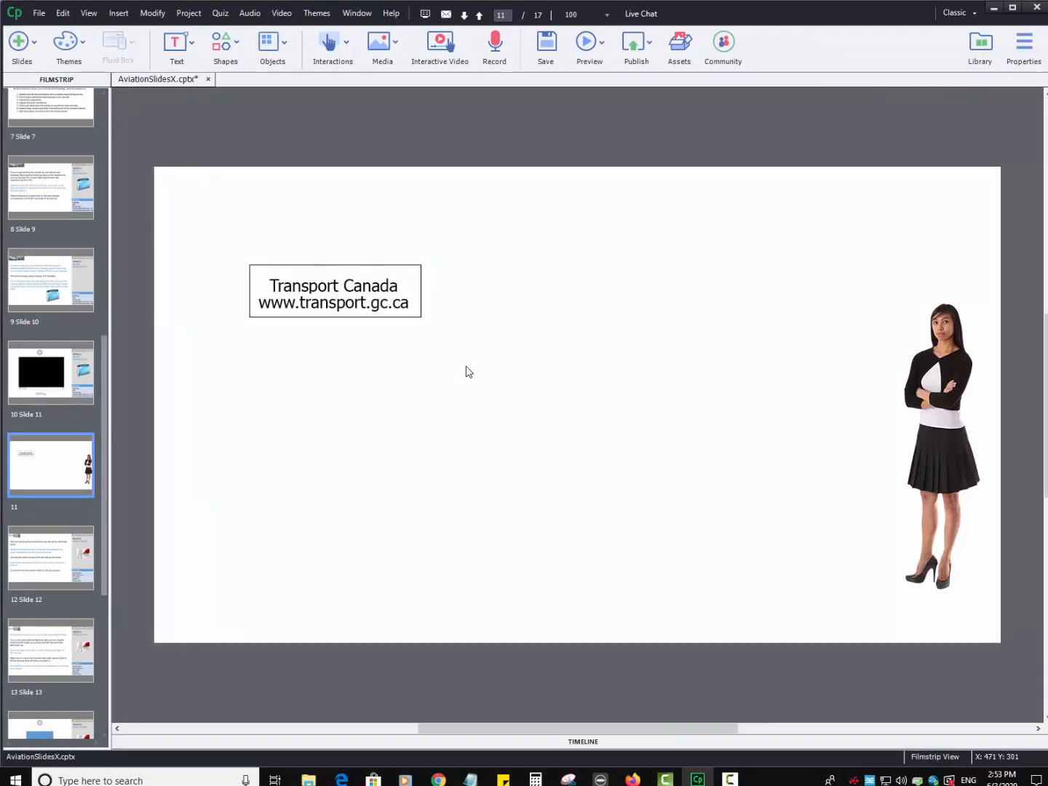
# - Insert the red-and-white side-view airplane picture on the resource slide
pyautogui.click(398, 45)
pyautogui.click(419, 116)
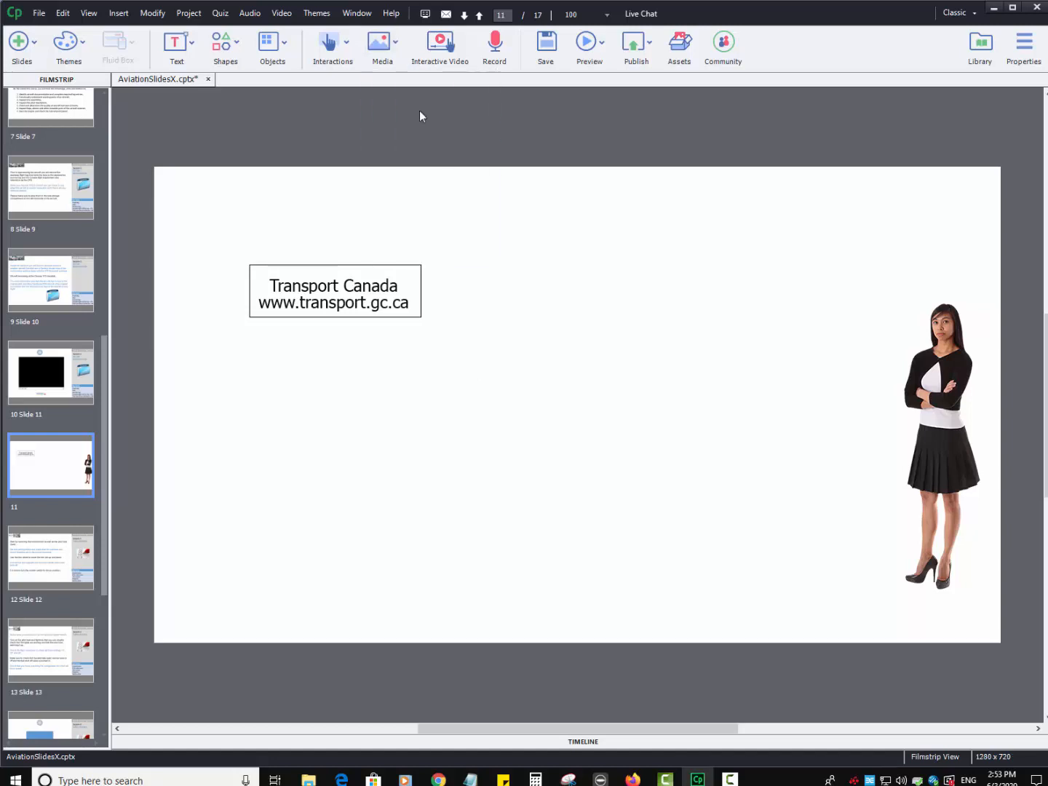
pyautogui.doubleClick(457, 331)
pyautogui.click(414, 538)
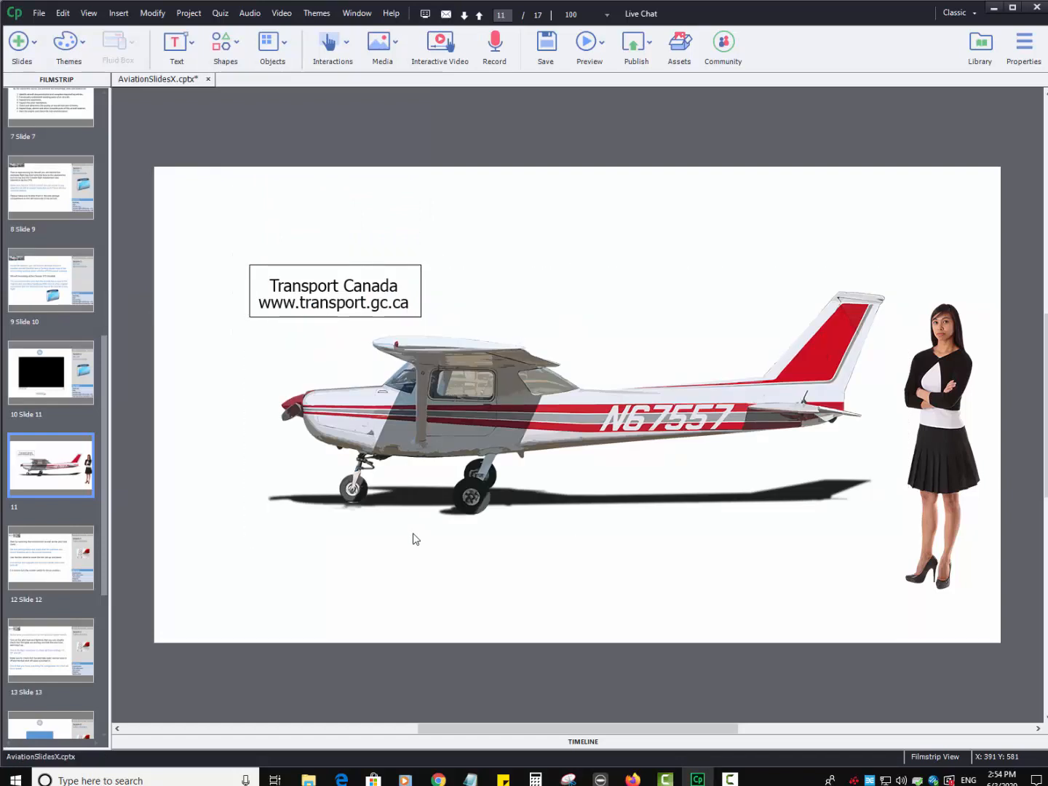
# - Shrink the airplane picture from its upper-left corner and move it left, below the Transport Canada caption
pyautogui.click(320, 350)
pyautogui.moveTo(245, 269); pyautogui.dragTo(406, 366)
pyautogui.moveTo(581, 419); pyautogui.dragTo(425, 406)
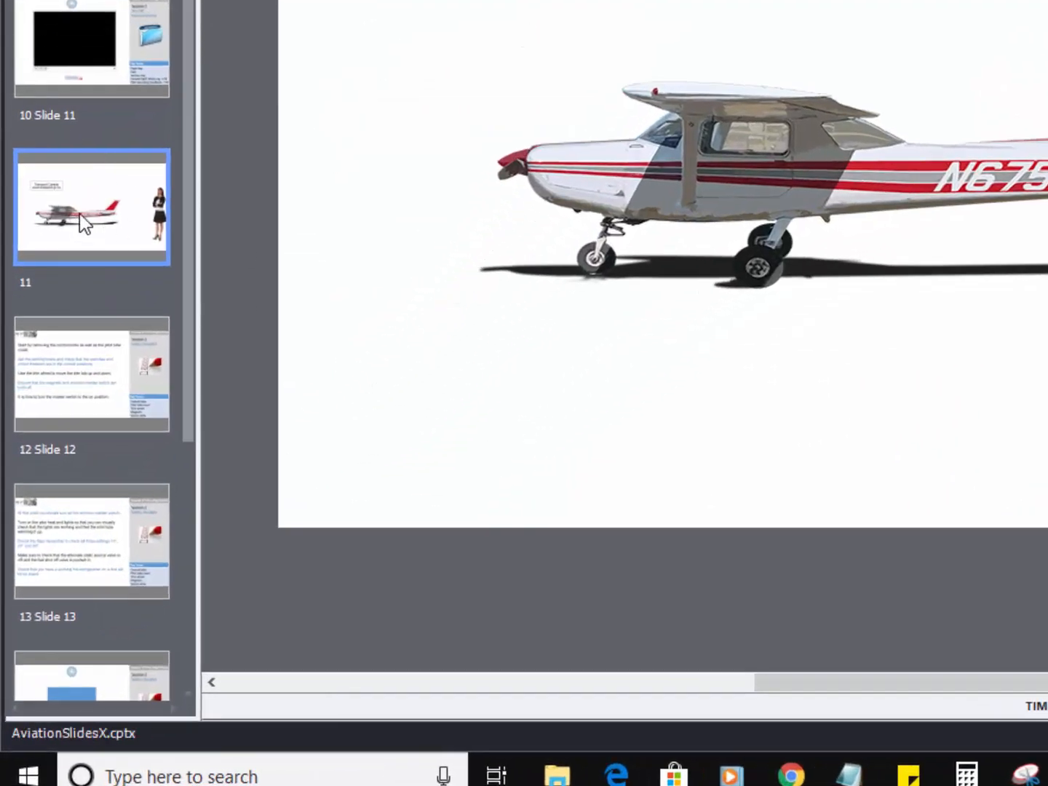
# - Delete slide 11, the resource slide with the caption, airplane and character
pyautogui.press('Delete')
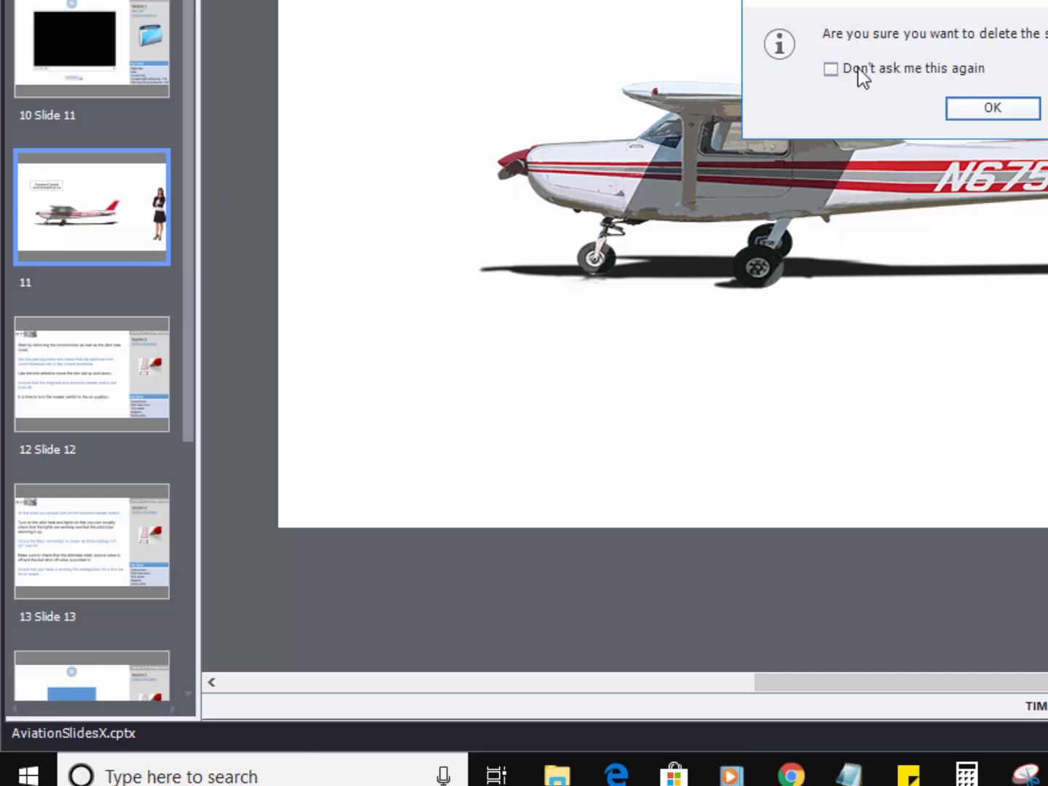
pyautogui.click(983, 112)
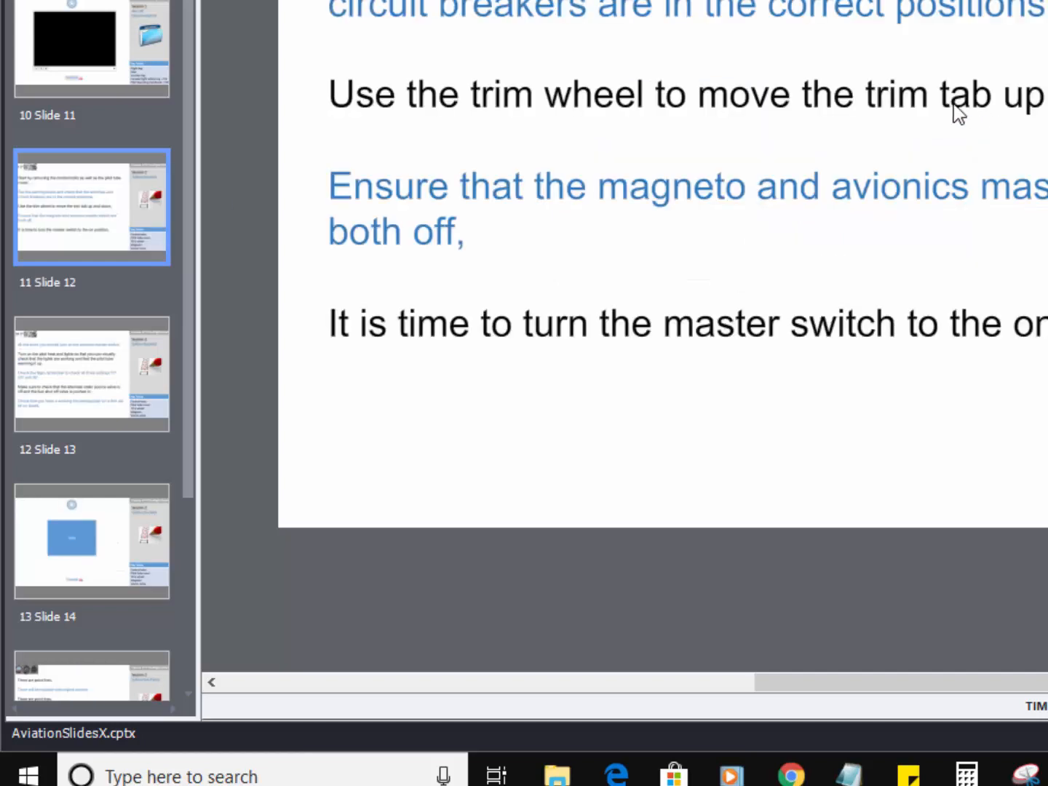
# - Insert one graded Multiple Choice, one graded True/False and one graded Hot Spot question slide after the video slide 10
pyautogui.click(117, 75)
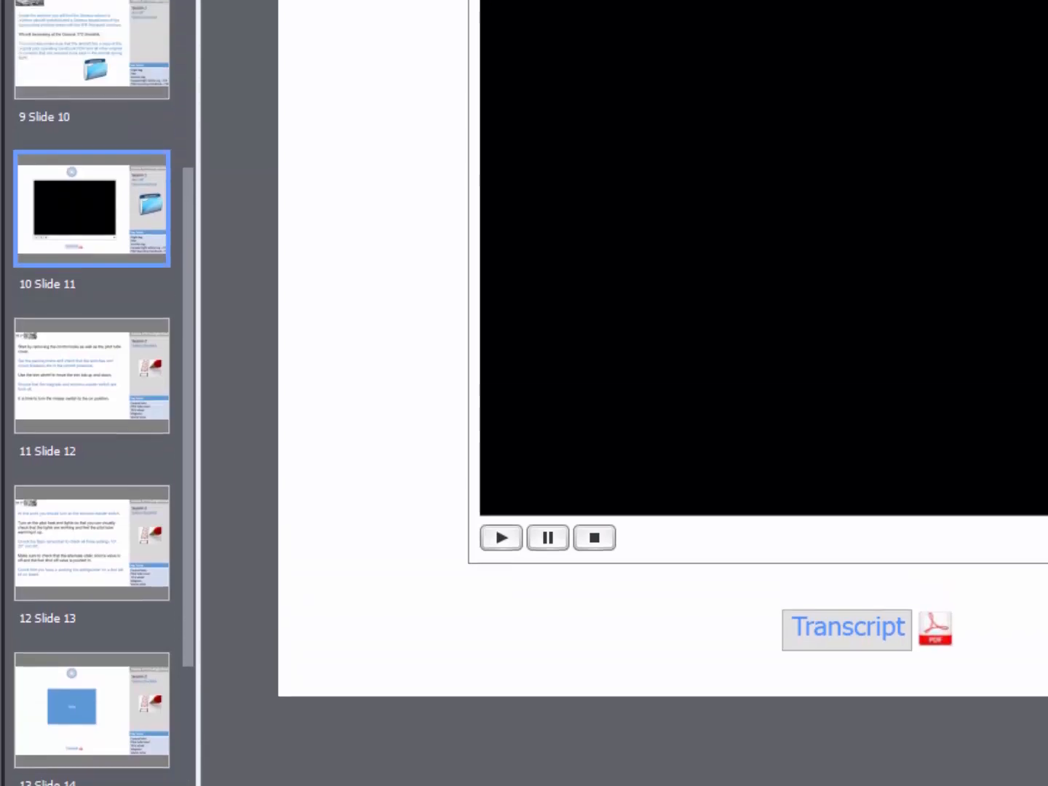
pyautogui.click(33, 77)
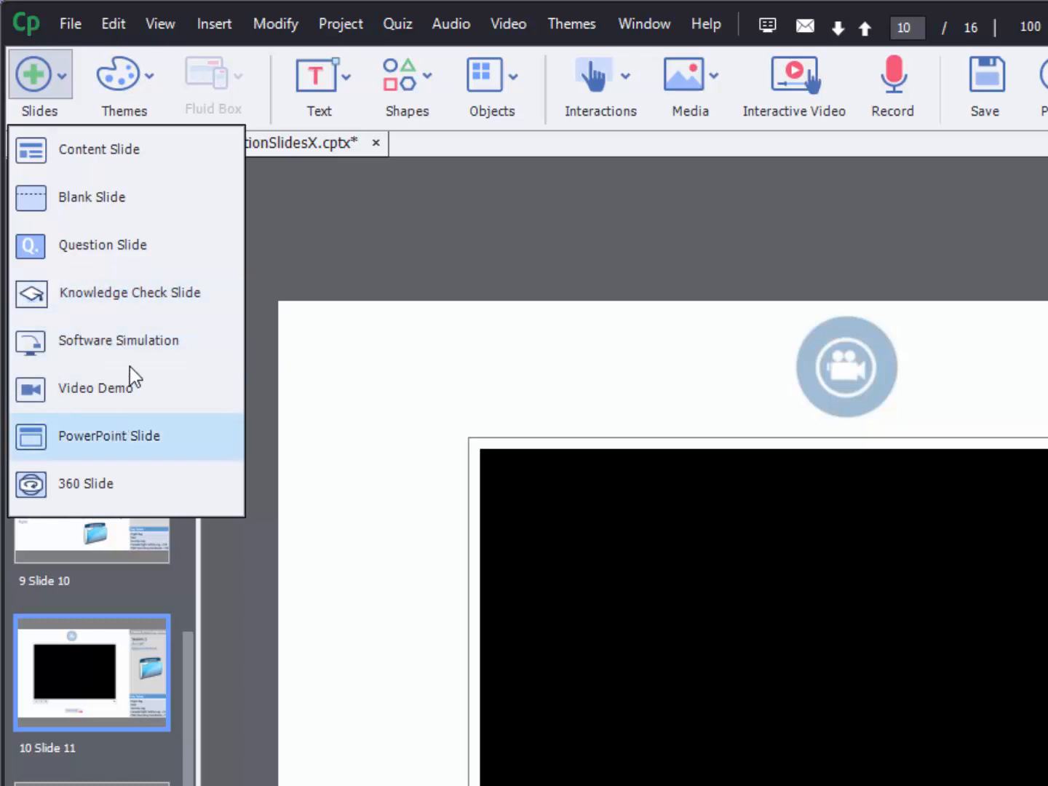
pyautogui.click(106, 251)
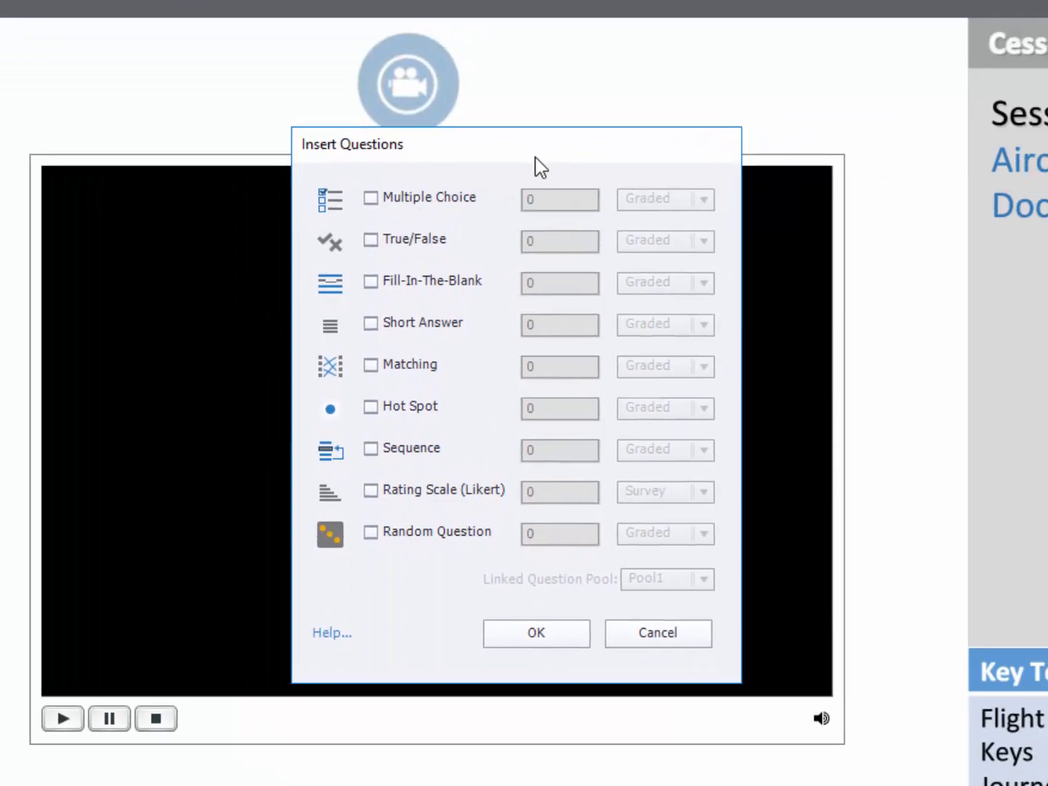
pyautogui.moveTo(534, 157); pyautogui.dragTo(457, 53)
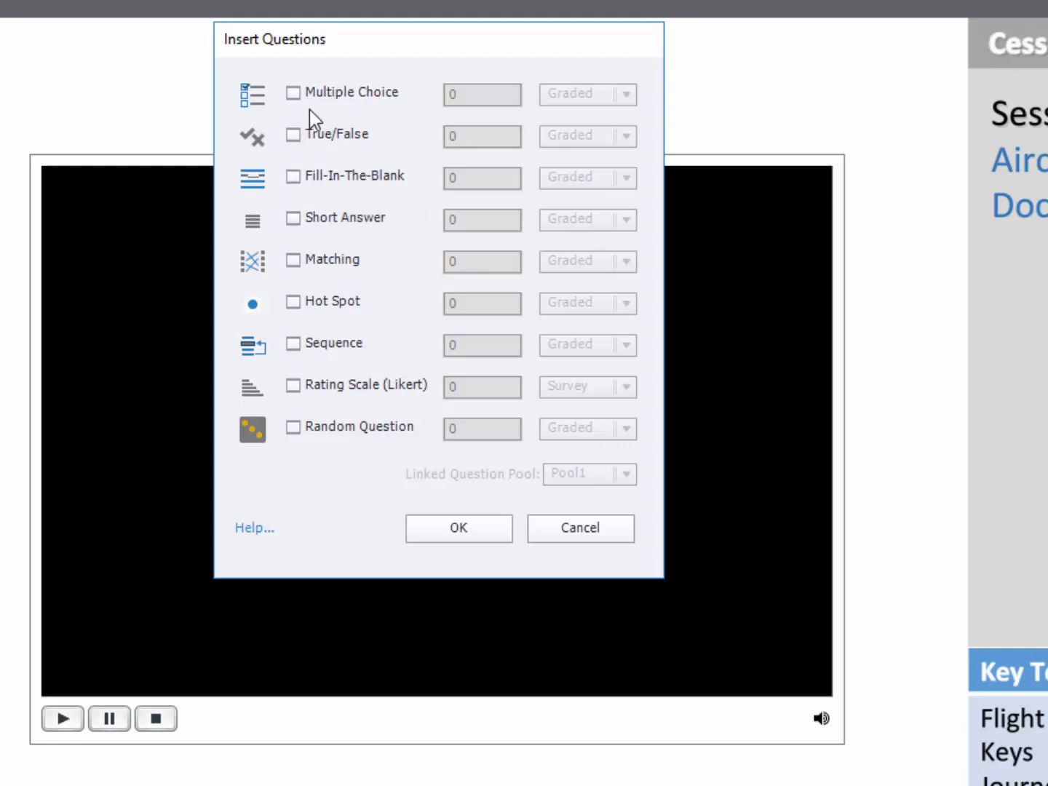
pyautogui.click(298, 94)
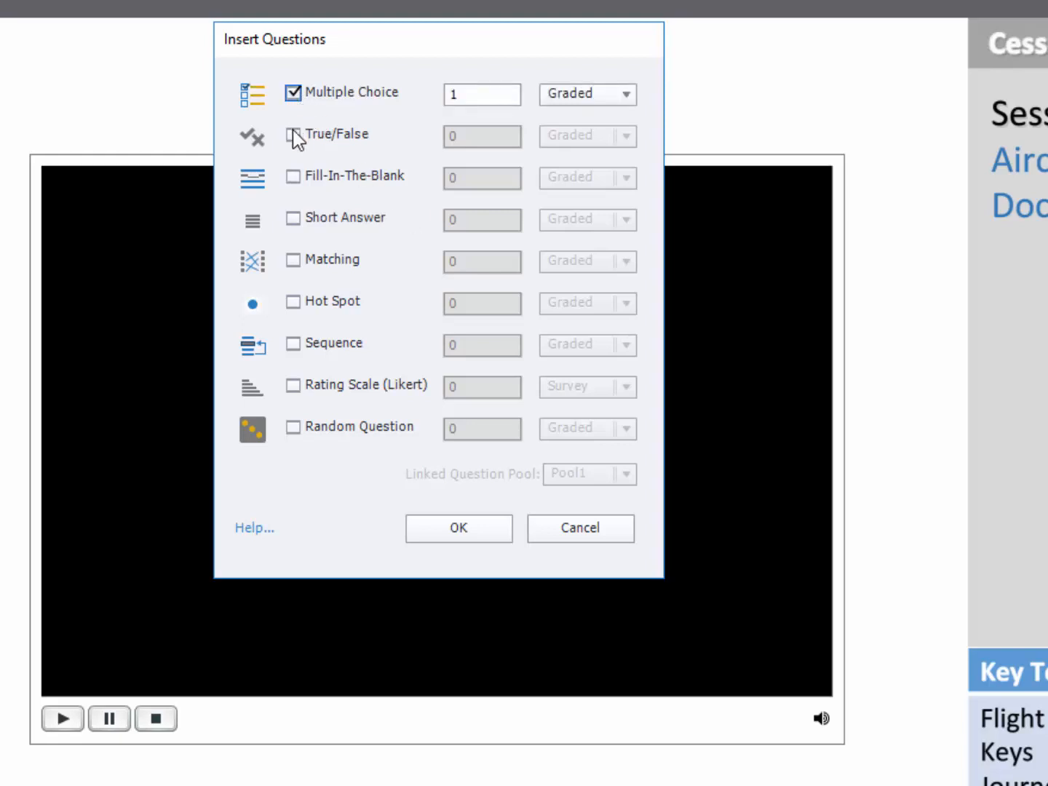
pyautogui.click(293, 135)
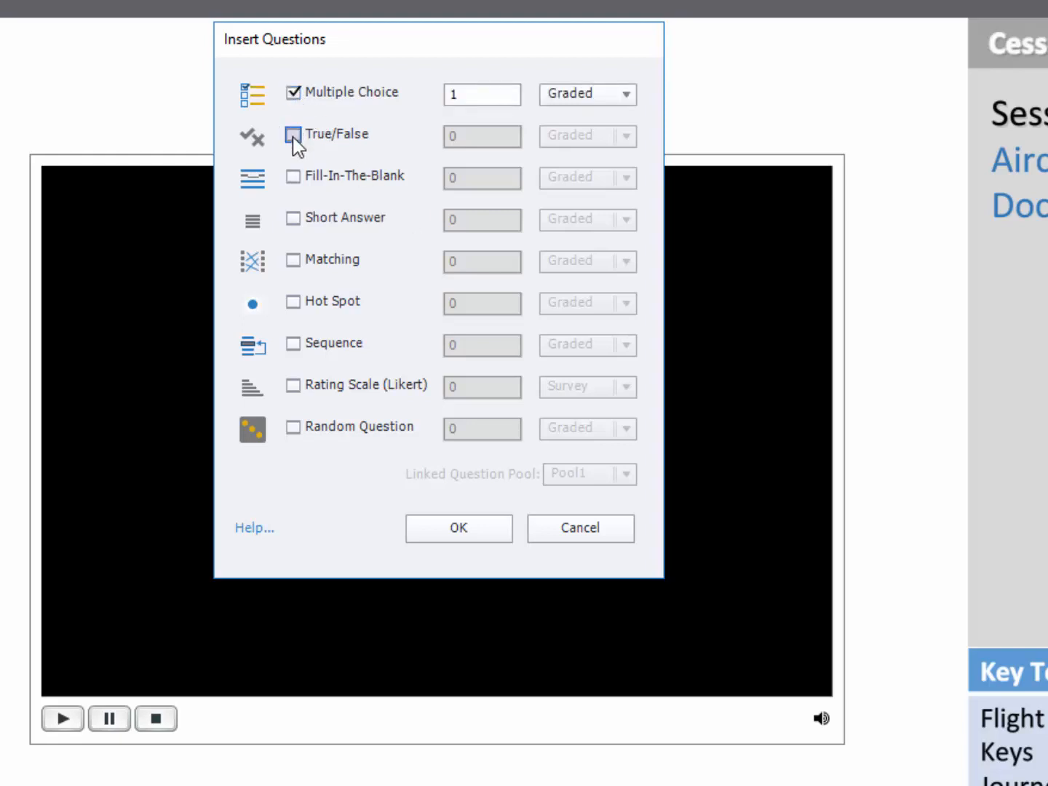
pyautogui.click(294, 303)
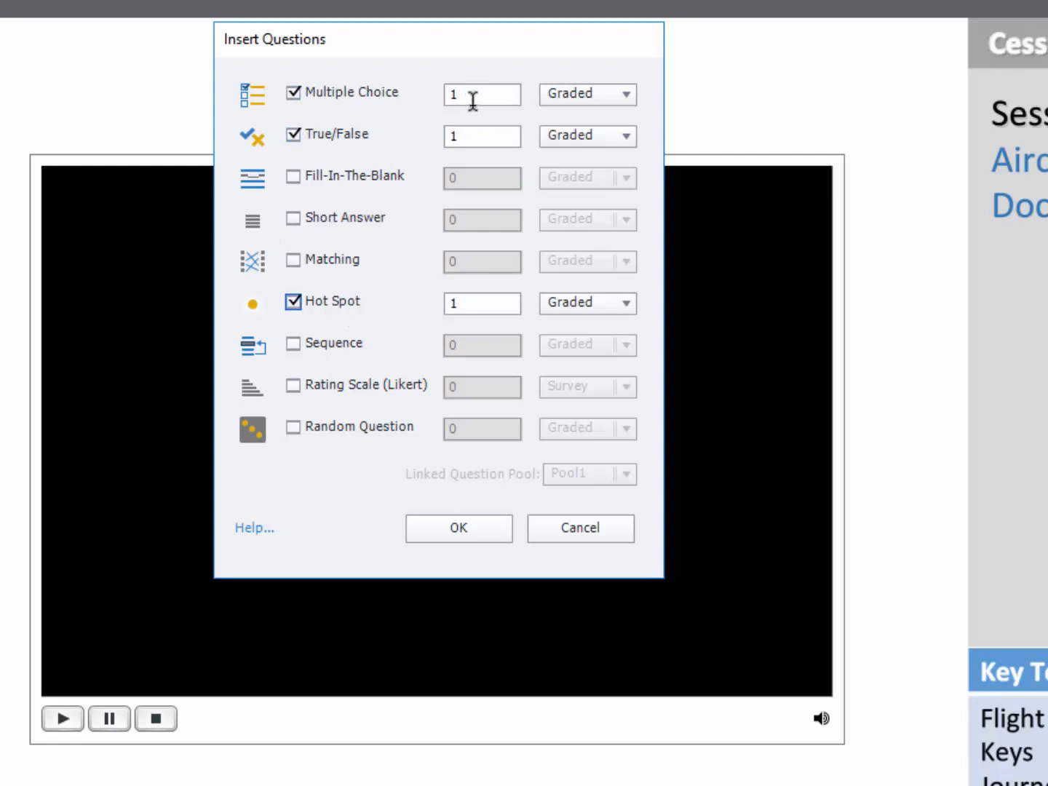
pyautogui.click(461, 135)
pyautogui.click(470, 301)
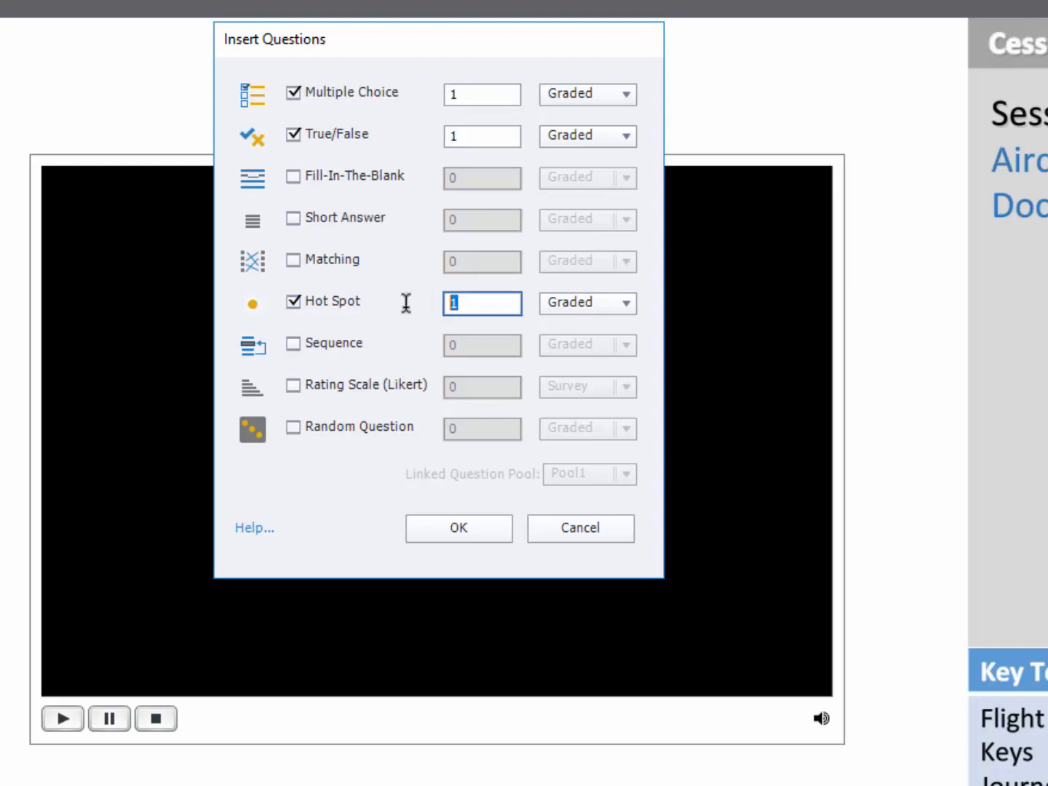
pyautogui.click(586, 60)
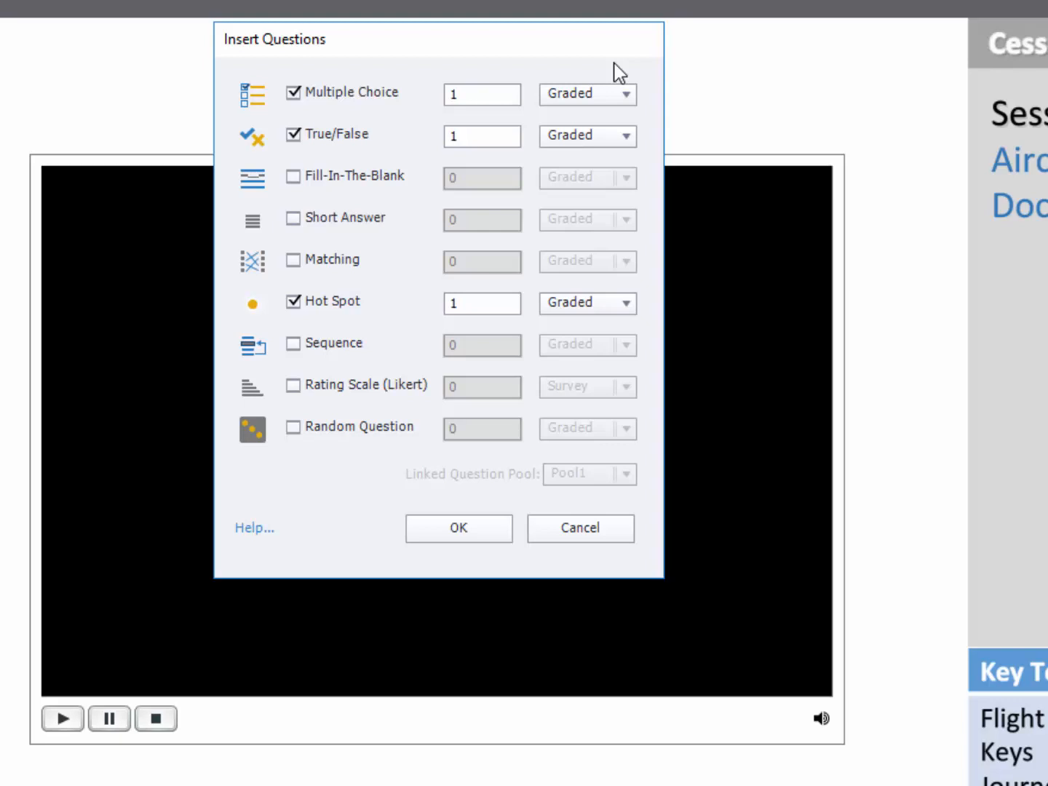
pyautogui.click(467, 522)
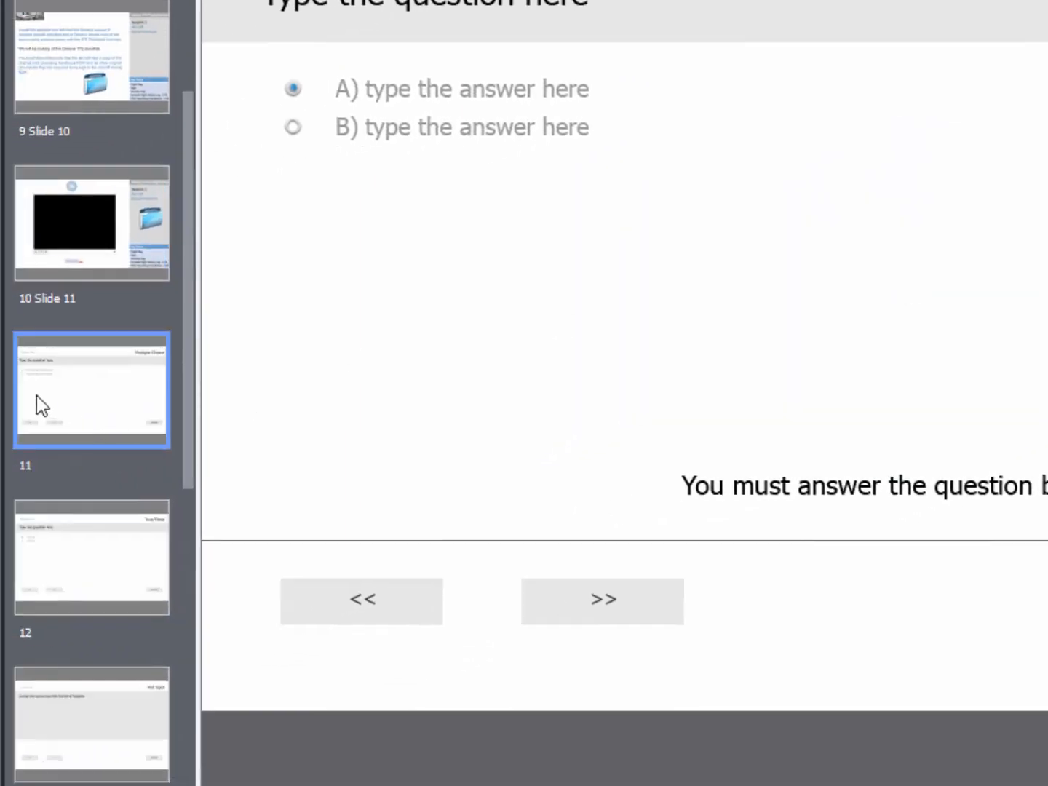
# - Replace the placeholder question on the multiple-choice slide with "Who regulates Canadian airspace?"
pyautogui.click(106, 579)
pyautogui.click(104, 719)
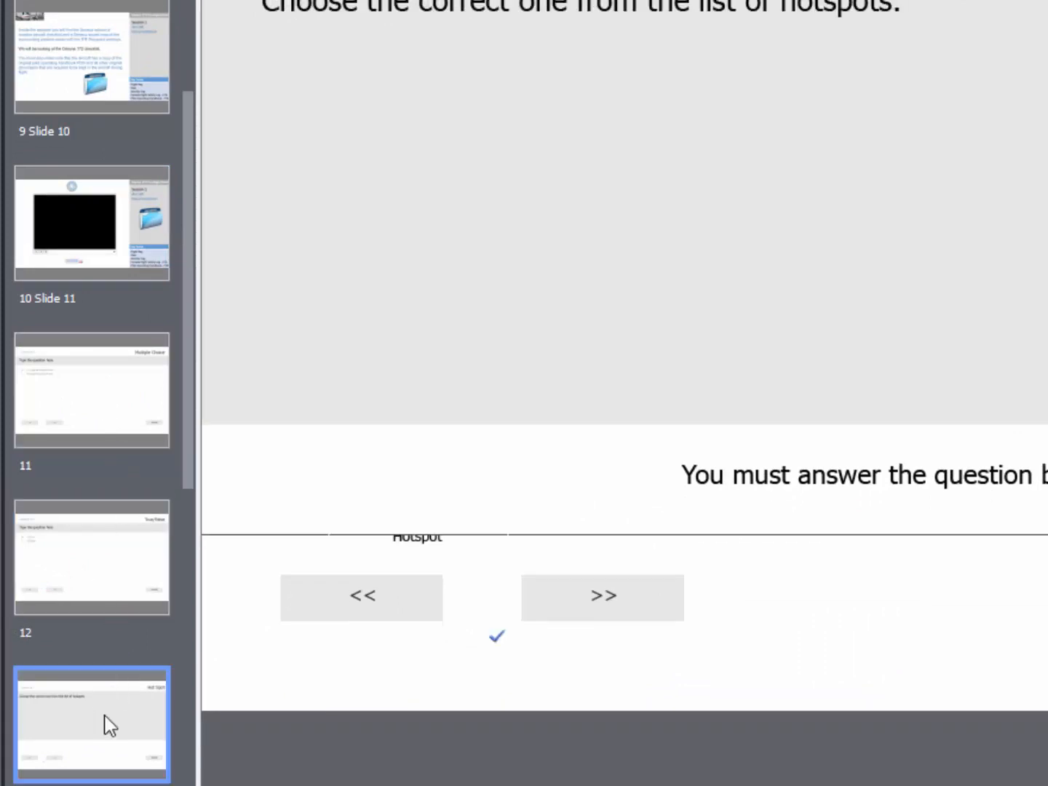
pyautogui.scroll(-3, 132, 632)
pyautogui.click(104, 561)
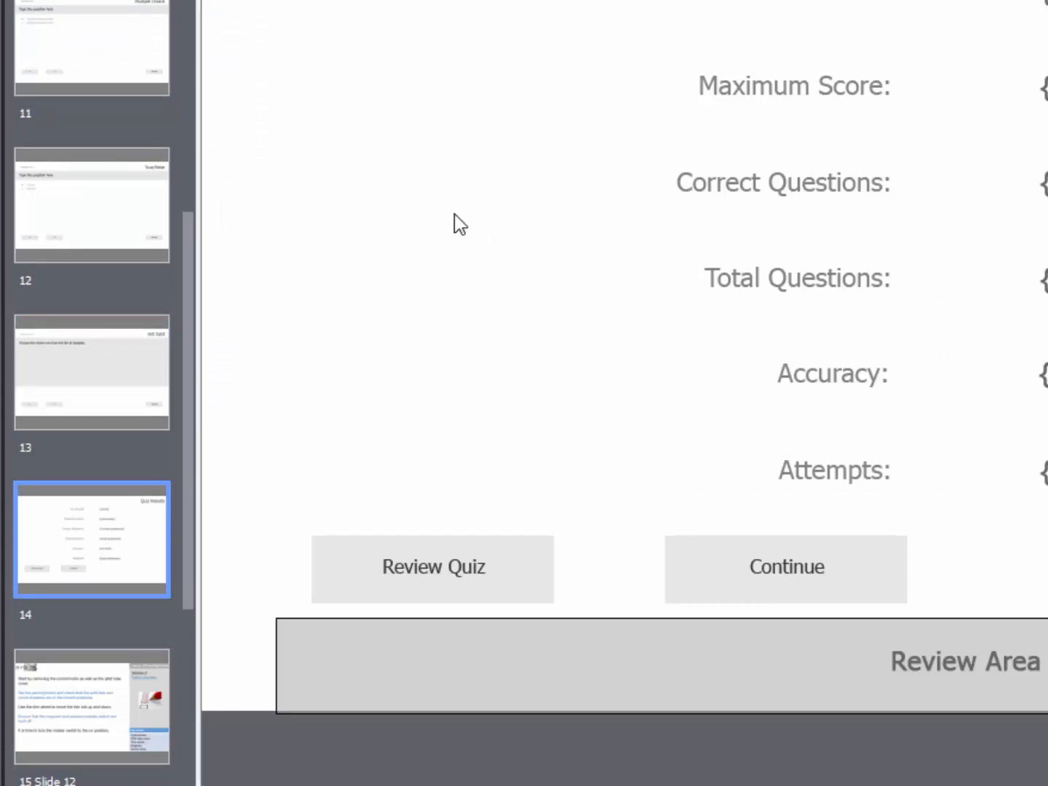
pyautogui.click(98, 73)
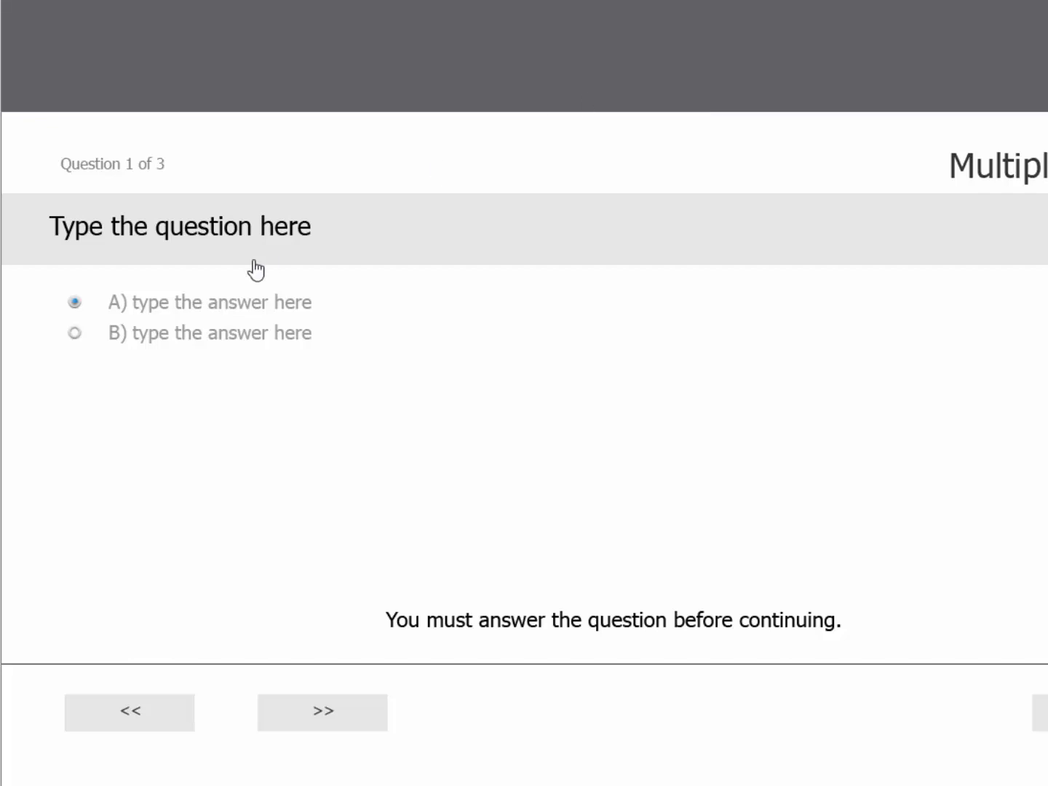
pyautogui.click(258, 232)
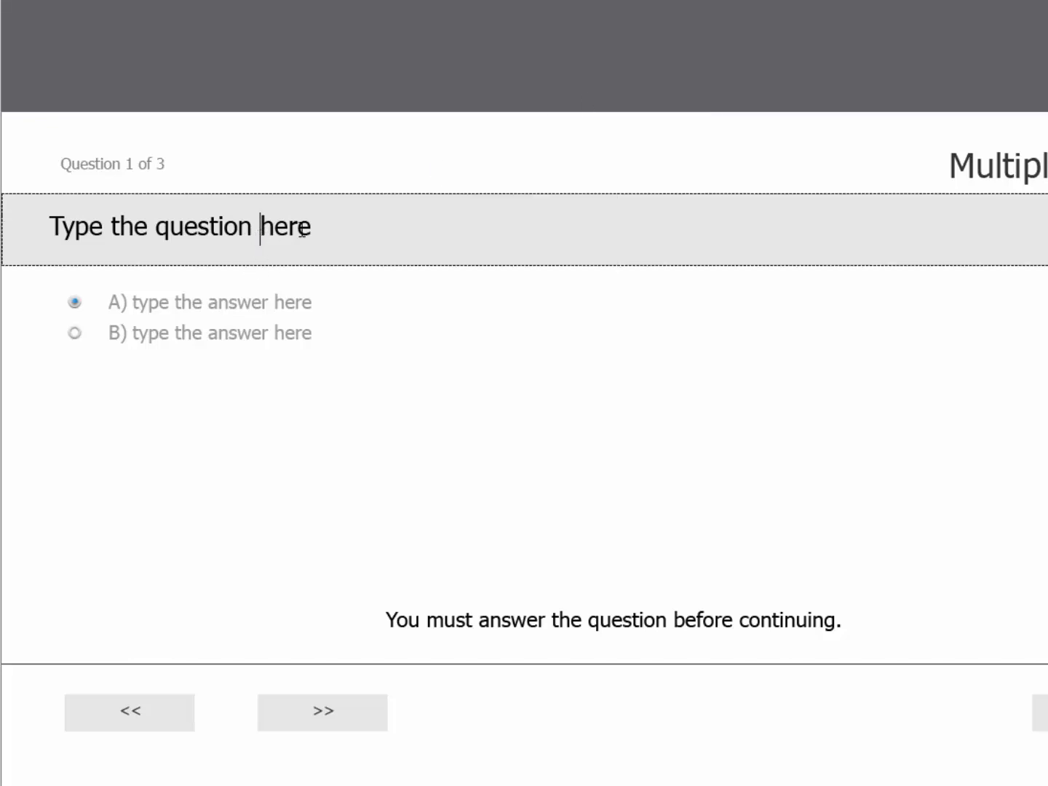
pyautogui.moveTo(313, 227); pyautogui.dragTo(48, 234)
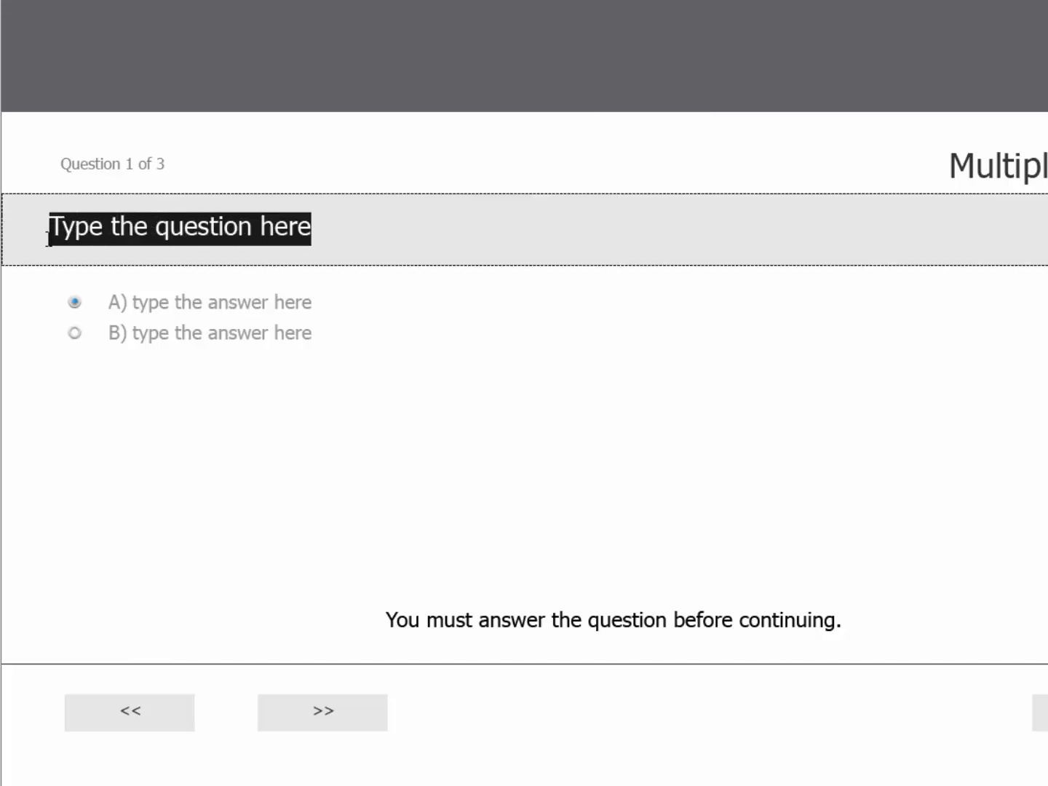
pyautogui.write('Who regul')
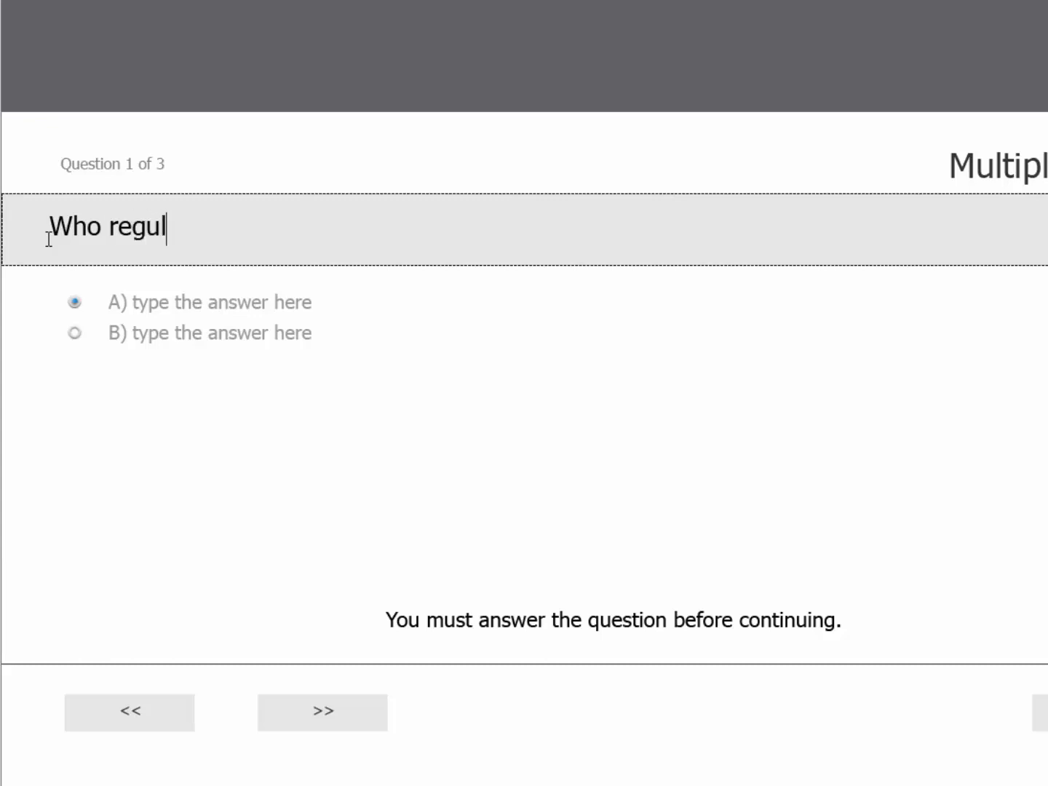
pyautogui.write('ates Canadian ')
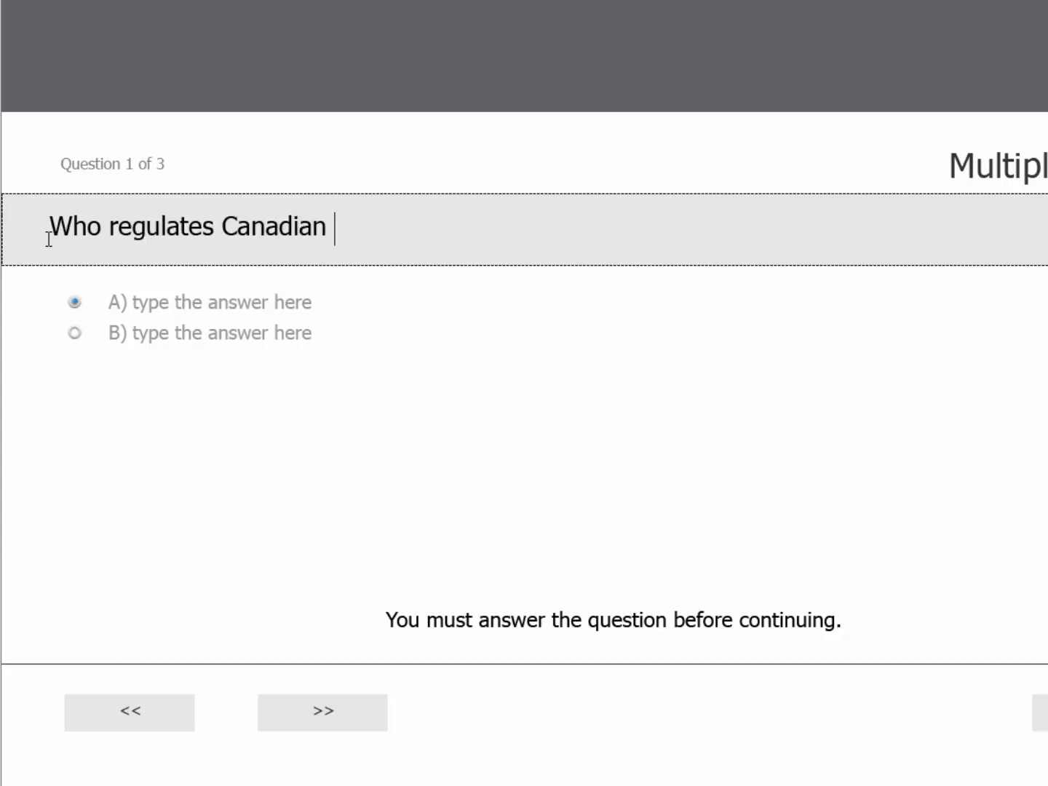
pyautogui.write('airspace')
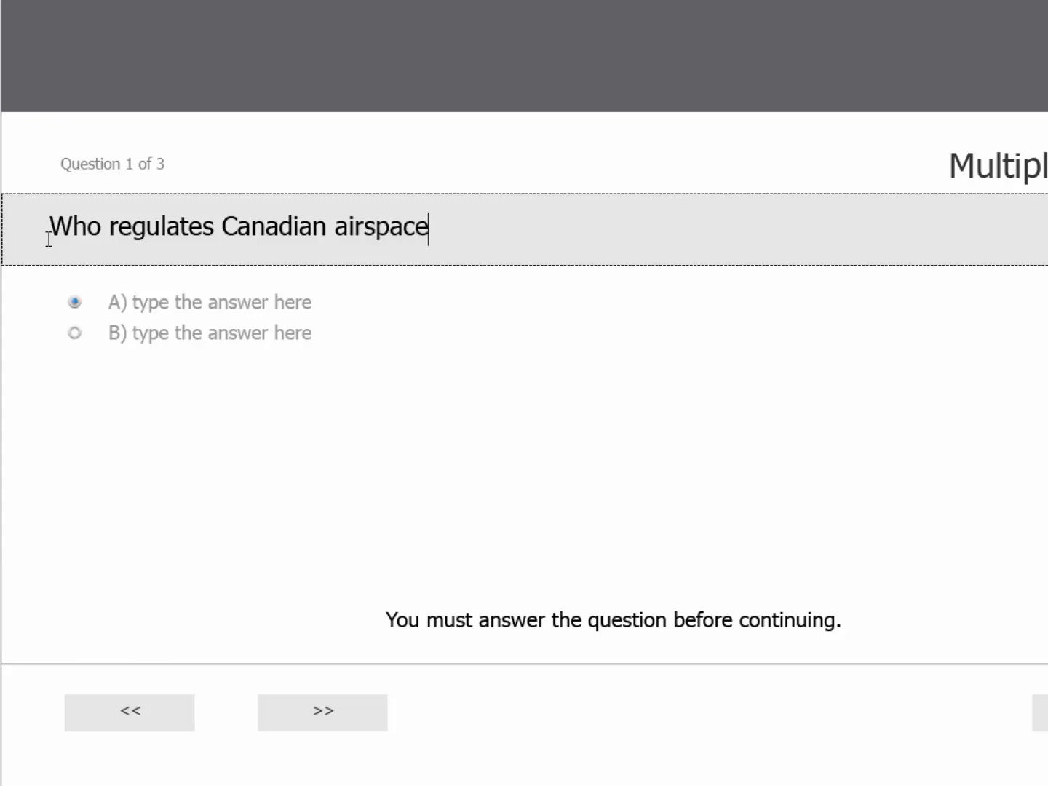
pyautogui.write('?')
# - Replace the placeholder text of answer A on the multiple-choice slide with "UN"
pyautogui.doubleClick(169, 303)
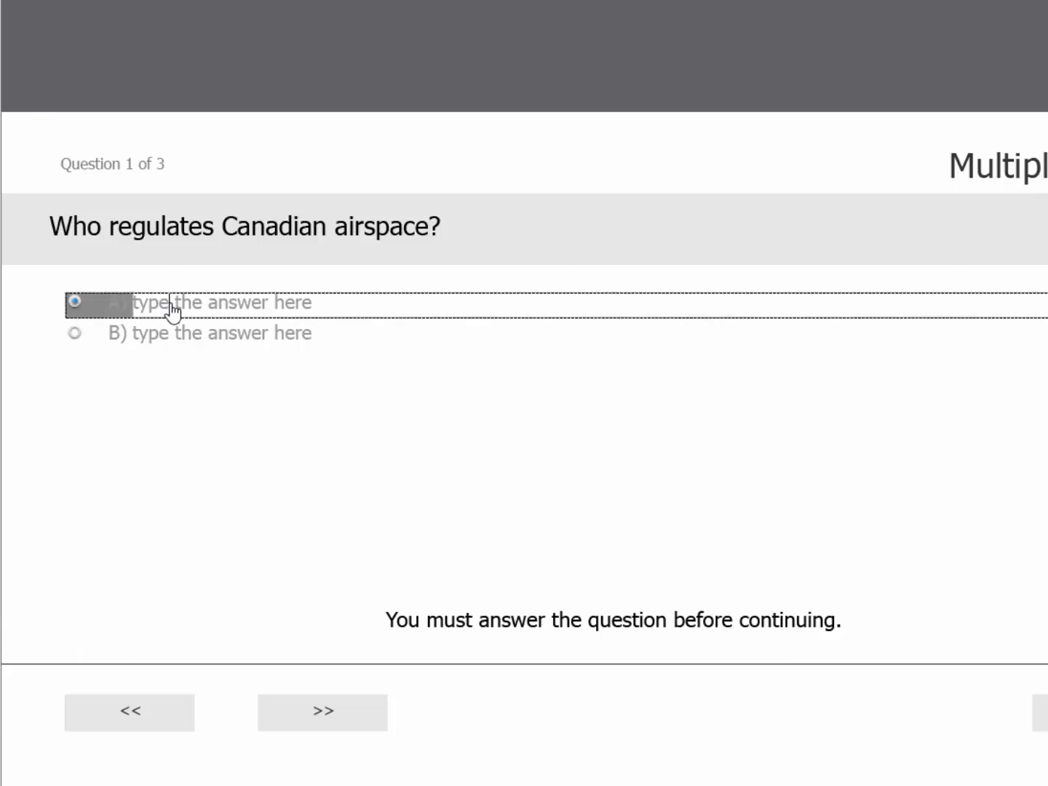
pyautogui.click(277, 304)
pyautogui.moveTo(312, 304); pyautogui.dragTo(141, 305)
pyautogui.write('UN')
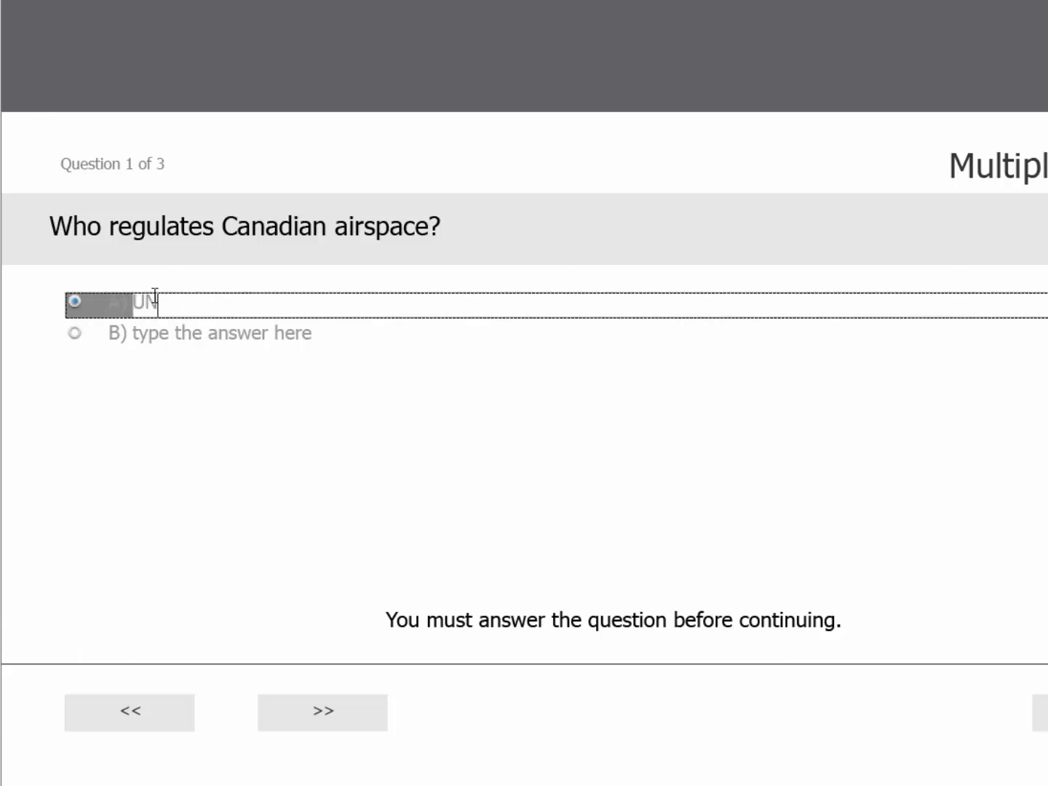
# - Replace the placeholder text of answer B on the multiple-choice slide with "Tranport Canada"
pyautogui.click(159, 344)
pyautogui.click(324, 351)
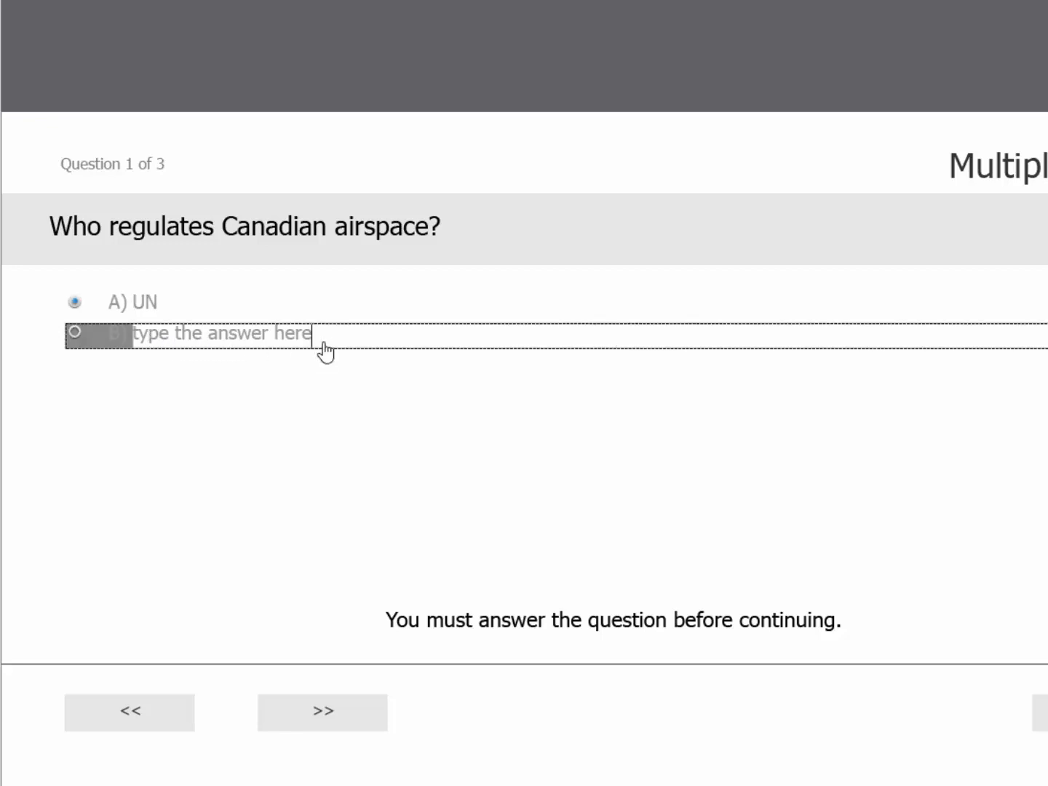
pyautogui.moveTo(313, 335); pyautogui.dragTo(126, 334)
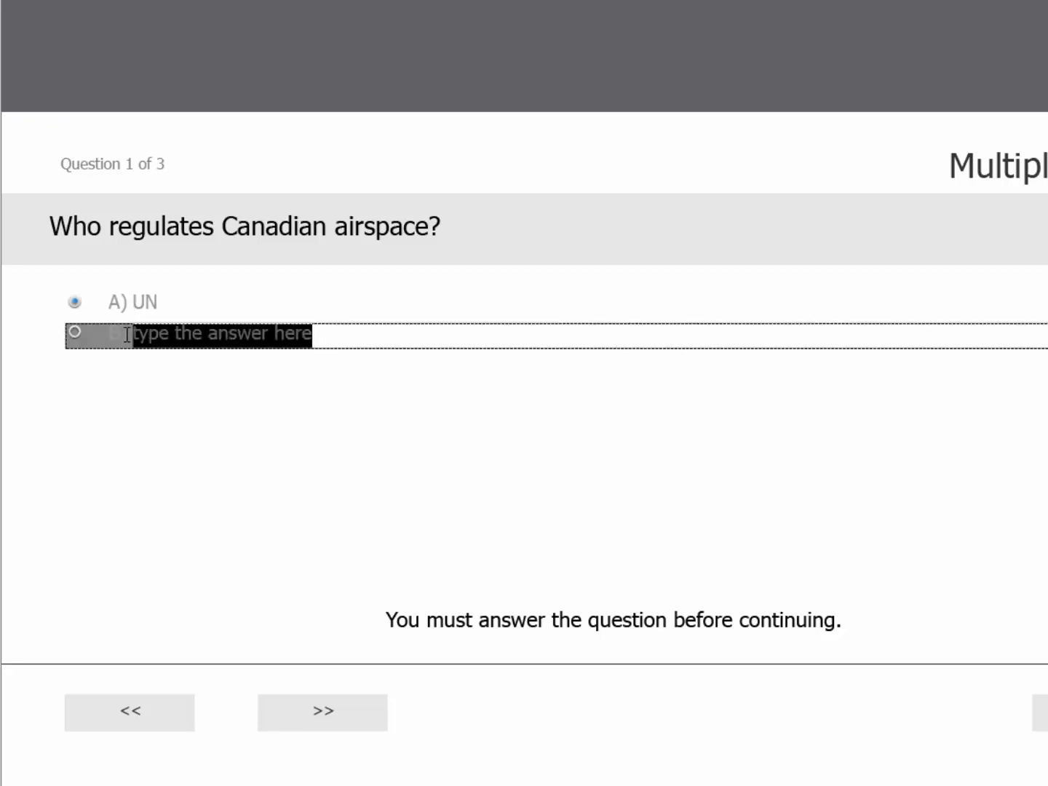
pyautogui.write('Tran')
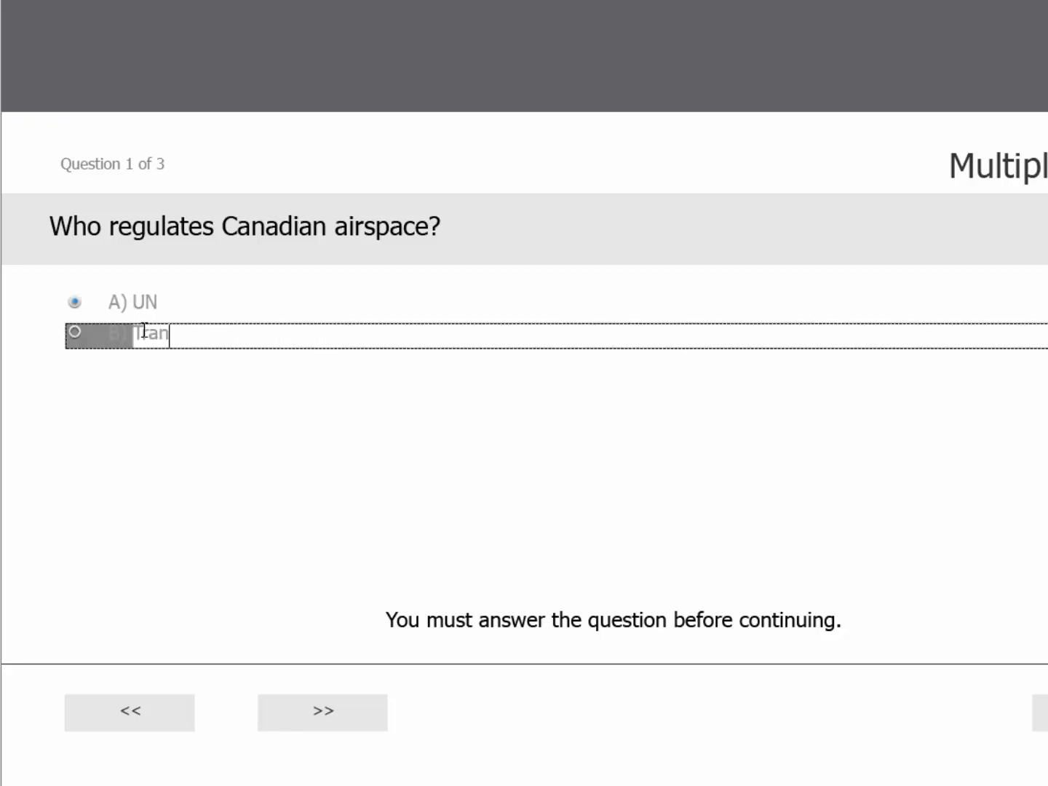
pyautogui.write('port Canada')
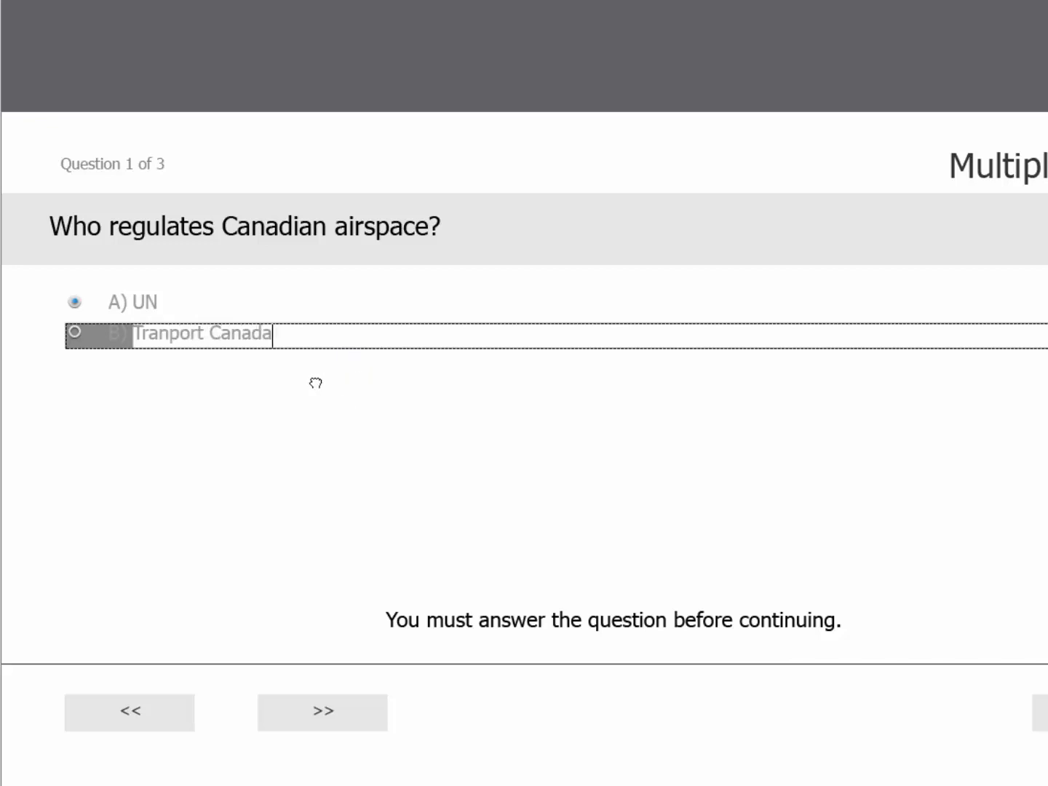
pyautogui.click(259, 362)
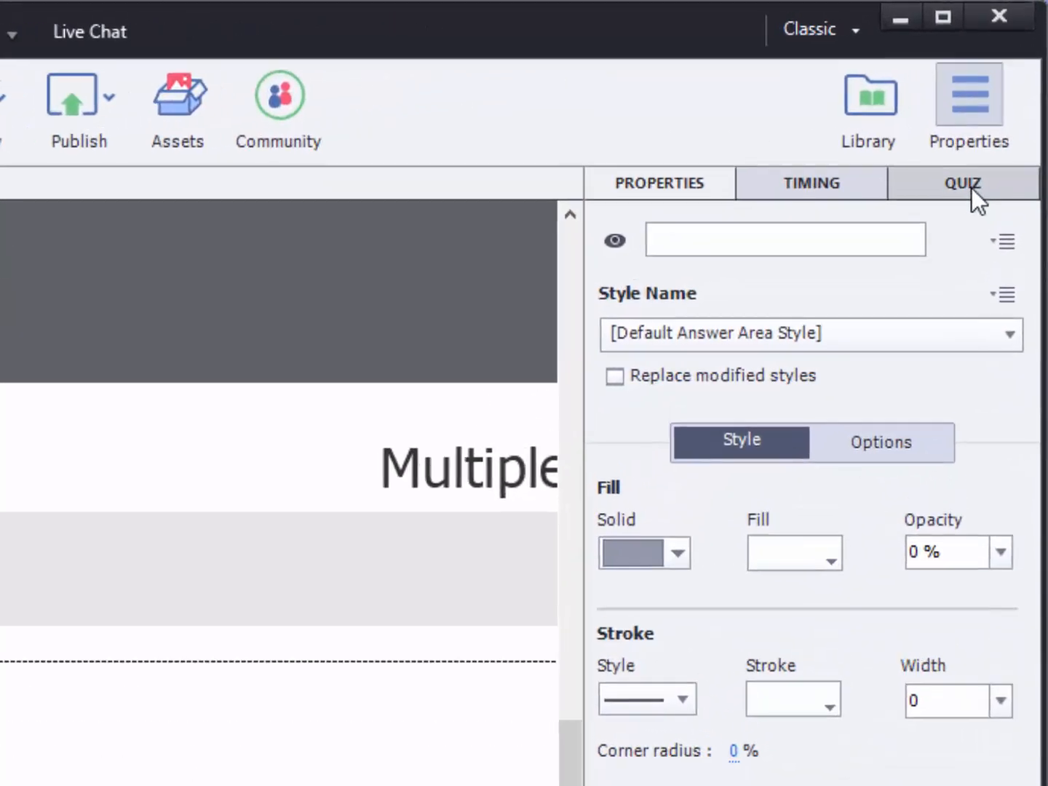
# - Set the number of answers for the multiple-choice question to 4
pyautogui.click(997, 116)
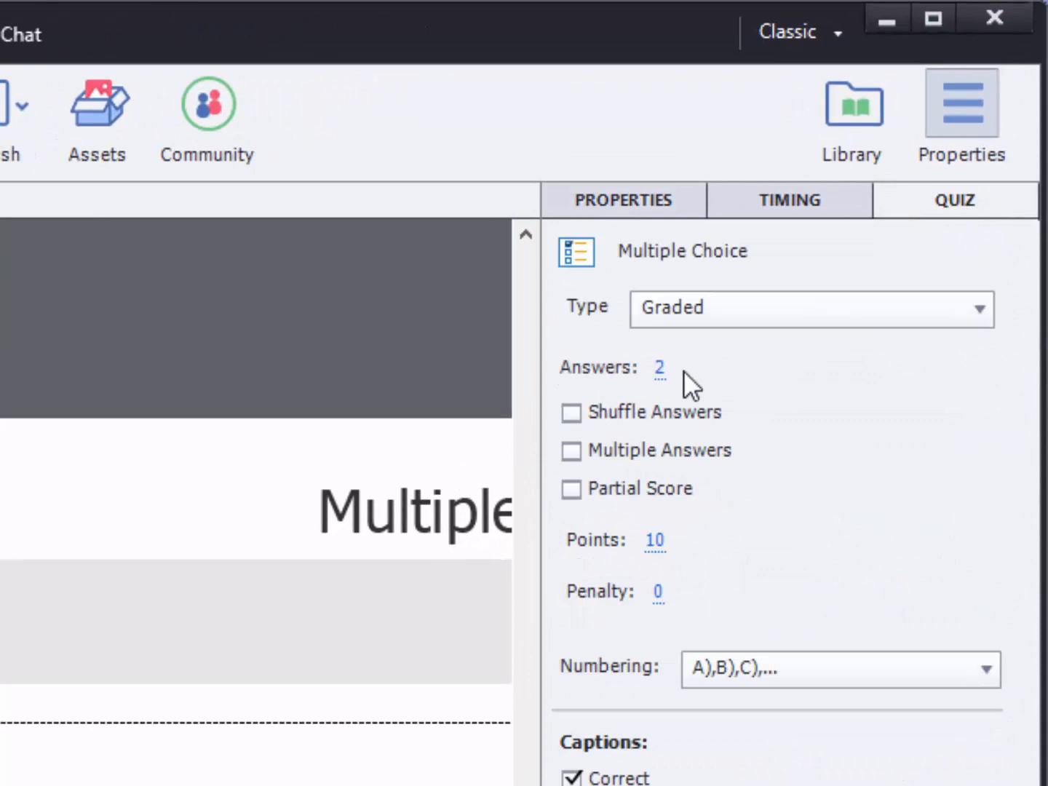
pyautogui.click(658, 368)
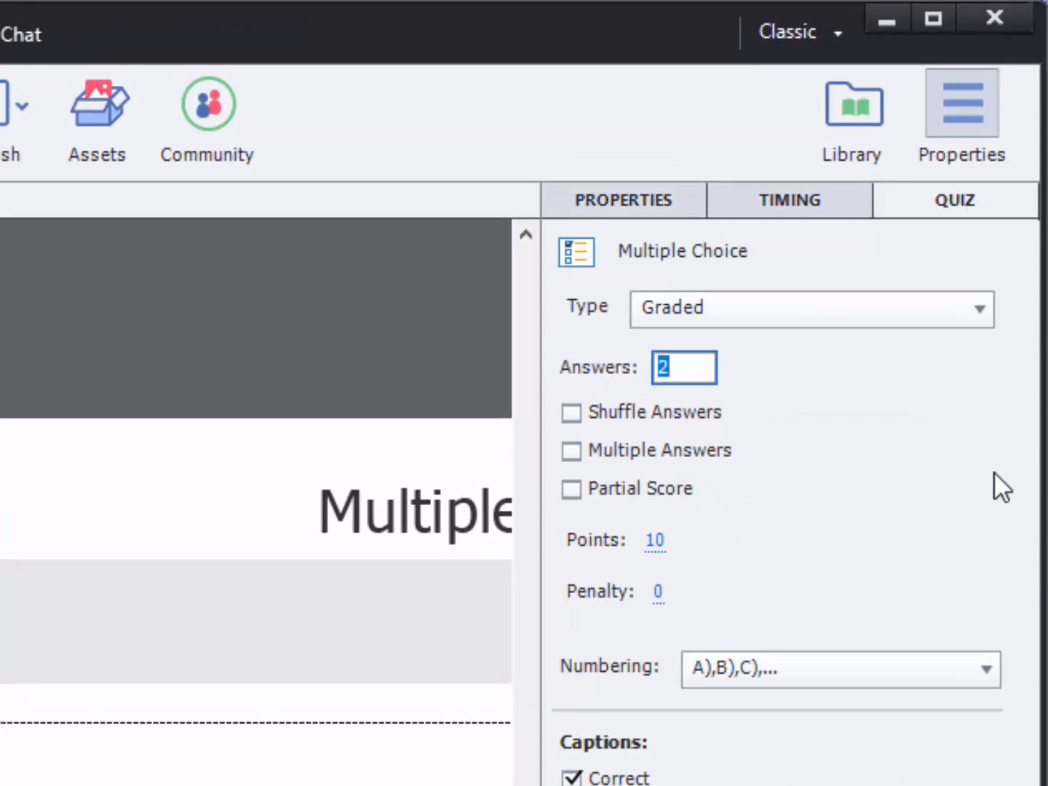
pyautogui.write('4')
pyautogui.press('Return')
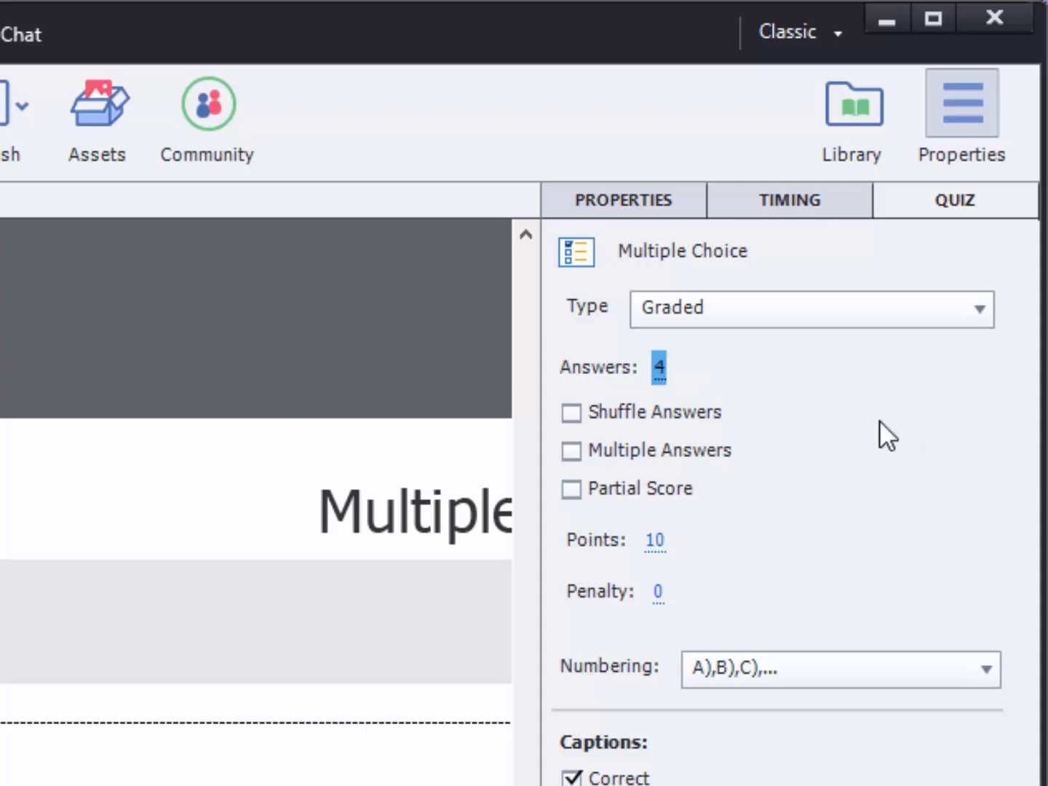
# - Set the points for the multiple-choice question to 1
pyautogui.click(574, 450)
pyautogui.click(663, 546)
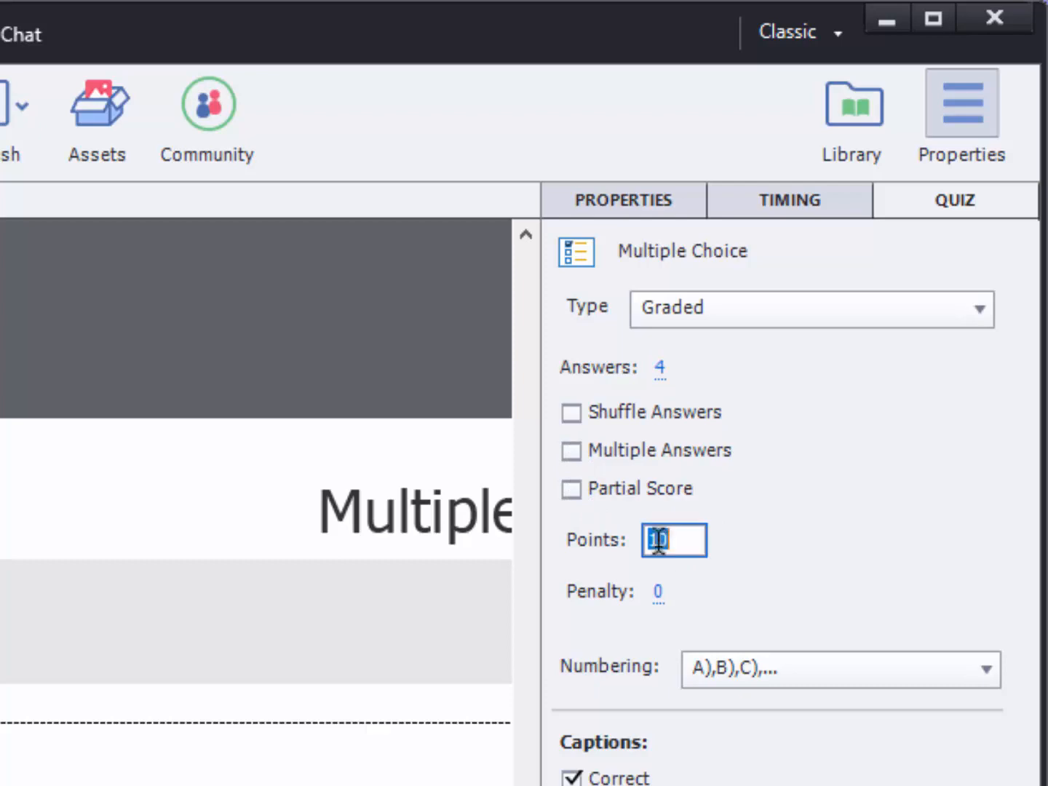
pyautogui.write('1')
pyautogui.press('Return')
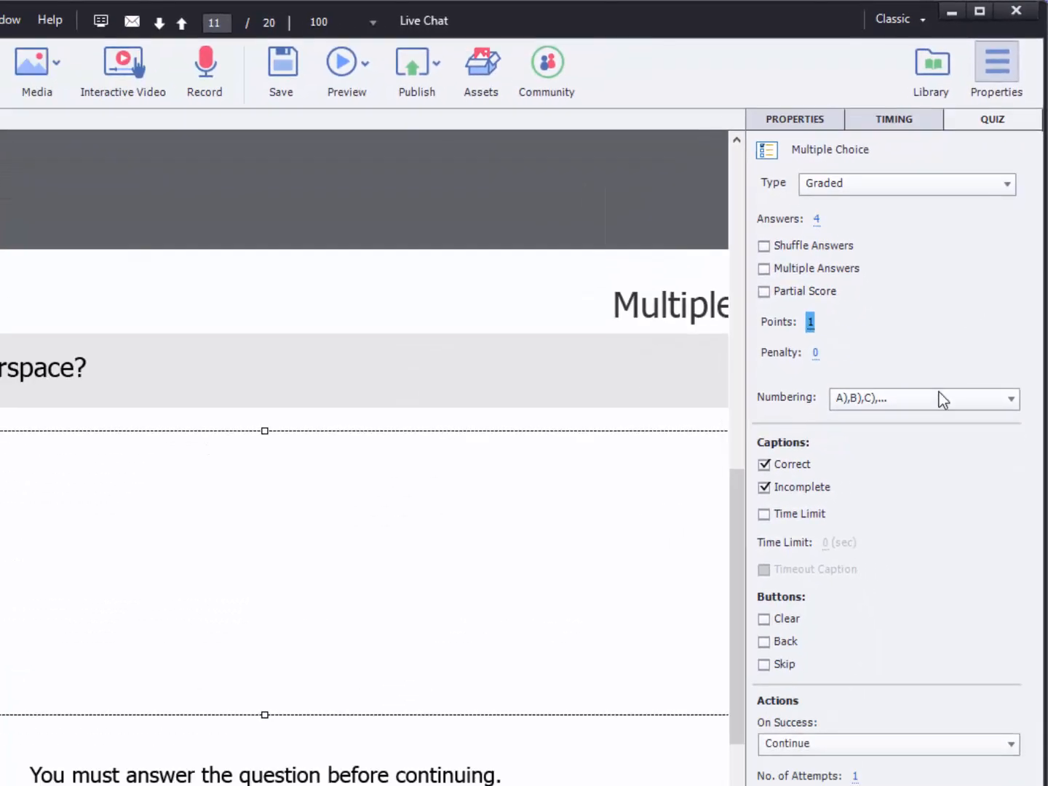
pyautogui.click(940, 400)
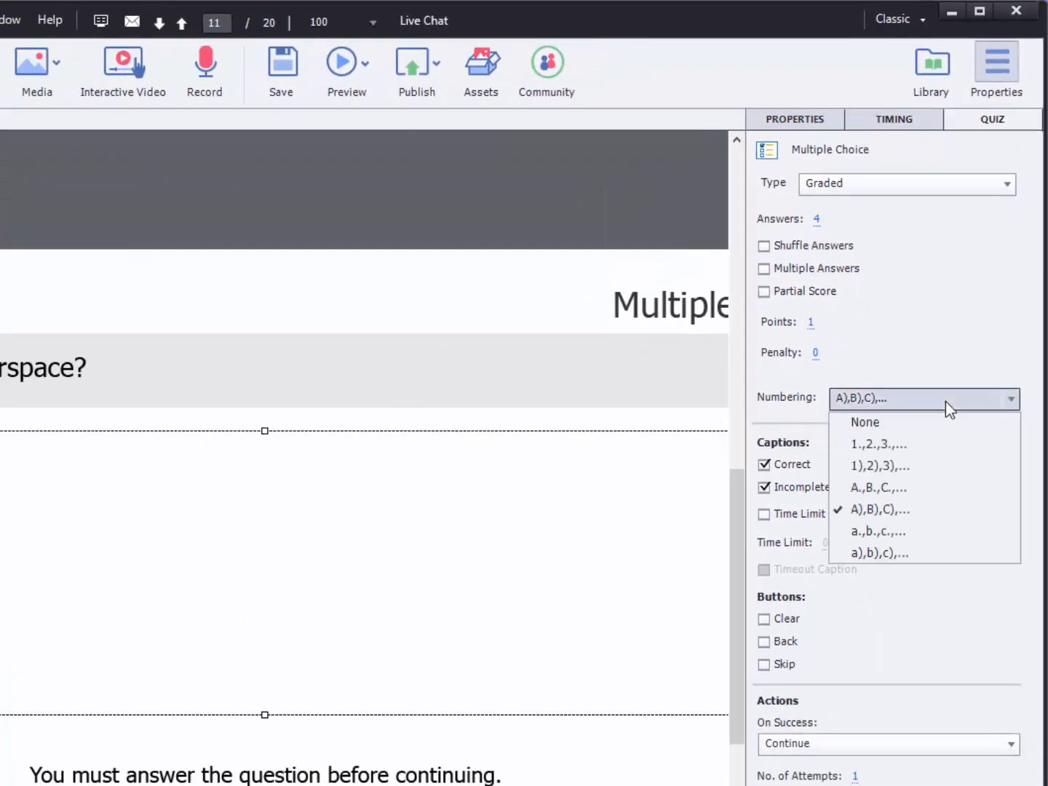
pyautogui.click(946, 402)
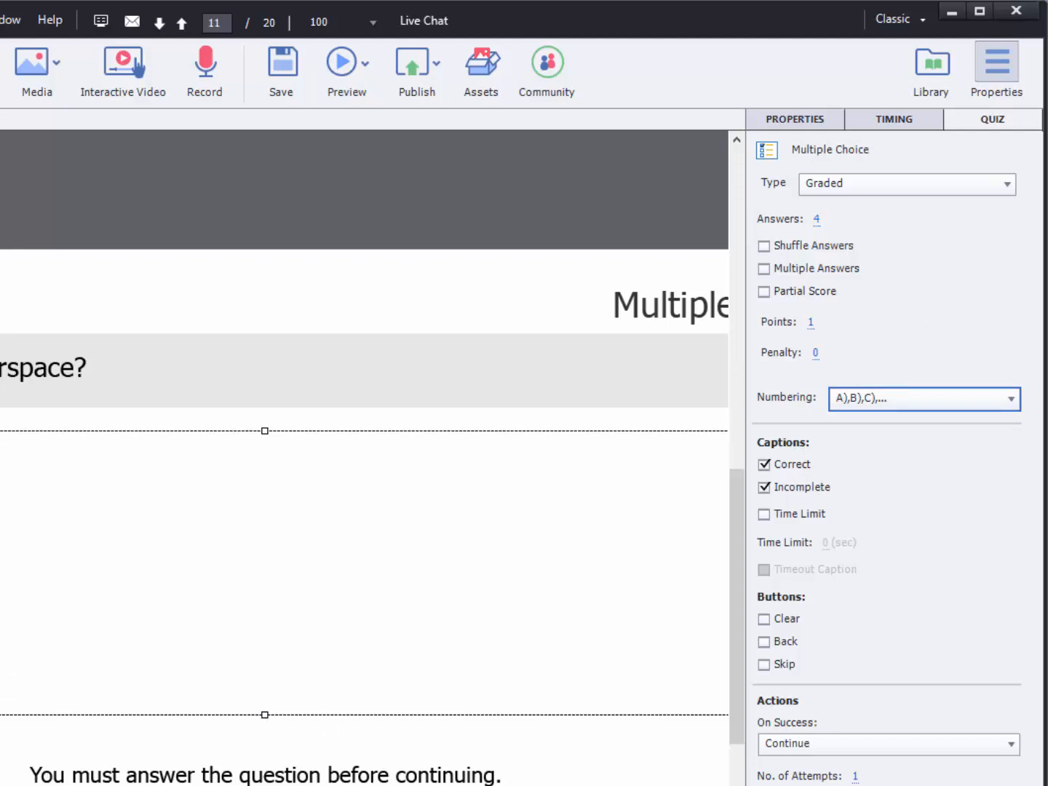
pyautogui.click(539, 774)
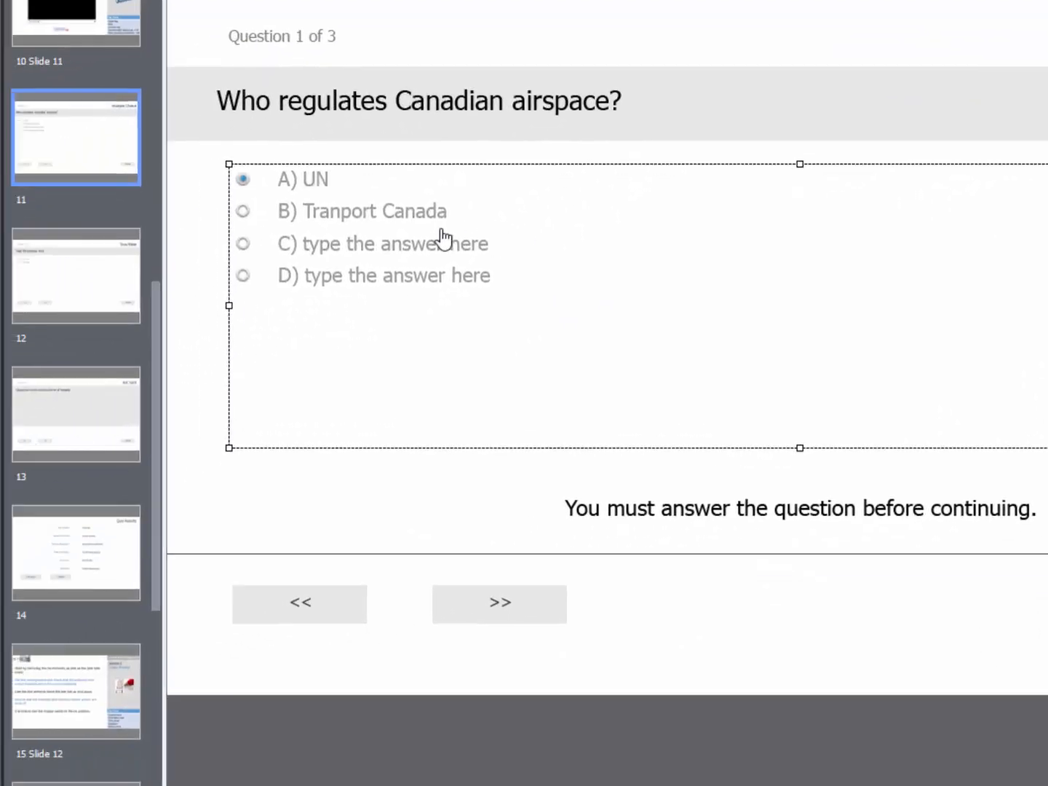
# - Enter "US Airforce" as answer C and "Airlines" as answer D, and mark answer B as the correct one
pyautogui.click(422, 253)
pyautogui.click(416, 252)
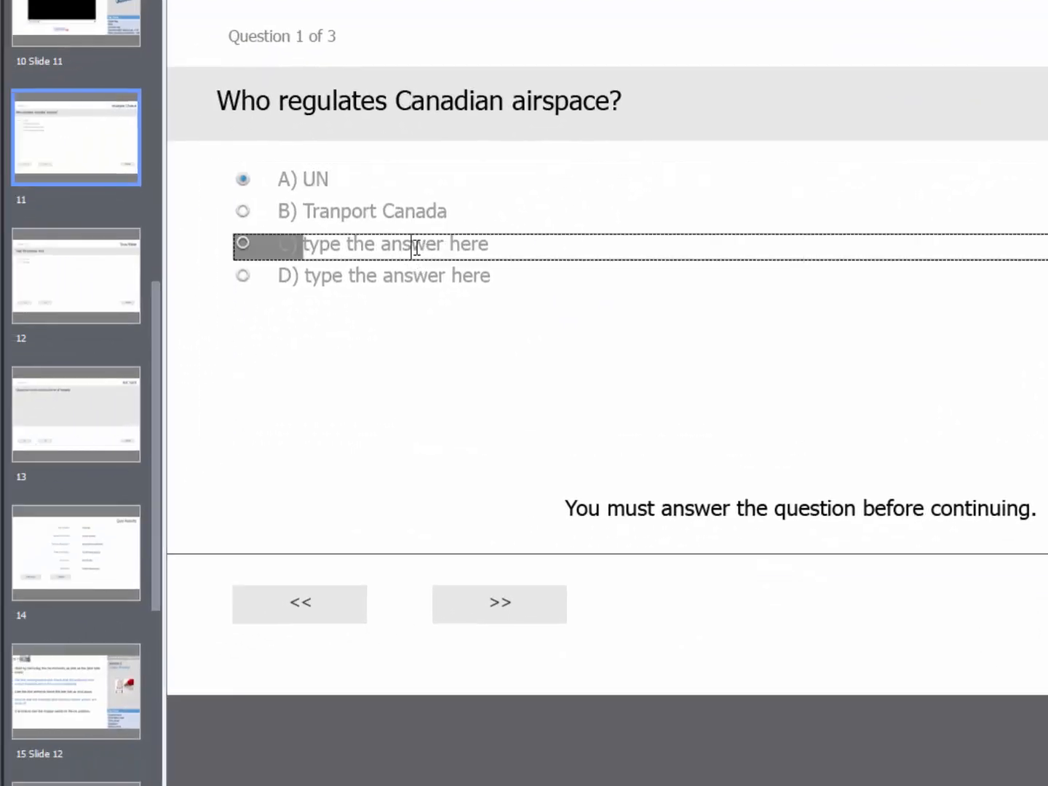
pyautogui.doubleClick(439, 244)
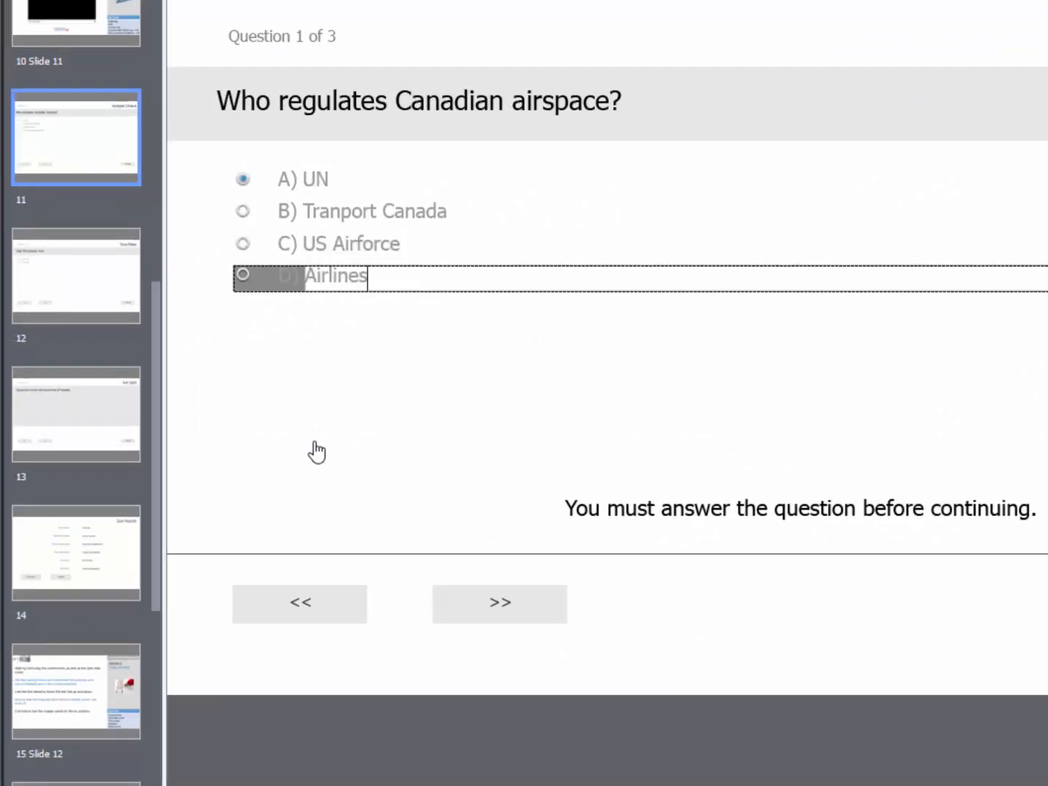
pyautogui.click(244, 213)
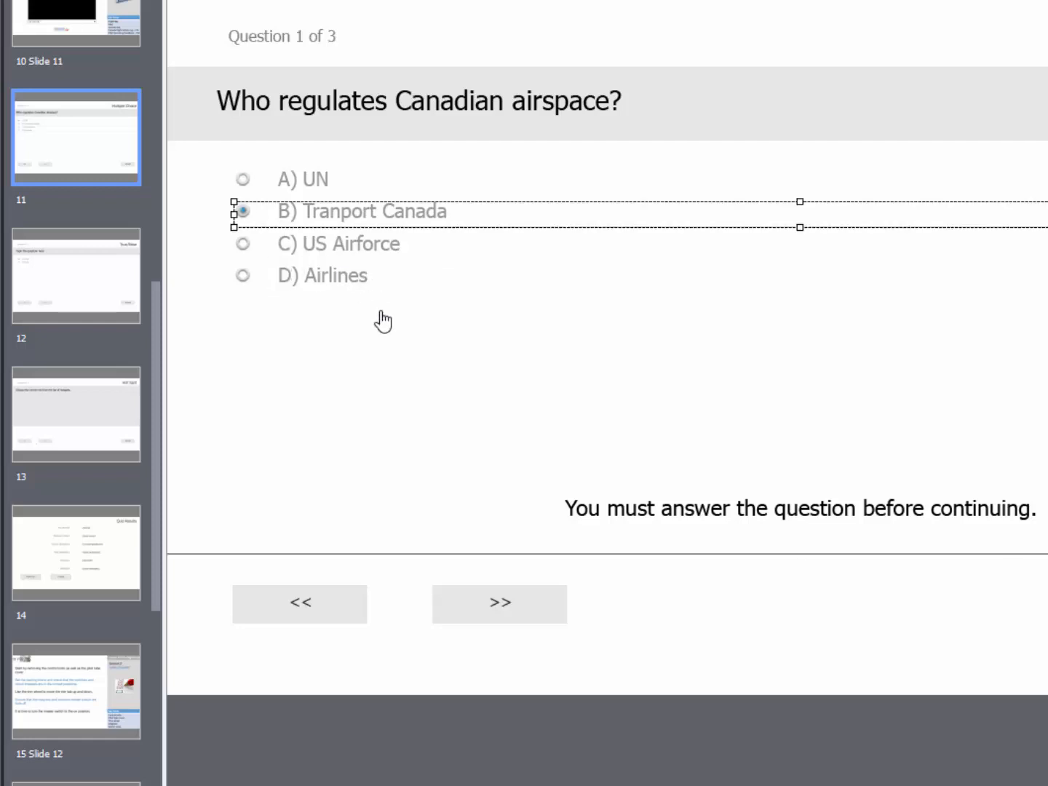
# - Replace the placeholder question on the True/False slide 12 with "Is a Cessna 172 single engine?"
pyautogui.click(88, 251)
pyautogui.click(418, 100)
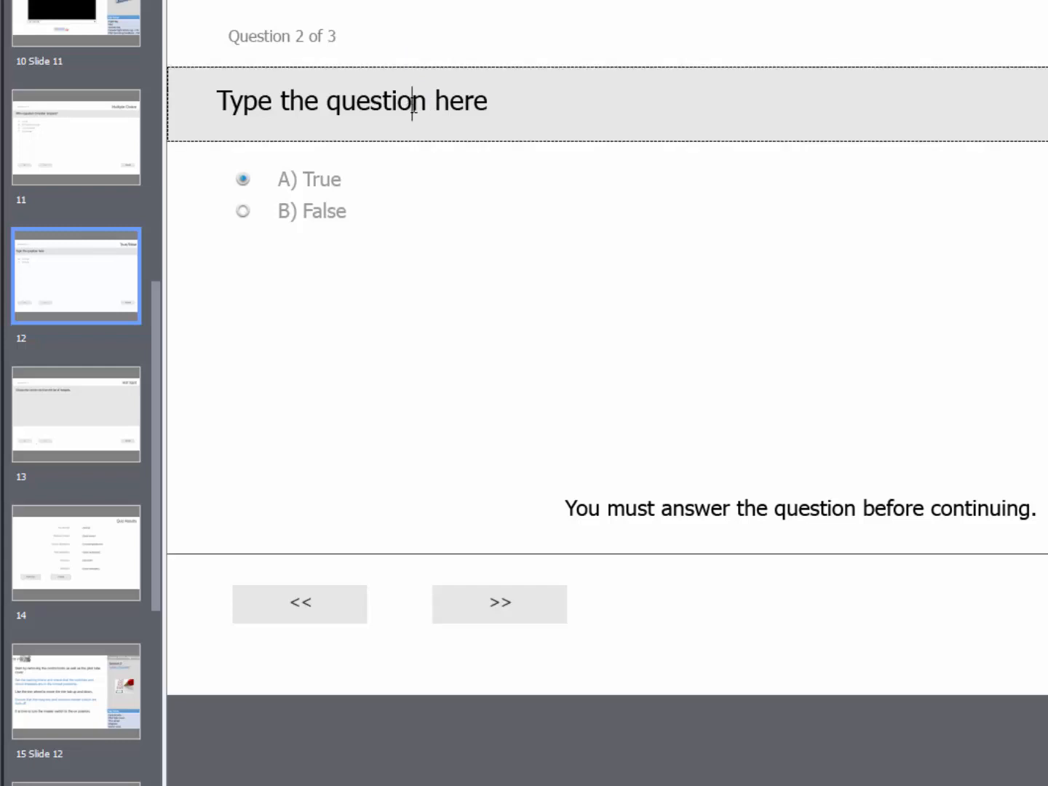
pyautogui.doubleClick(415, 101)
pyautogui.tripleClick(416, 101)
pyautogui.write('Is ')
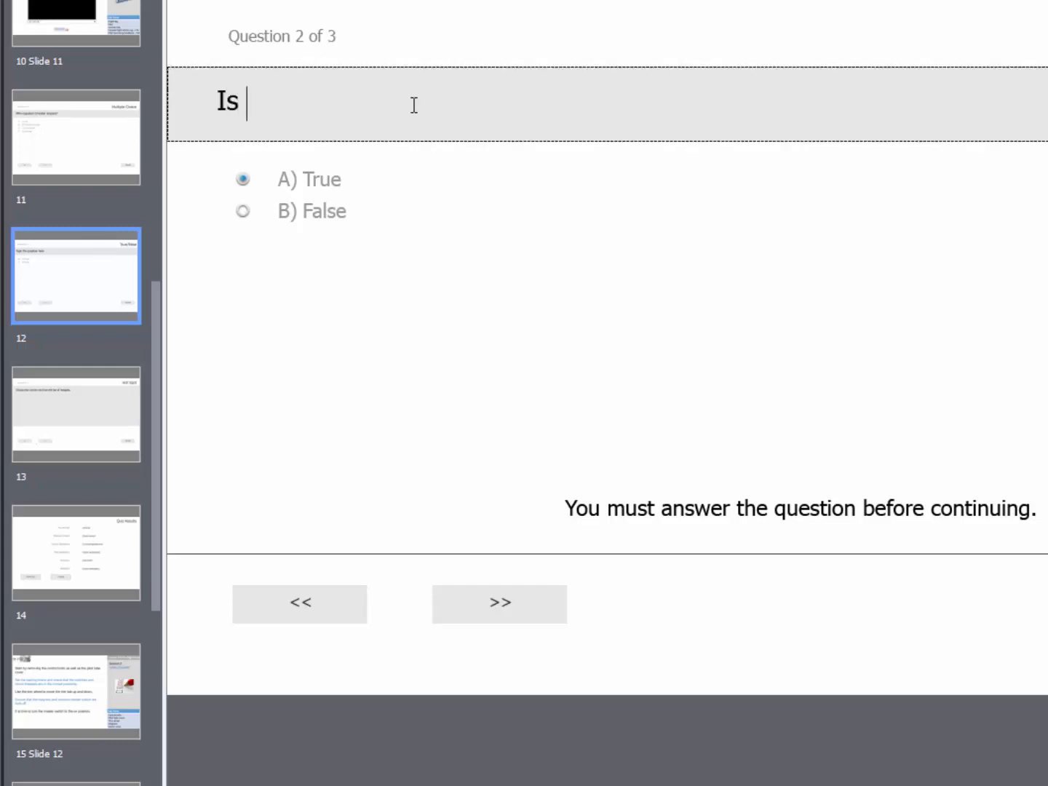
pyautogui.write('a Cess')
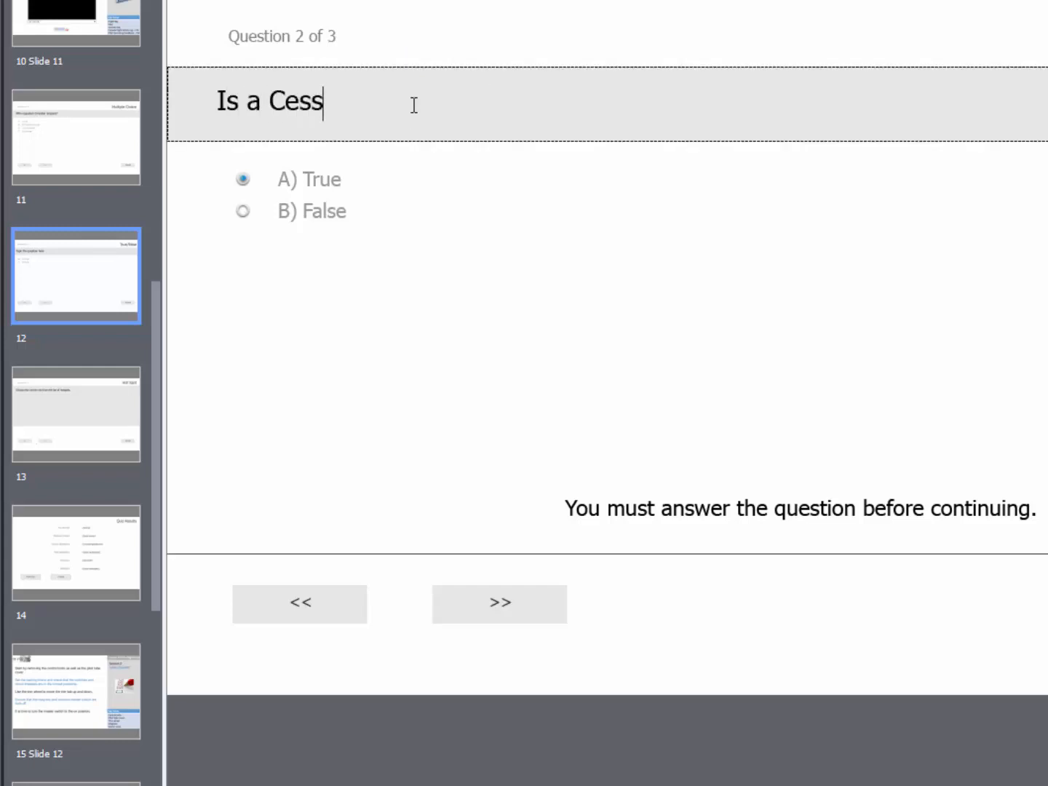
pyautogui.write('na 172')
pyautogui.write('single engine')
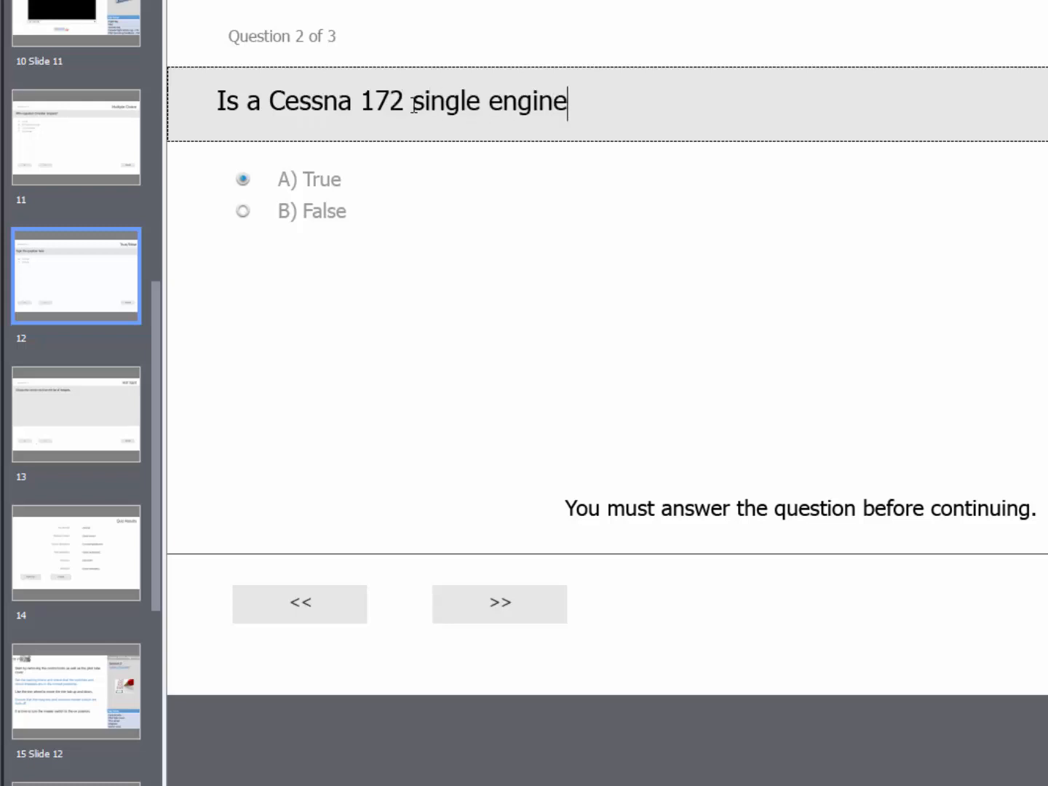
pyautogui.write('?')
pyautogui.click(488, 322)
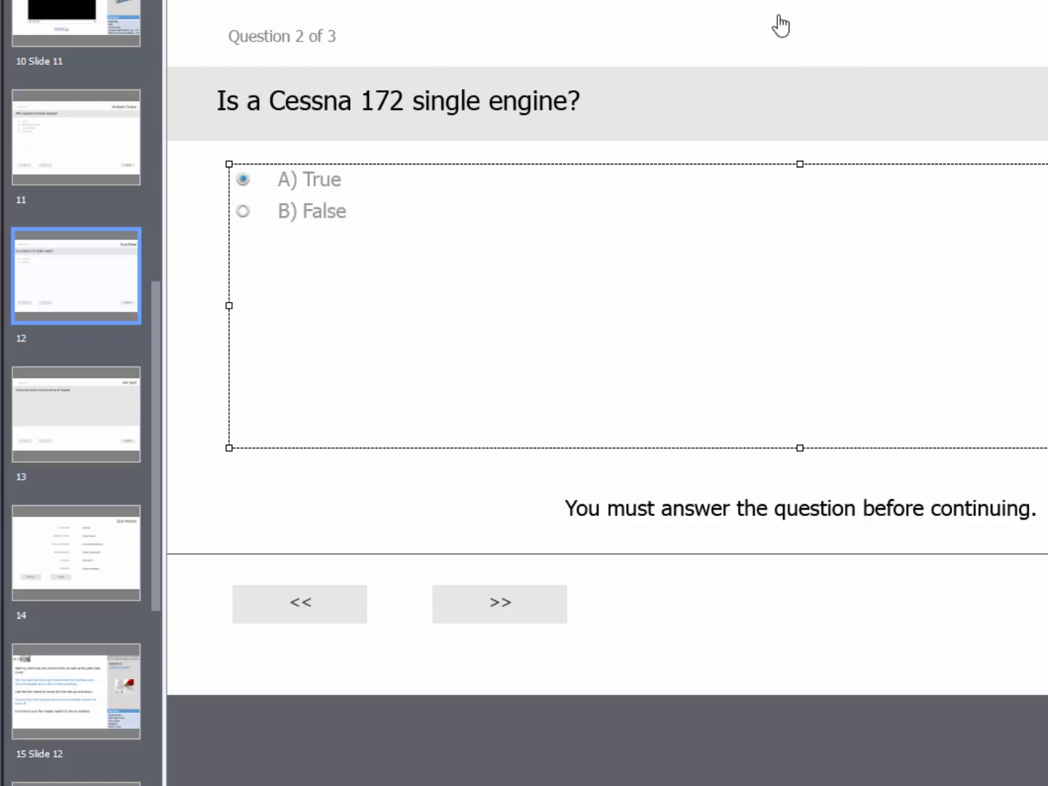
pyautogui.press('Escape')
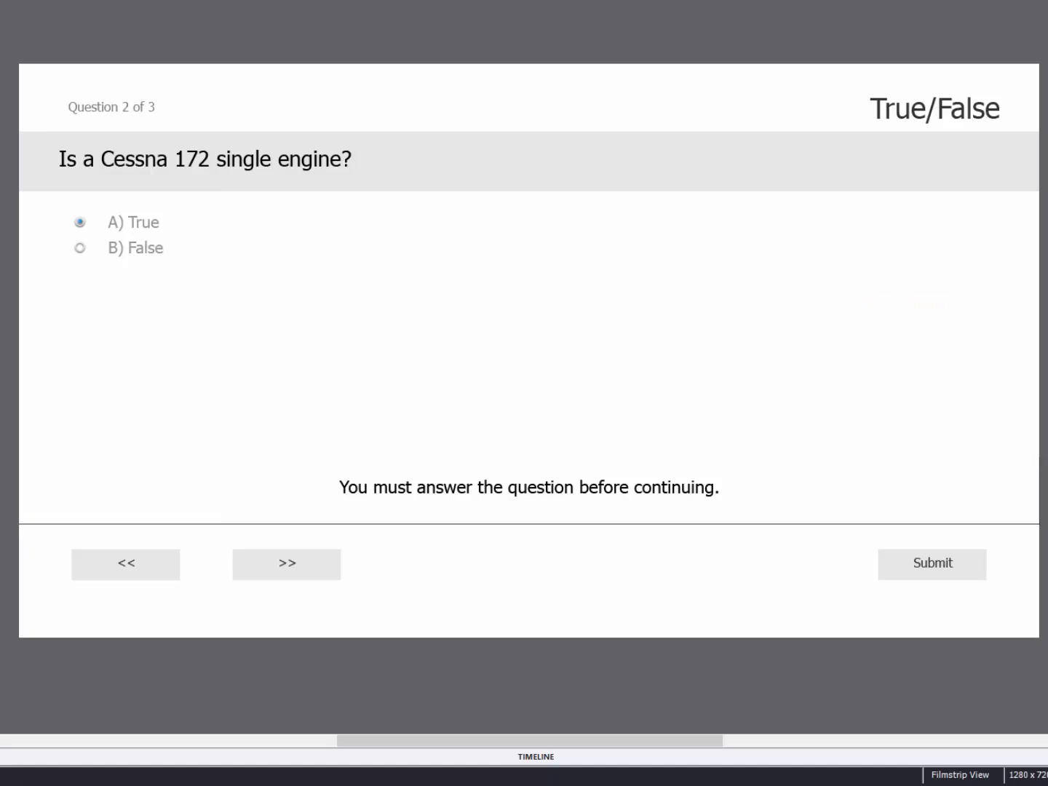
# - On the Hot Spot slide, move the question box slightly down and reduce its height to a narrow band around the text
pyautogui.press('pagedown')
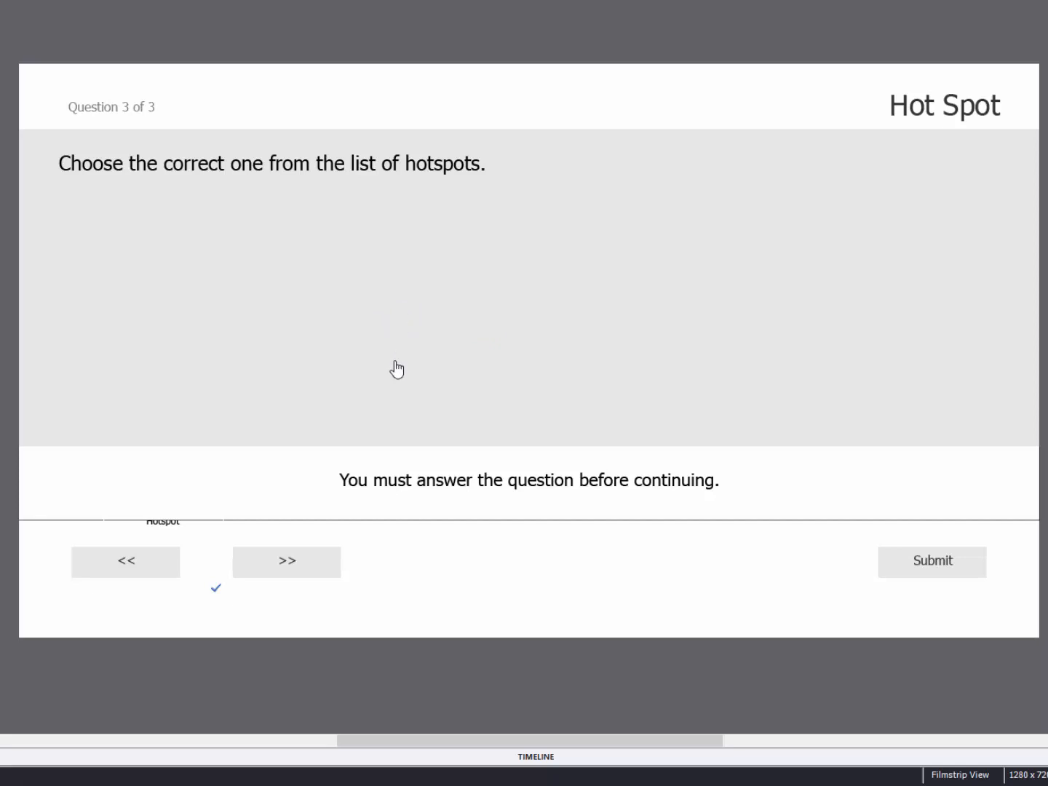
pyautogui.click(429, 498)
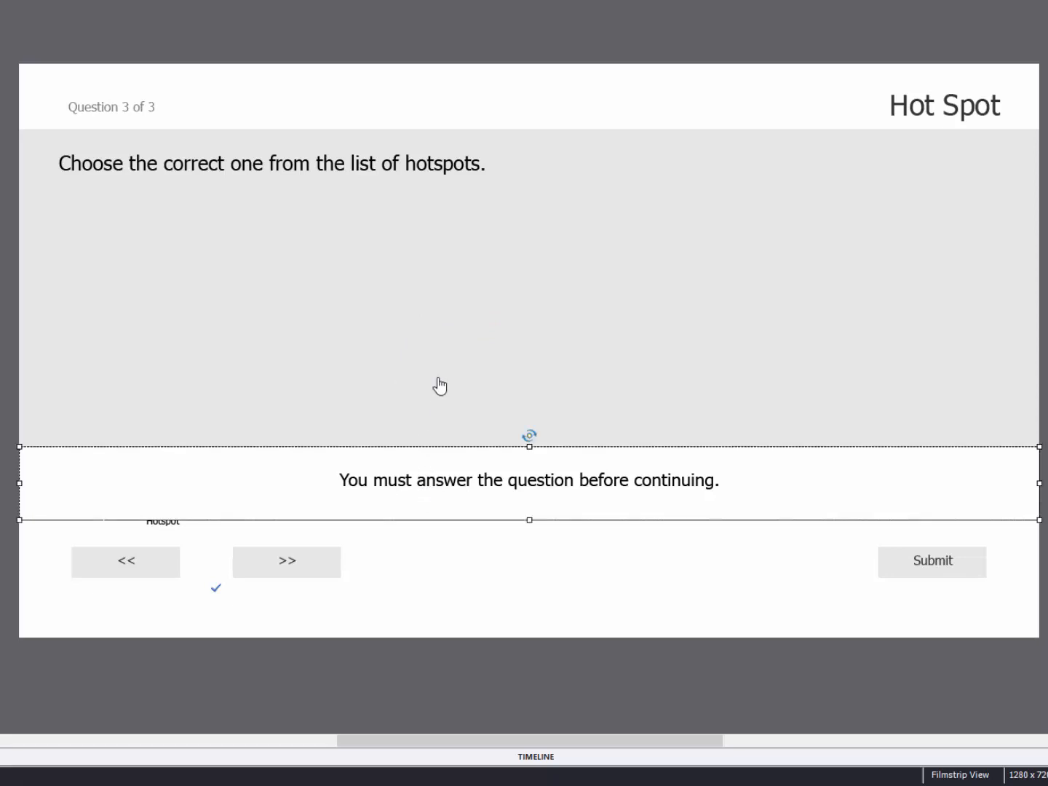
pyautogui.click(443, 360)
pyautogui.moveTo(427, 276); pyautogui.dragTo(493, 290)
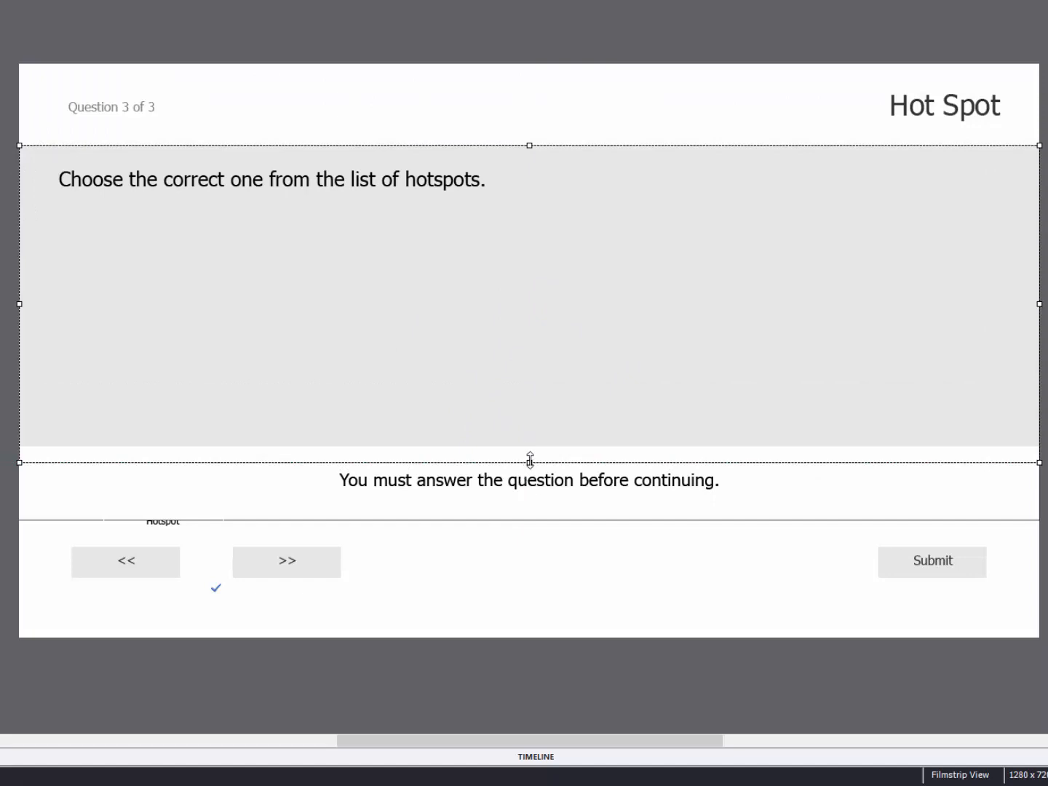
pyautogui.moveTo(529, 458); pyautogui.dragTo(552, 202)
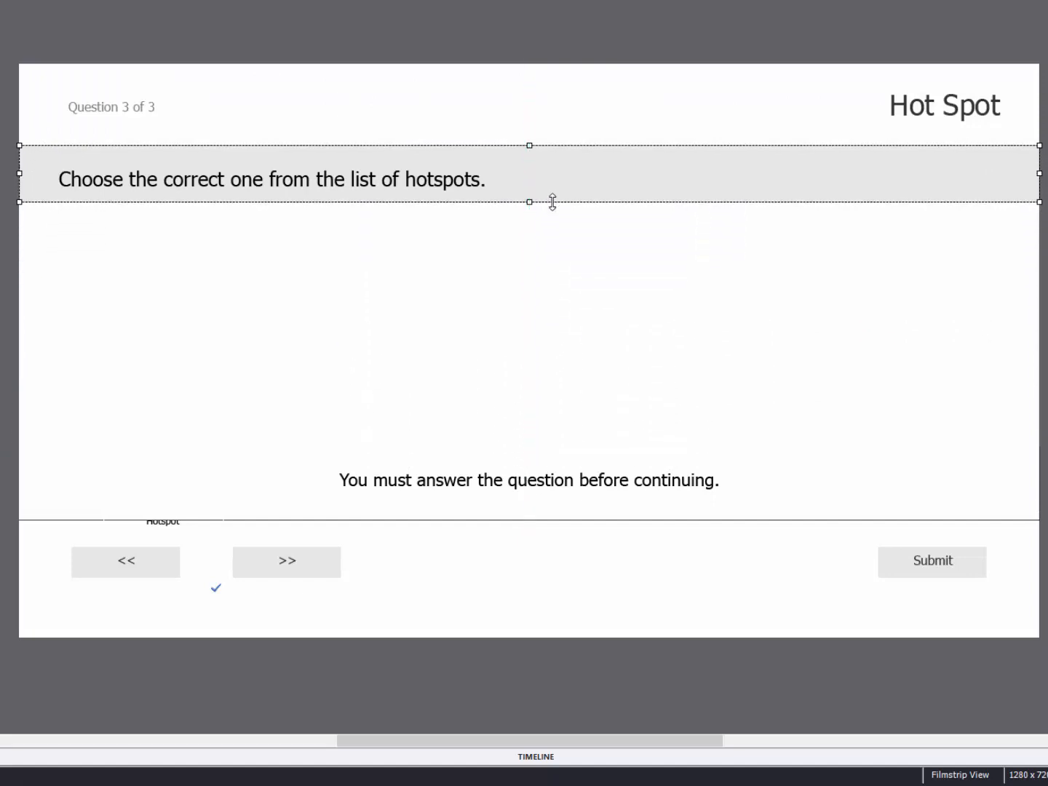
pyautogui.click(517, 293)
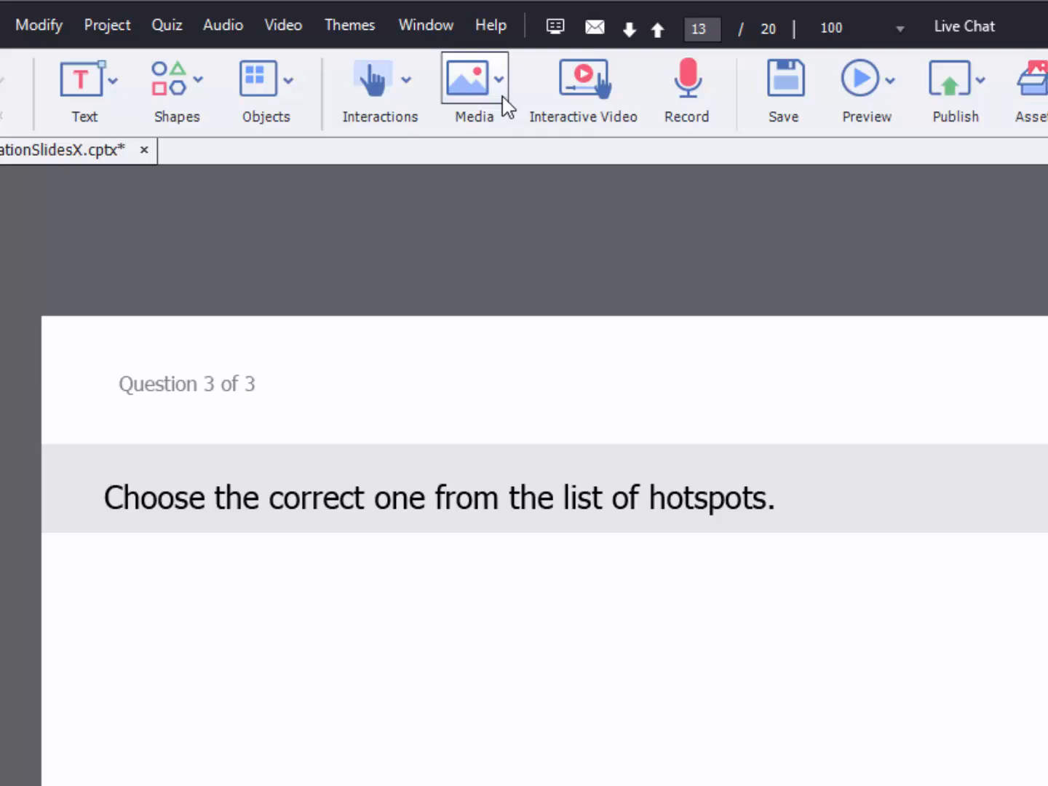
# - Insert the image Cessna from the Aviation folder onto the Hot Spot slide
pyautogui.click(502, 105)
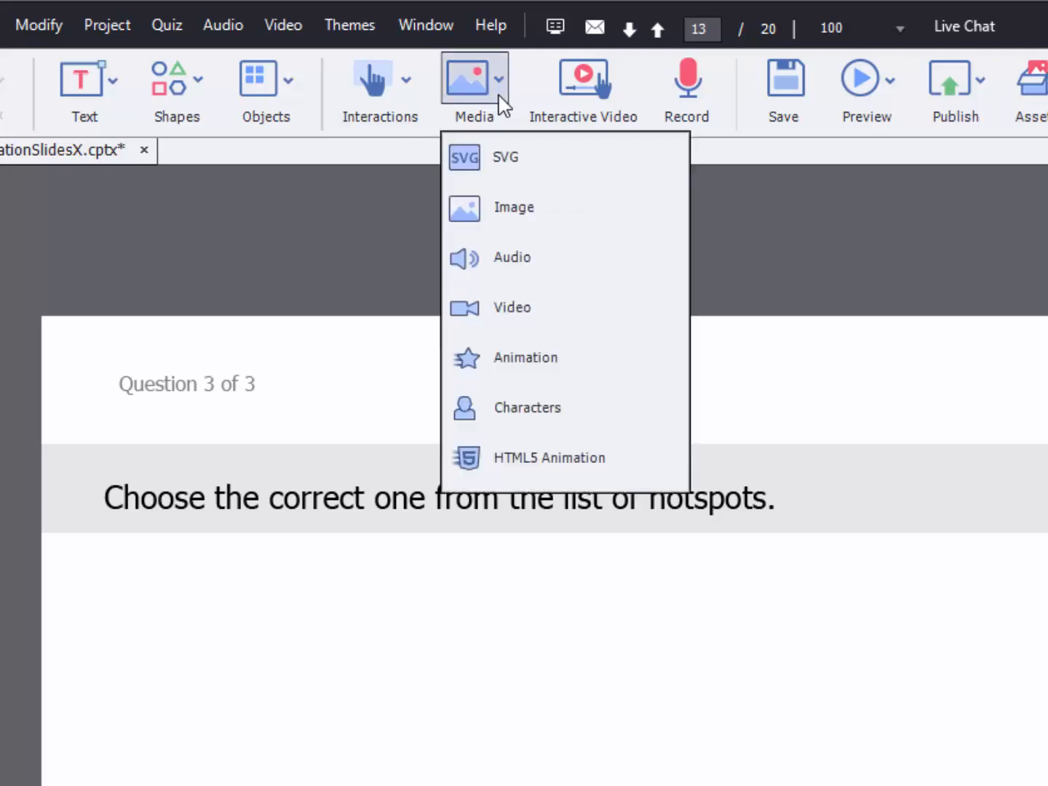
pyautogui.click(494, 215)
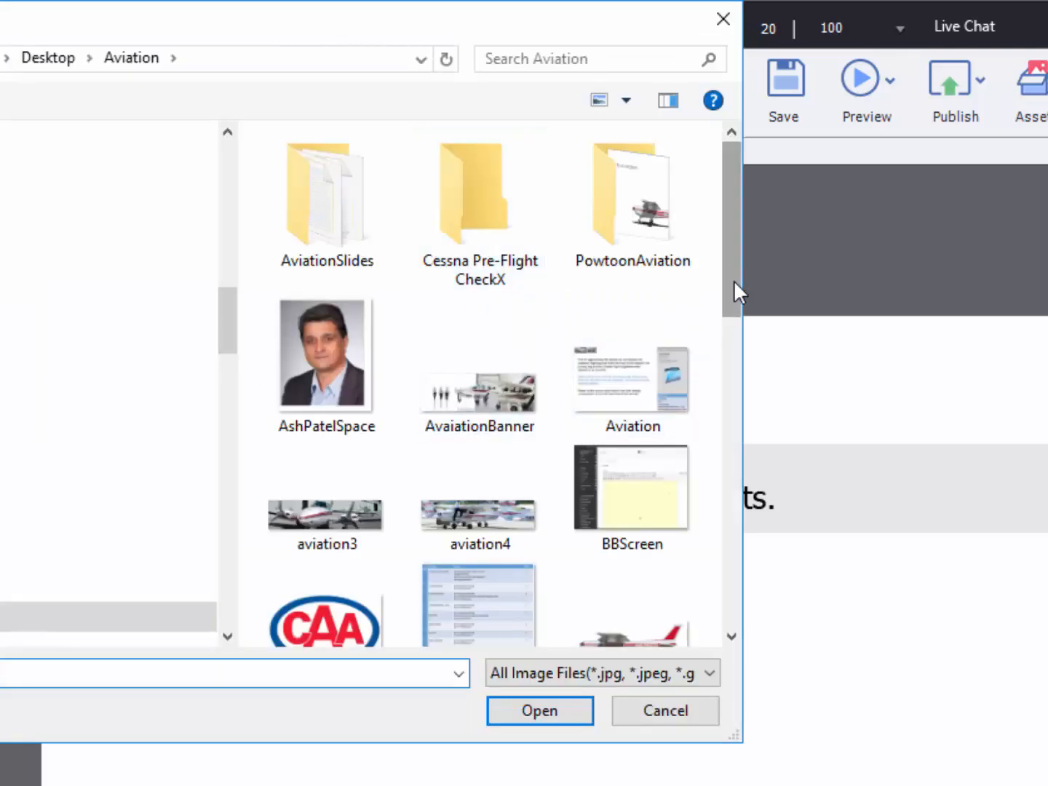
pyautogui.moveTo(733, 290); pyautogui.dragTo(718, 360)
pyautogui.click(627, 502)
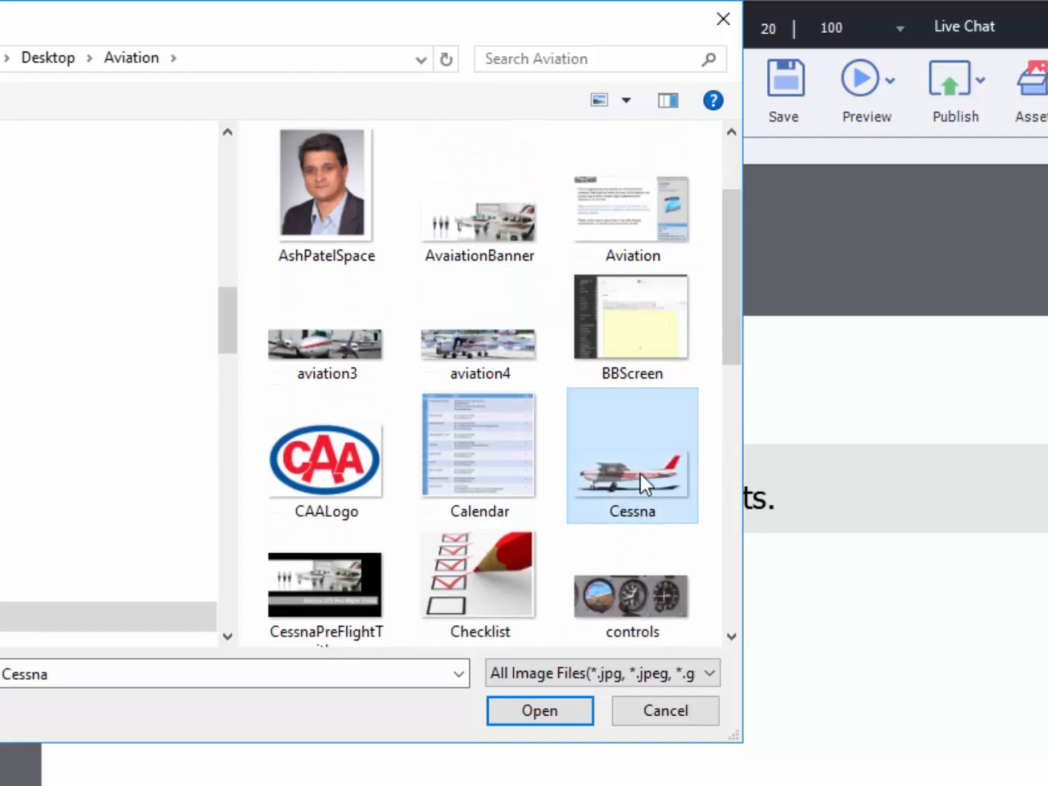
pyautogui.click(541, 713)
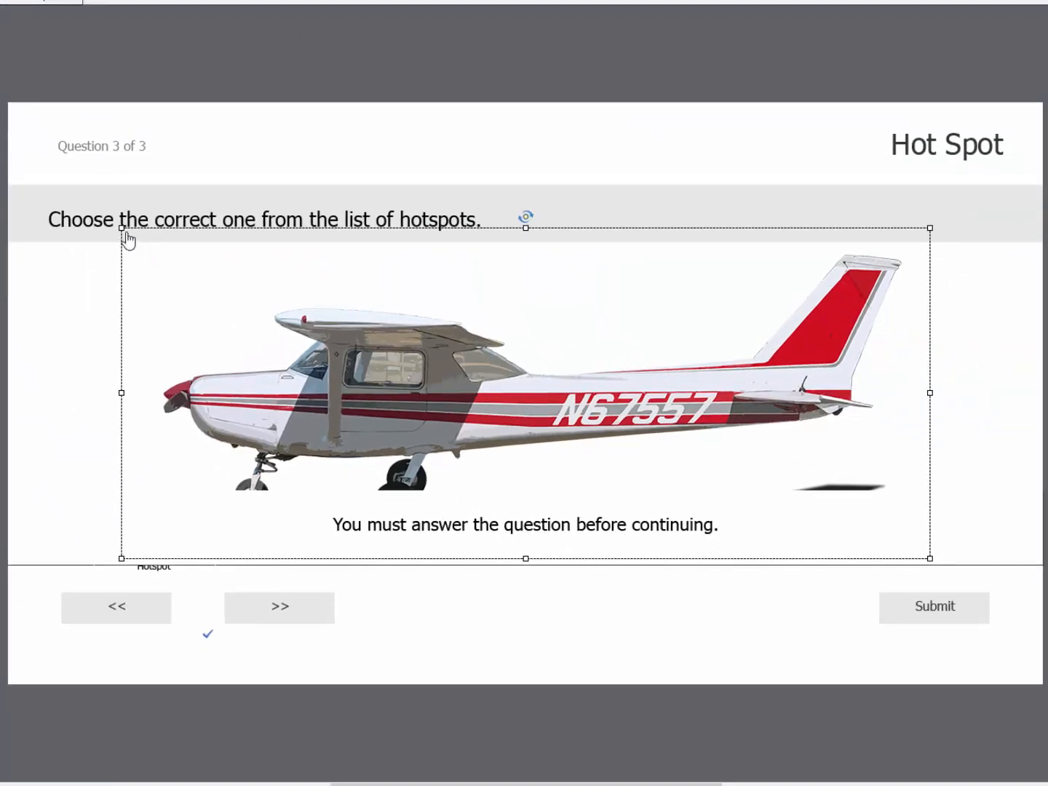
pyautogui.moveTo(297, 33); pyautogui.dragTo(185, 310)
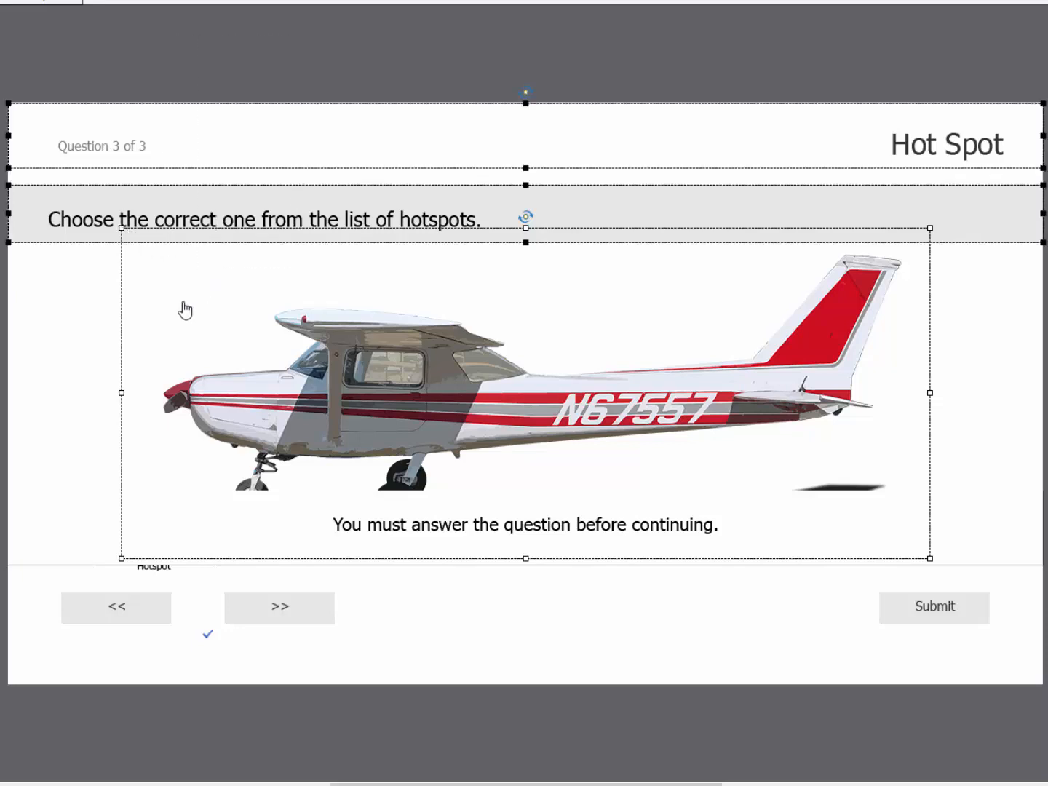
pyautogui.click(17, 388)
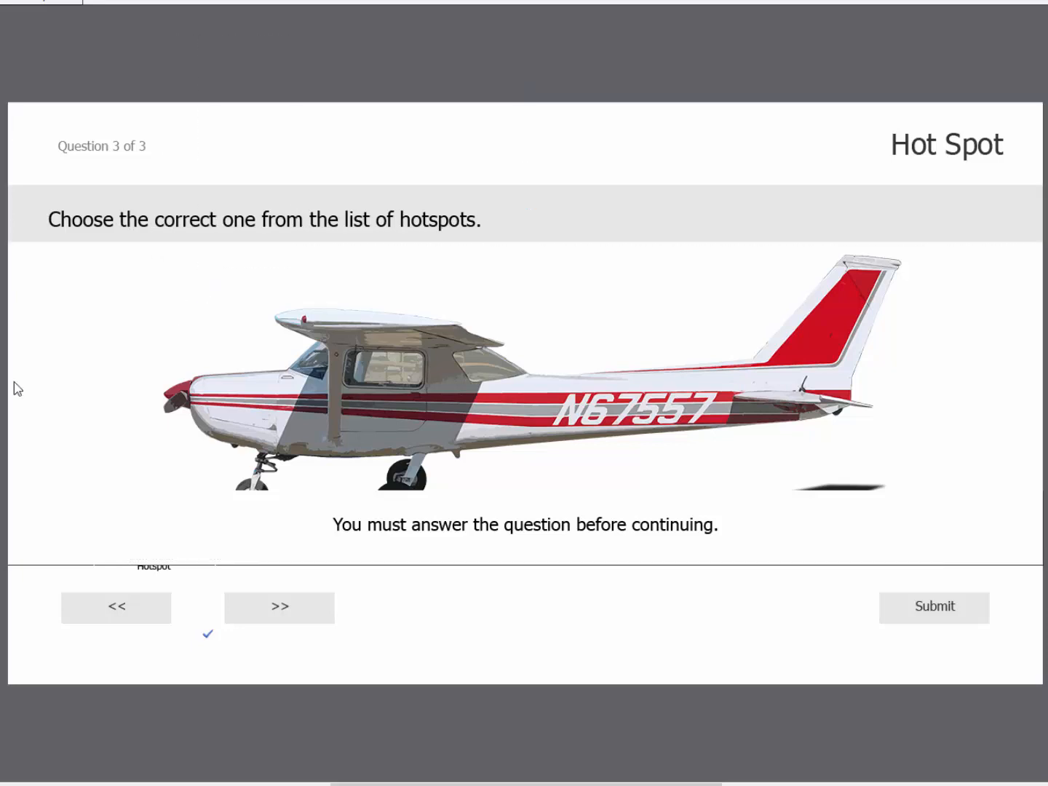
# - Shrink the Cessna image and place it between the question band and the answer-required message so the whole airplane fits
pyautogui.click(186, 377)
pyautogui.moveTo(121, 227); pyautogui.dragTo(331, 323)
pyautogui.moveTo(412, 379); pyautogui.dragTo(335, 341)
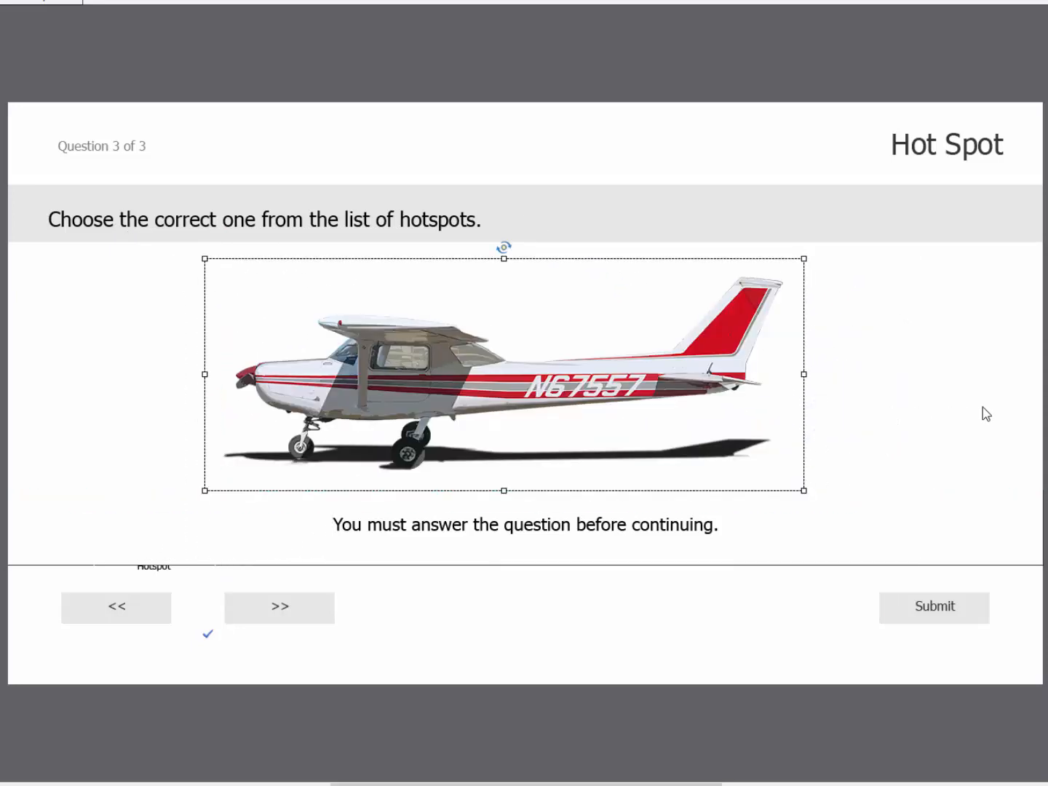
pyautogui.click(1044, 422)
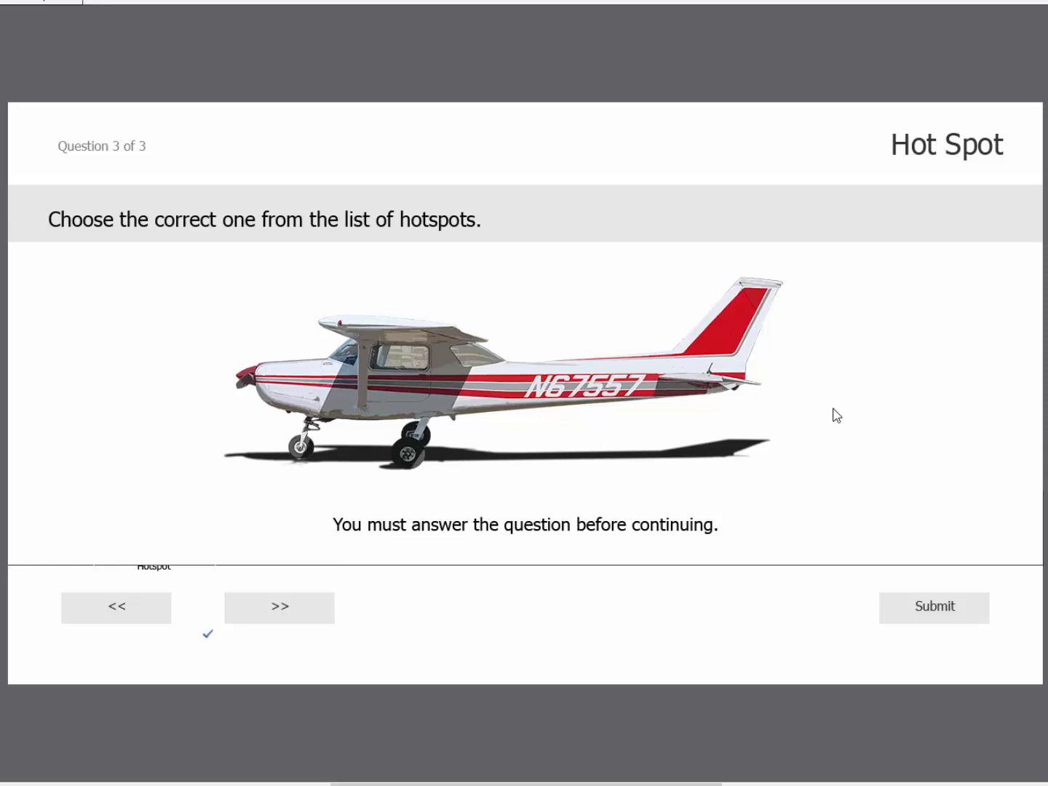
# - Replace the Hot Spot slide's placeholder question with "Click on the rutter."
pyautogui.click(347, 219)
pyautogui.click(353, 222)
pyautogui.tripleClick(354, 224)
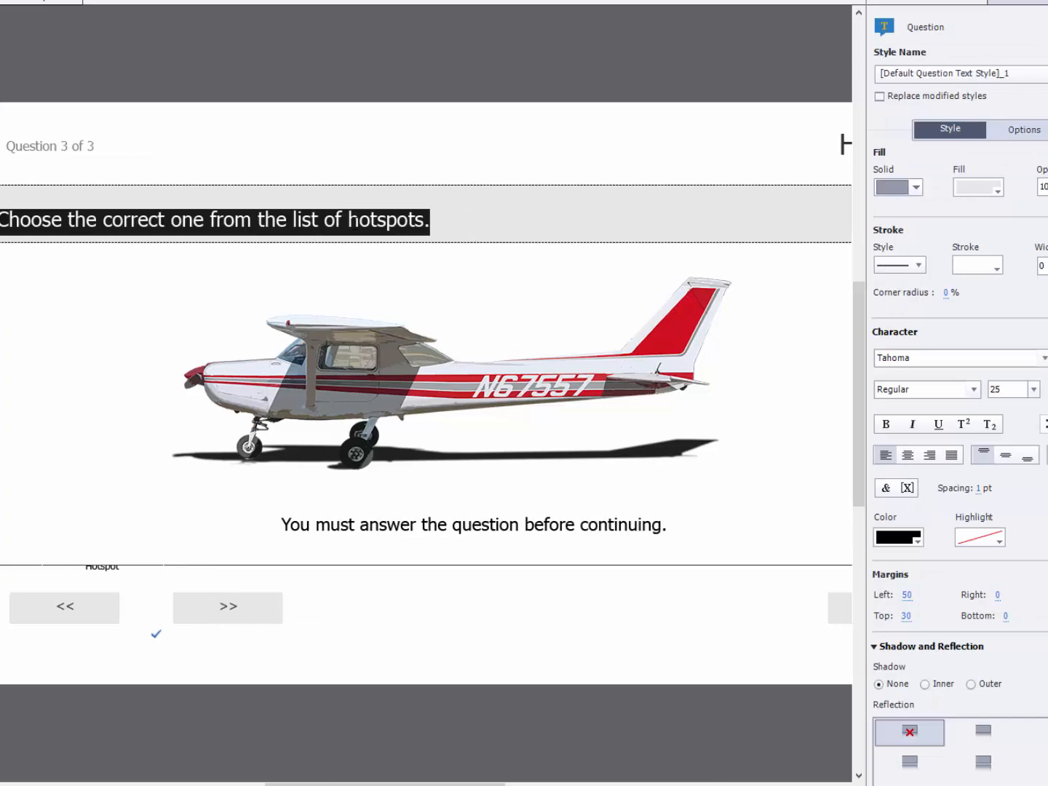
pyautogui.write('Click')
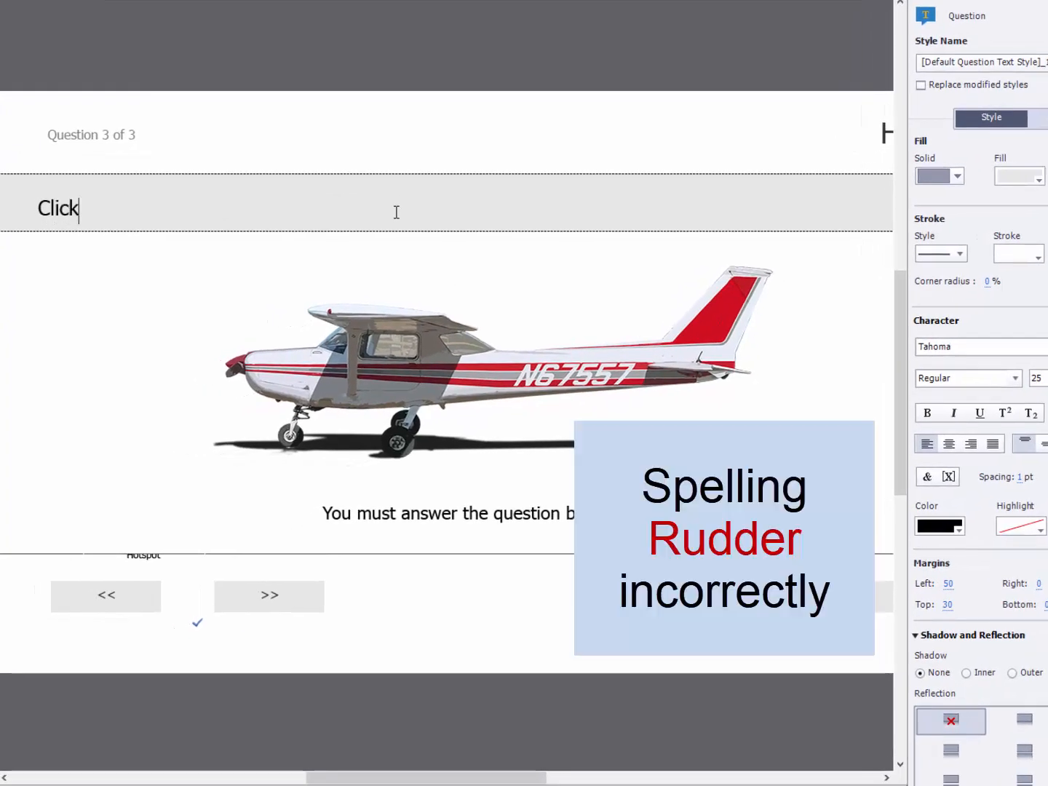
pyautogui.write(' on the r')
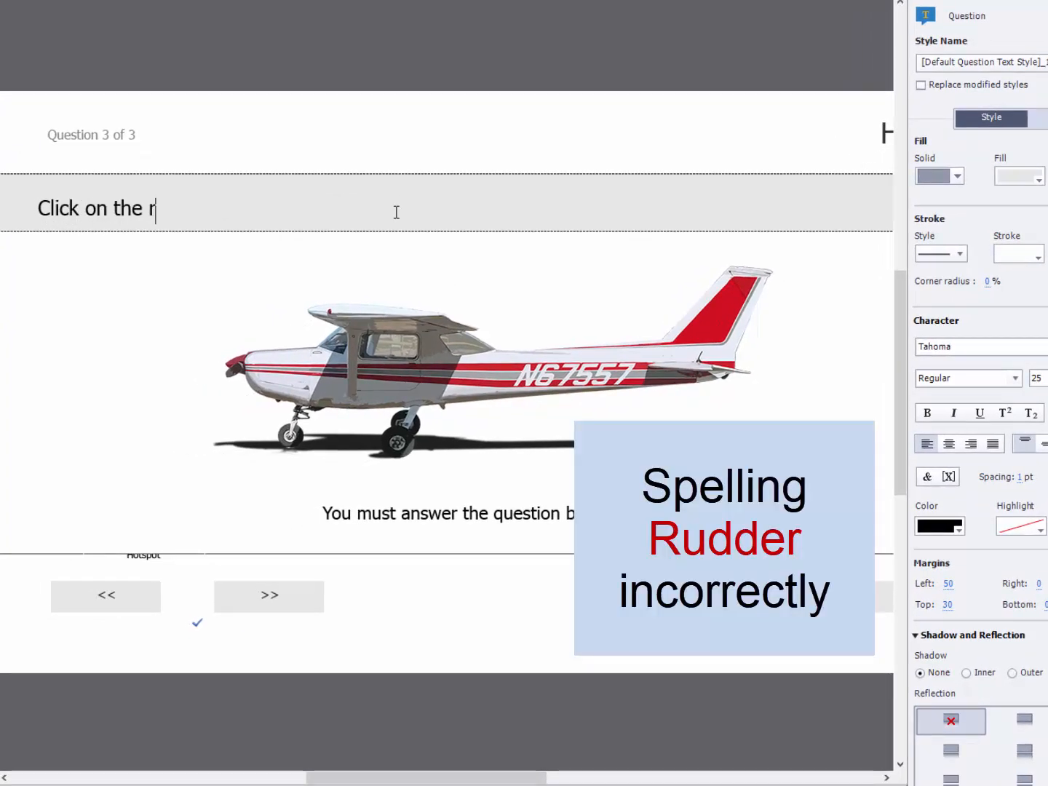
pyautogui.write('utter.')
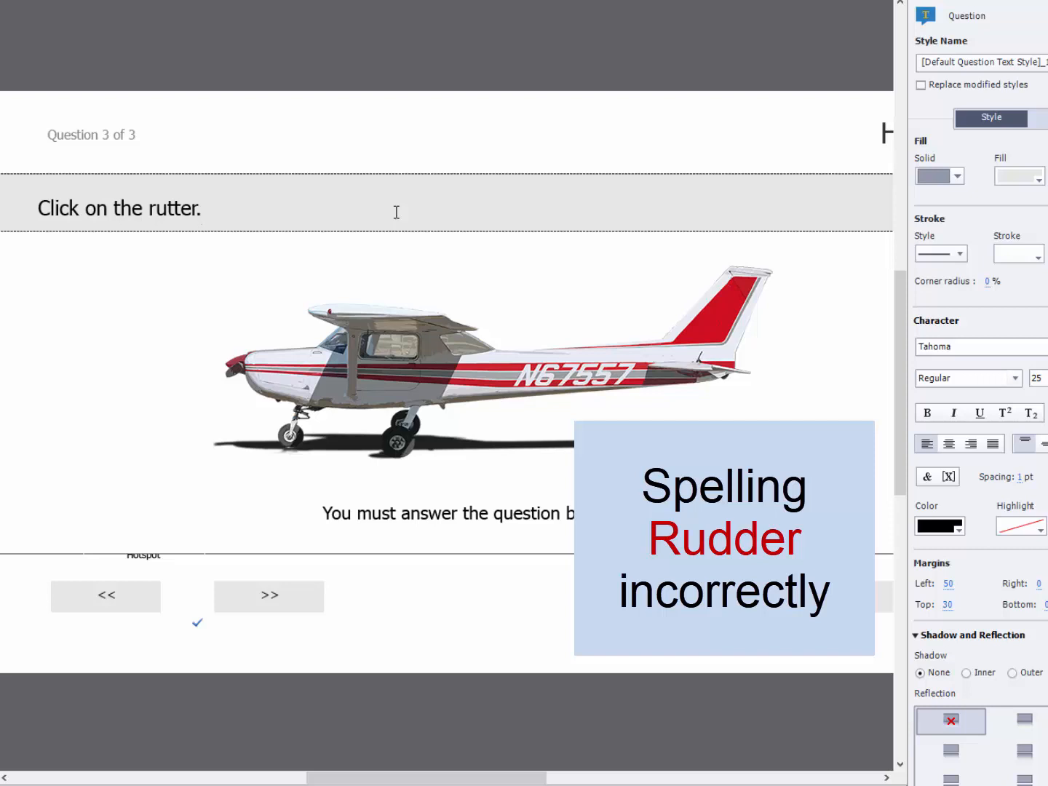
pyautogui.click(80, 309)
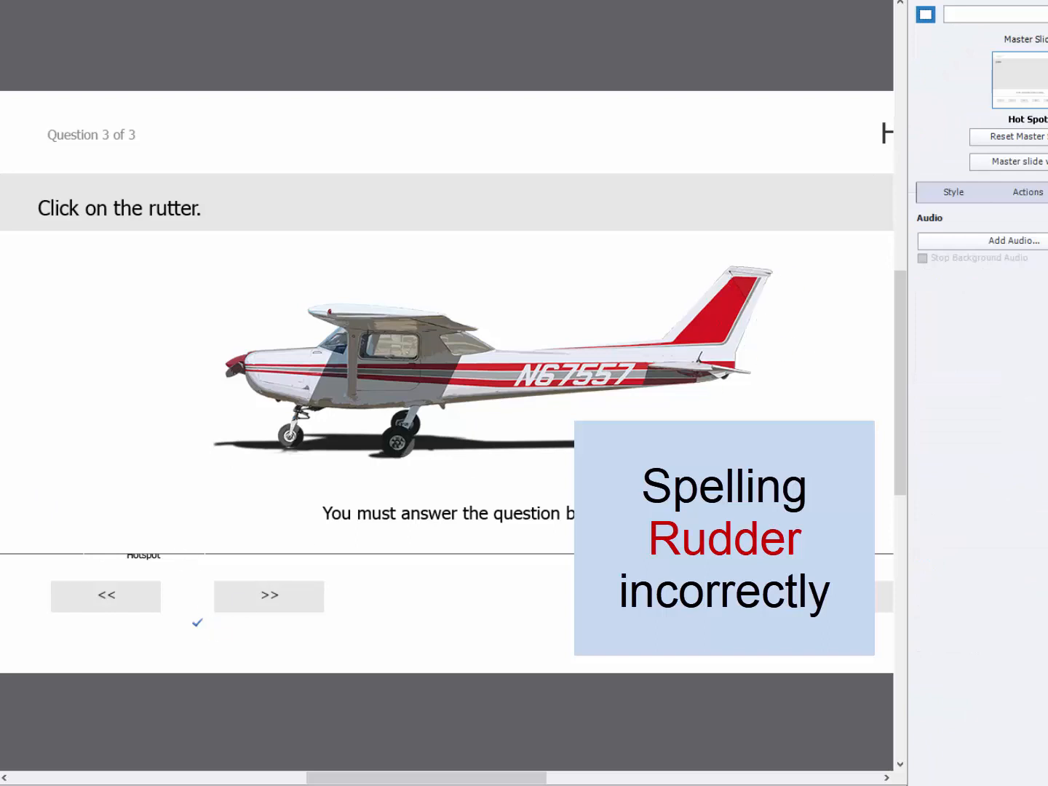
# - Move the correct-answer hotspot onto the airplane's tail and narrow and shorten it to fit around the rudder
pyautogui.click(144, 566)
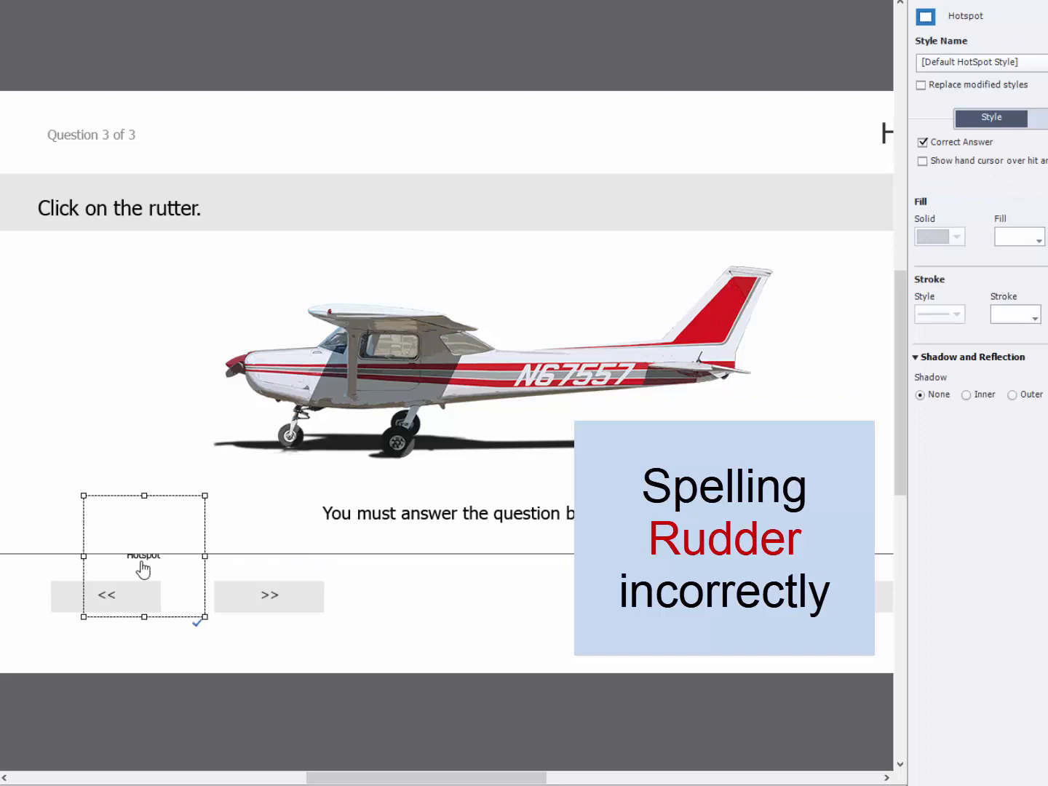
pyautogui.click(412, 706)
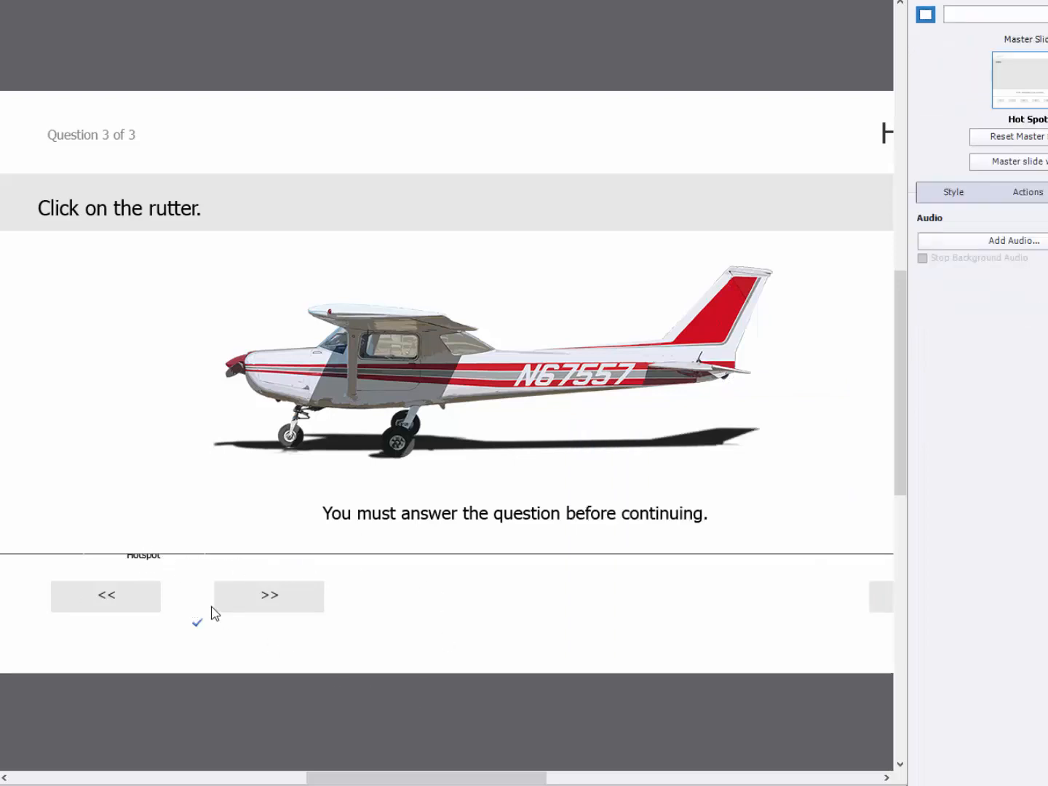
pyautogui.click(150, 566)
pyautogui.moveTo(143, 560); pyautogui.dragTo(761, 306)
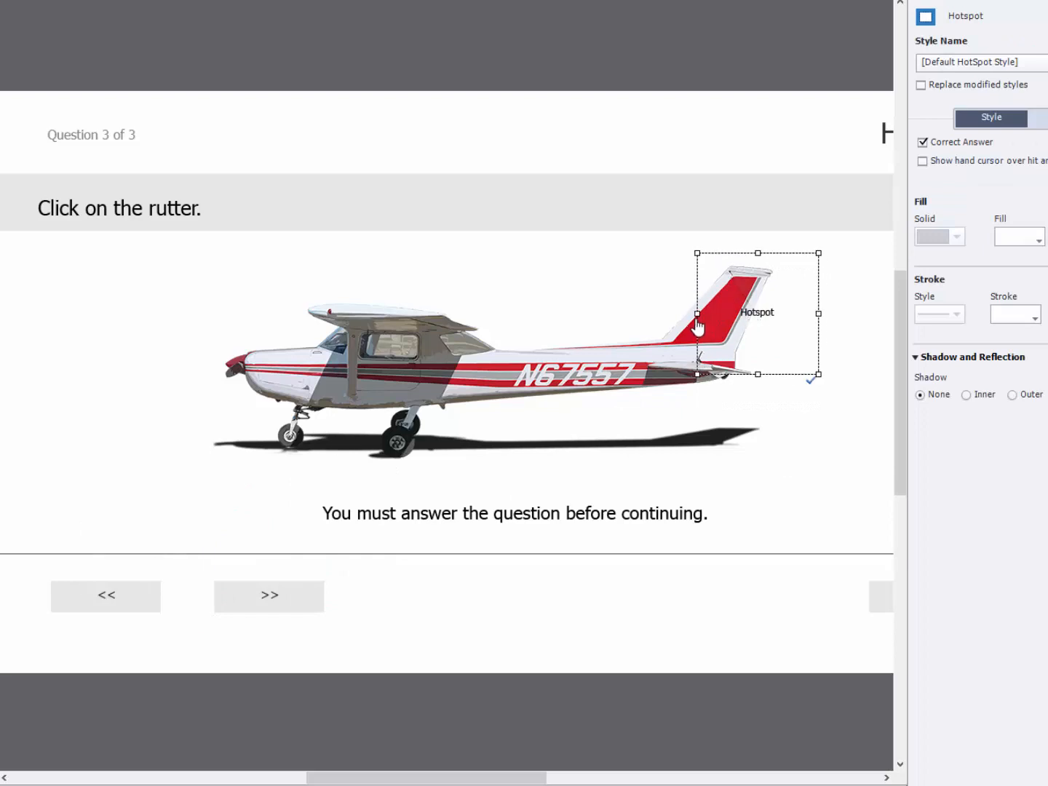
pyautogui.moveTo(698, 313); pyautogui.dragTo(778, 311)
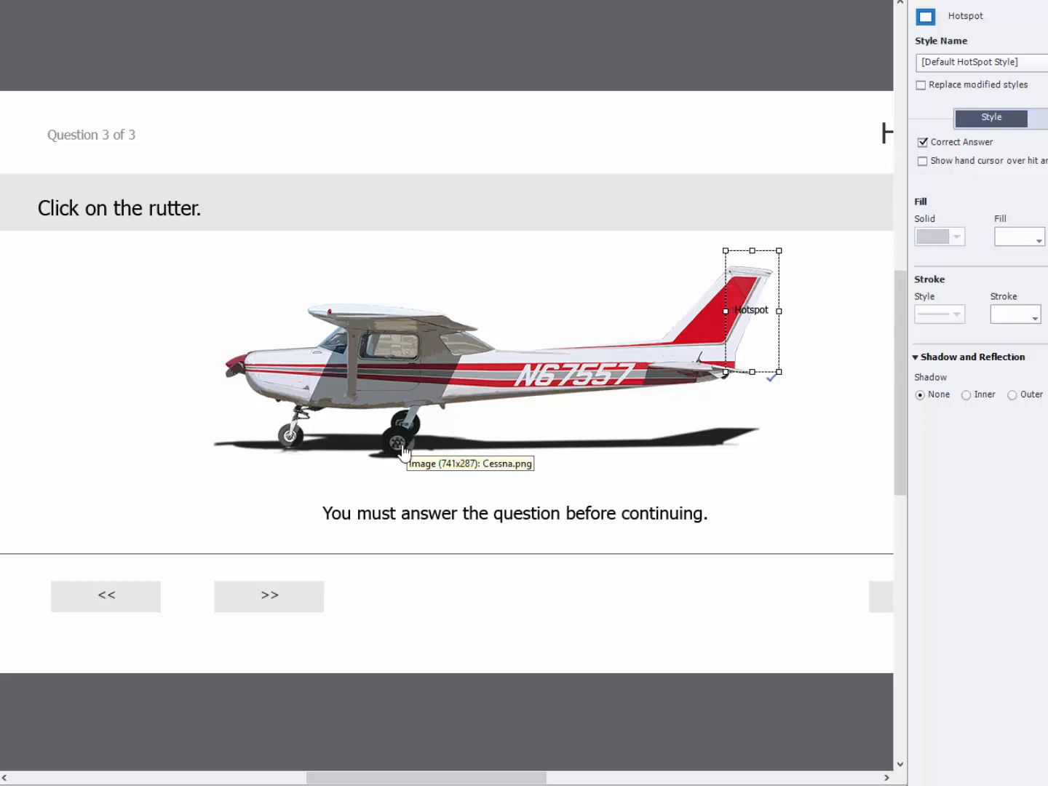
pyautogui.click(833, 376)
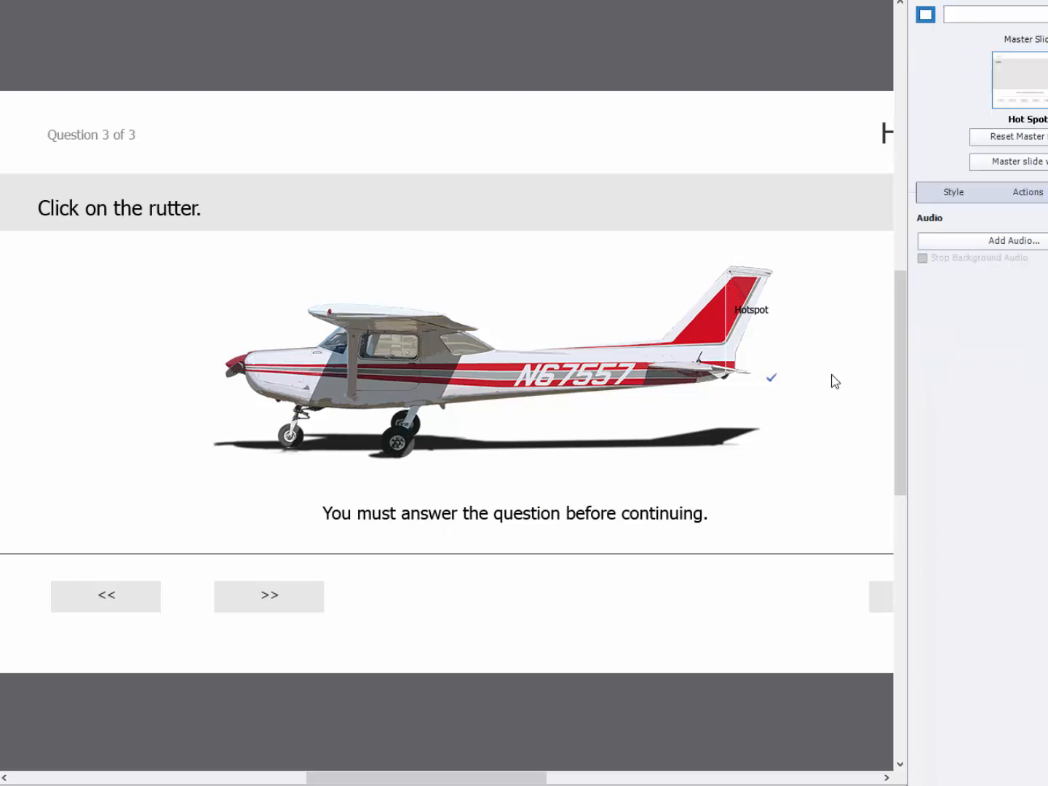
pyautogui.click(755, 323)
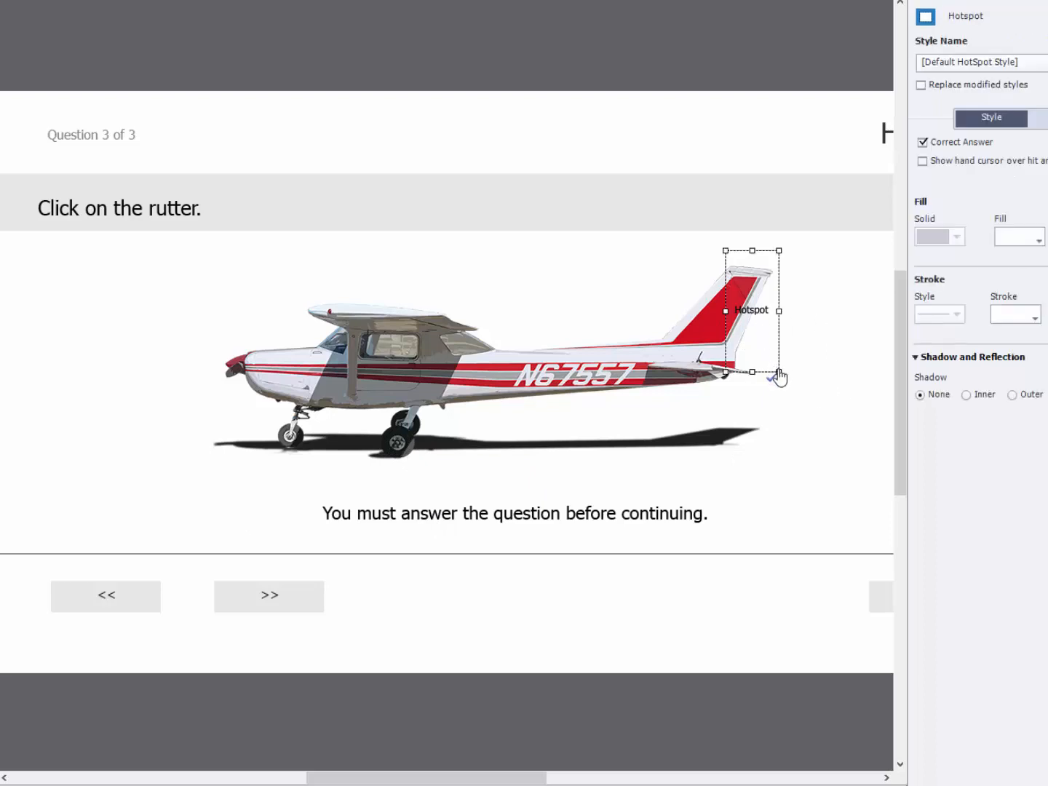
pyautogui.moveTo(779, 371); pyautogui.dragTo(773, 353)
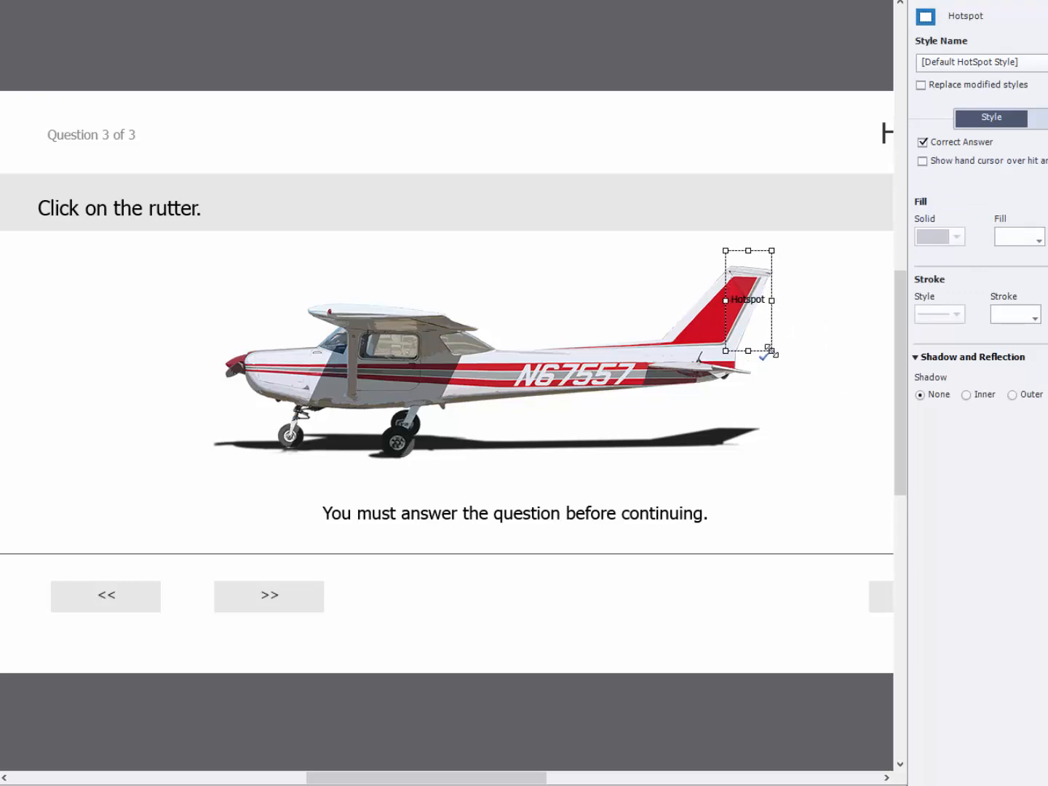
pyautogui.click(827, 360)
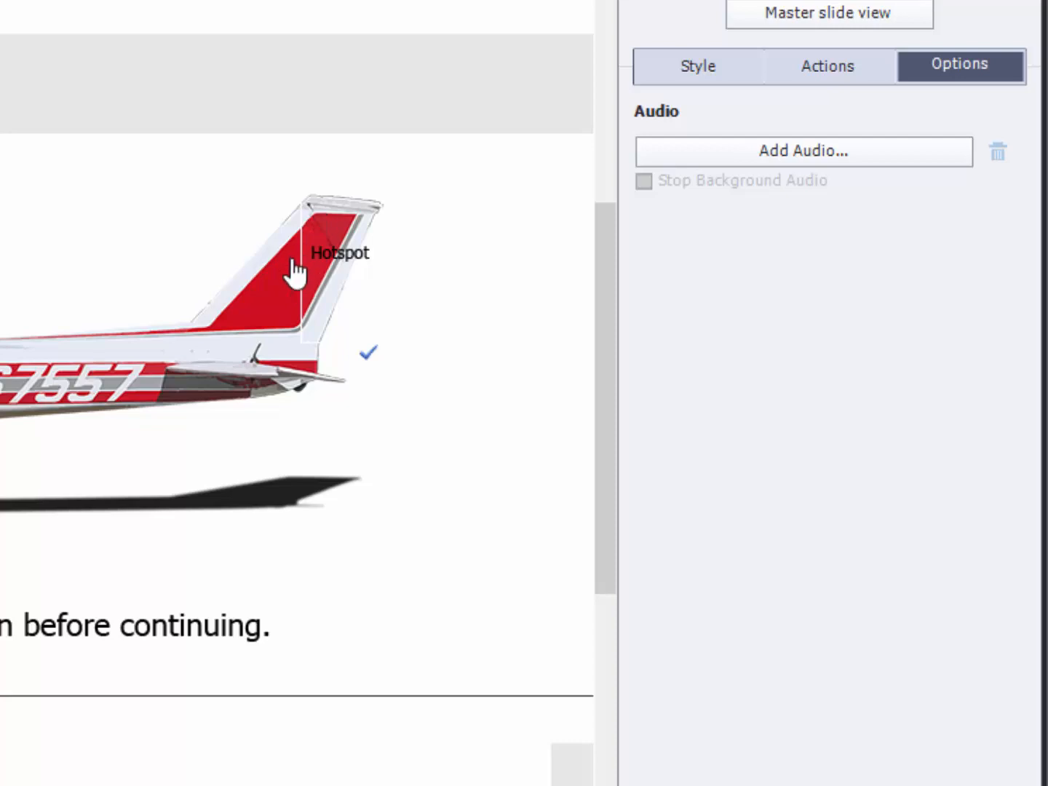
# - Set the rudder hotspot's fill opacity to 0 % and its stroke width to 0
pyautogui.click(328, 252)
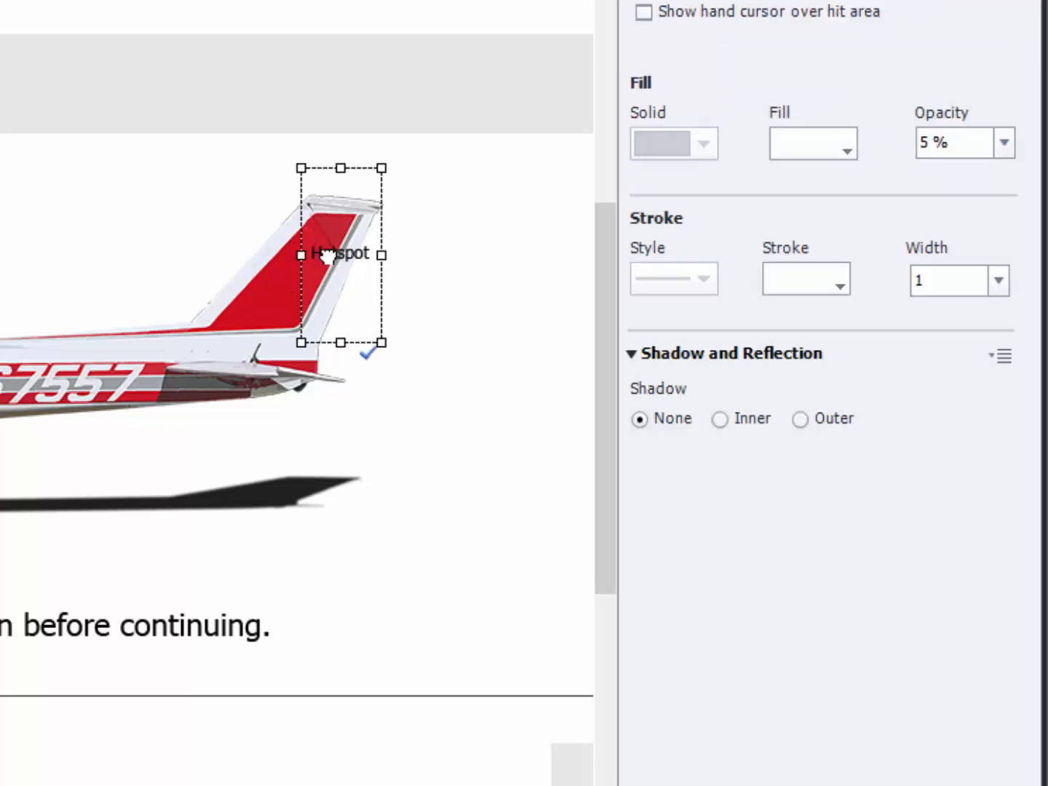
pyautogui.click(839, 281)
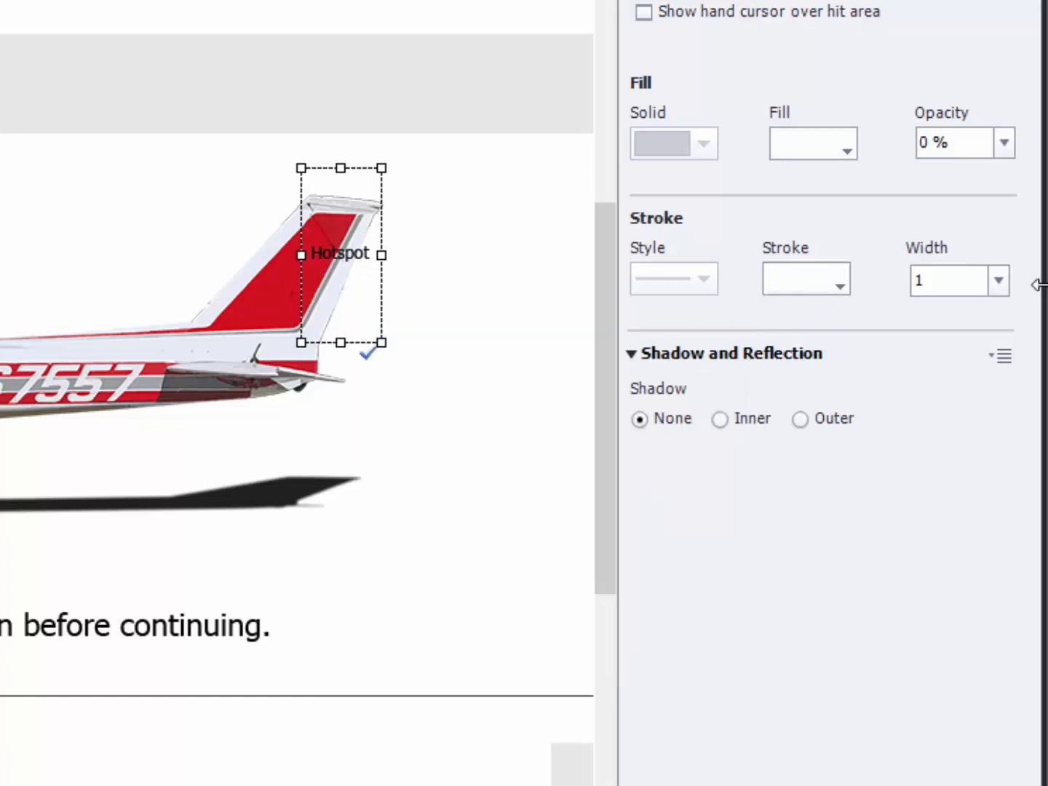
pyautogui.click(998, 281)
pyautogui.click(970, 310)
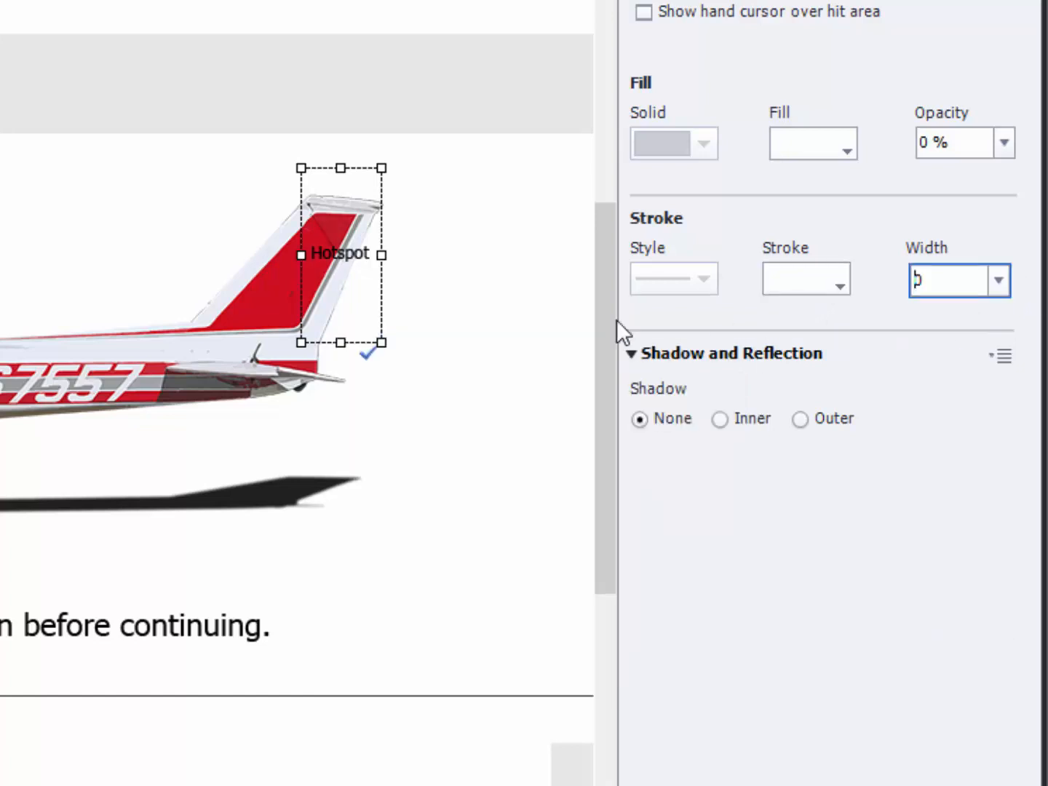
pyautogui.click(546, 325)
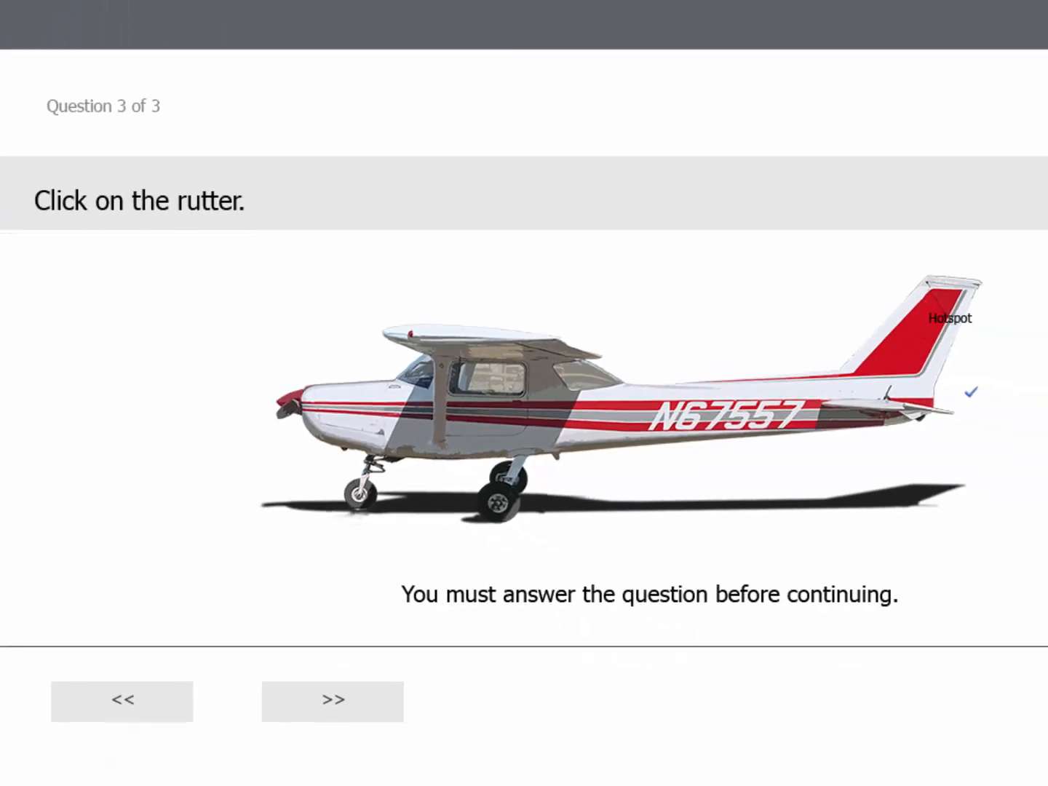
pyautogui.click(480, 615)
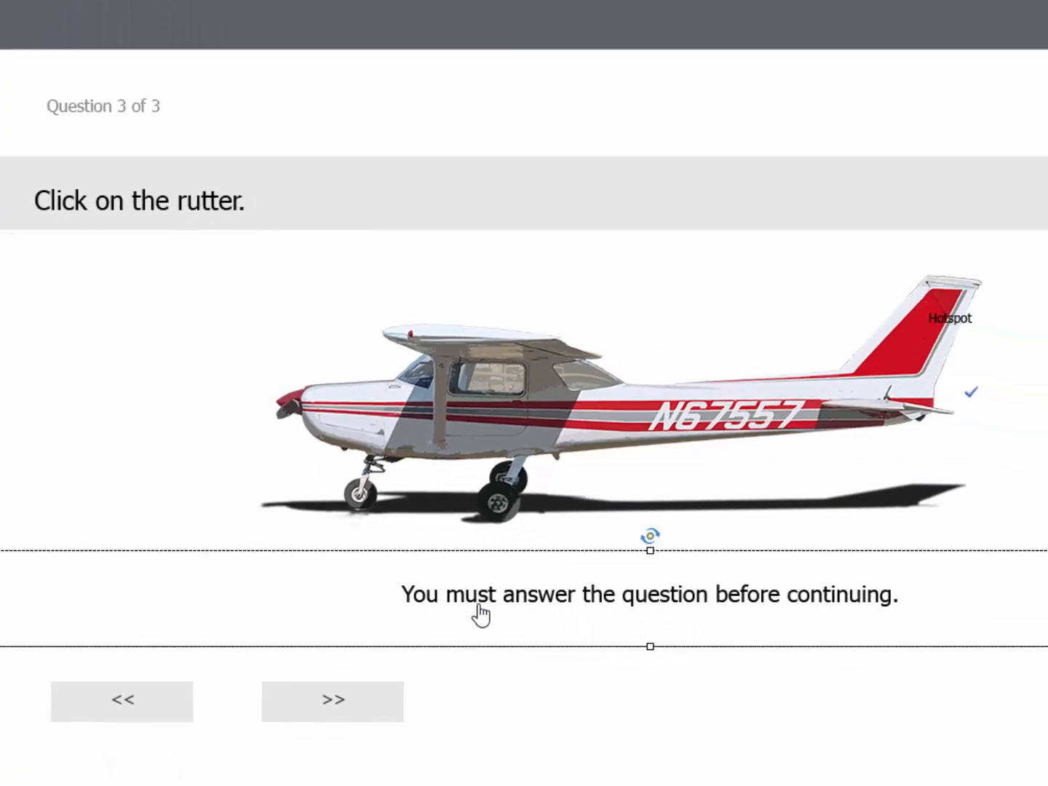
pyautogui.moveTo(454, 599); pyautogui.dragTo(387, 599)
pyautogui.click(514, 721)
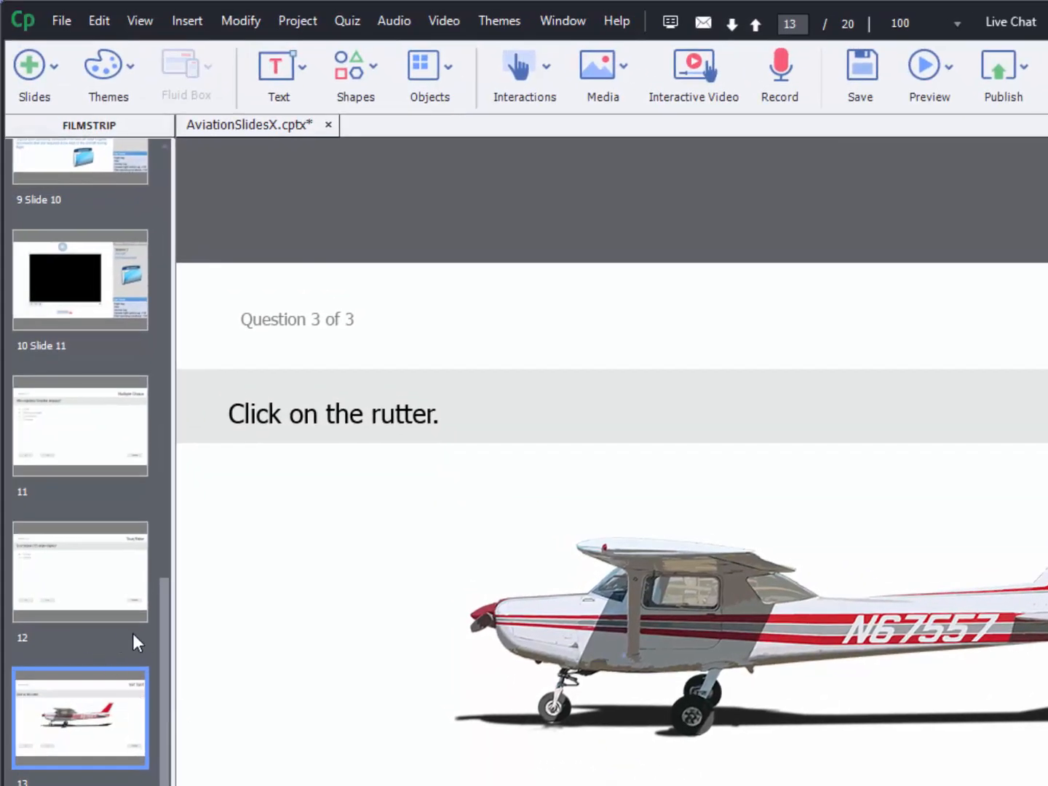
# - Preview the whole project from the first slide and reposition the preview window
pyautogui.moveTo(164, 630); pyautogui.dragTo(208, 179)
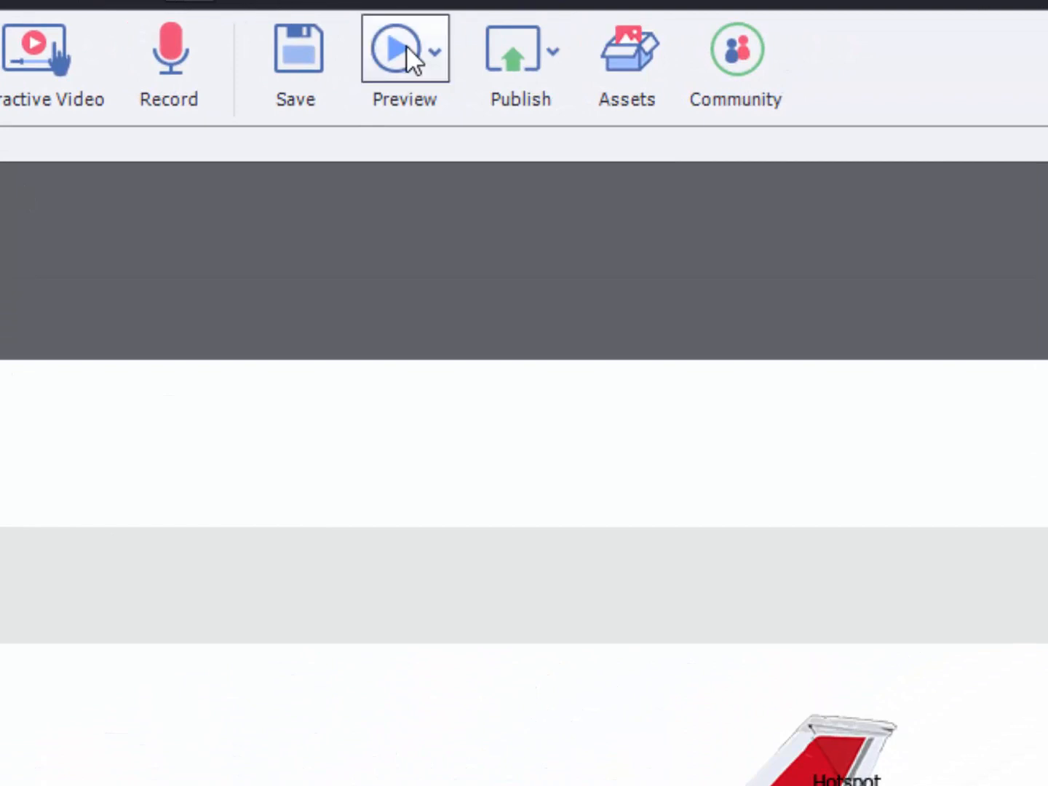
pyautogui.click(437, 57)
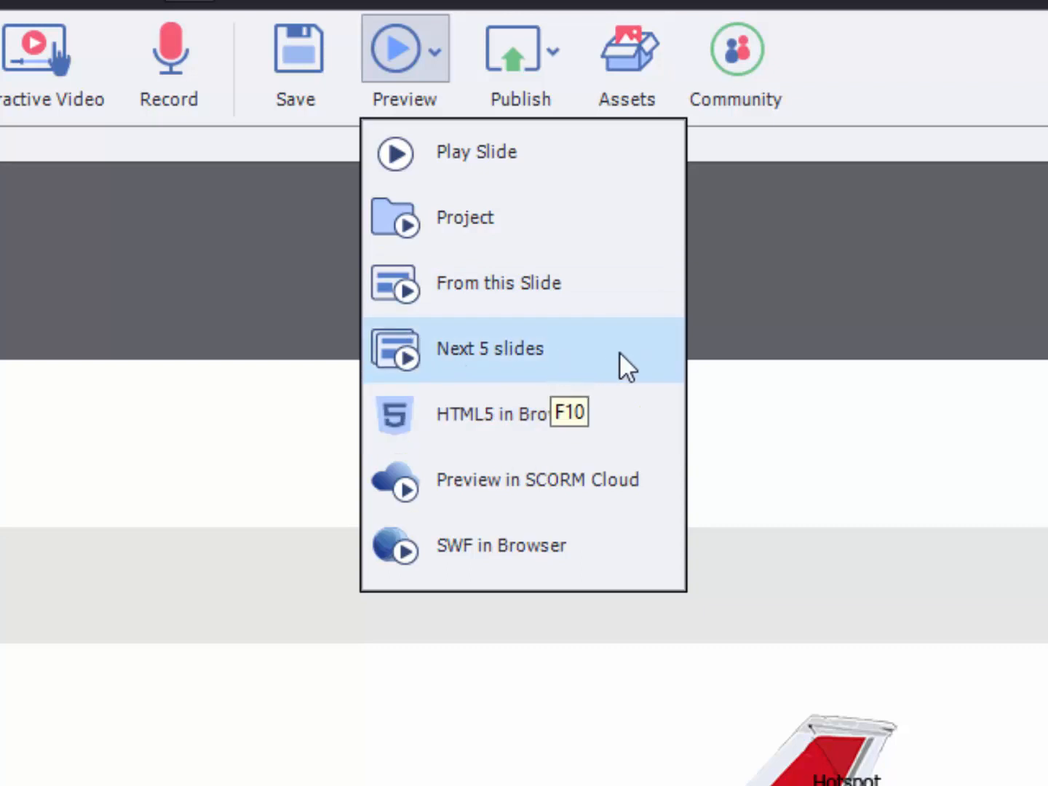
pyautogui.click(474, 223)
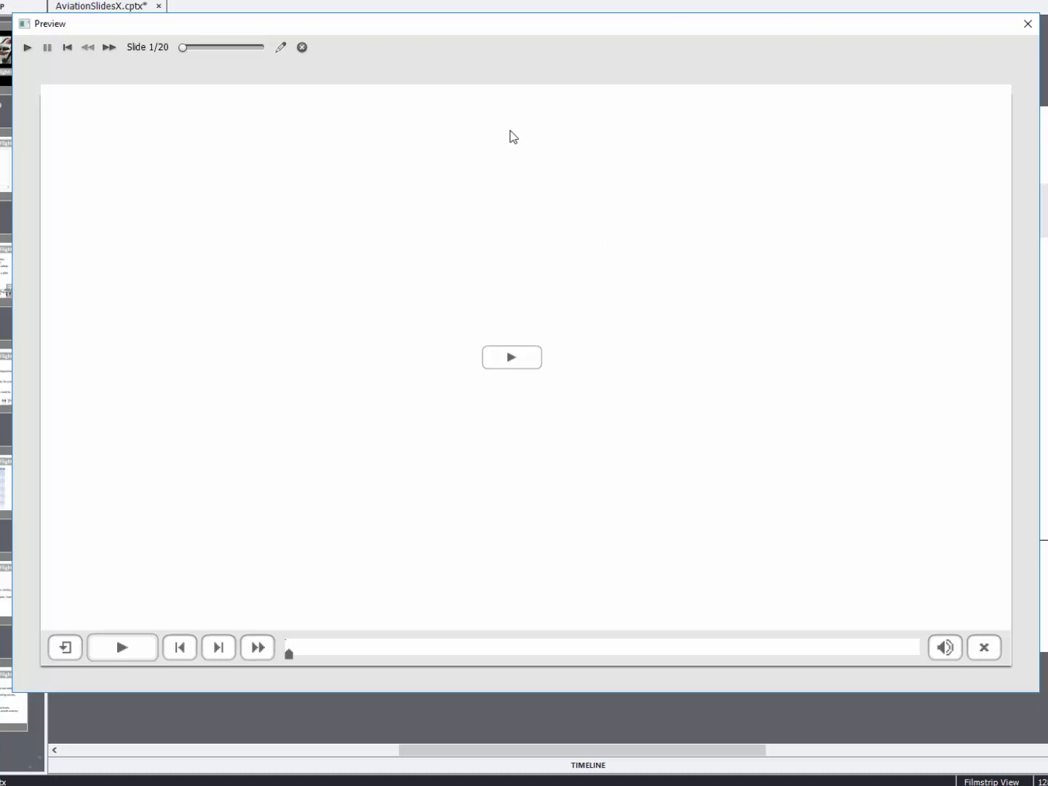
pyautogui.moveTo(548, 33)
pyautogui.mouseDown()
pyautogui.moveTo(491, 11)
pyautogui.moveTo(574, 3)
pyautogui.moveTo(546, 19)
pyautogui.moveTo(558, 25)
pyautogui.moveTo(545, 33)
pyautogui.mouseUp()
pyautogui.moveTo(561, 27); pyautogui.dragTo(587, 35)
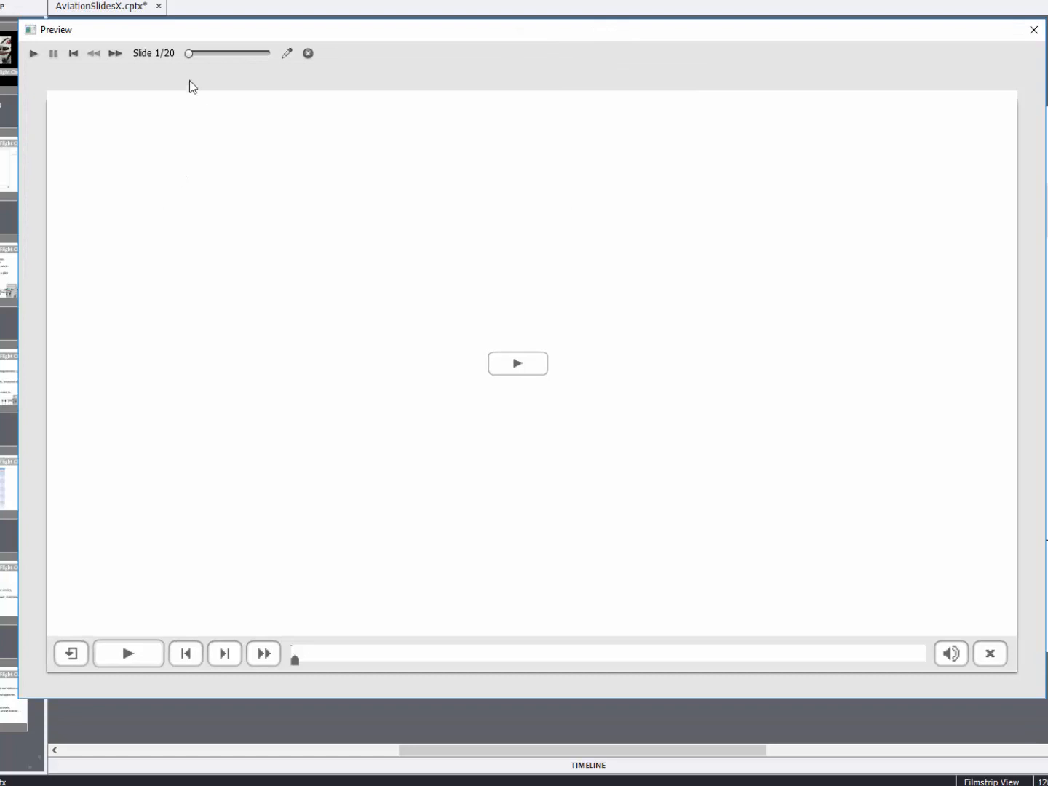
pyautogui.moveTo(188, 60)
pyautogui.mouseDown()
pyautogui.moveTo(229, 62)
pyautogui.moveTo(173, 62)
pyautogui.mouseUp()
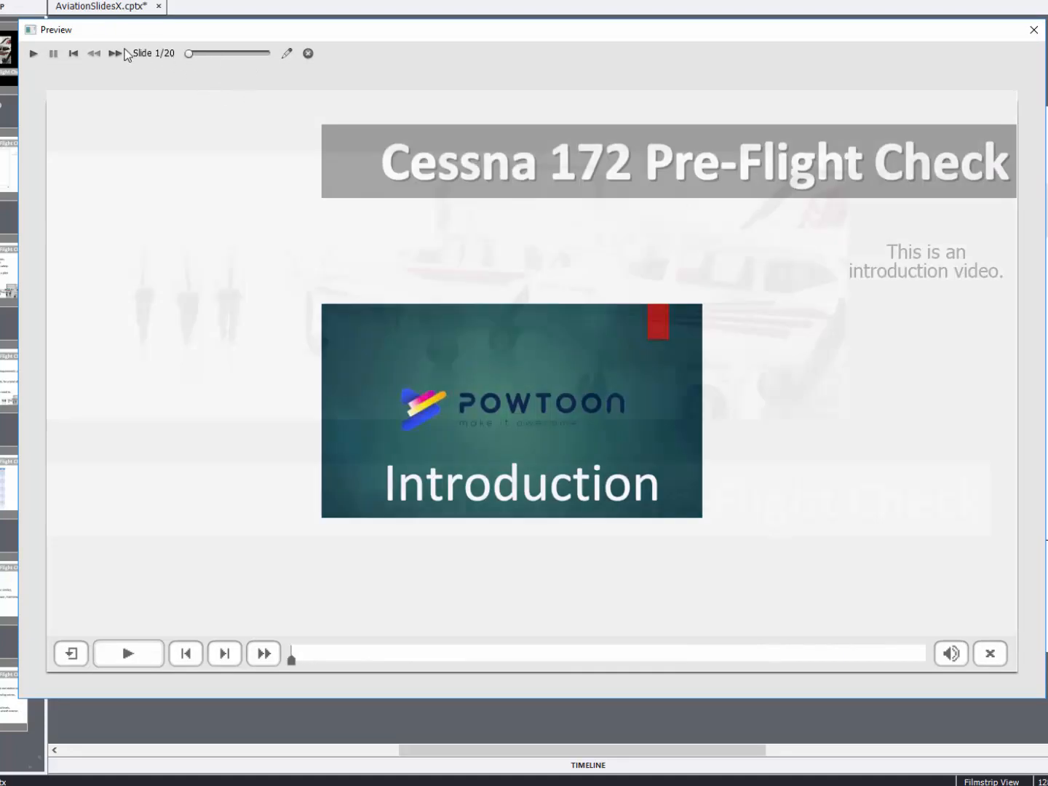
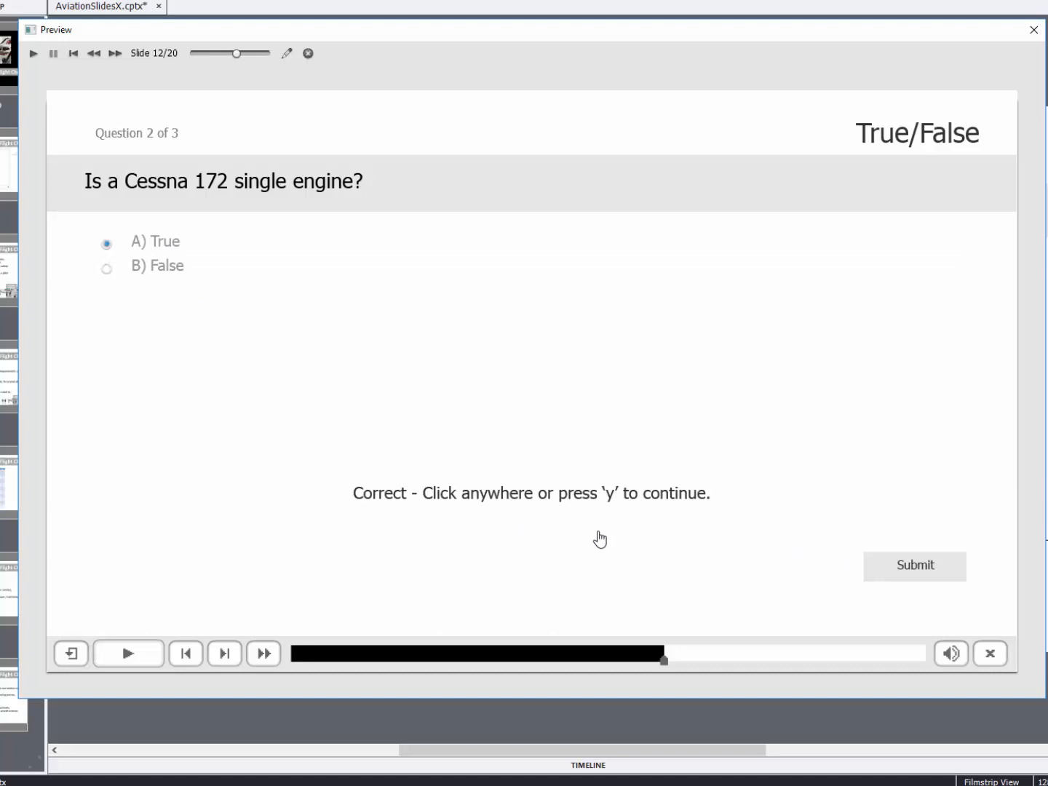
# - In the preview, continue to the Hot Spot question, mark the rudder, submit the answer and proceed to the quiz results
pyautogui.click(554, 457)
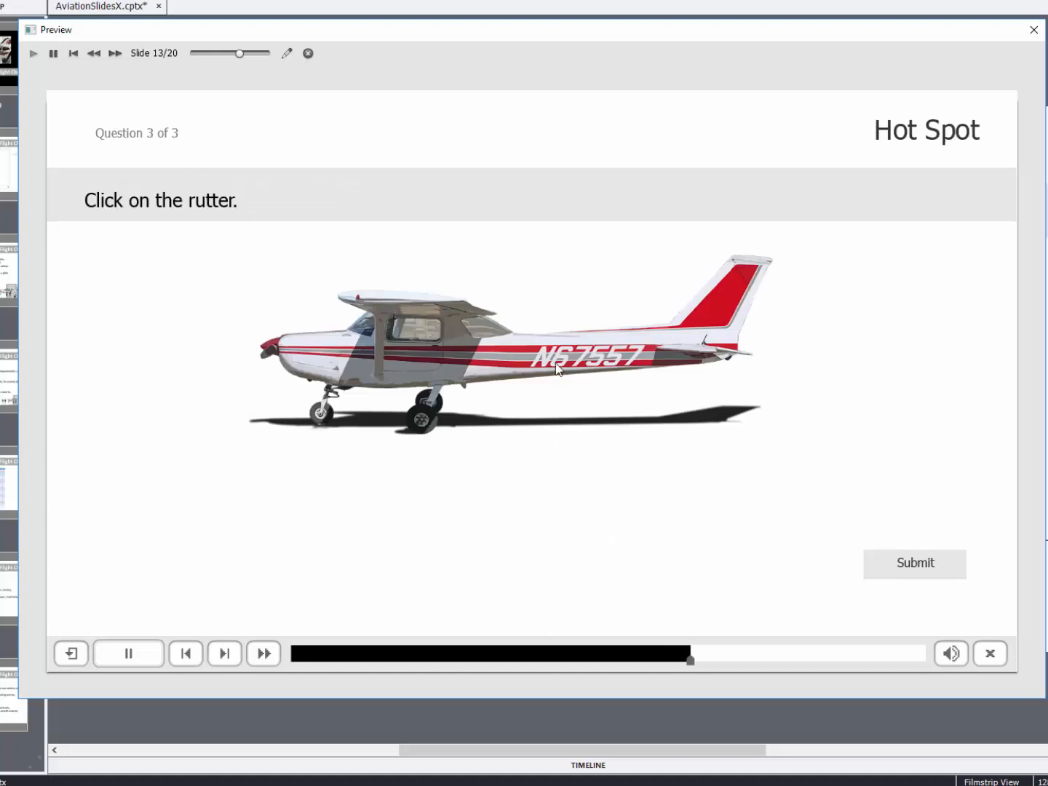
pyautogui.click(749, 304)
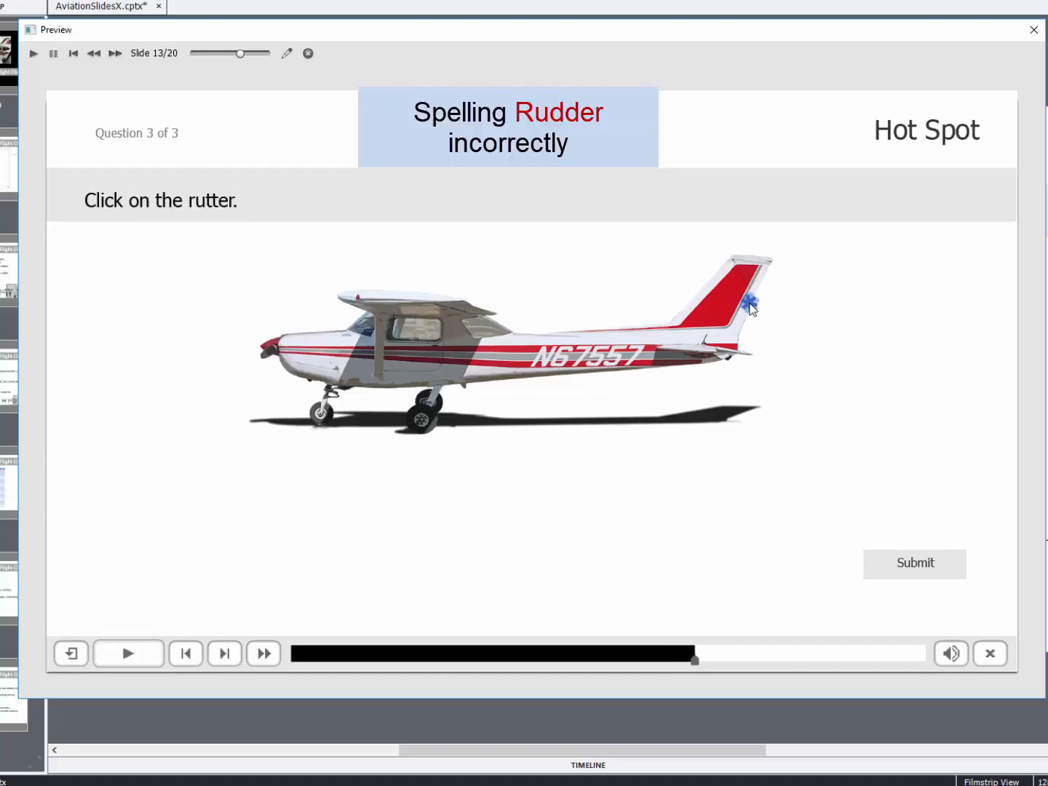
pyautogui.click(906, 565)
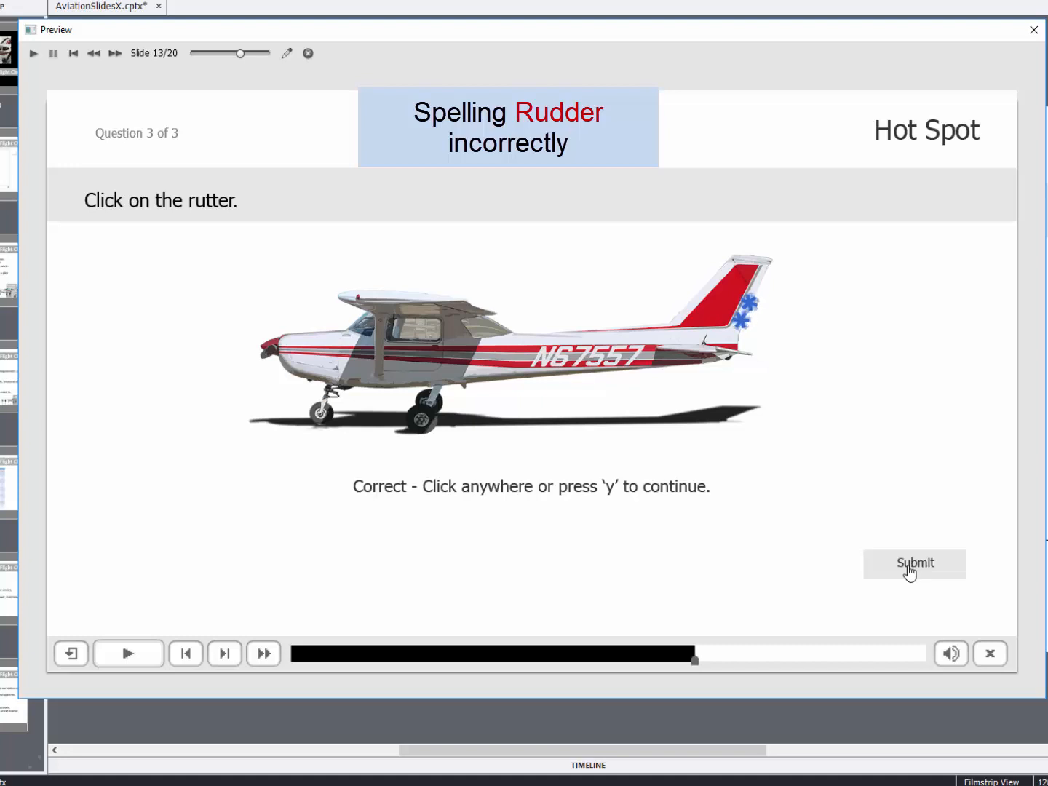
pyautogui.click(732, 550)
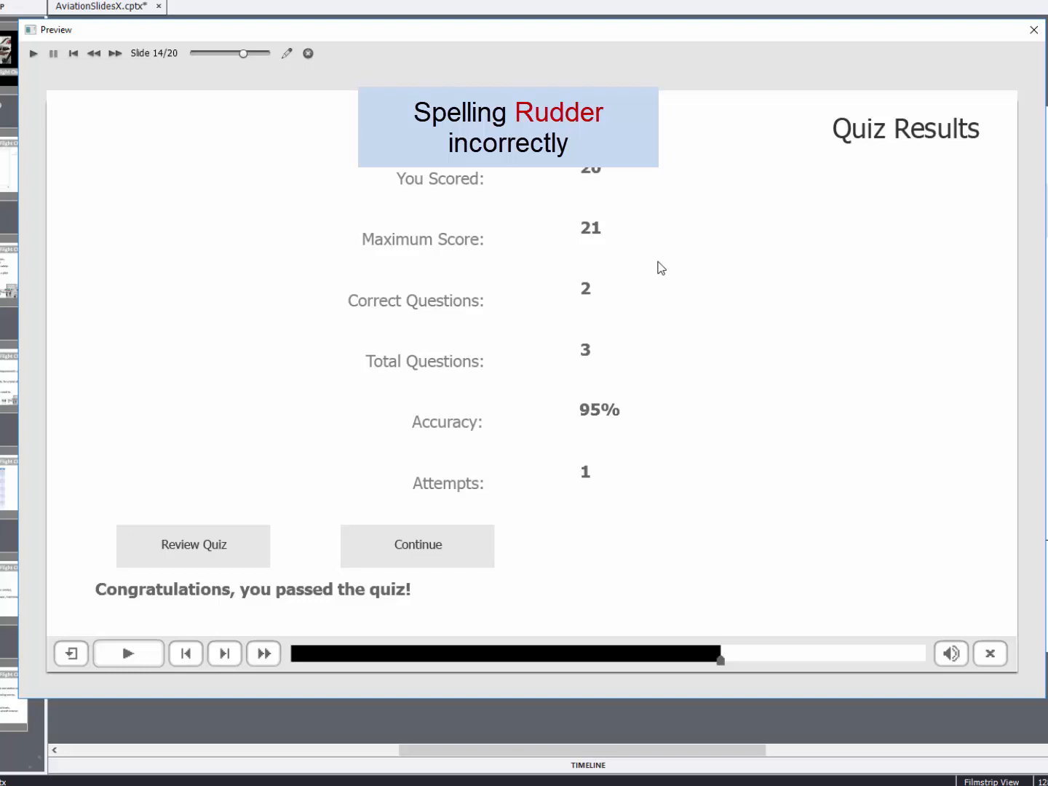
# - Continue past the quiz results, skip ahead to the Session 2 video slide, and close the preview
pyautogui.click(455, 557)
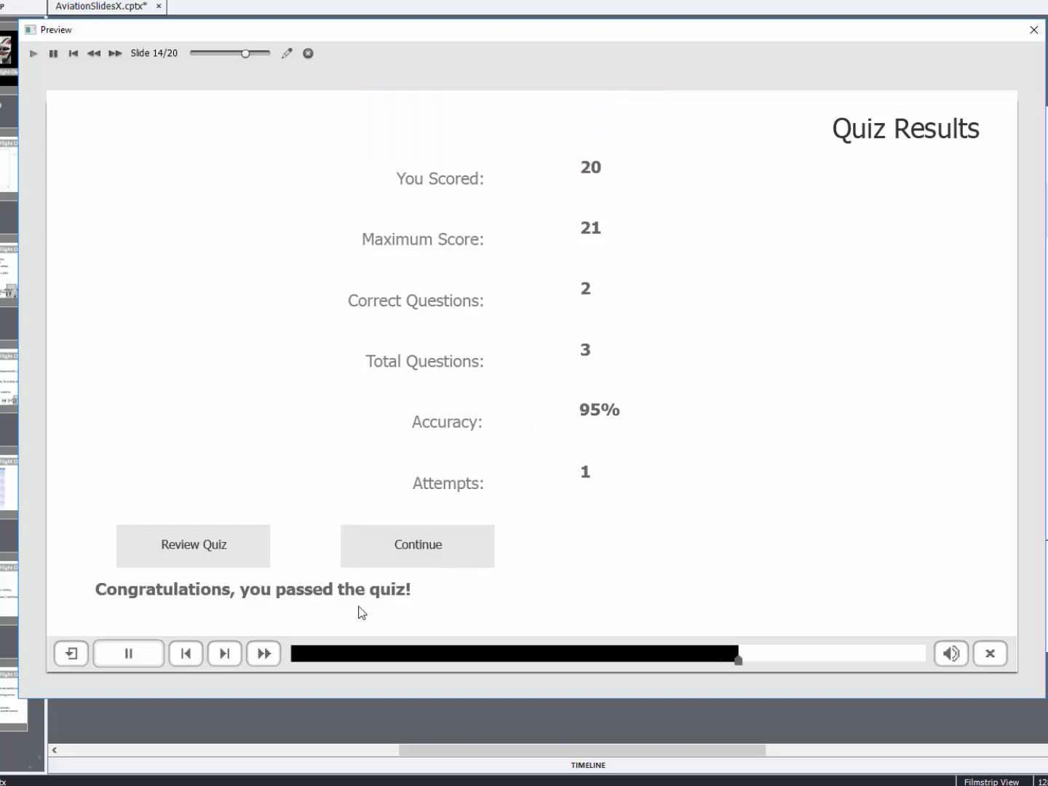
pyautogui.click(224, 653)
pyautogui.click(223, 654)
pyautogui.click(224, 654)
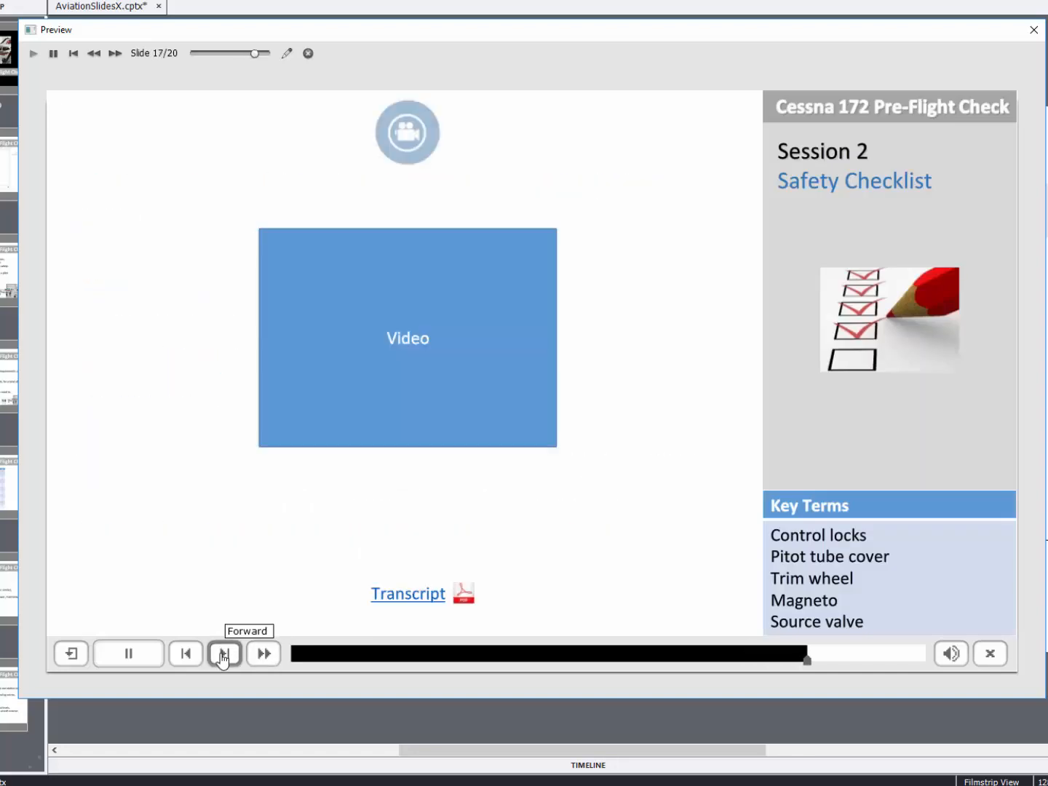
pyautogui.click(1034, 30)
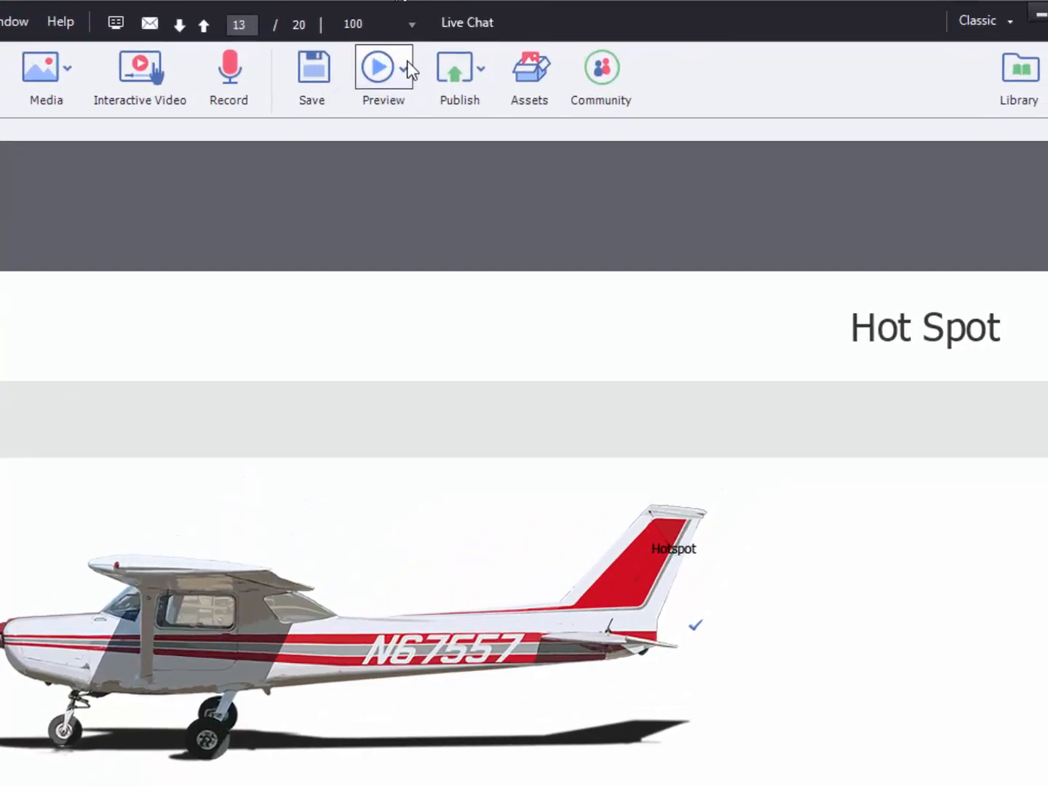
pyautogui.click(626, 17)
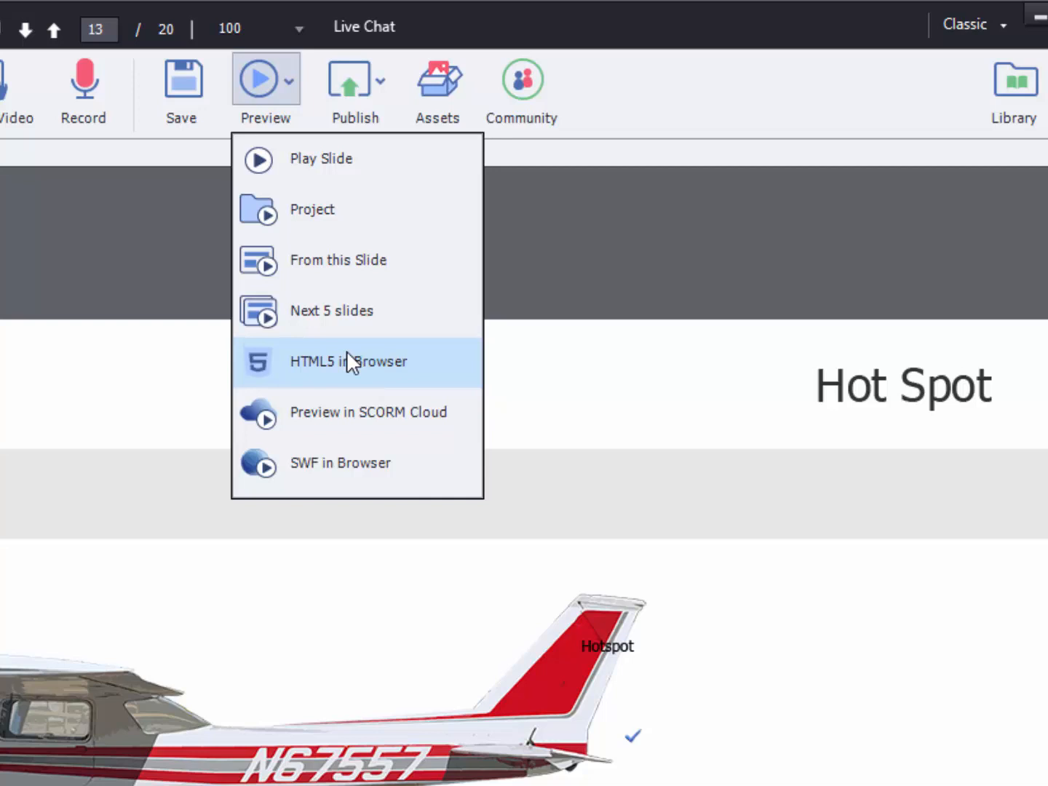
pyautogui.click(749, 192)
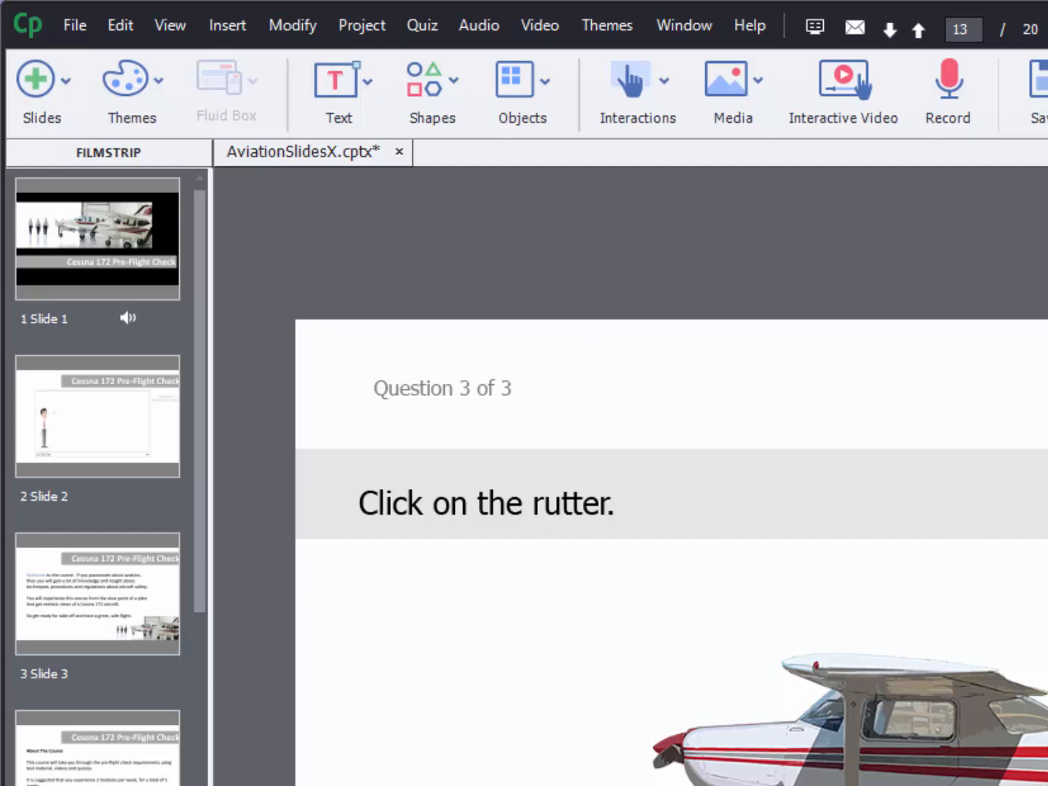
pyautogui.scroll(-6, 101, 477)
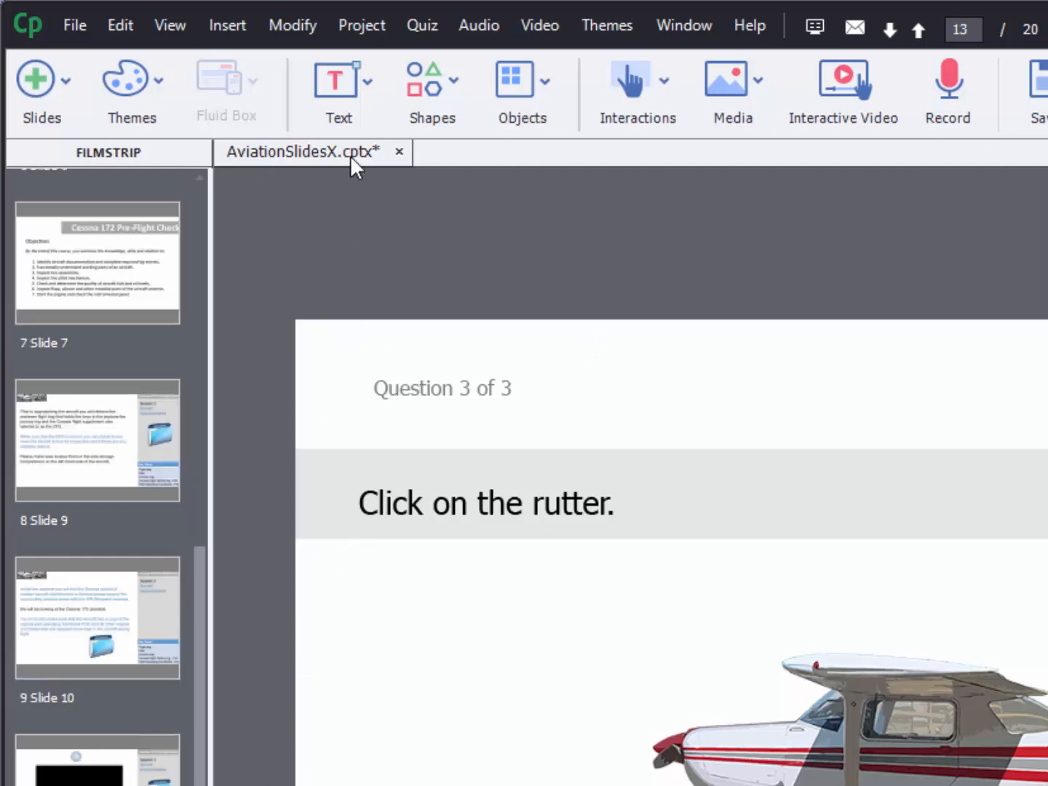
# - Turn on the project's table of contents in the Skin Editor and title the slide 1 entry "Intro-Start"
pyautogui.click(374, 20)
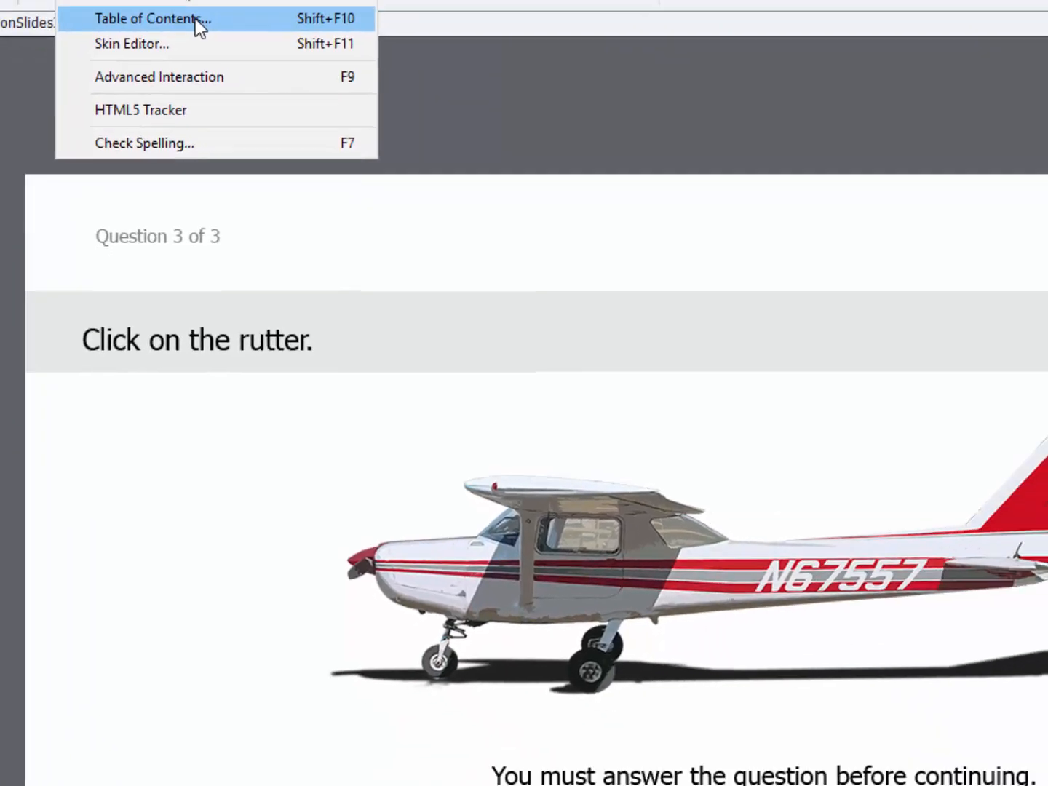
pyautogui.click(481, 145)
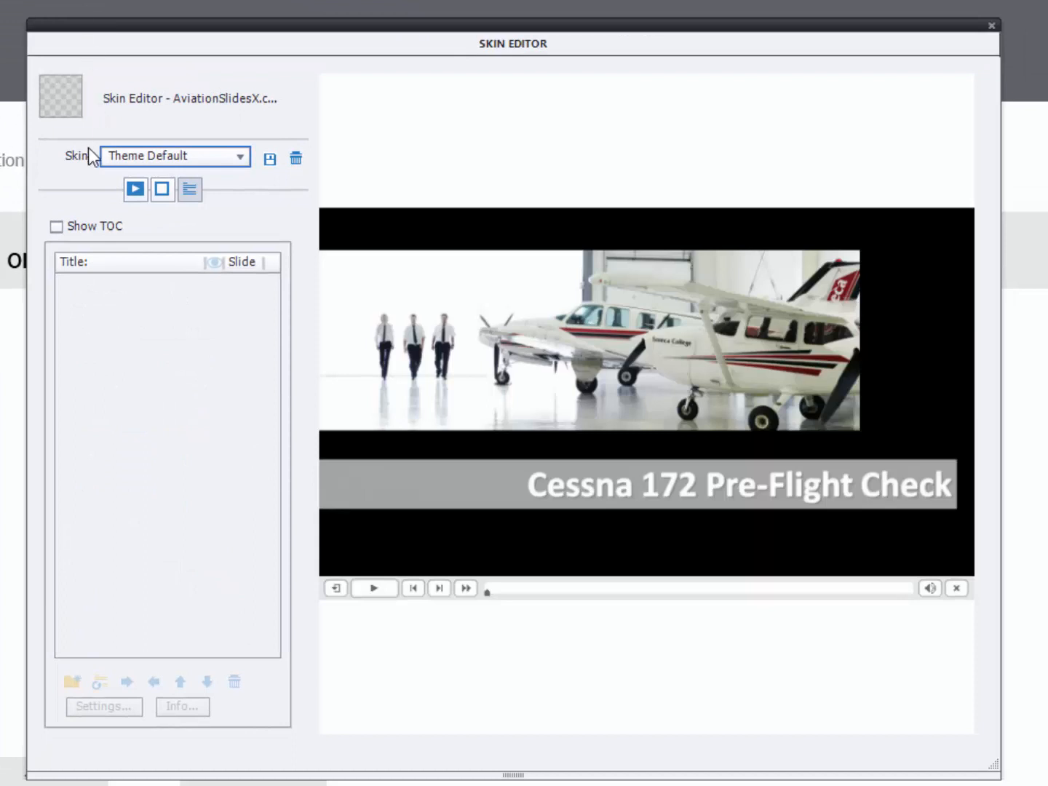
pyautogui.click(58, 228)
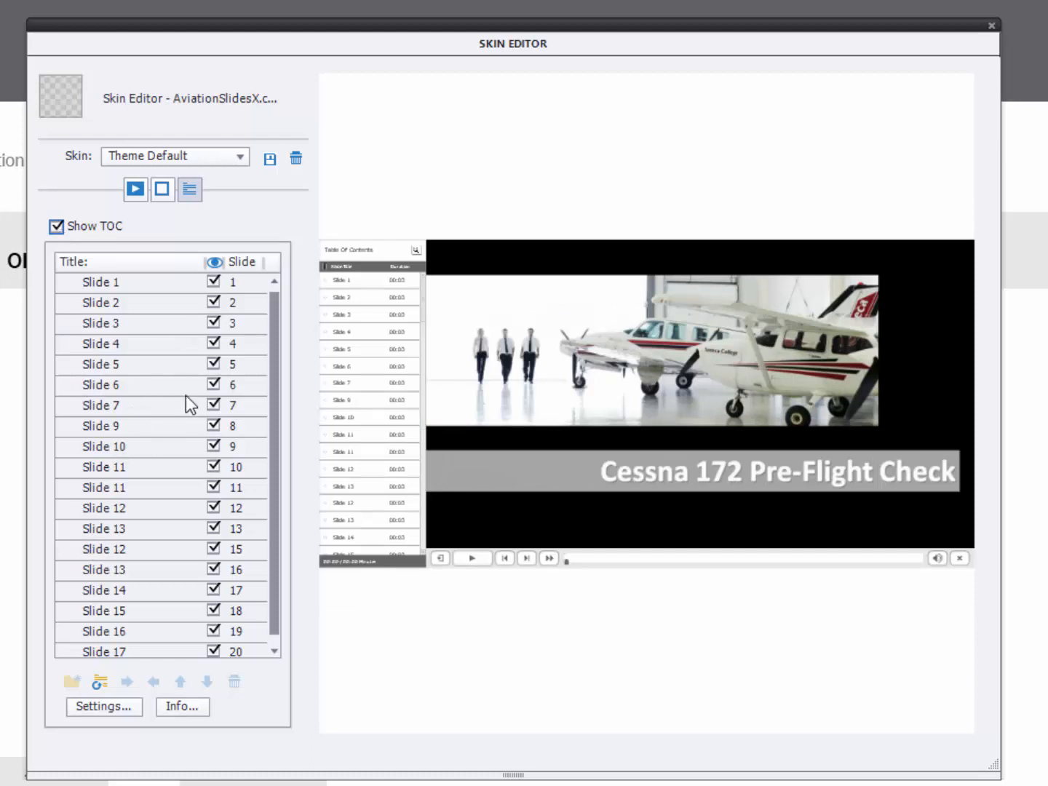
pyautogui.click(105, 284)
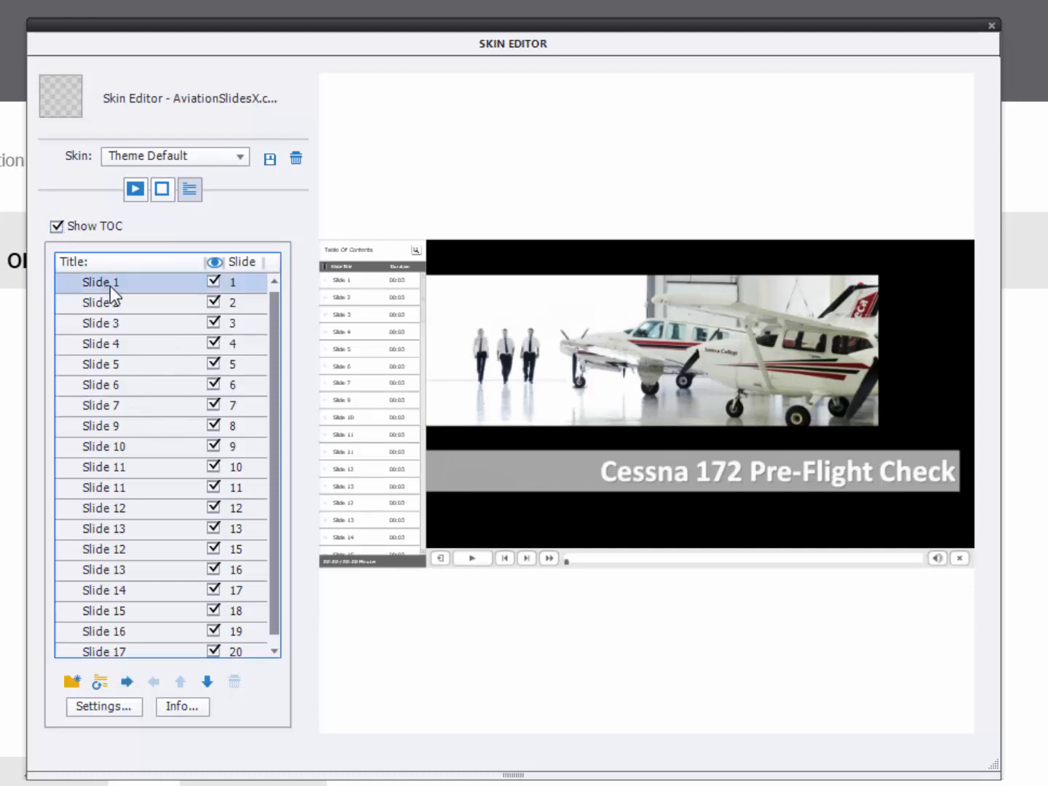
pyautogui.click(113, 283)
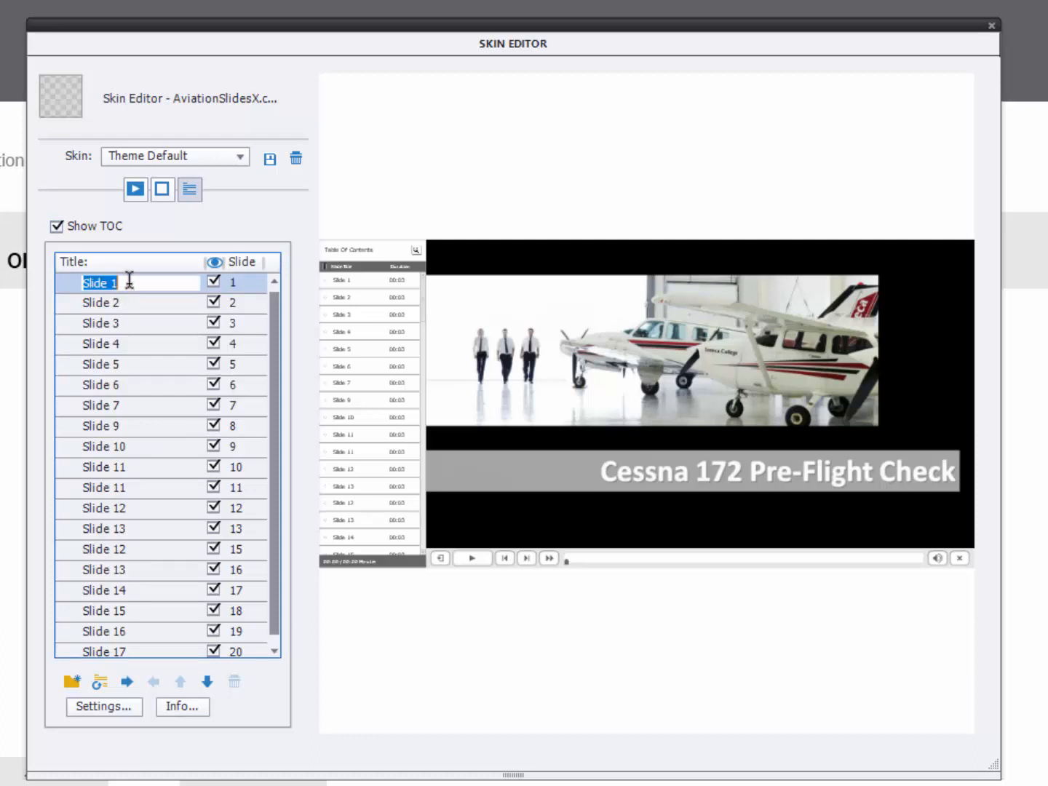
pyautogui.write('Intro-Start')
# - Rename the slide 2 entry in the table of contents to "Intro-Welcome"
pyautogui.click(124, 302)
pyautogui.click(124, 302)
pyautogui.press('BackSpace')
pyautogui.press('BackSpace')
pyautogui.press('BackSpace')
pyautogui.press('BackSpace')
pyautogui.press('BackSpace')
pyautogui.press('BackSpace')
pyautogui.press('BackSpace')
pyautogui.write('Intr')
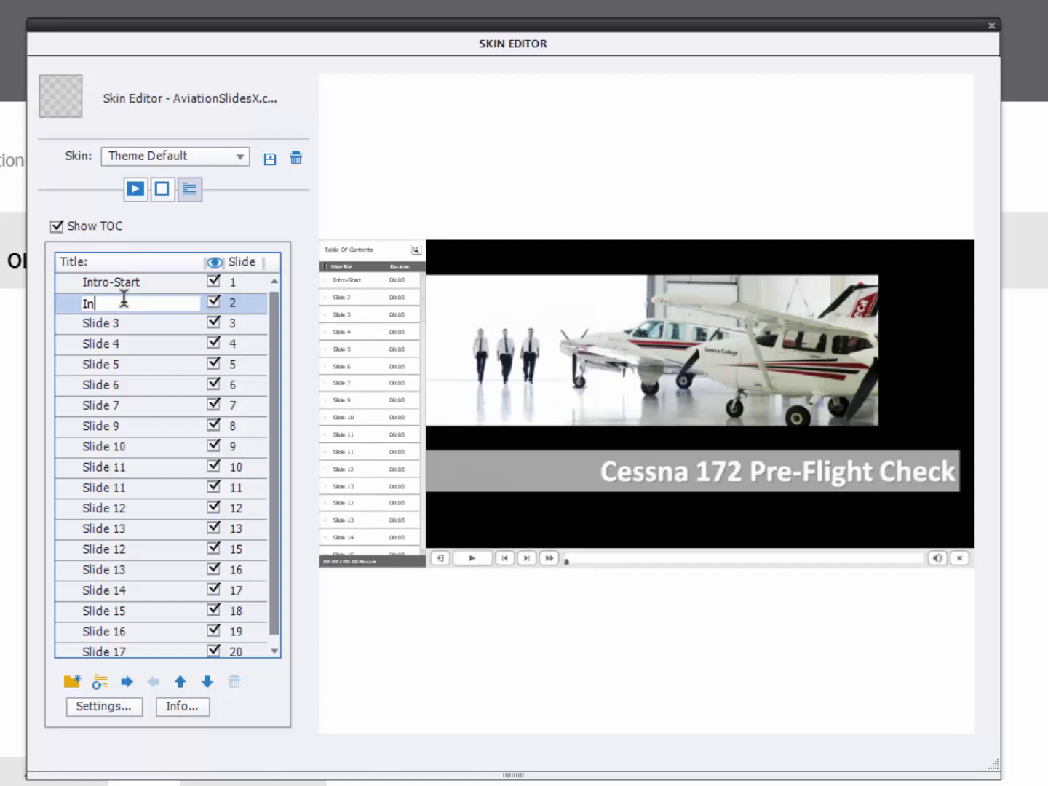
pyautogui.write('o-Welcome')
# - Rename the slide 3 entry in the table of contents to "Intro-About The Course"
pyautogui.doubleClick(119, 325)
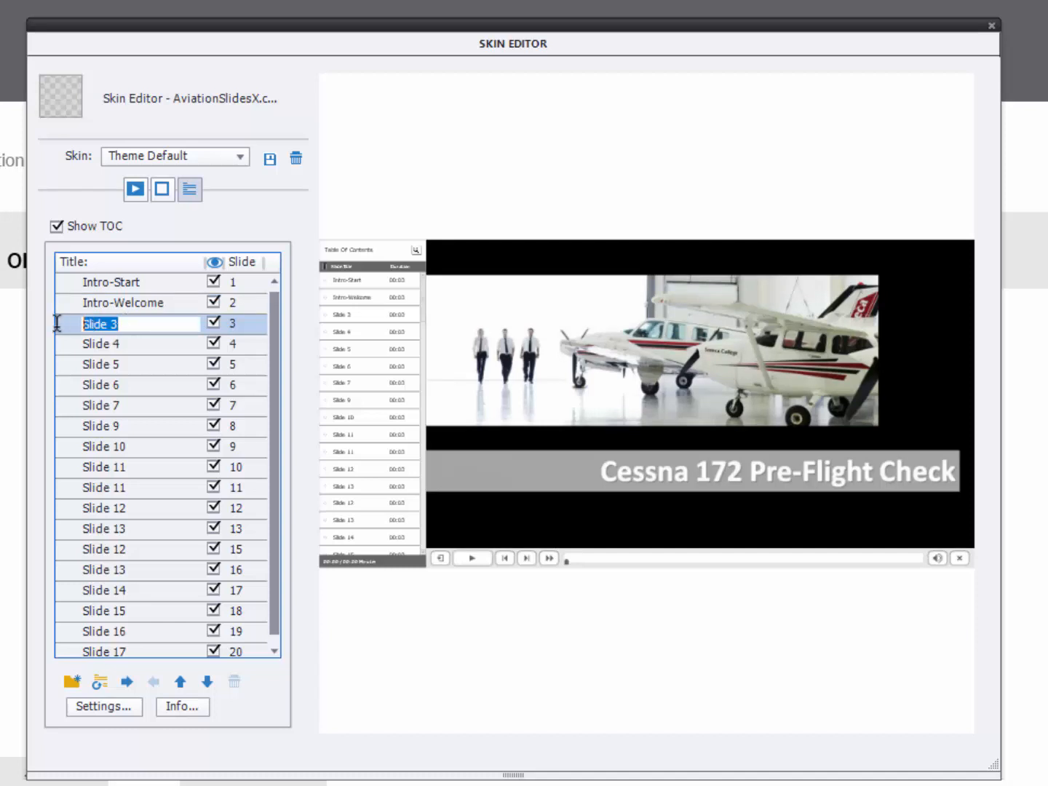
pyautogui.write('Intro-About ')
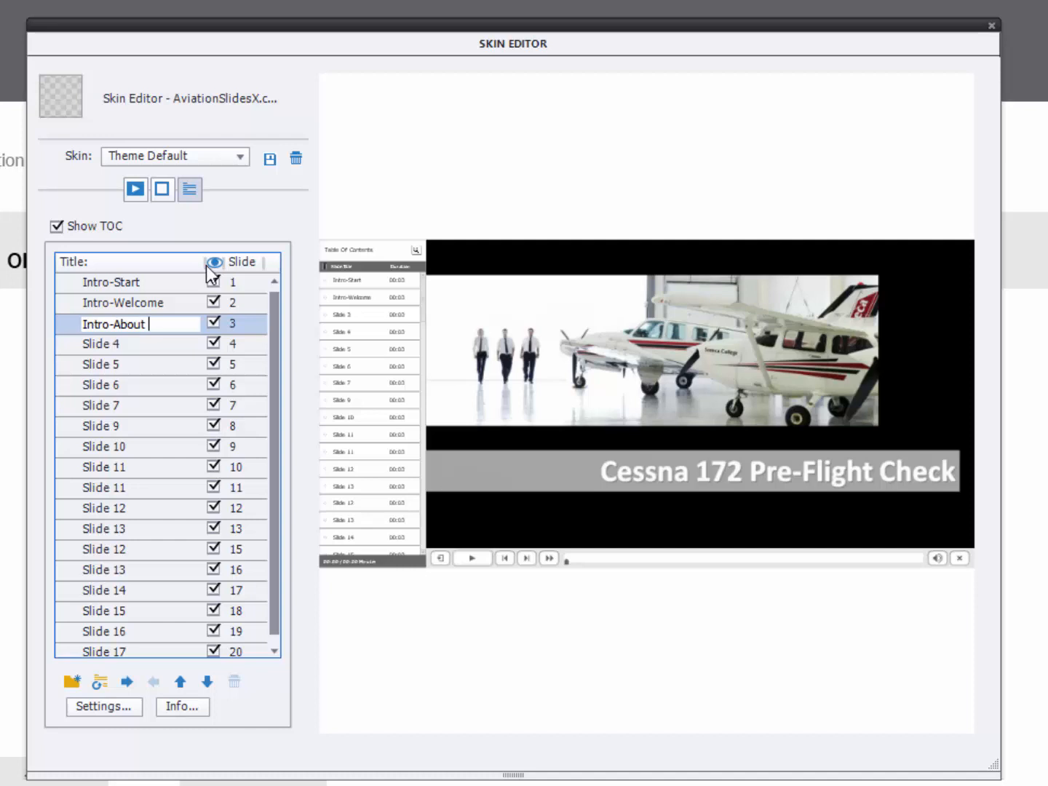
pyautogui.write('The Course')
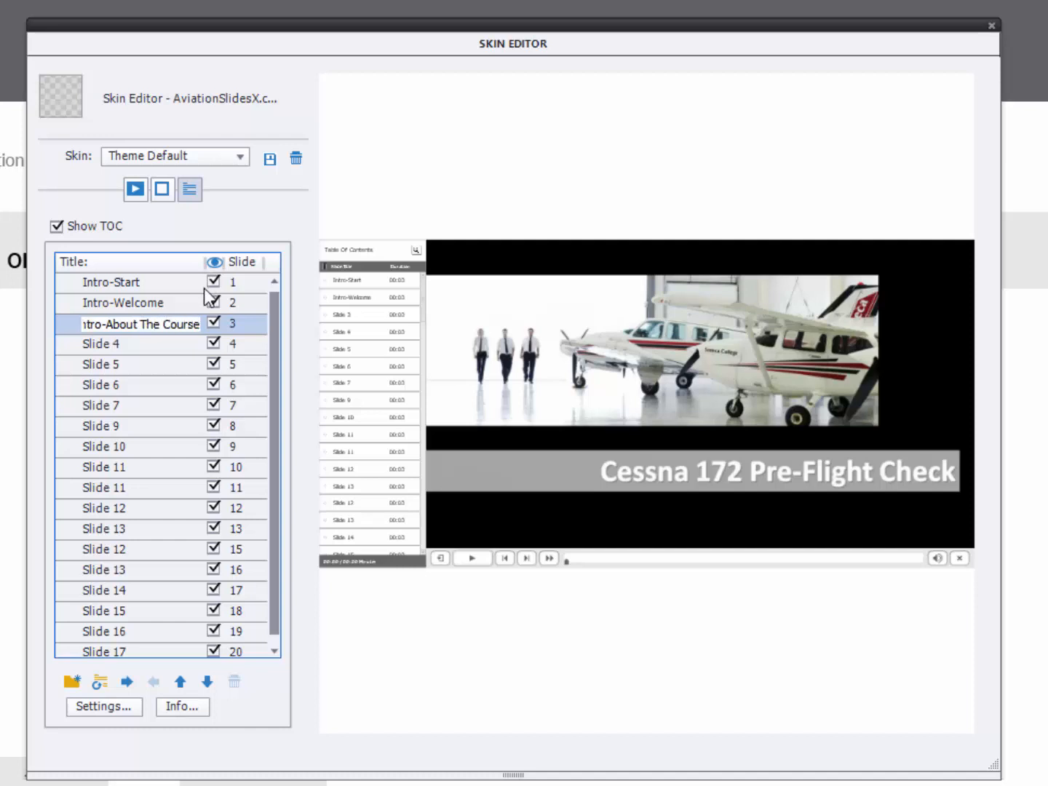
pyautogui.click(130, 431)
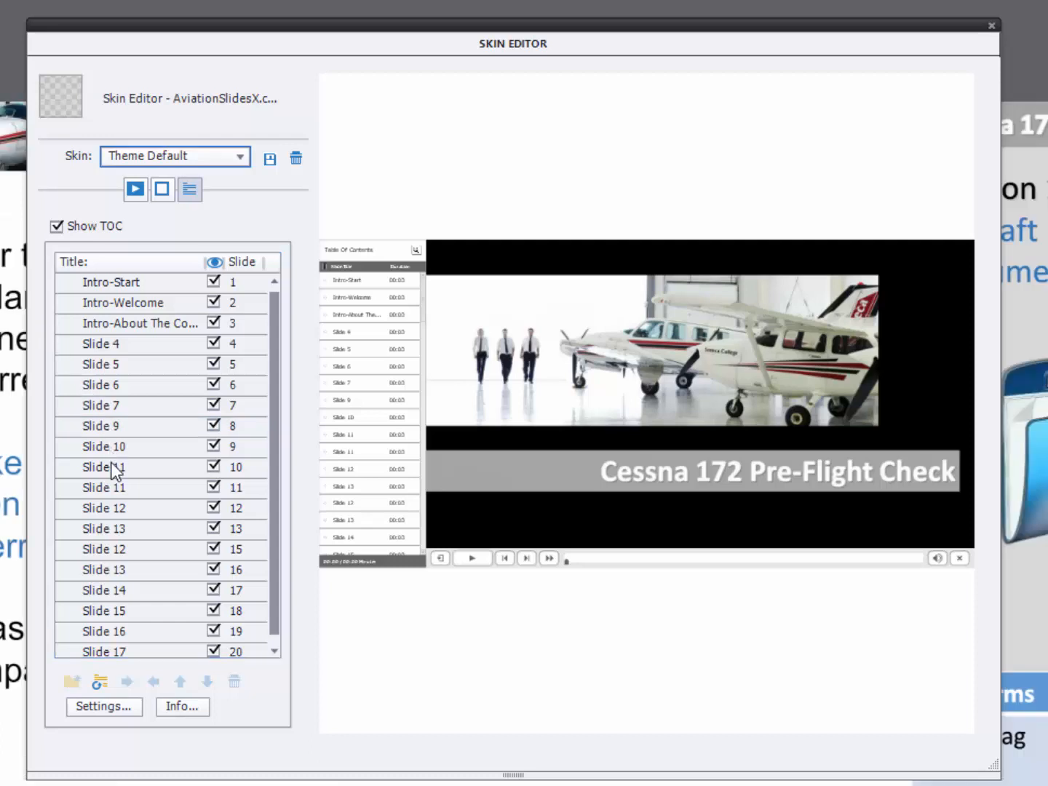
# - Rename the slide 10 table of contents entry to "Aircraft Documentation - Intro" and copy the full title for reuse
pyautogui.click(113, 468)
pyautogui.click(113, 467)
pyautogui.write('Aircraft ')
pyautogui.write('Documen')
pyautogui.write('tation - ')
pyautogui.write('Intro')
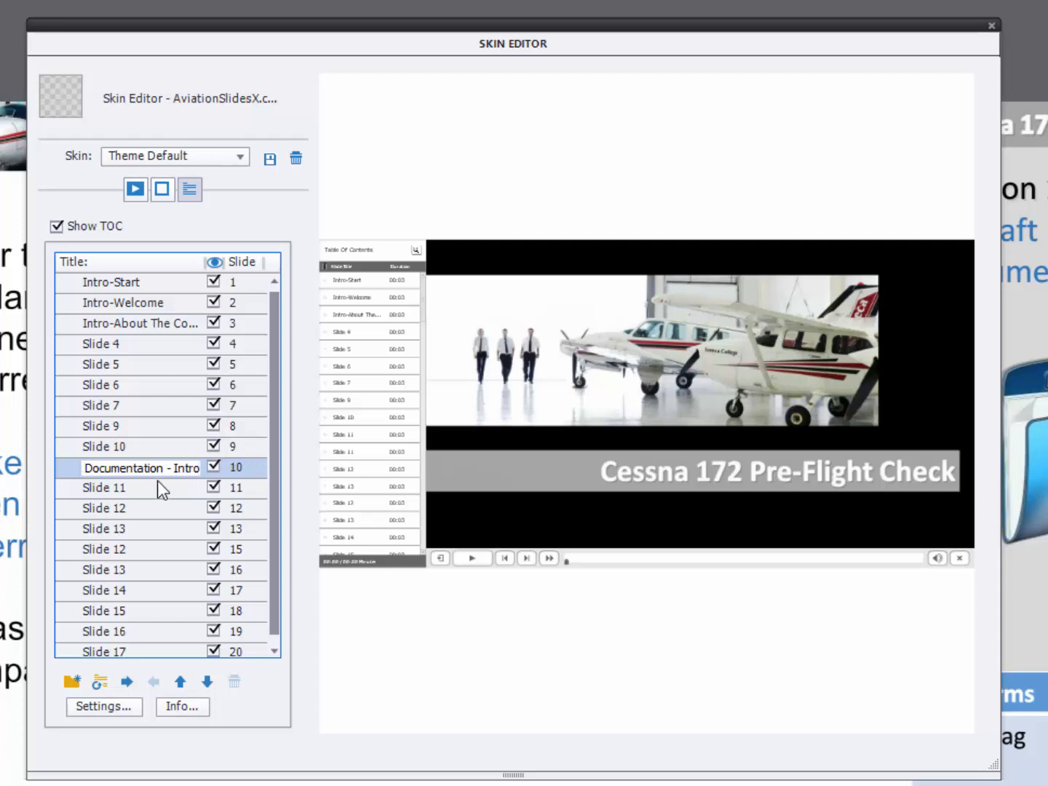
pyautogui.doubleClick(155, 466)
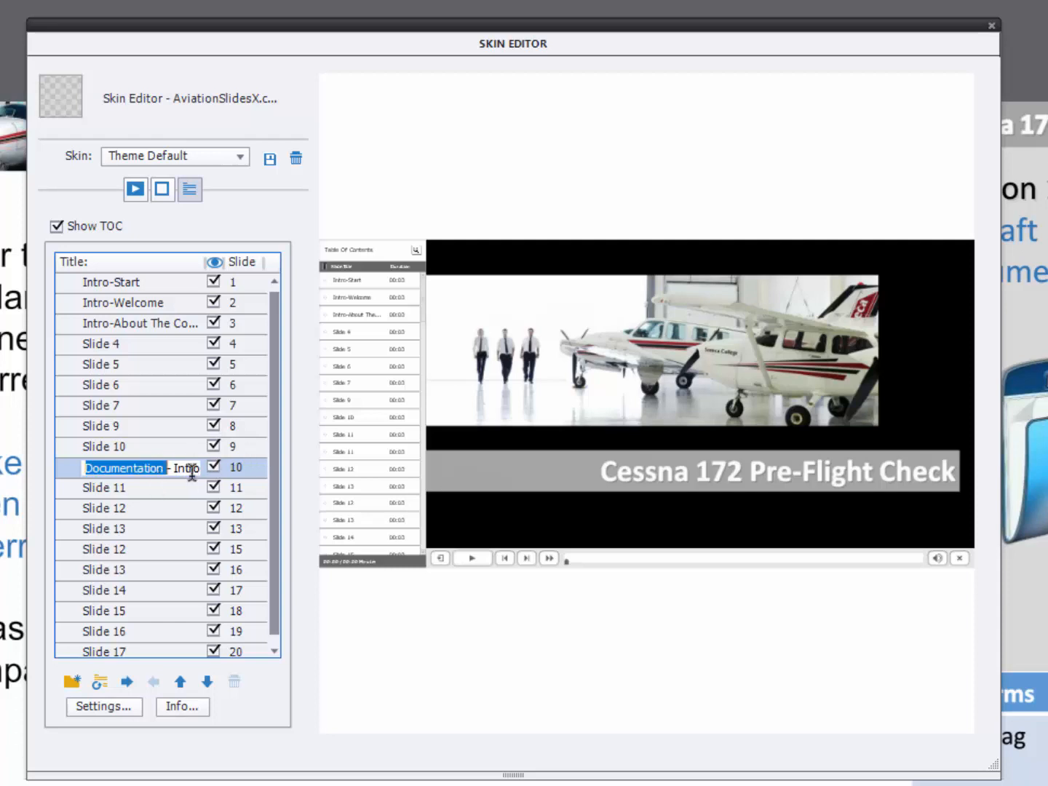
pyautogui.moveTo(197, 467); pyautogui.dragTo(39, 477)
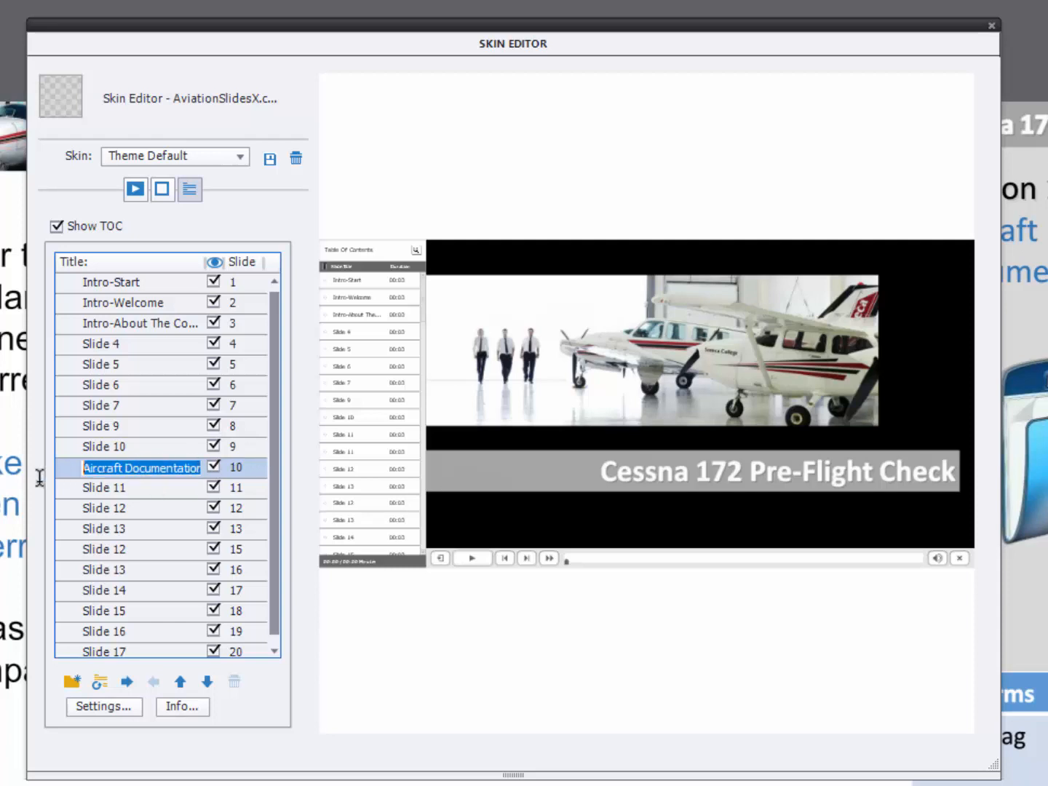
# - Give the slide 11 table of contents entry the title "Aircraft Documentation - Intro", reusing the copied text
pyautogui.click(88, 487)
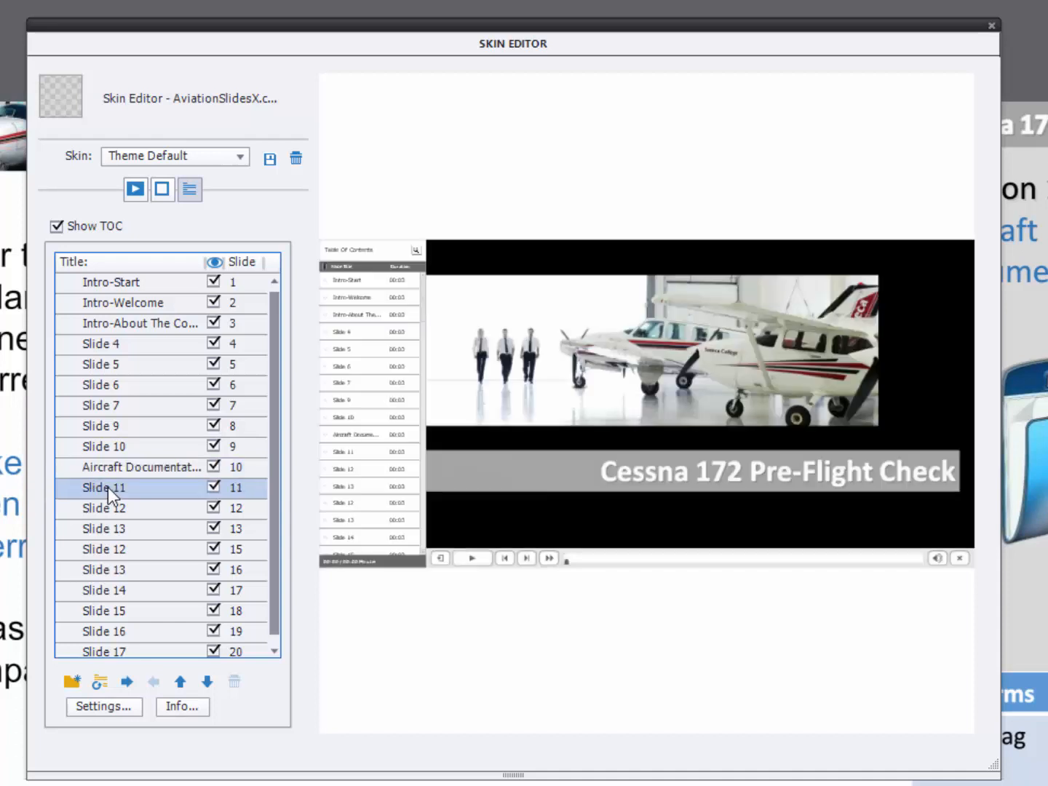
pyautogui.click(108, 487)
pyautogui.write('Documentation - Intro')
pyautogui.doubleClick(181, 488)
pyautogui.write('Demo')
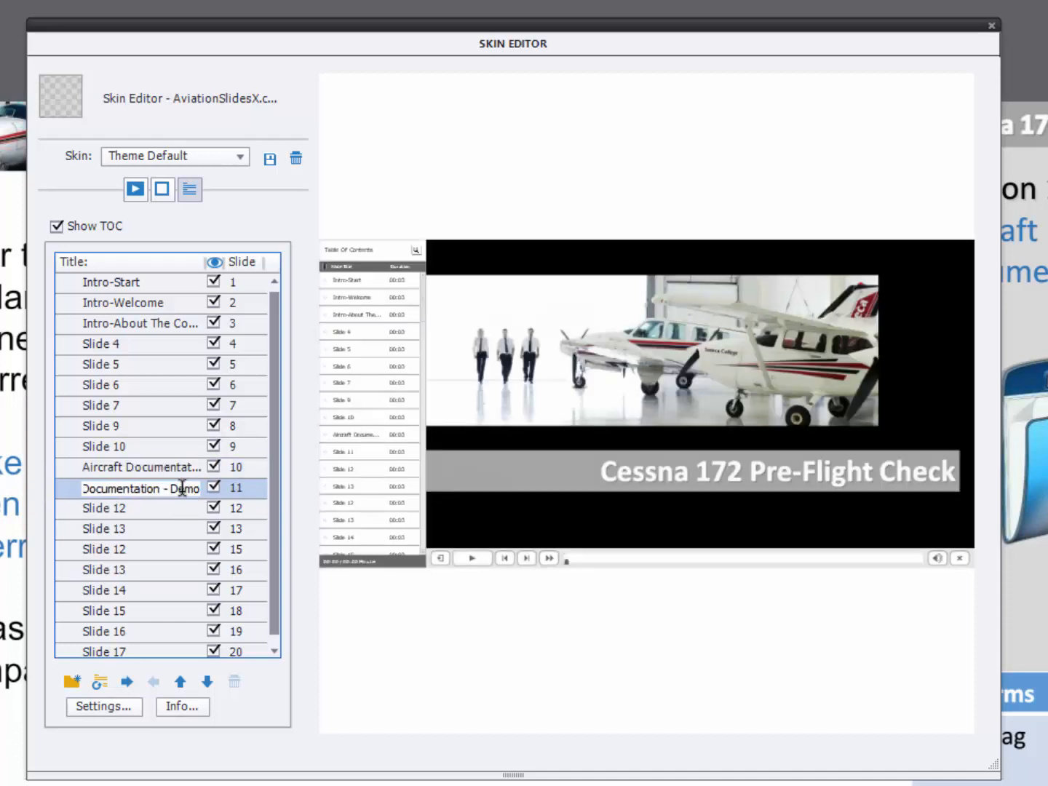
pyautogui.doubleClick(174, 488)
pyautogui.write('Intro')
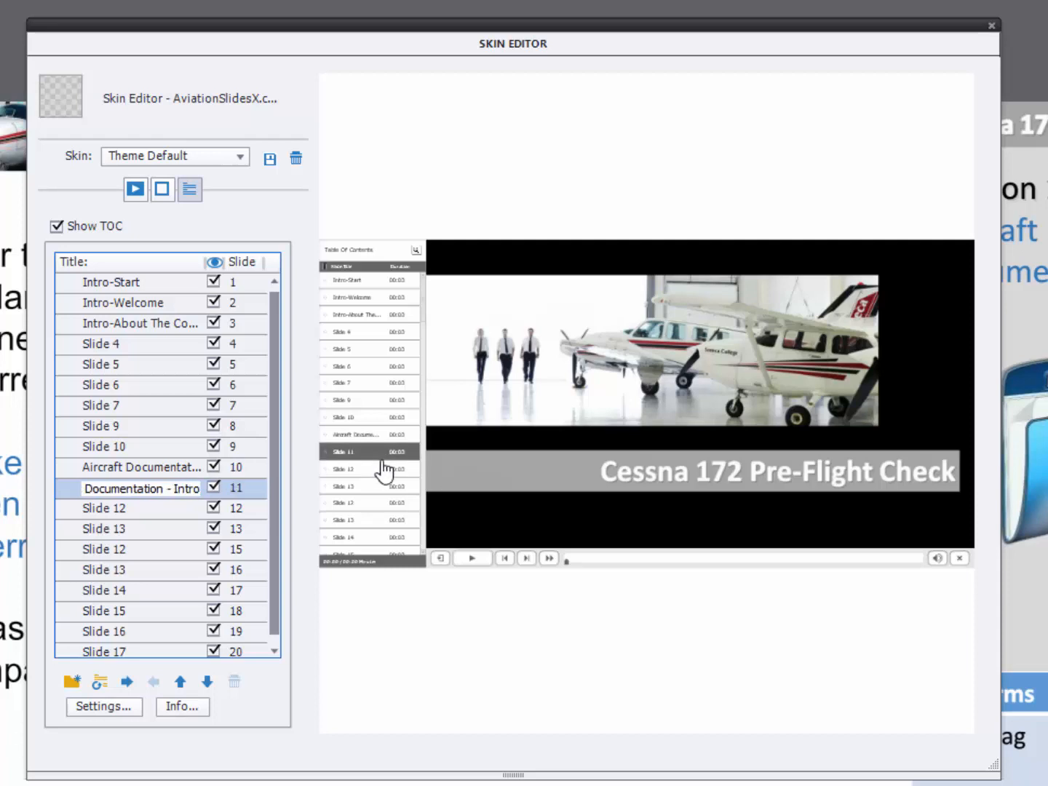
# - Paste the copied title into the slide 12 entry and change it to "Aircraft Documentation - Demo"
pyautogui.click(146, 511)
pyautogui.click(146, 508)
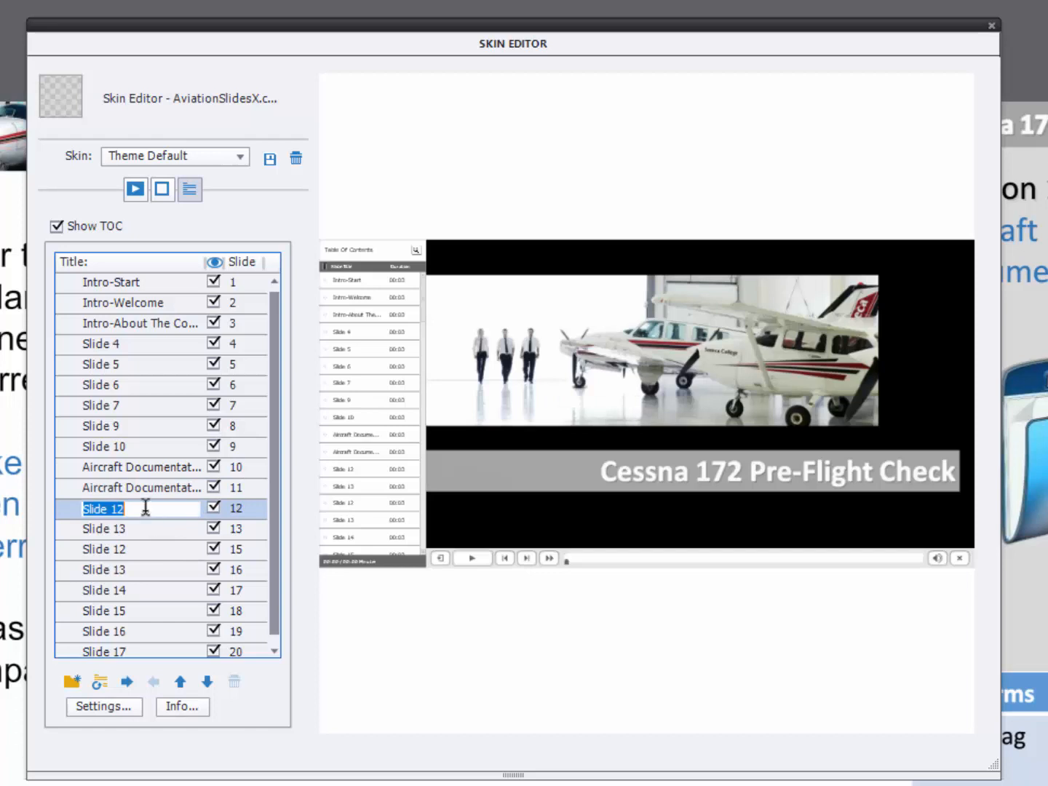
pyautogui.hotkey('ctrl', 'v')
pyautogui.doubleClick(187, 508)
pyautogui.write('Demo')
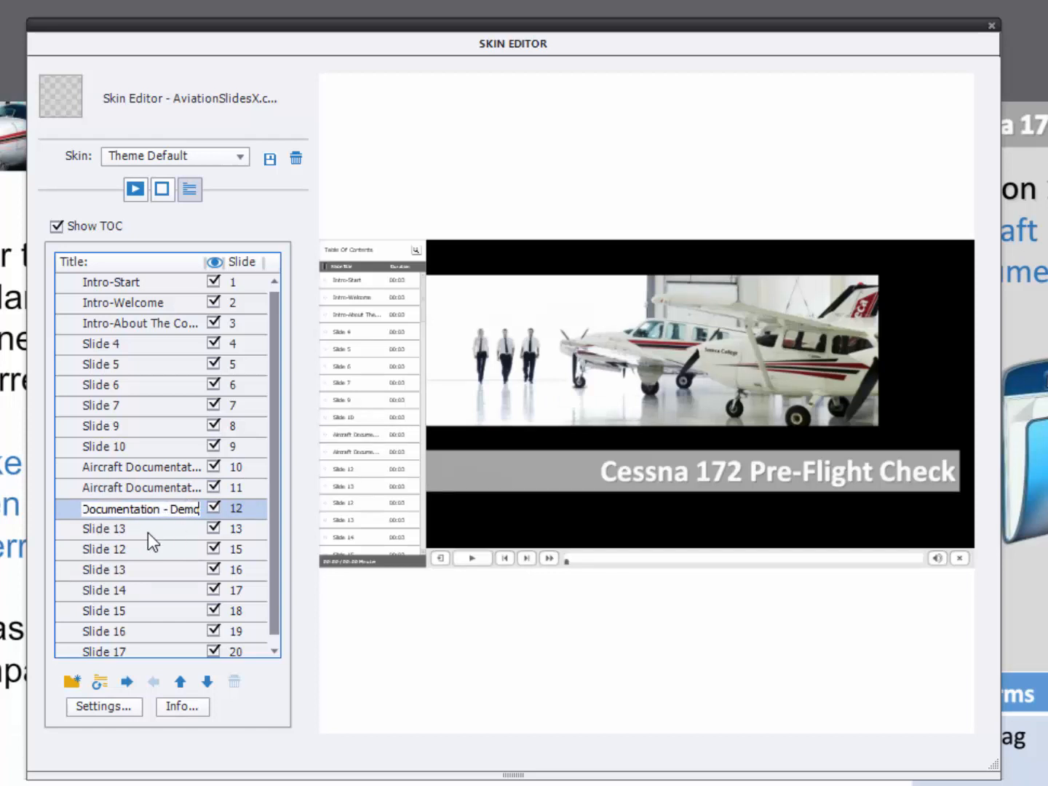
pyautogui.click(370, 653)
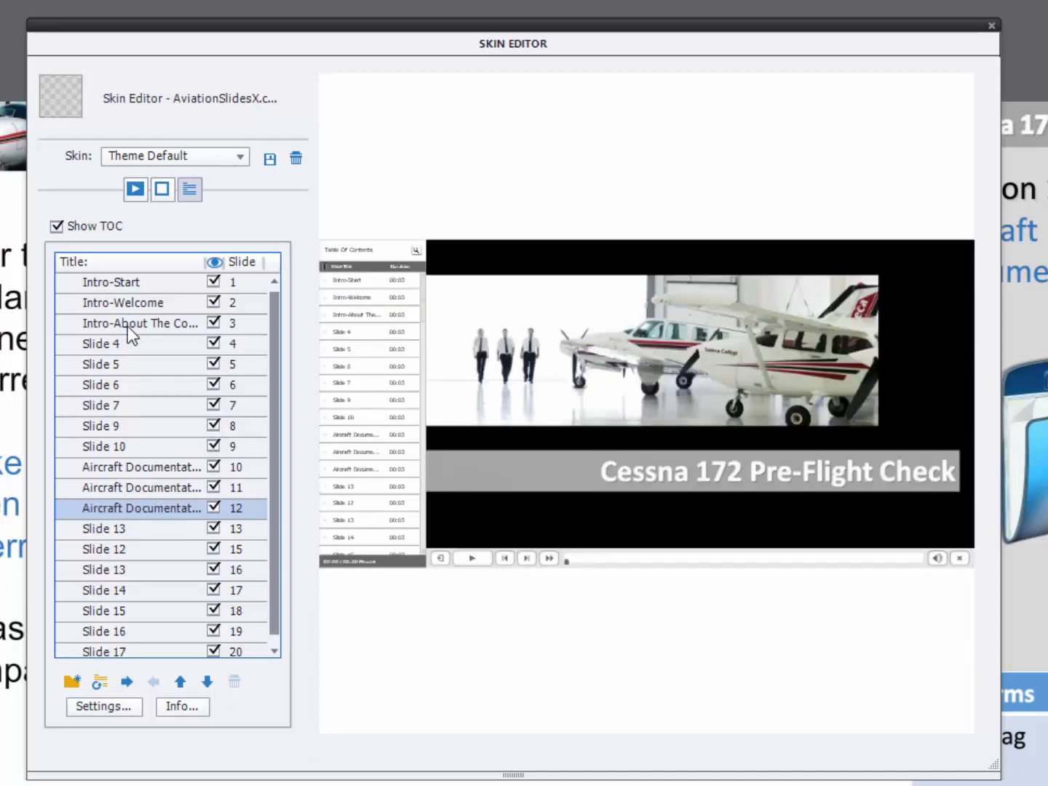
# - Paste the copied title into the slide 13 entry and change it to "Aircraft Documentation - Quiz"
pyautogui.click(136, 529)
pyautogui.click(137, 528)
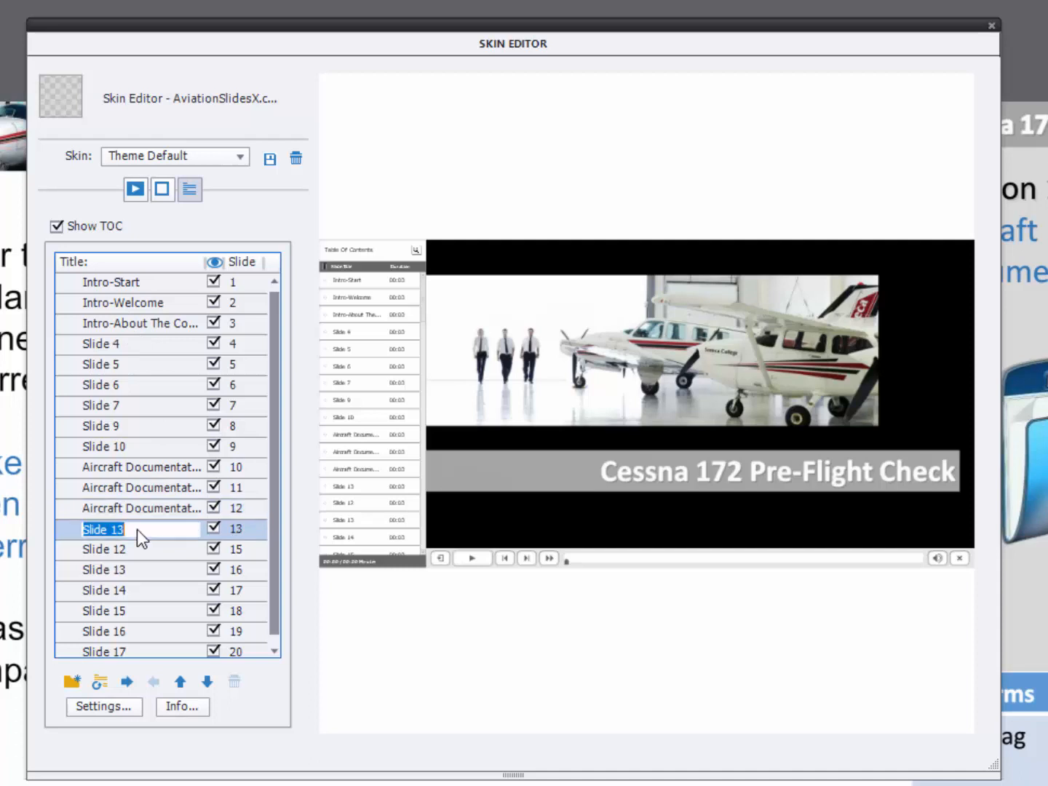
pyautogui.write('Documentation - Intro')
pyautogui.doubleClick(187, 529)
pyautogui.write('Quiz')
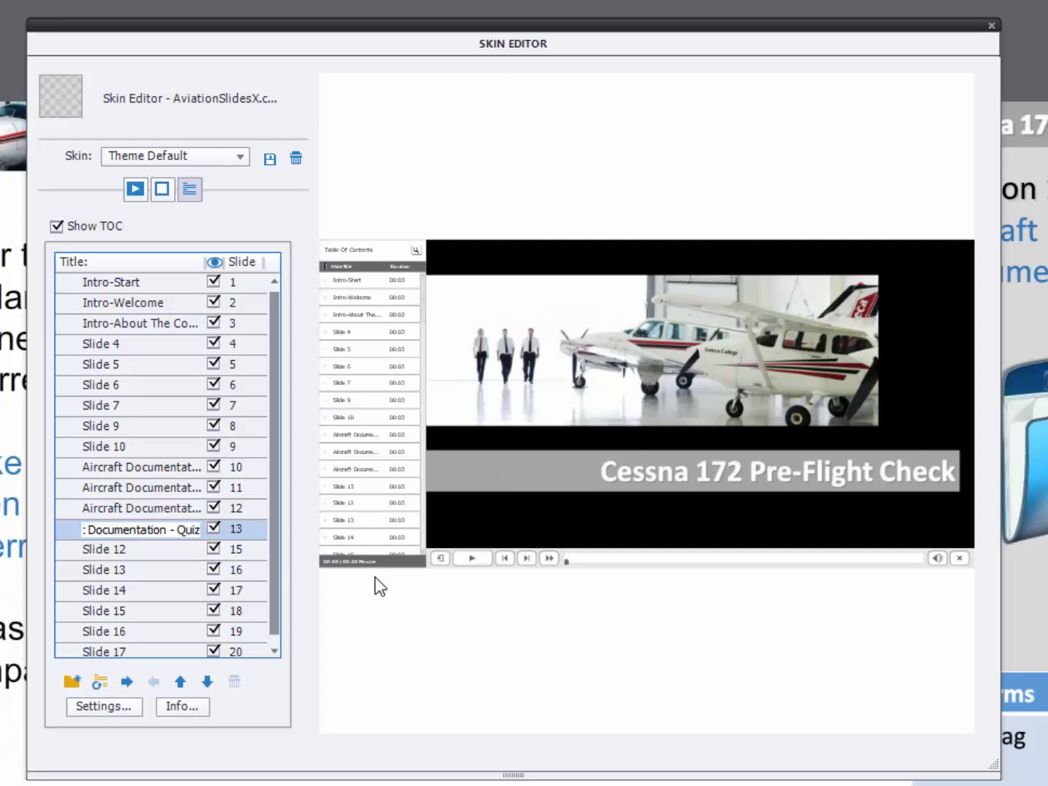
pyautogui.press('Return')
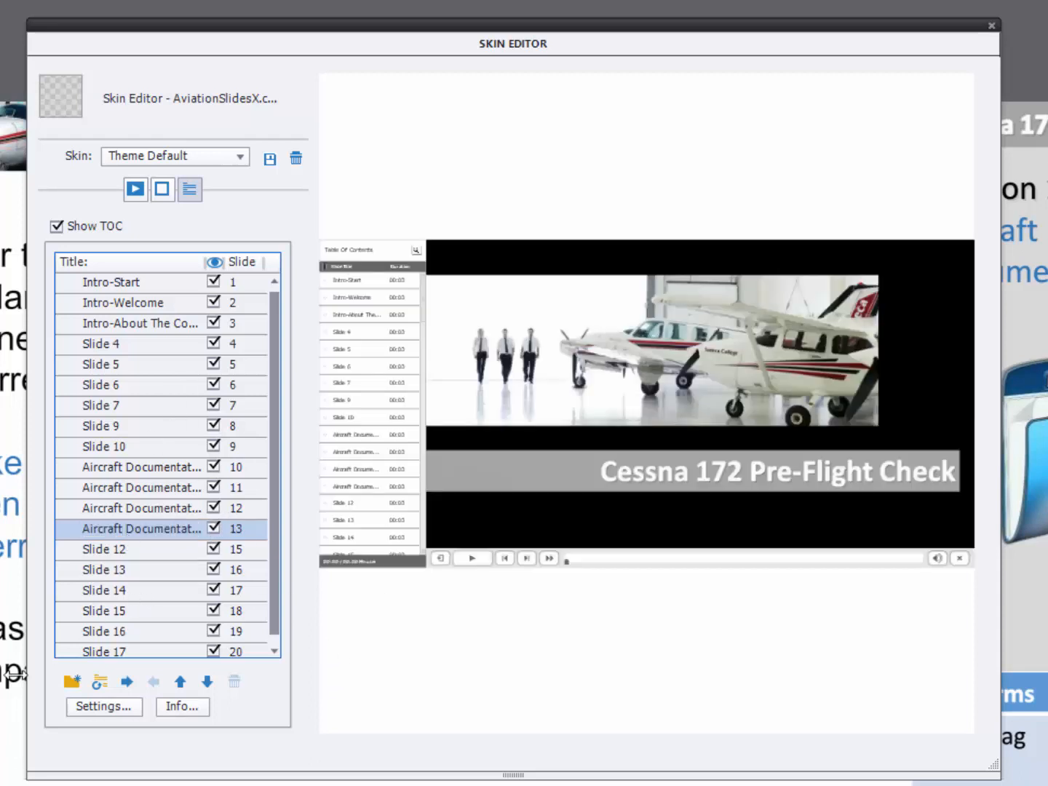
# - In the TOC settings, compare the Overlay and Separate styles, choose Overlay and apply the settings
pyautogui.click(128, 705)
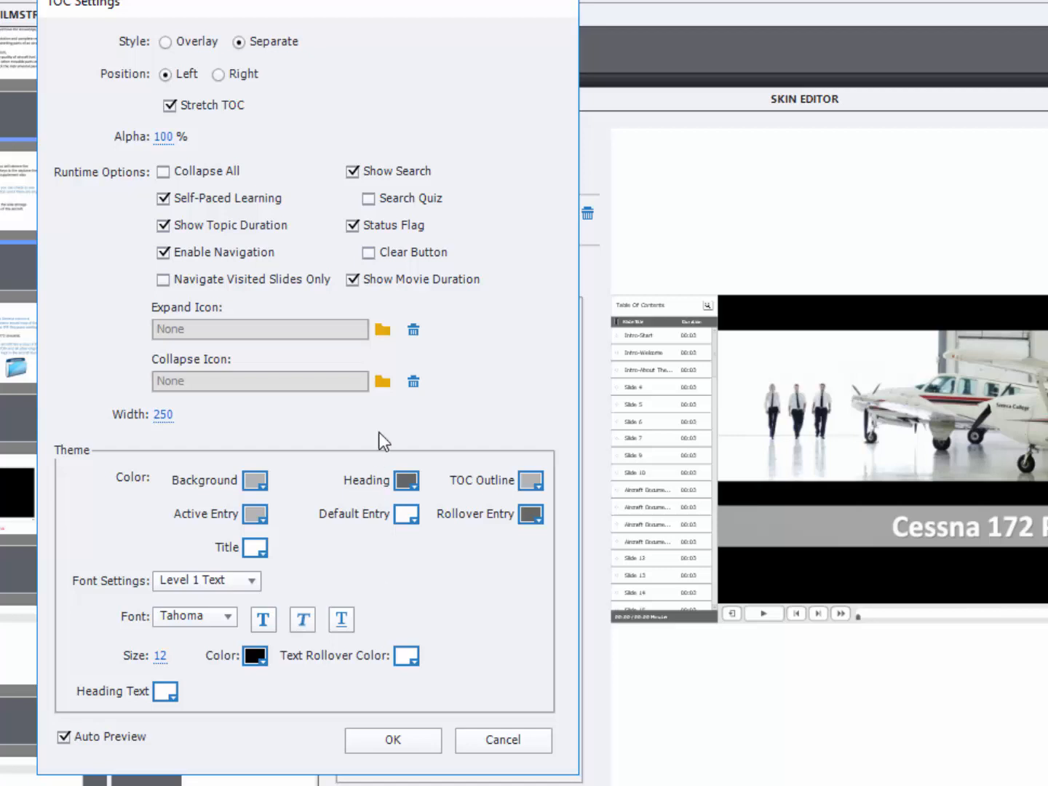
pyautogui.click(167, 42)
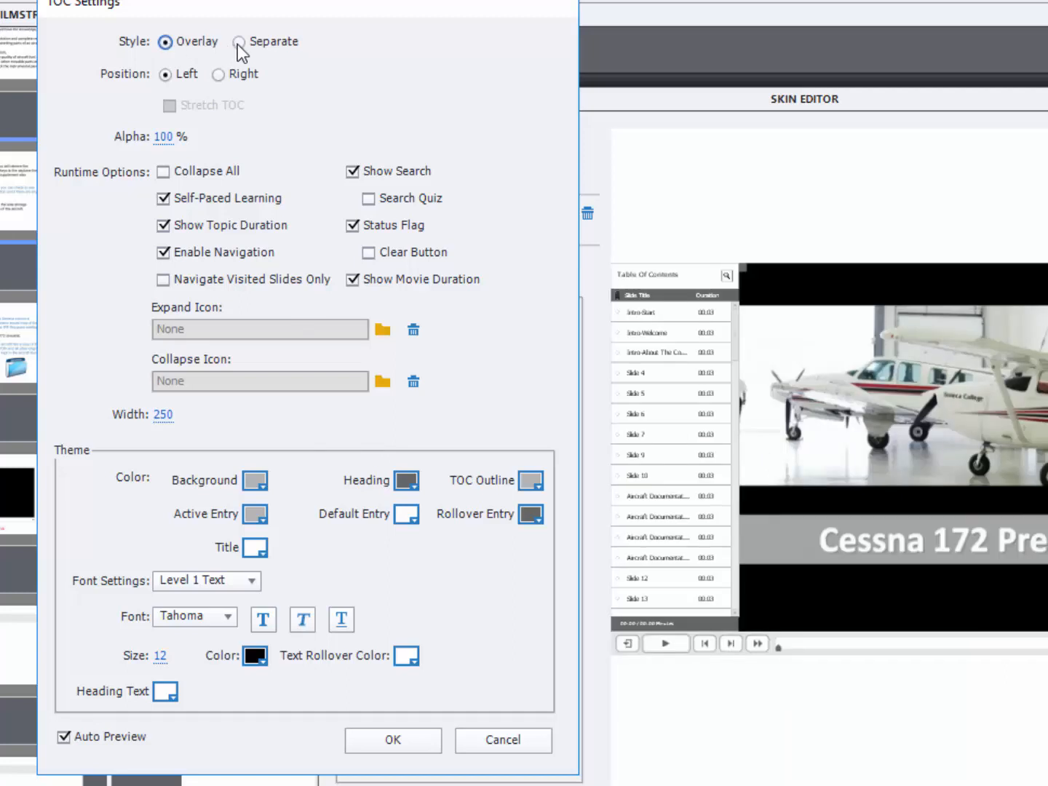
pyautogui.click(238, 43)
pyautogui.click(167, 43)
pyautogui.click(422, 738)
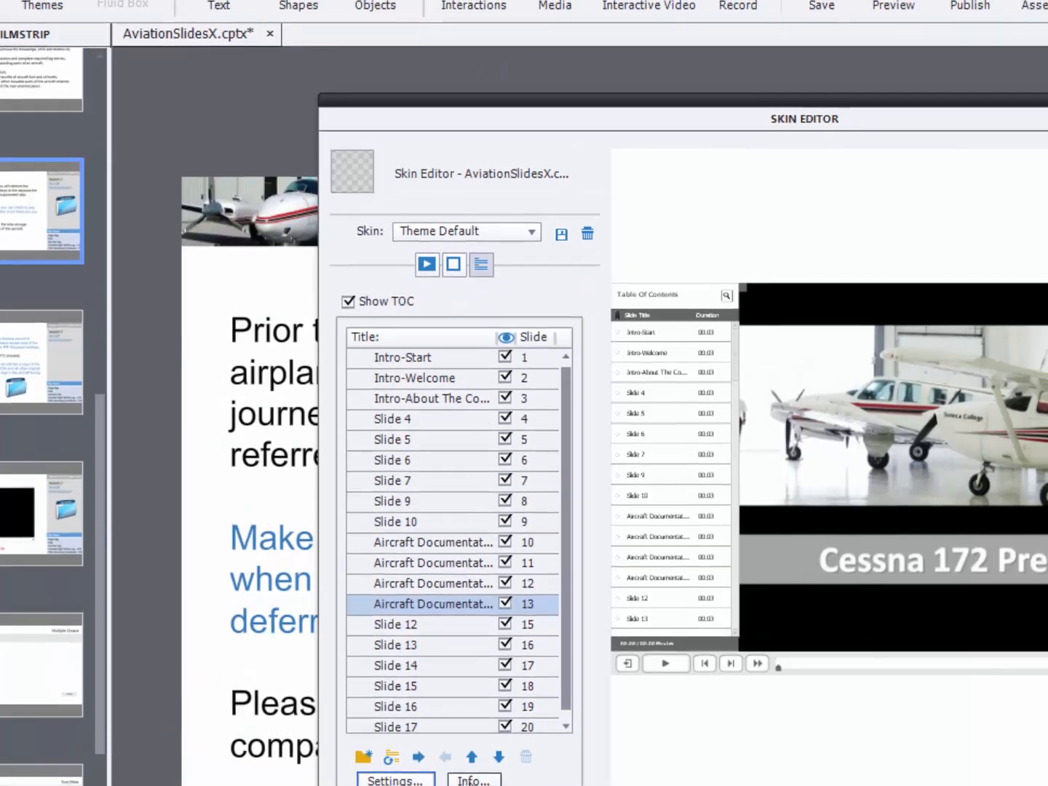
# - Look over the TOC information fields, accept the form and close the Skin Editor
pyautogui.click(477, 759)
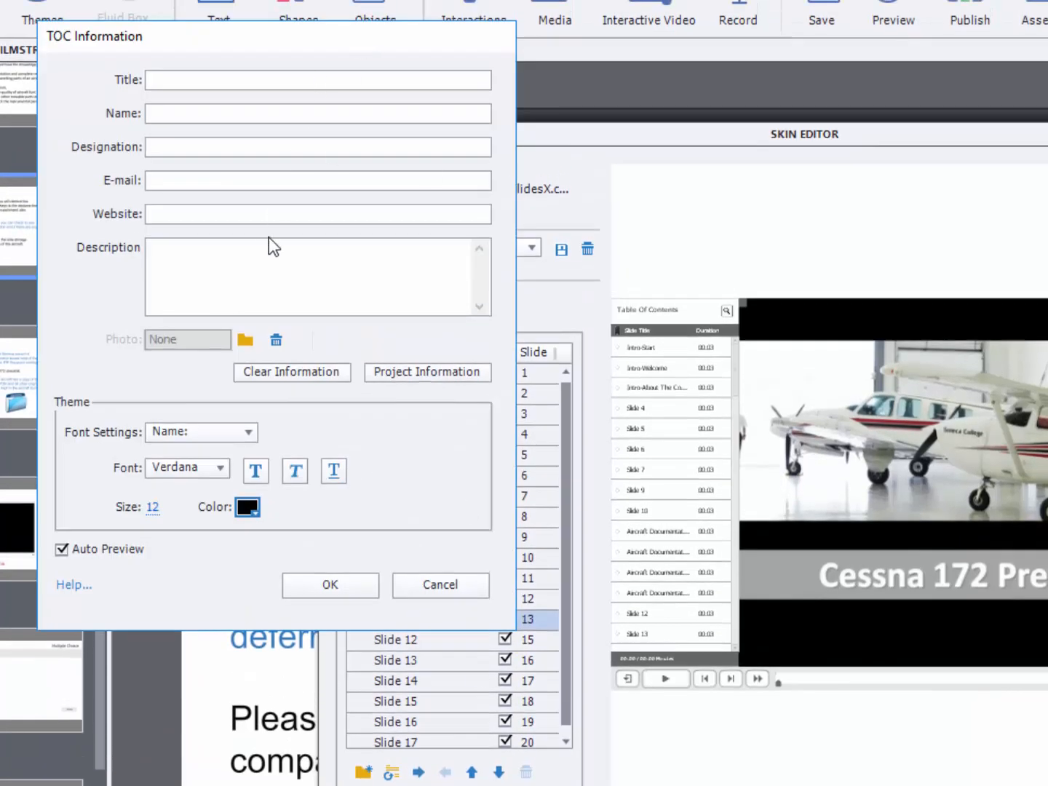
pyautogui.click(334, 585)
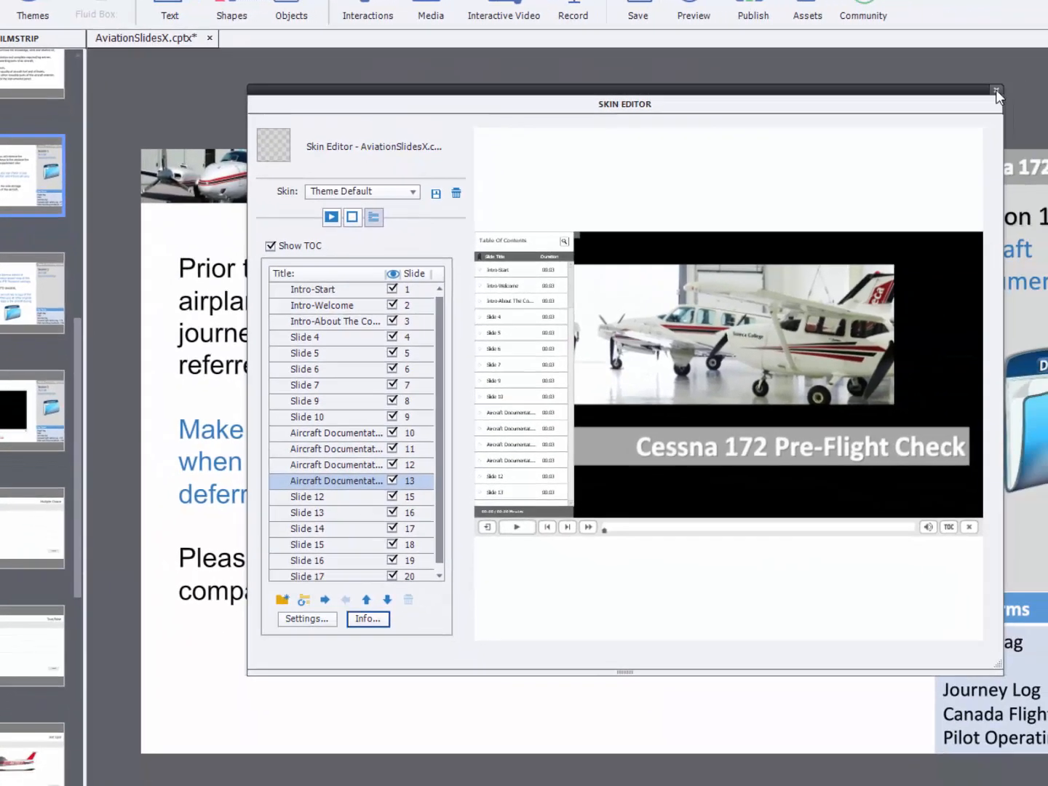
pyautogui.click(995, 91)
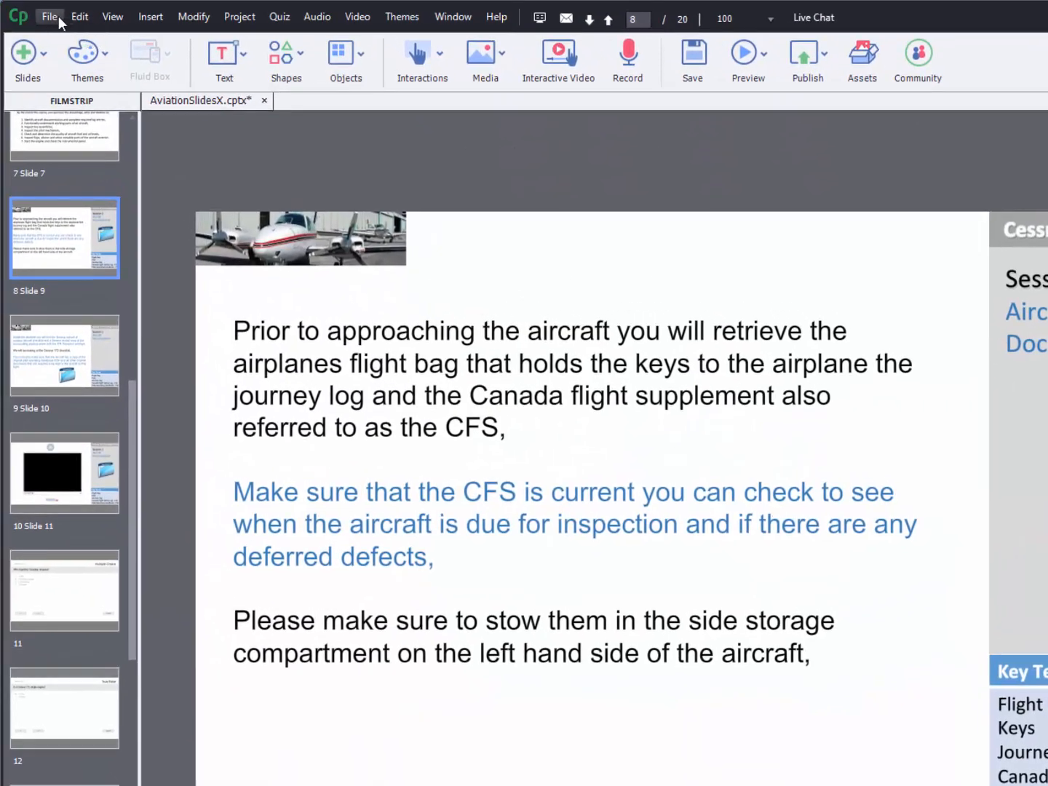
# - Save the project as the Captivate file AviationSlidesX in the Aviation folder
pyautogui.click(49, 15)
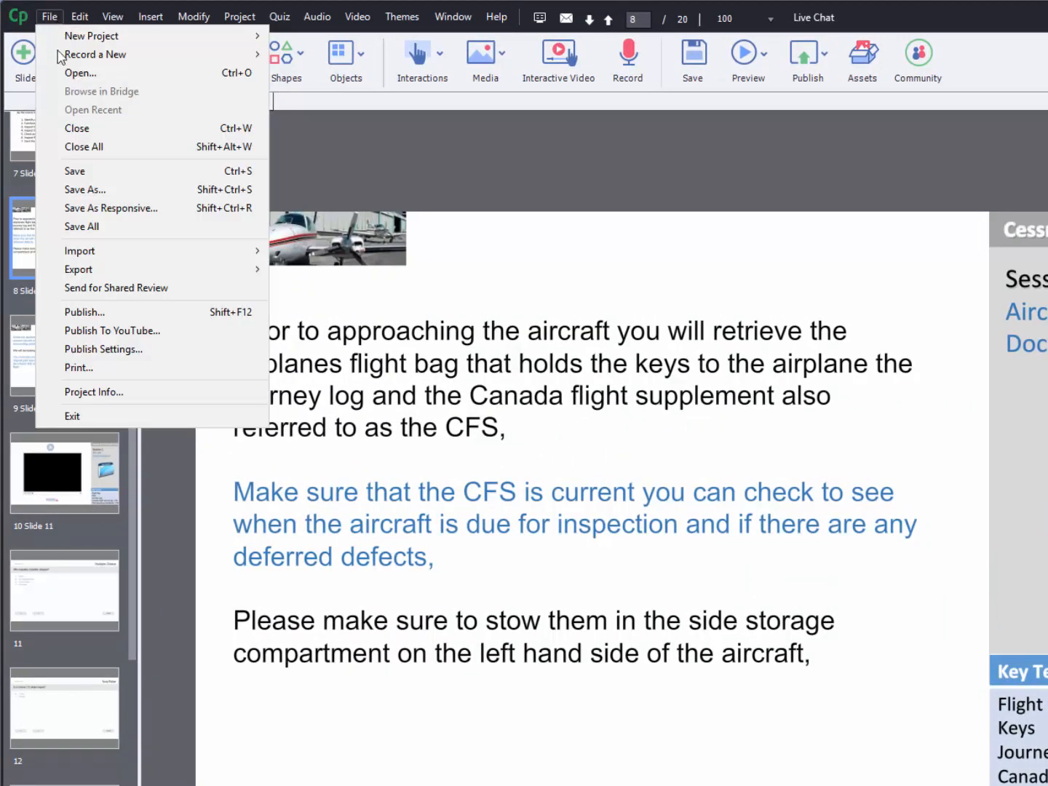
pyautogui.click(93, 190)
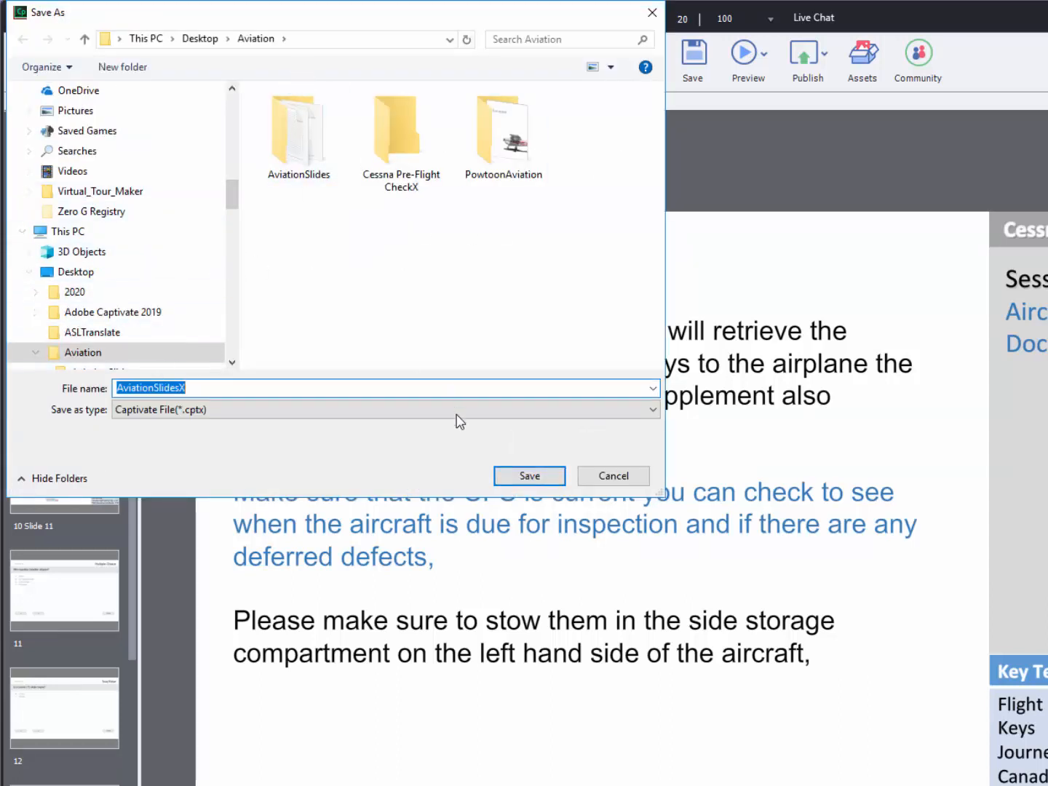
pyautogui.click(556, 477)
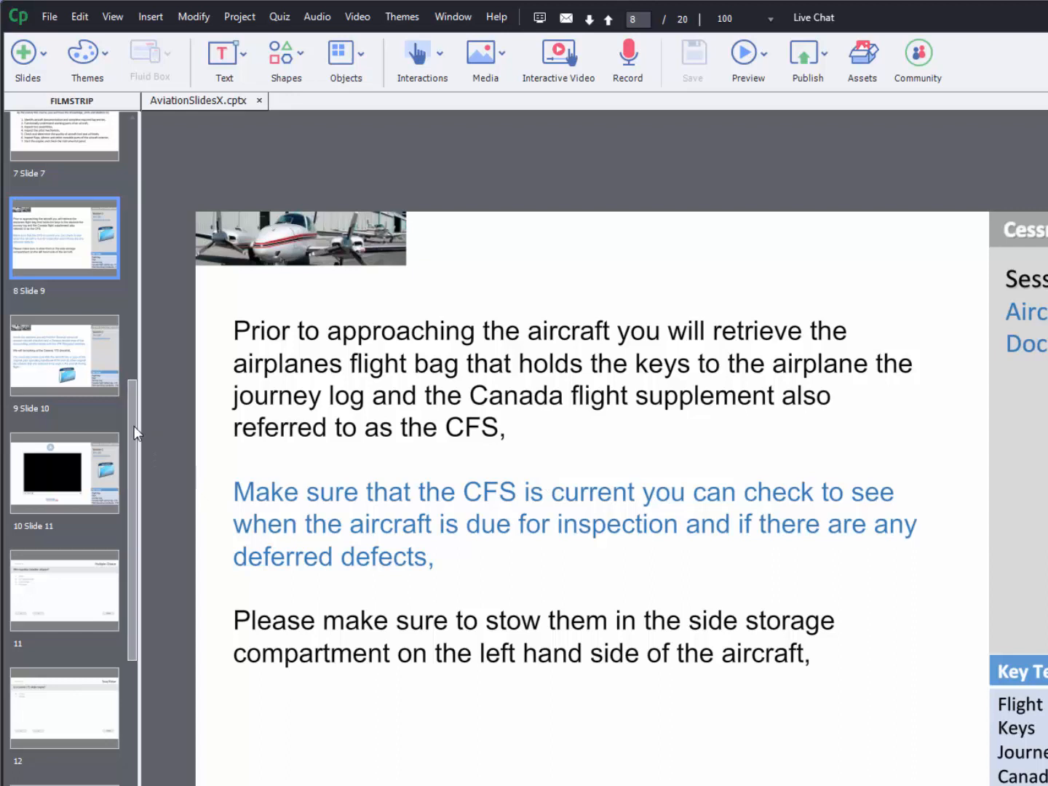
pyautogui.scroll(-8, 119, 589)
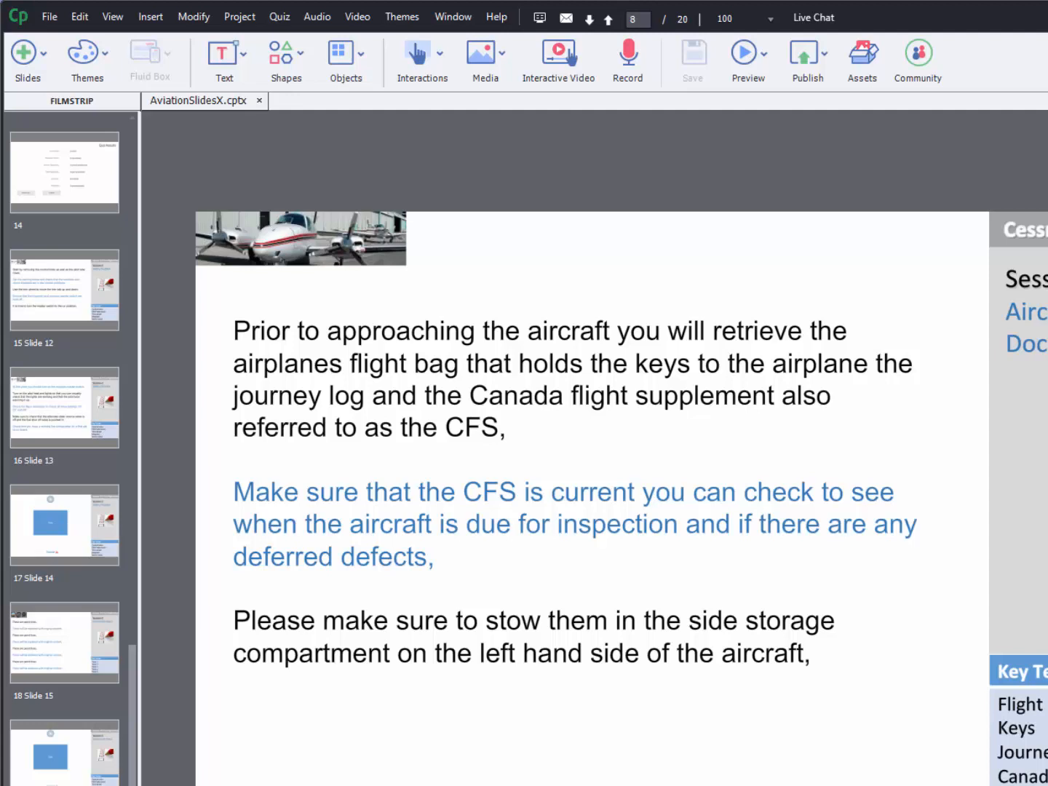
# - Add a 360 slide at the end of the project, following slide 20
pyautogui.press('End')
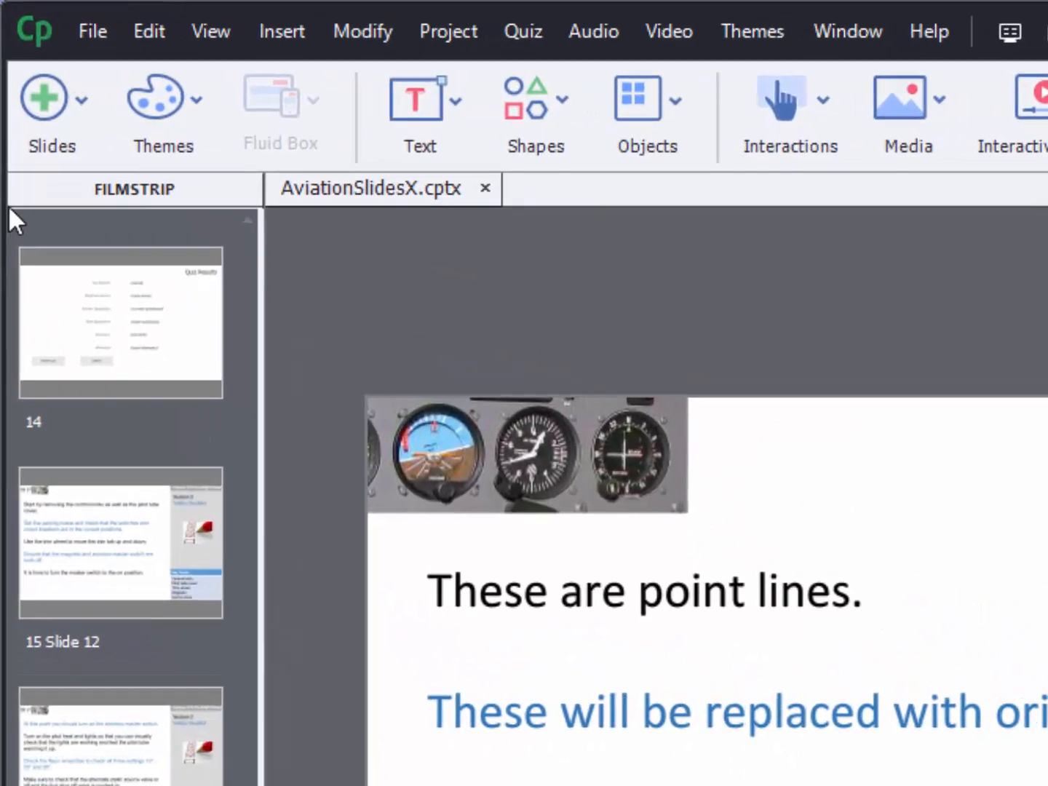
pyautogui.click(83, 123)
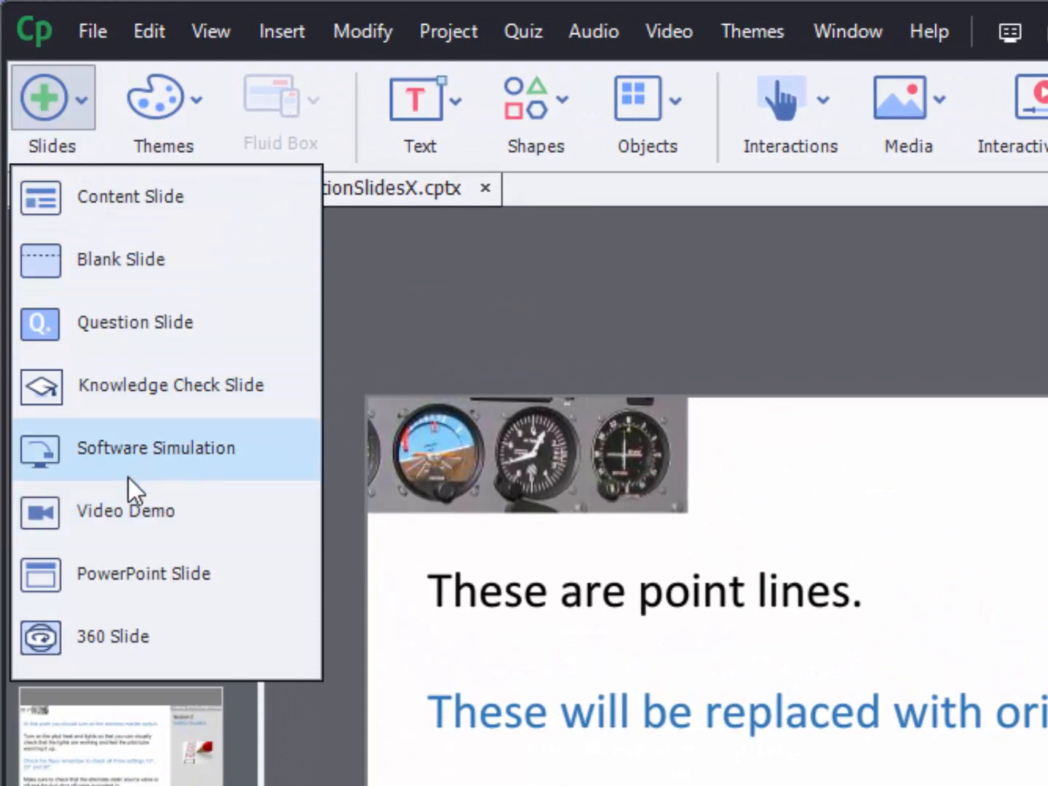
pyautogui.click(160, 638)
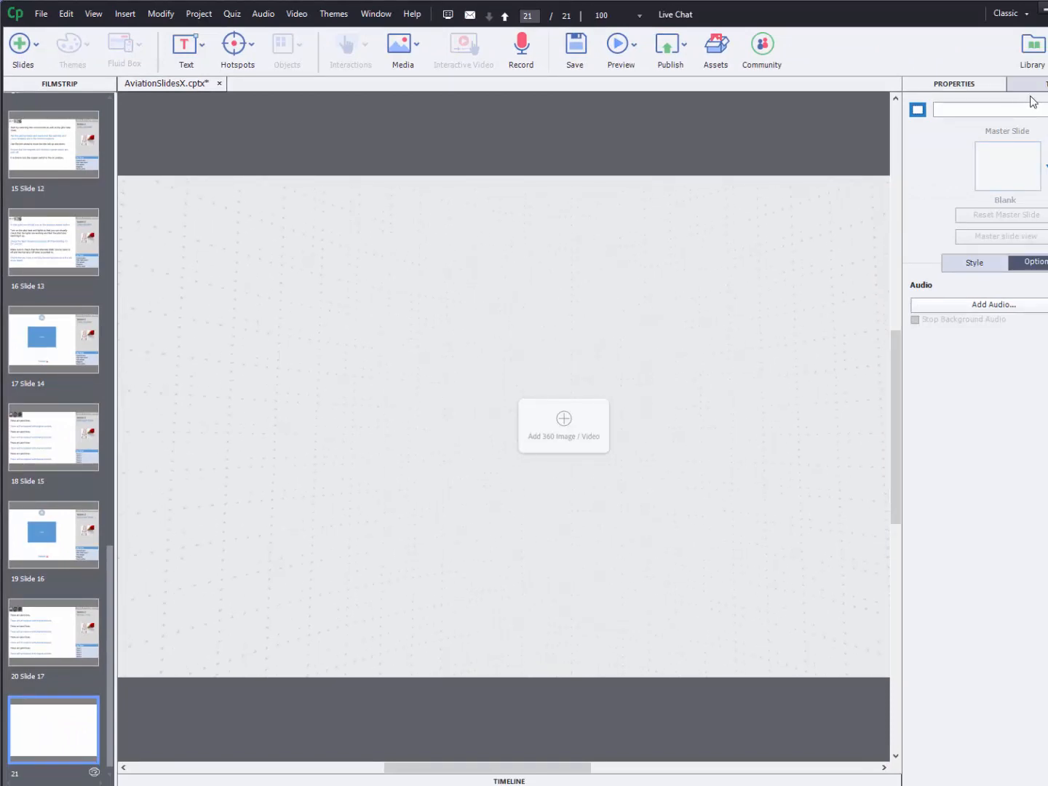
pyautogui.click(1047, 49)
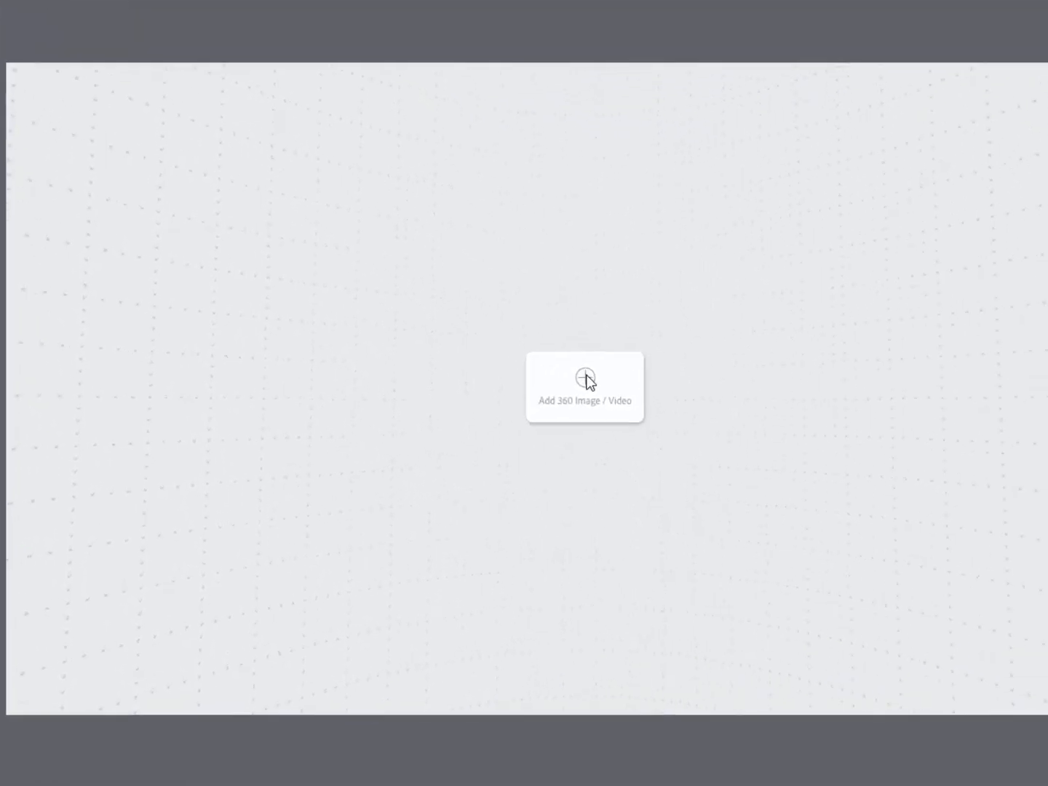
# - Import the 360-degree hangar image 01 from the Flight folder as the background of the new slide
pyautogui.click(609, 418)
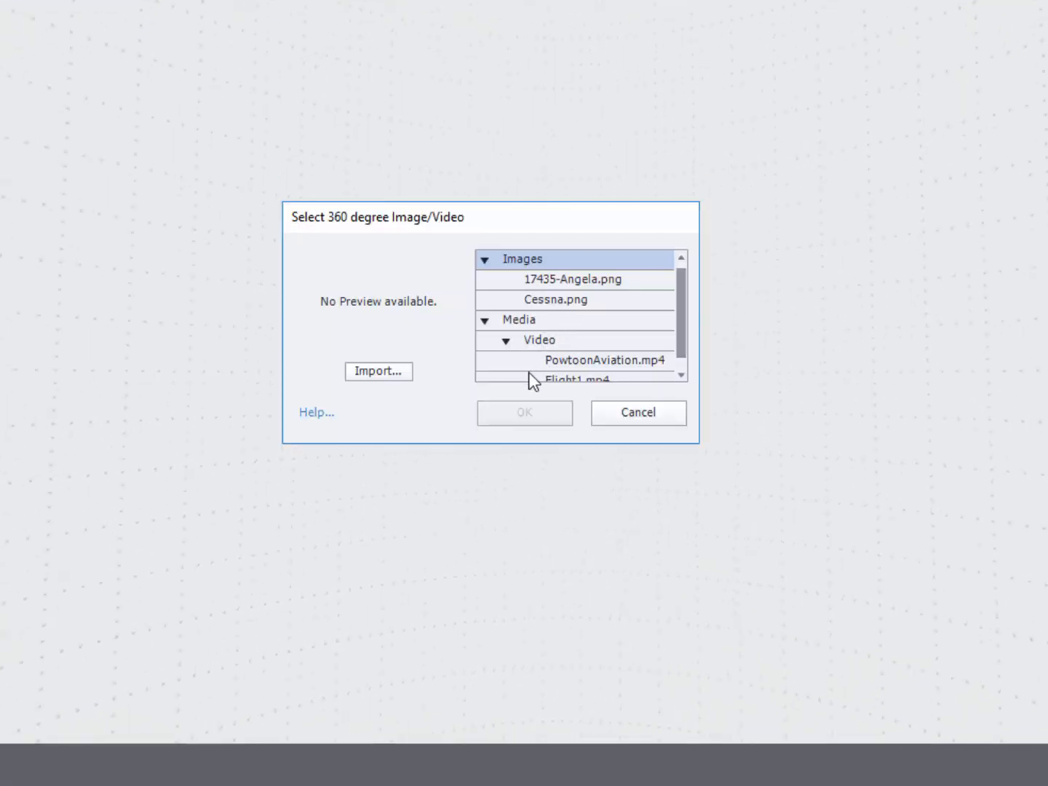
pyautogui.click(354, 375)
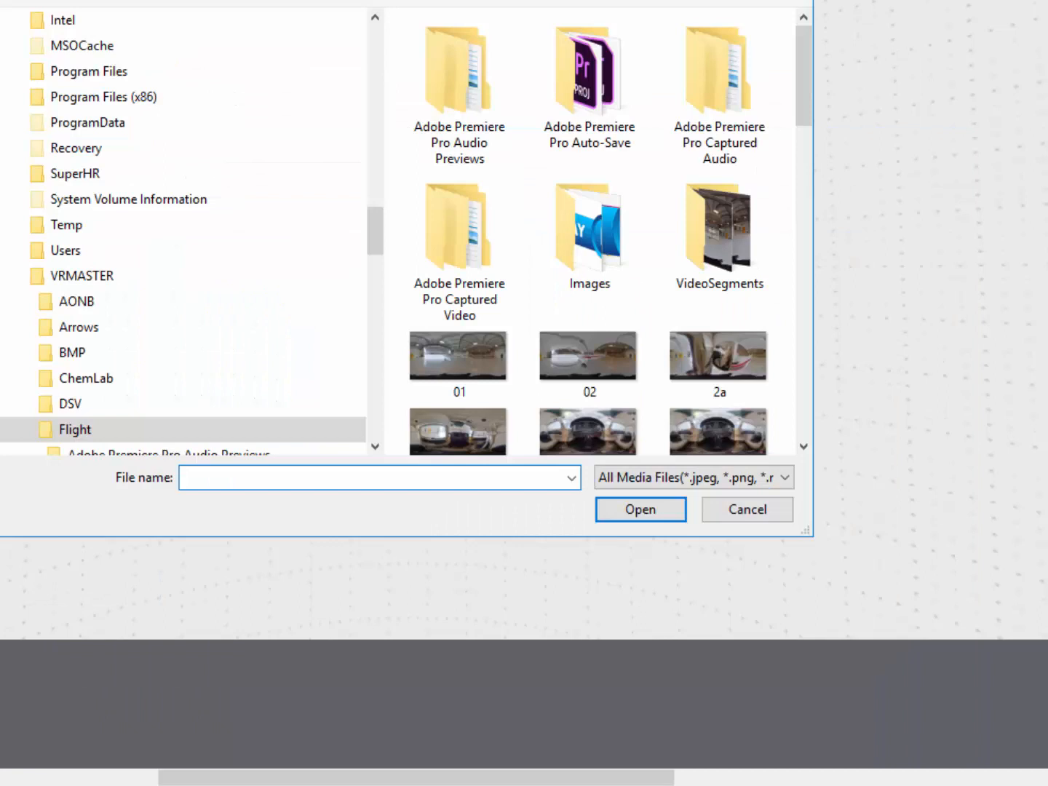
pyautogui.moveTo(801, 110)
pyautogui.mouseDown()
pyautogui.moveTo(802, 139)
pyautogui.moveTo(791, 131)
pyautogui.mouseUp()
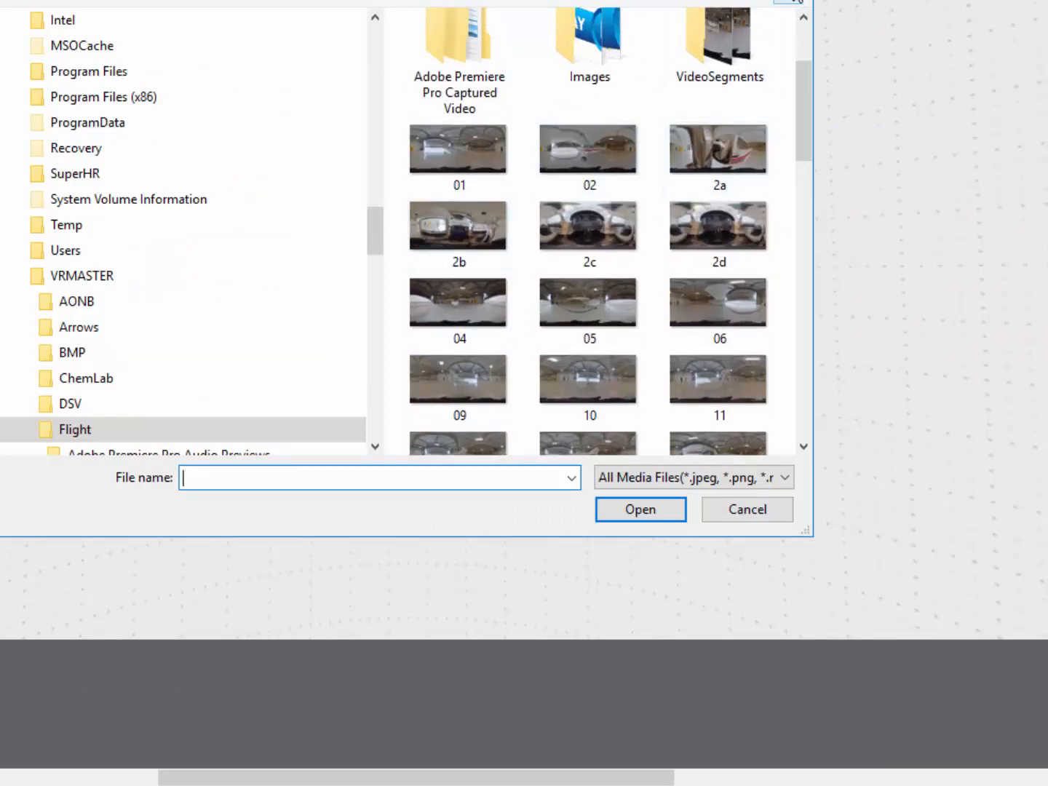
pyautogui.click(719, 3)
pyautogui.click(742, 0)
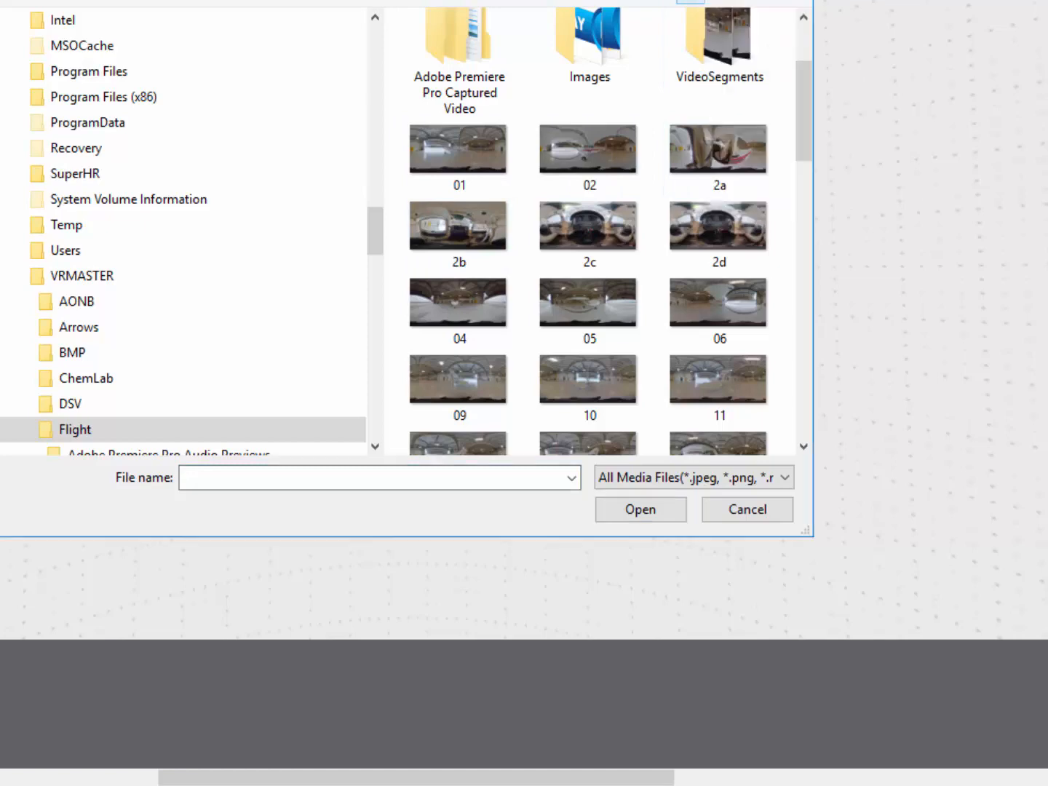
pyautogui.moveTo(800, 63); pyautogui.dragTo(804, 99)
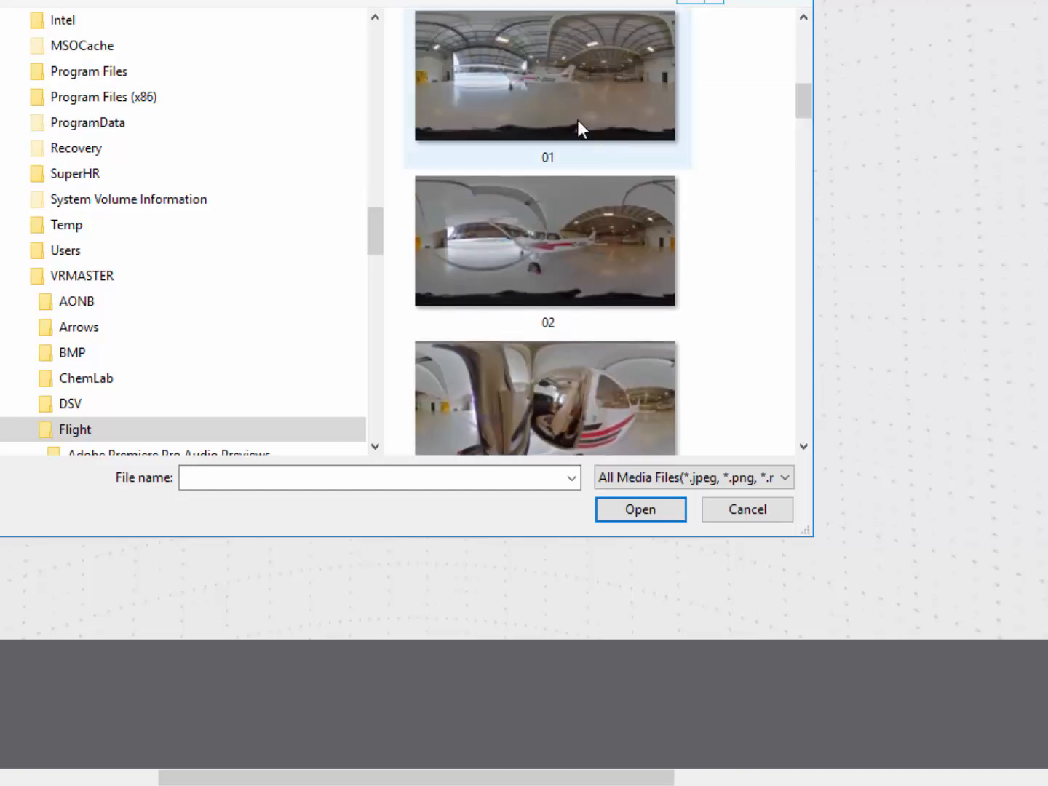
pyautogui.click(579, 127)
pyautogui.click(616, 517)
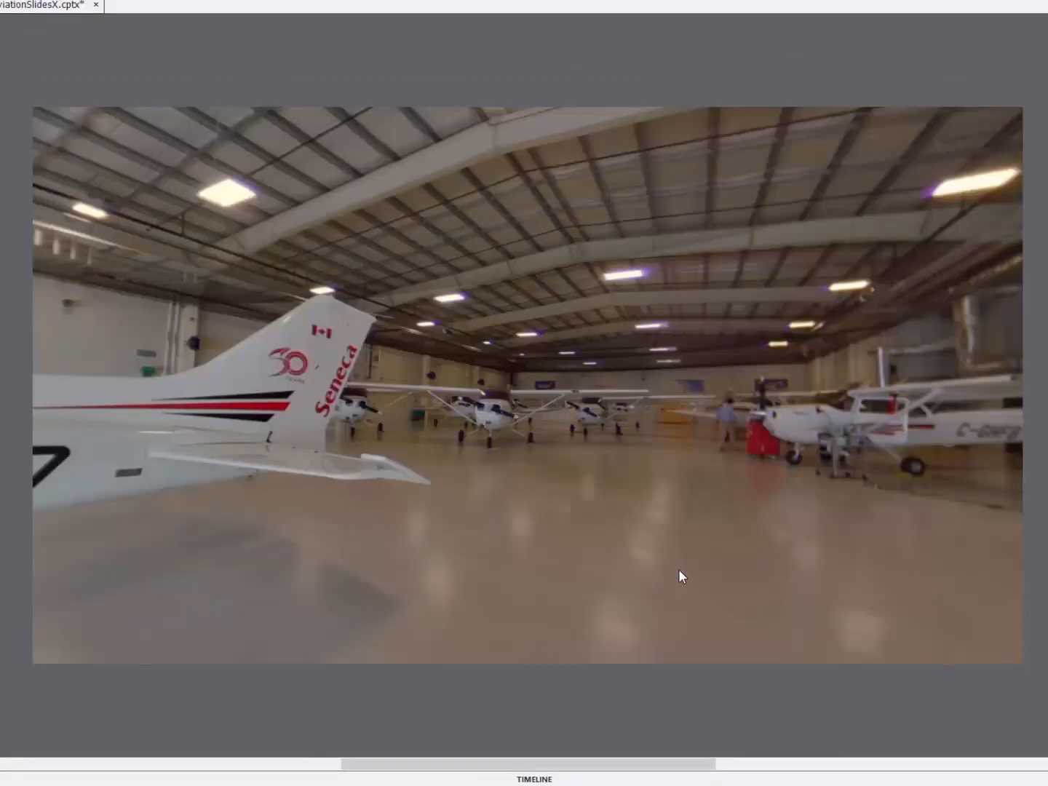
# - Turn the 360 view to the aircraft's side and place a text label on the hangar wall above the fuselage
pyautogui.moveTo(700, 390); pyautogui.dragTo(901, 403)
pyautogui.moveTo(296, 416); pyautogui.dragTo(691, 404)
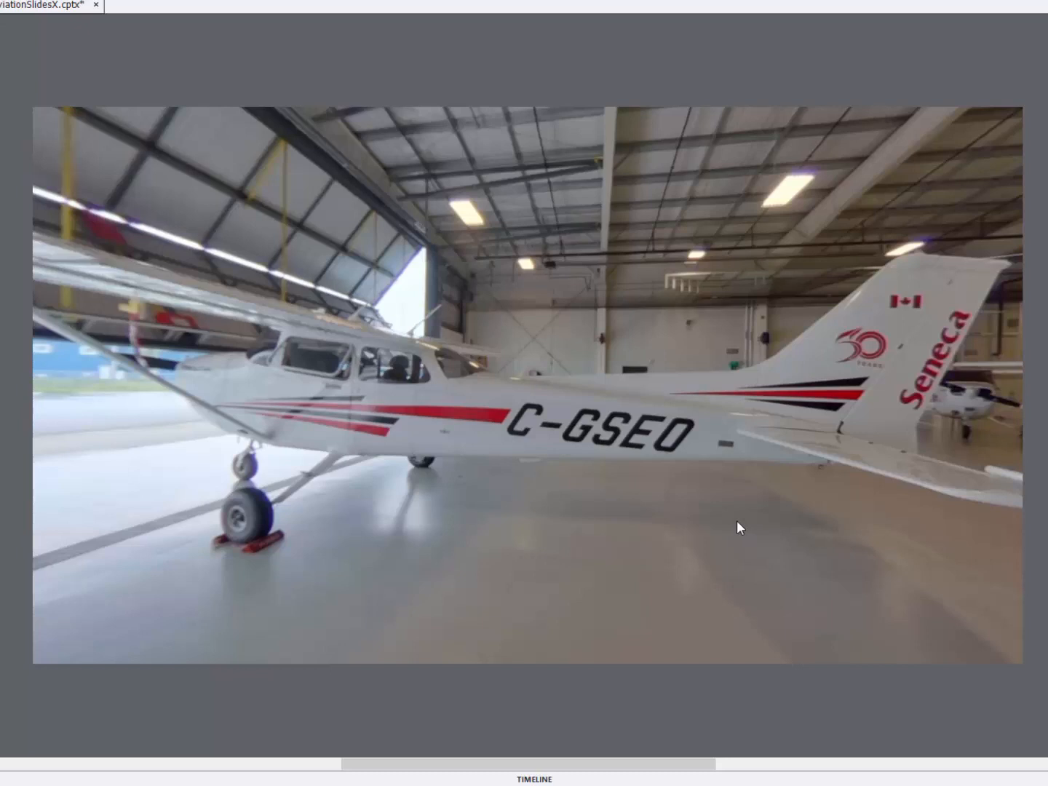
pyautogui.click(66, 0)
pyautogui.click(89, 4)
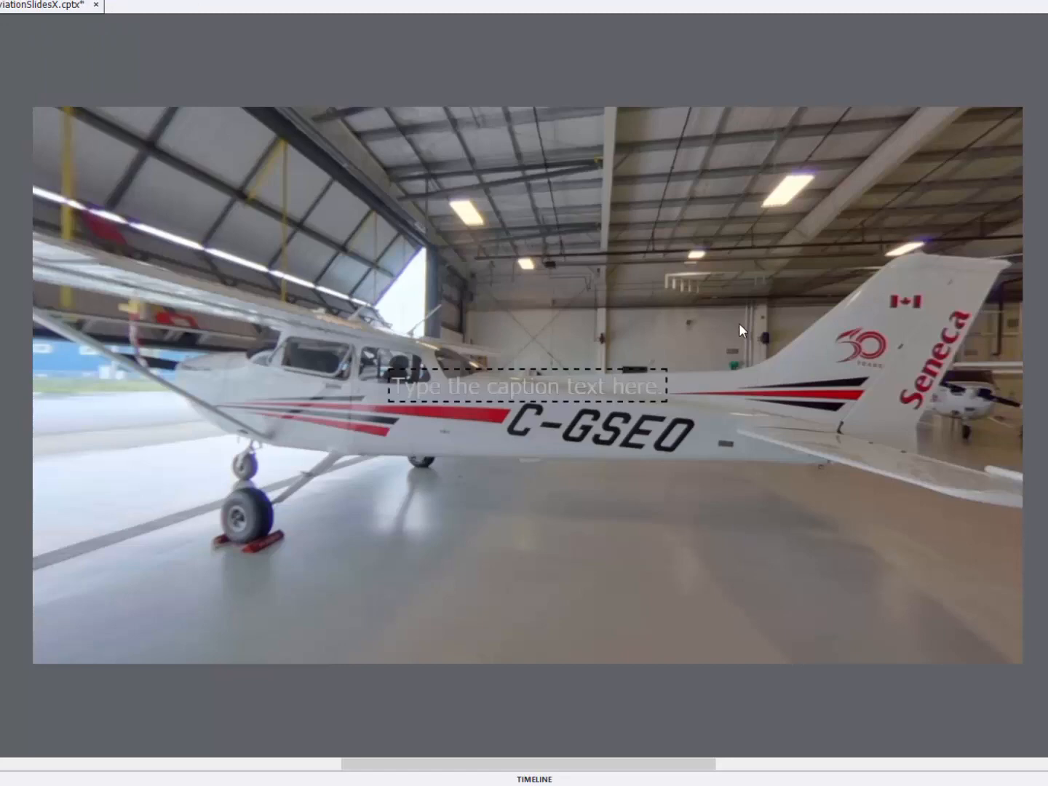
pyautogui.moveTo(553, 383); pyautogui.dragTo(500, 266)
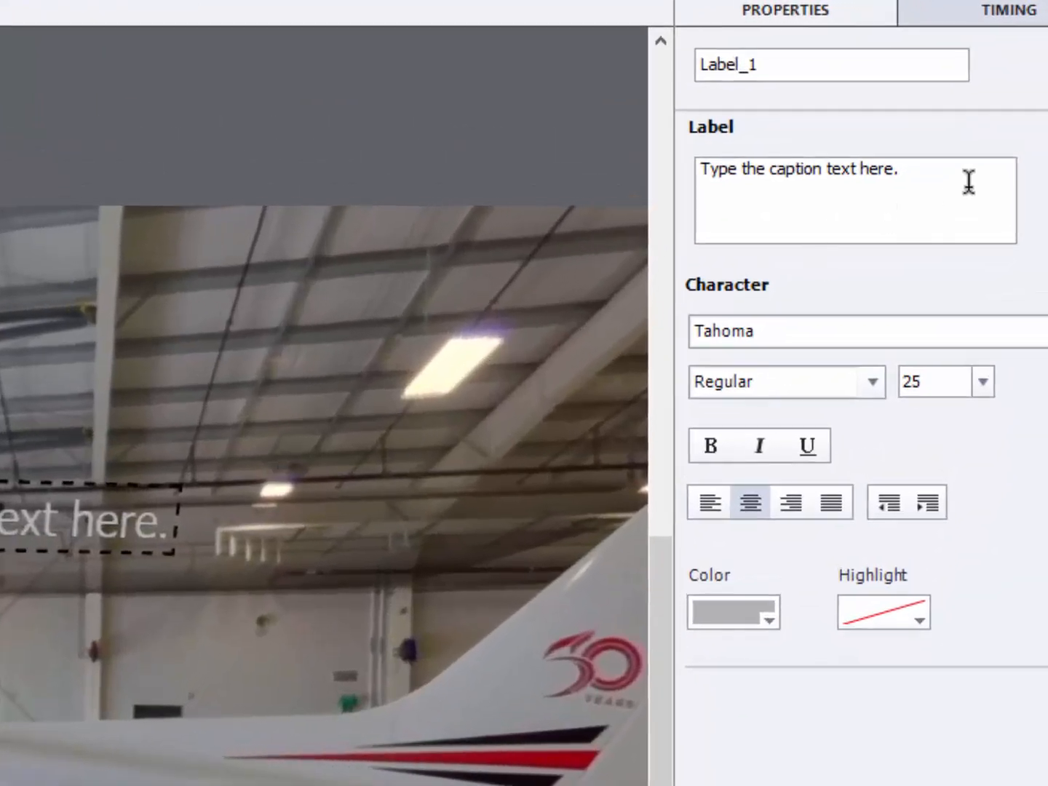
# - Replace the label's placeholder caption with "Rutter"
pyautogui.click(968, 180)
pyautogui.hotkey('ctrl', 'a')
pyautogui.write('Rutt')
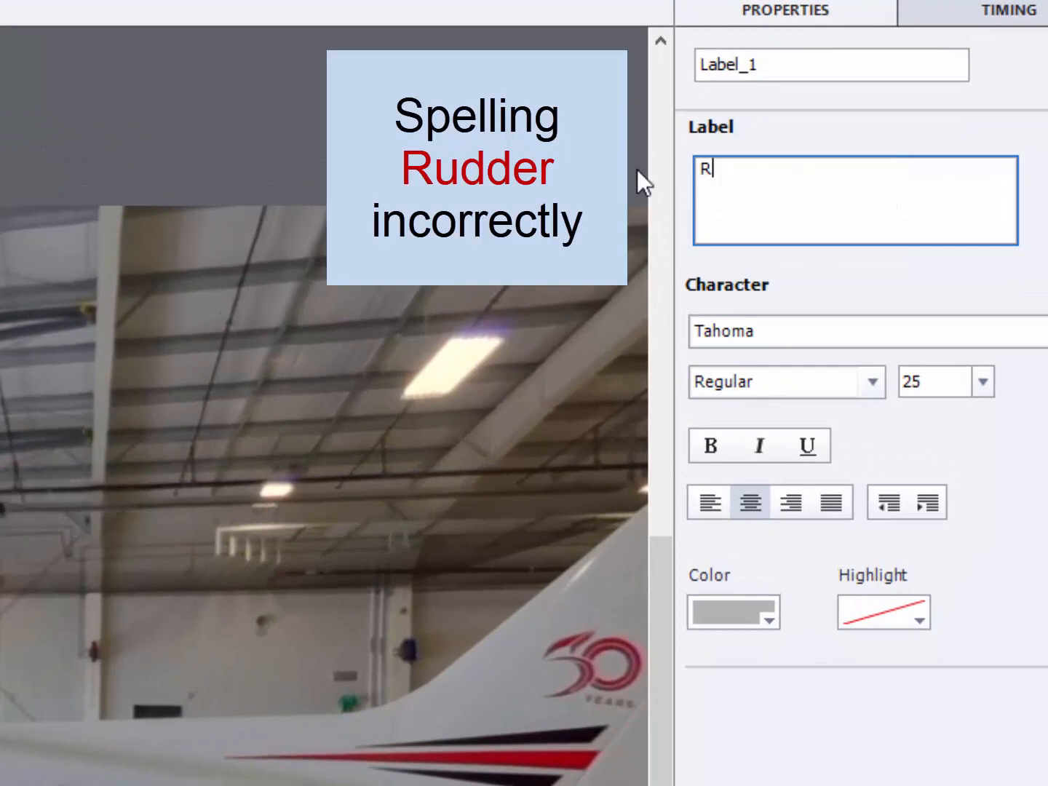
pyautogui.write('er')
# - Give the Rutter label red text with a yellow highlight and move it onto the aircraft's tail fin
pyautogui.click(768, 645)
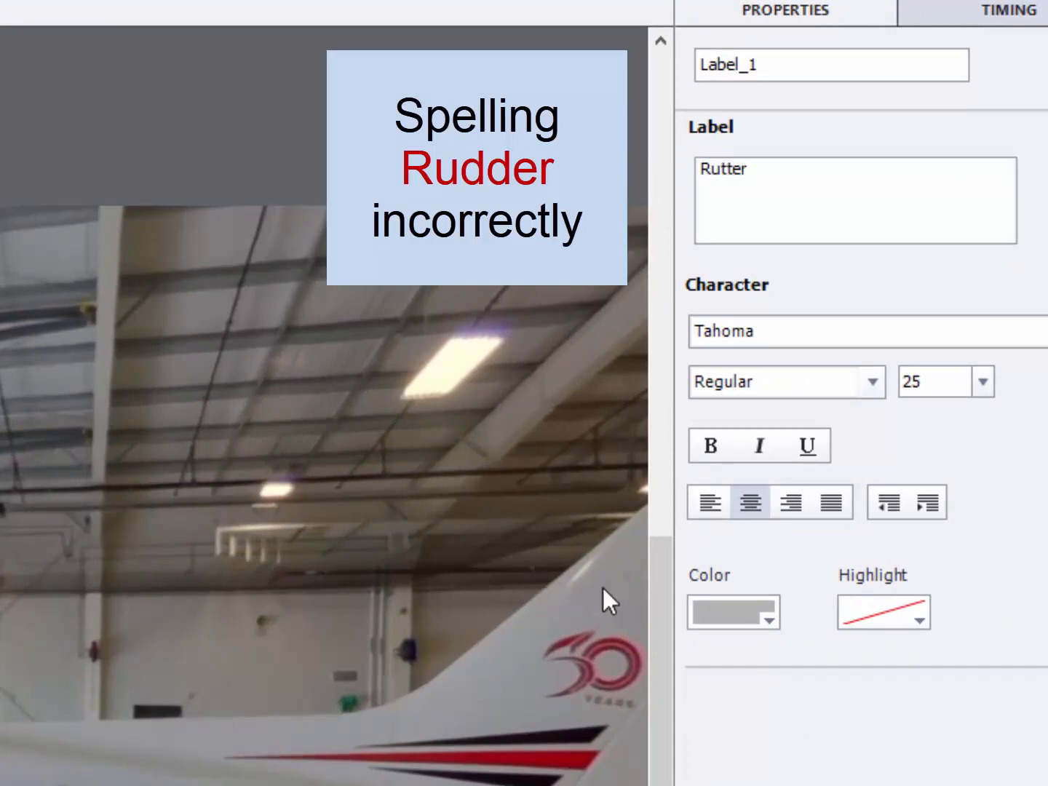
pyautogui.click(772, 622)
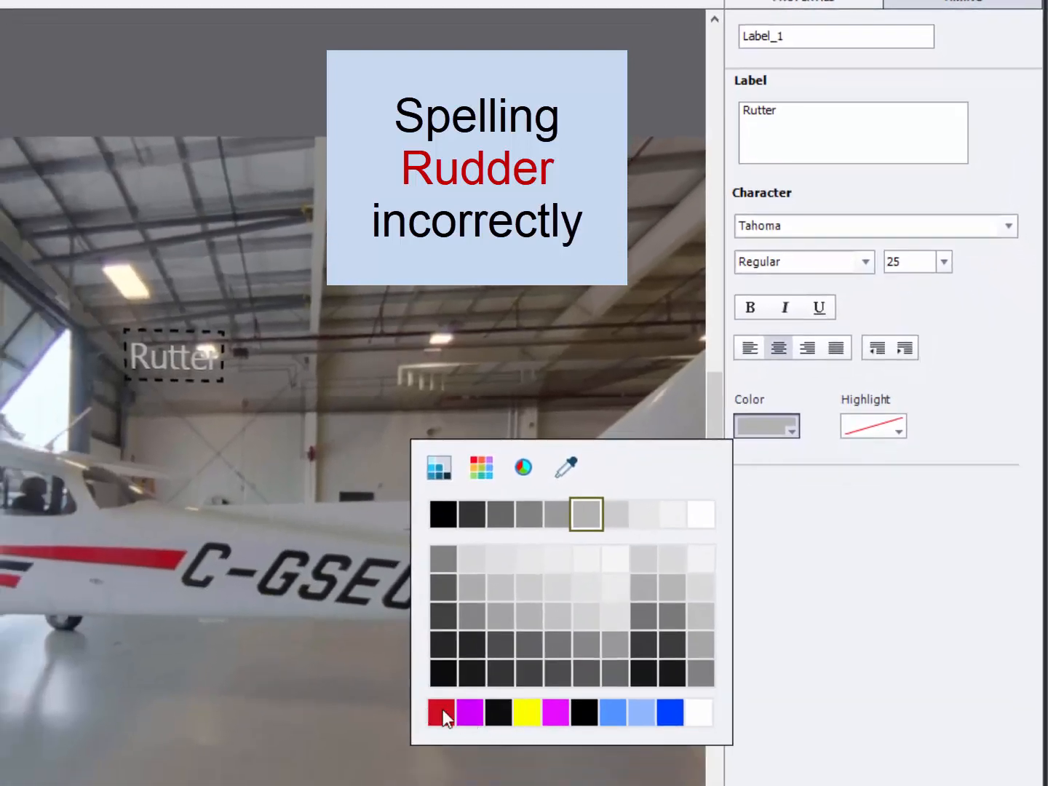
pyautogui.click(441, 711)
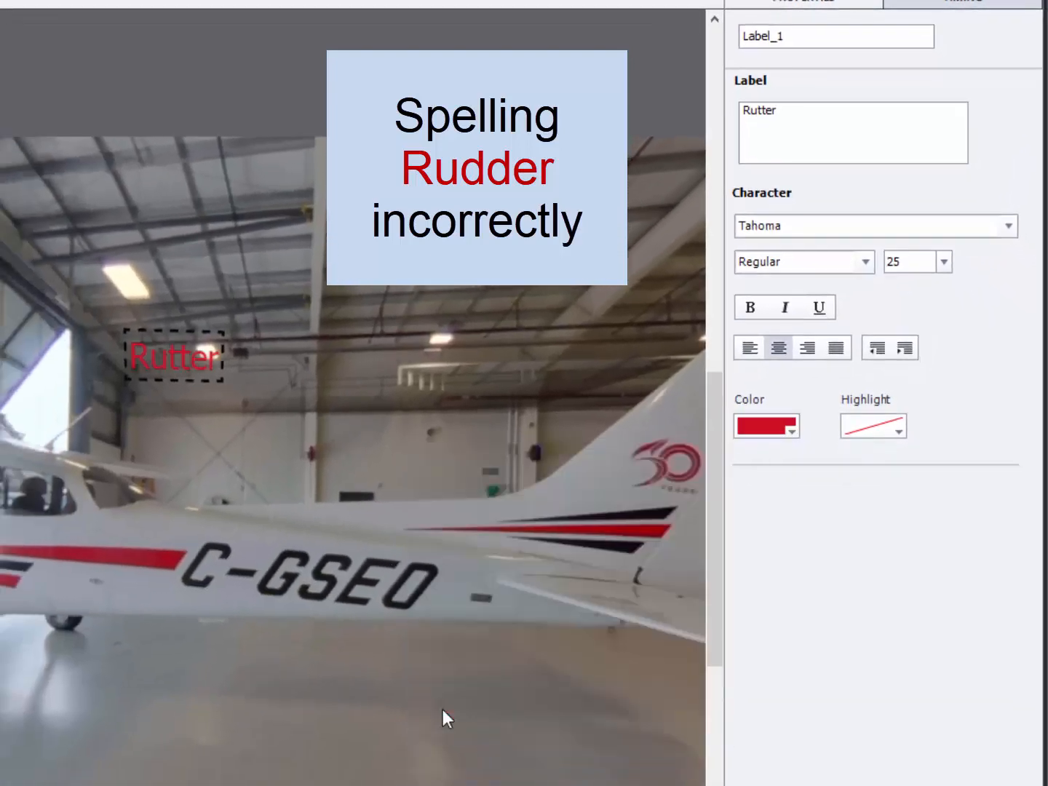
pyautogui.click(898, 429)
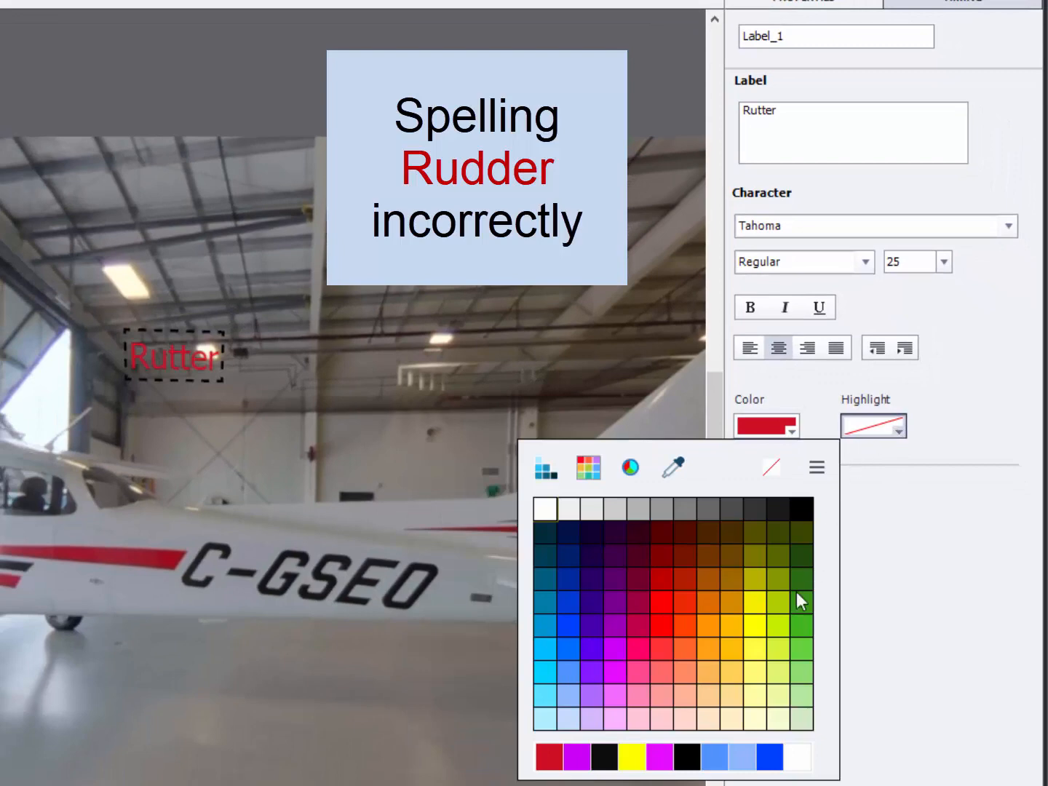
pyautogui.click(756, 607)
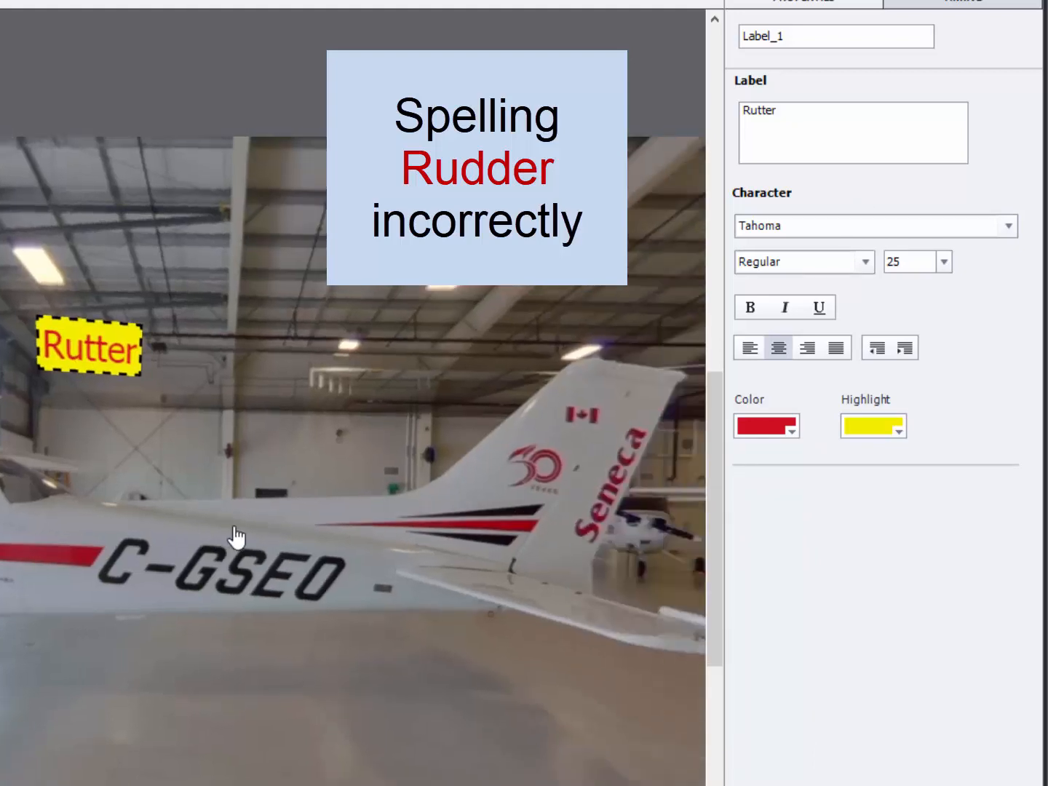
pyautogui.click(106, 411)
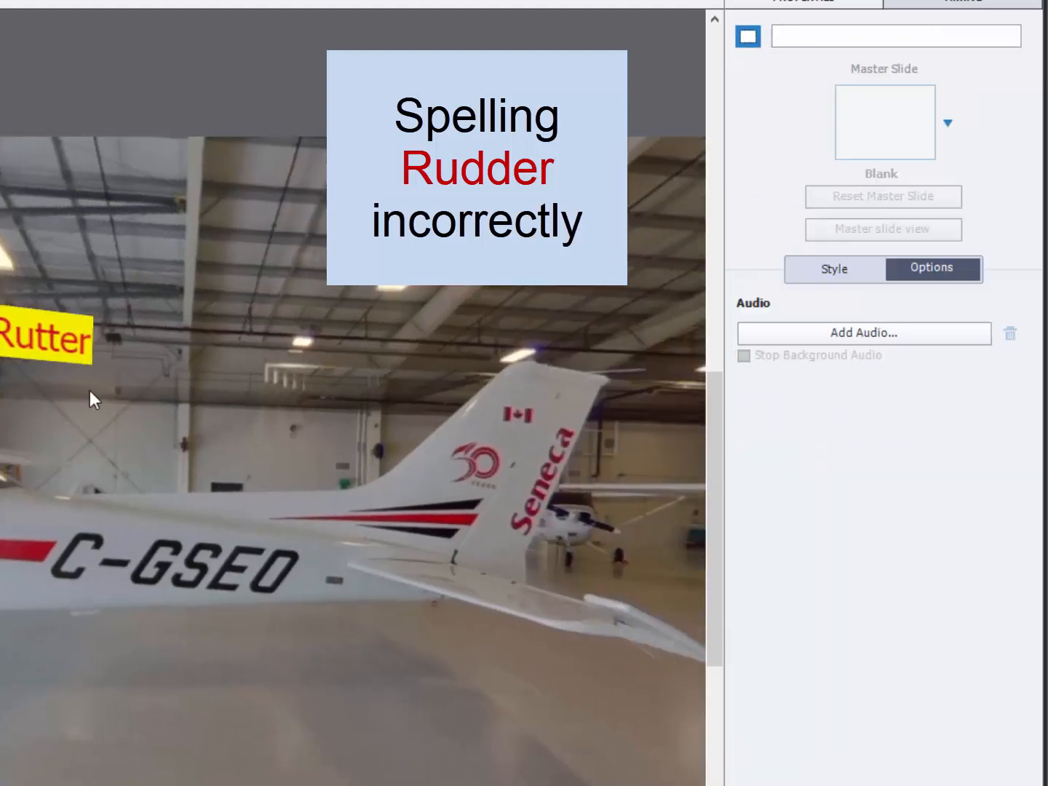
pyautogui.moveTo(40, 343); pyautogui.dragTo(516, 415)
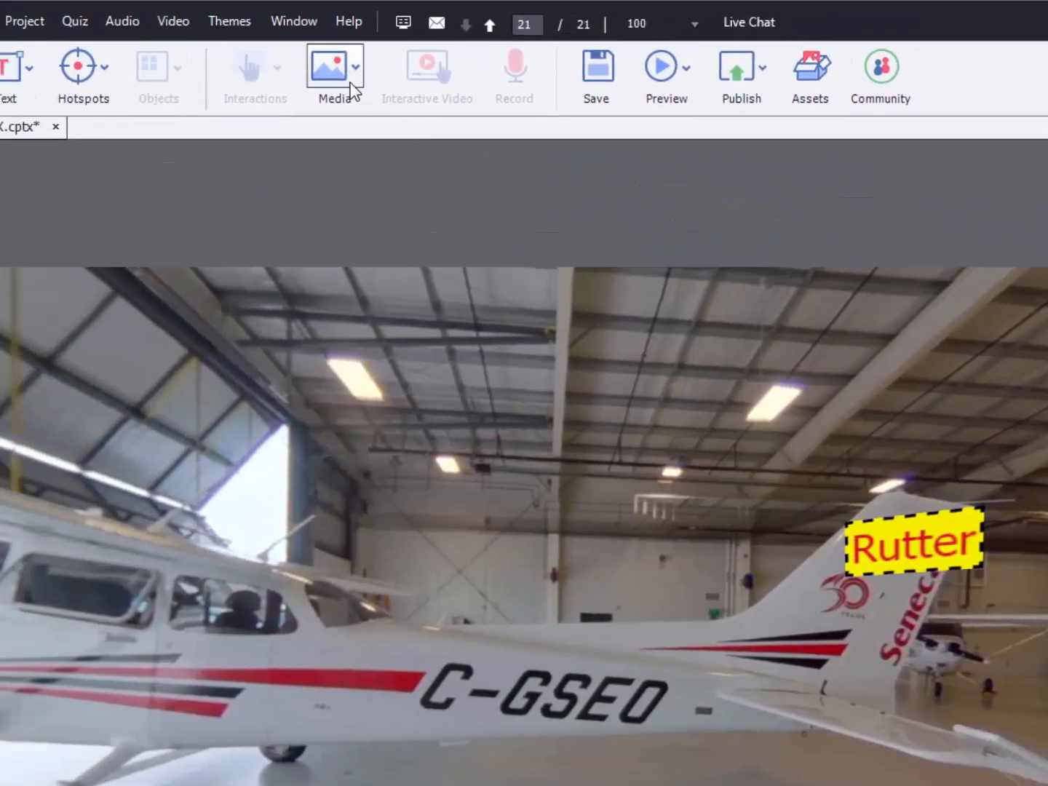
# - Insert the woman character in the black cardigan, position her standing in front of the fuselage, and save the project
pyautogui.click(246, 30)
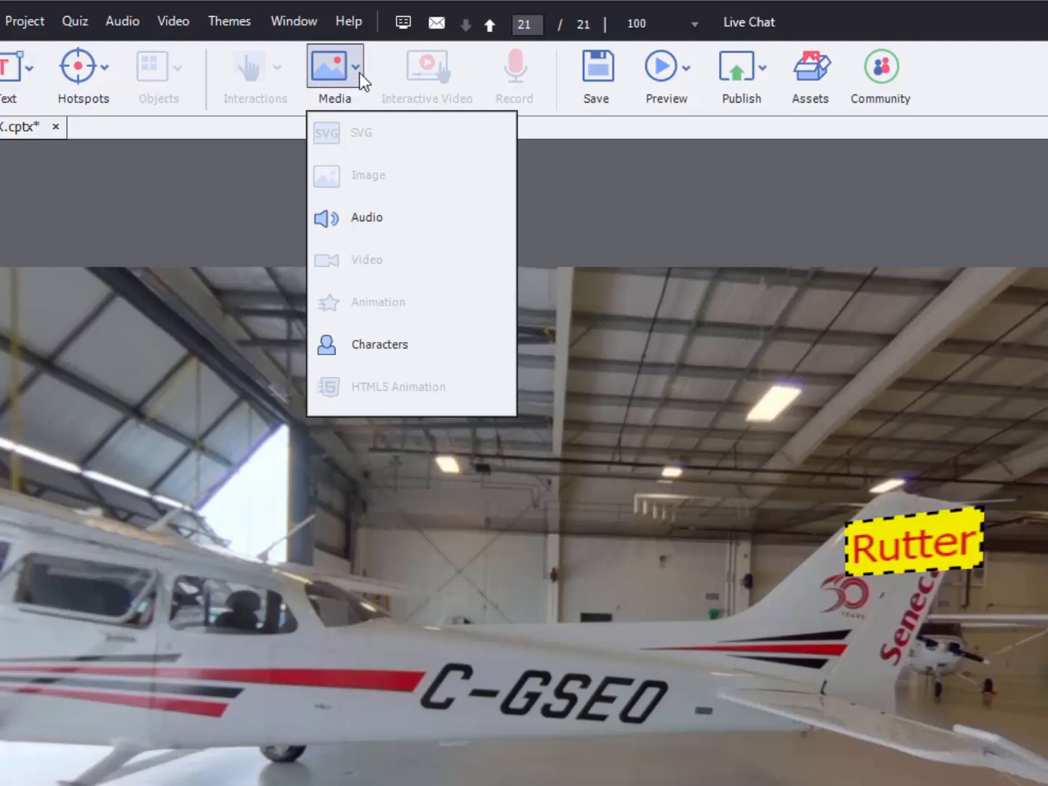
pyautogui.click(381, 343)
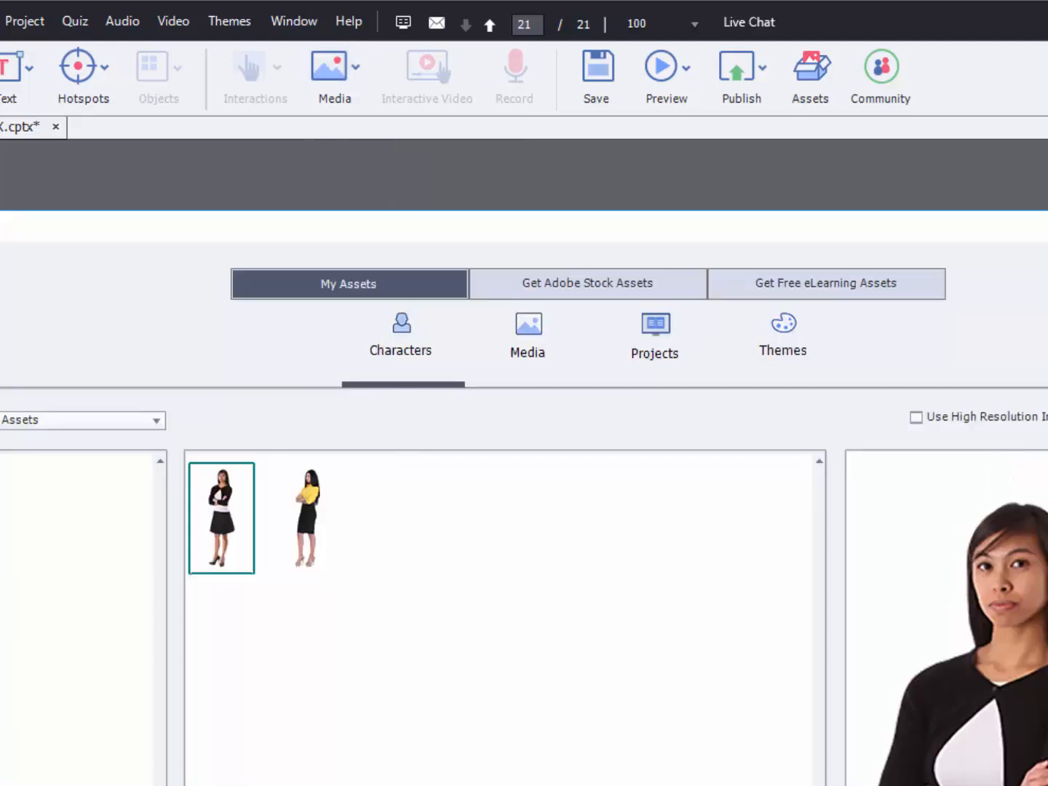
pyautogui.press('Return')
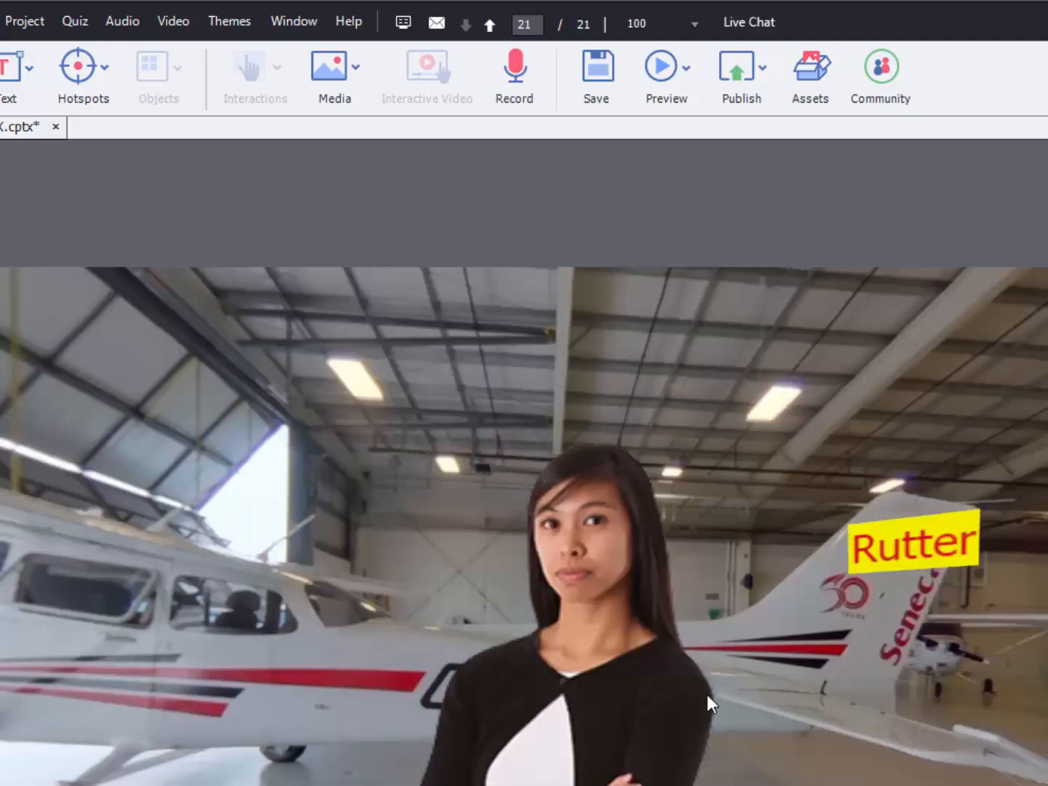
pyautogui.moveTo(581, 659); pyautogui.dragTo(558, 510)
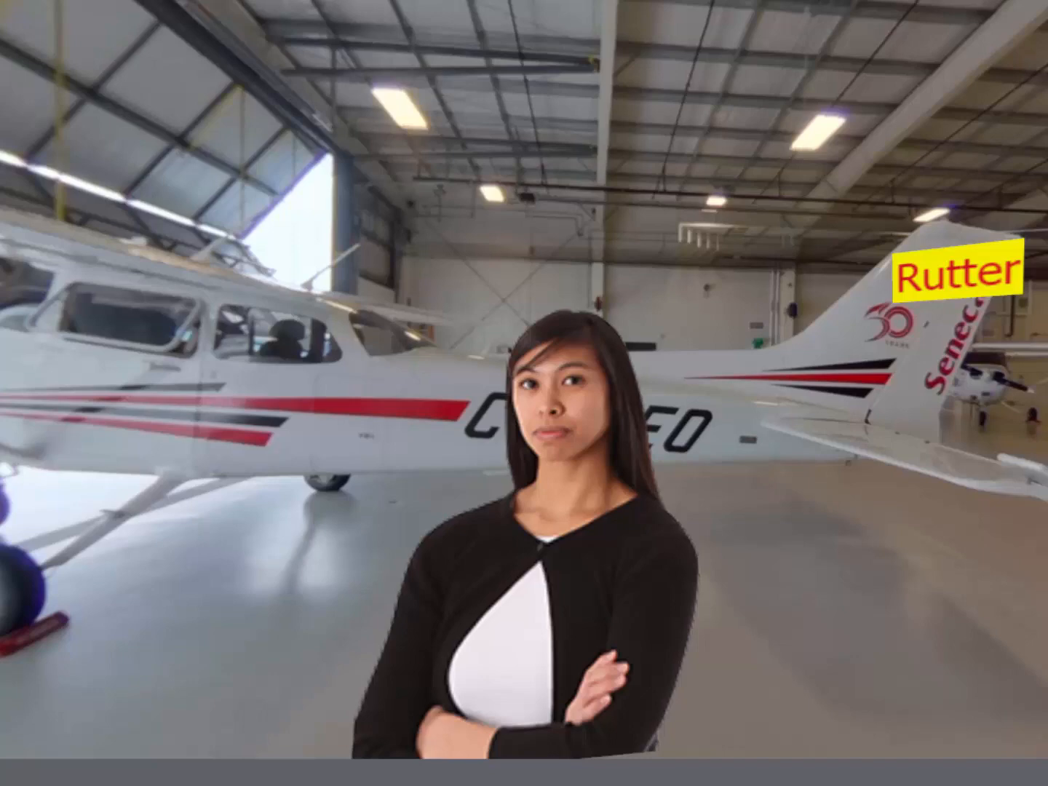
pyautogui.hotkey('alt', 'f')
pyautogui.hotkey('ctrl', 's')
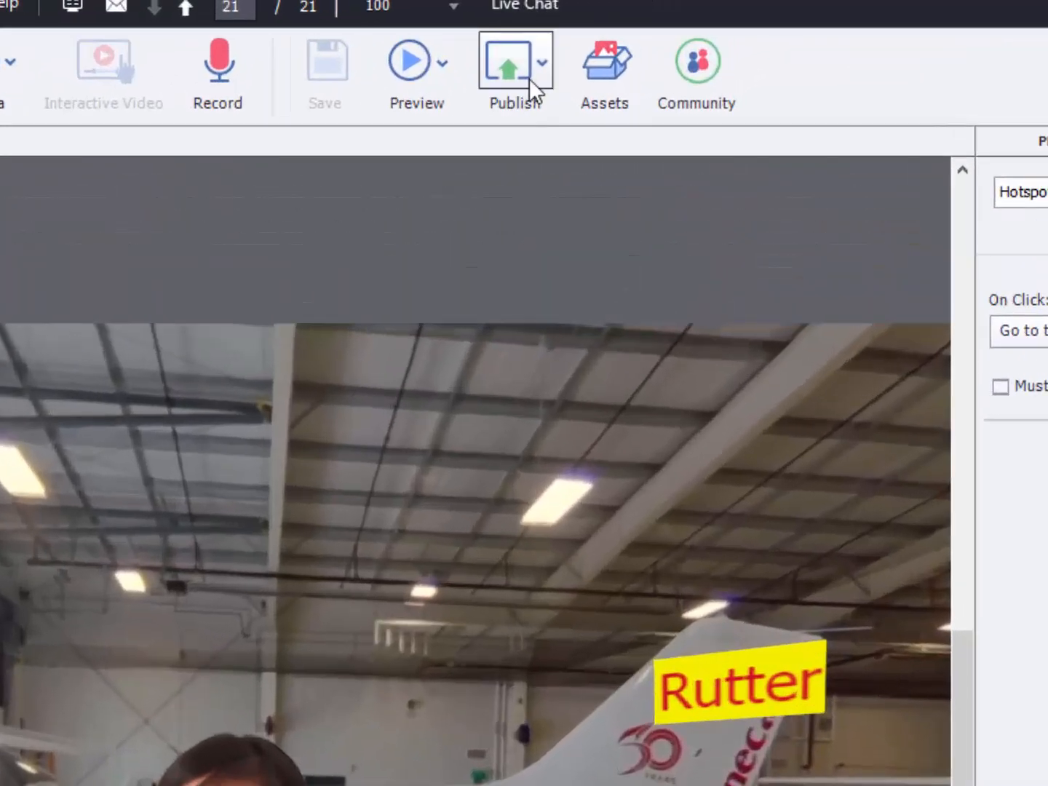
# - Start publishing the project to the computer and set the output location to the Aviation folder on the Desktop
pyautogui.click(538, 72)
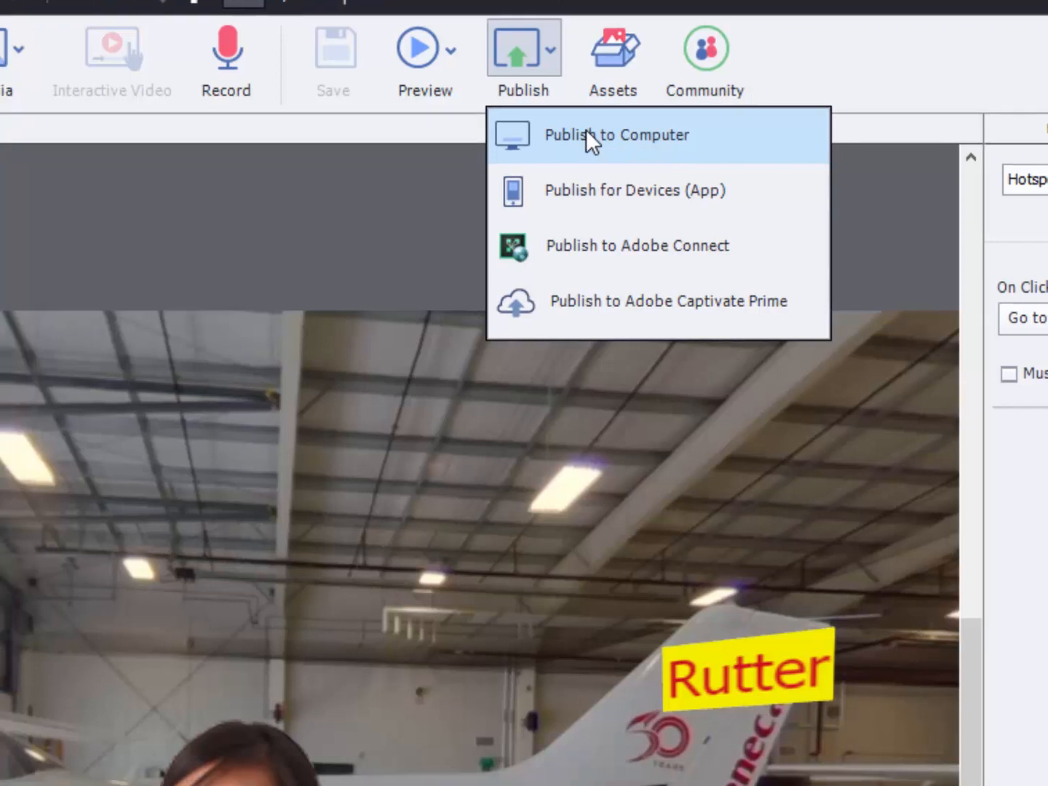
pyautogui.click(577, 146)
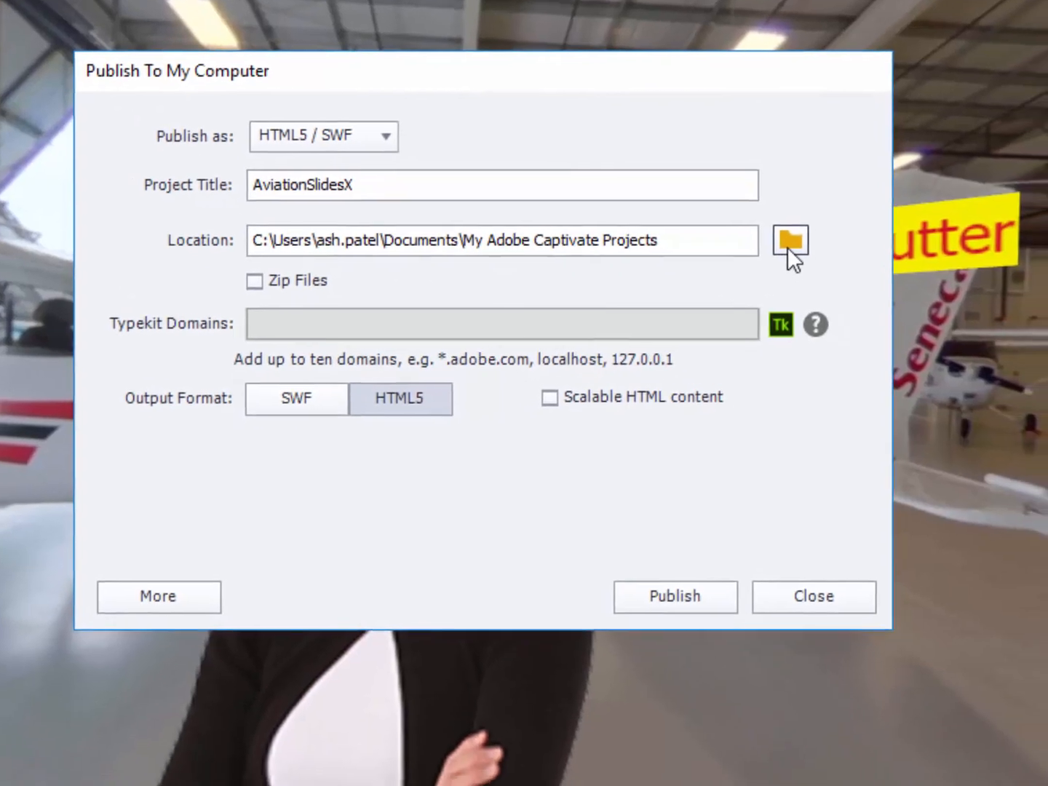
pyautogui.click(847, 309)
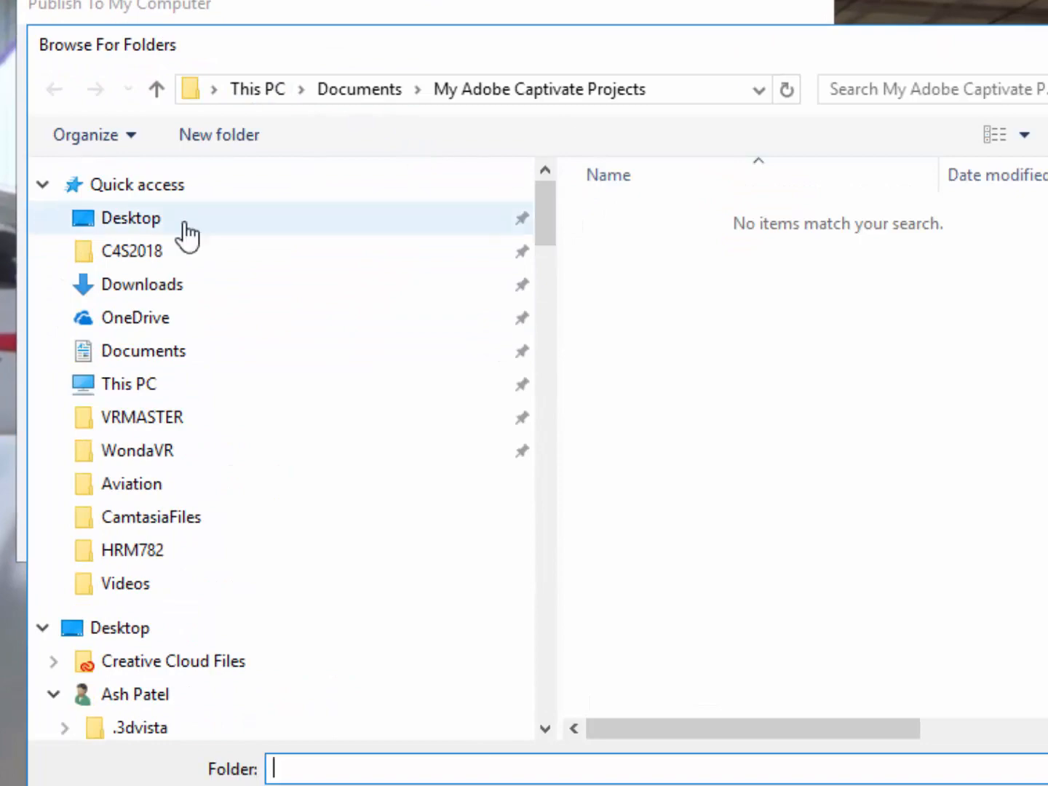
pyautogui.click(140, 220)
pyautogui.doubleClick(658, 443)
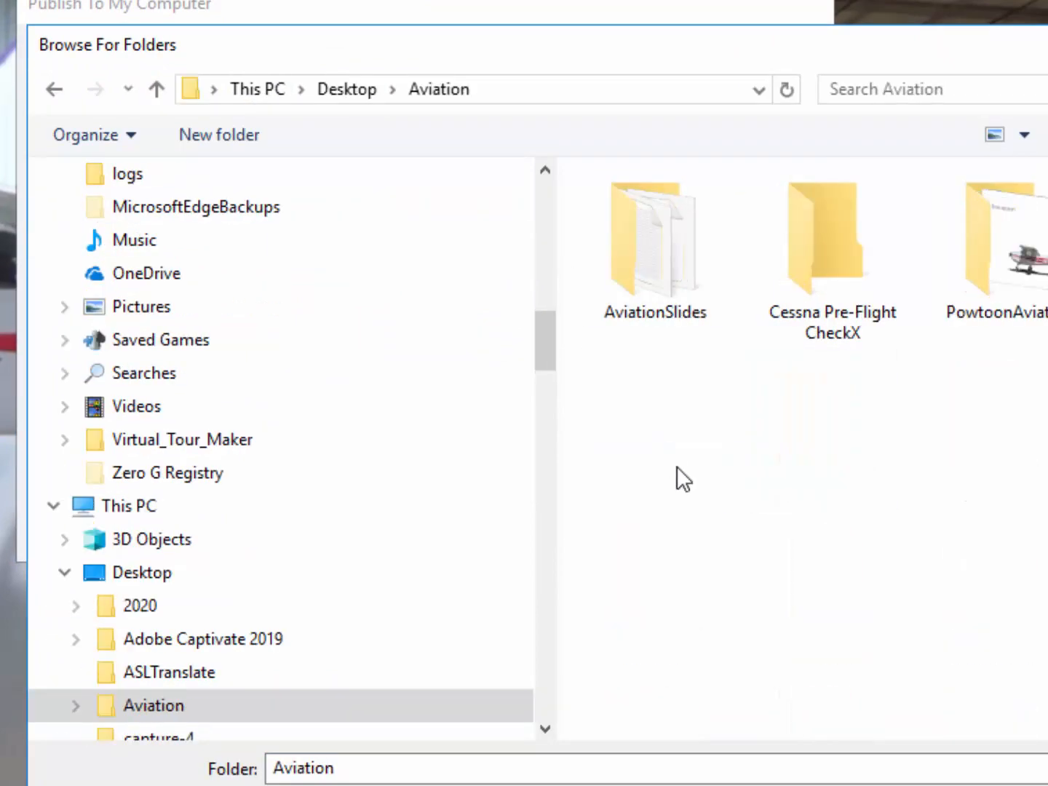
pyautogui.press('Return')
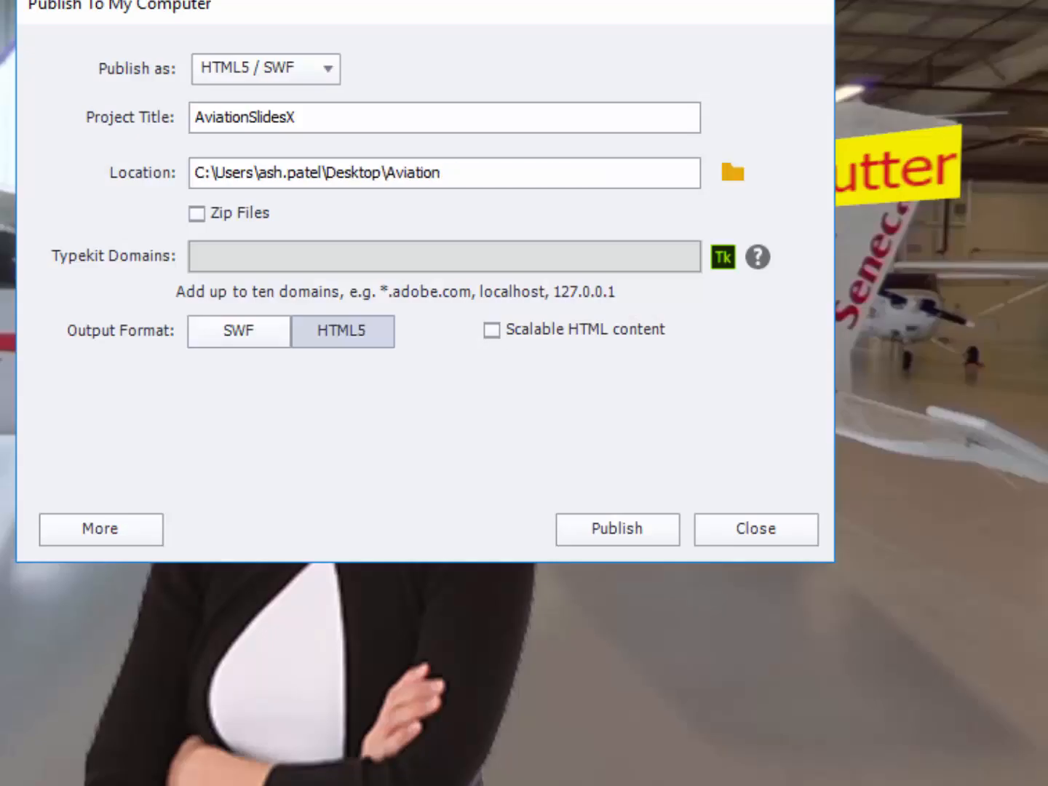
# - Publish AviationSlidesX as HTML5, accept the trial and linked-file notices, and view the output in the browser
pyautogui.click(626, 536)
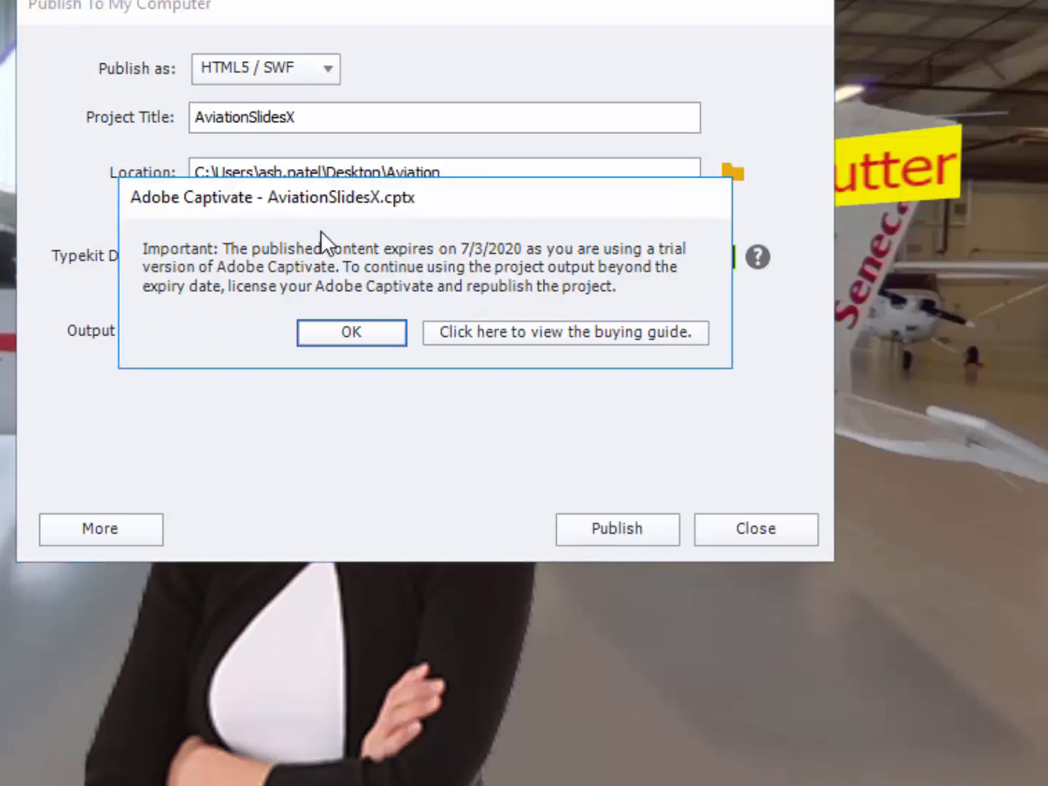
pyautogui.click(349, 332)
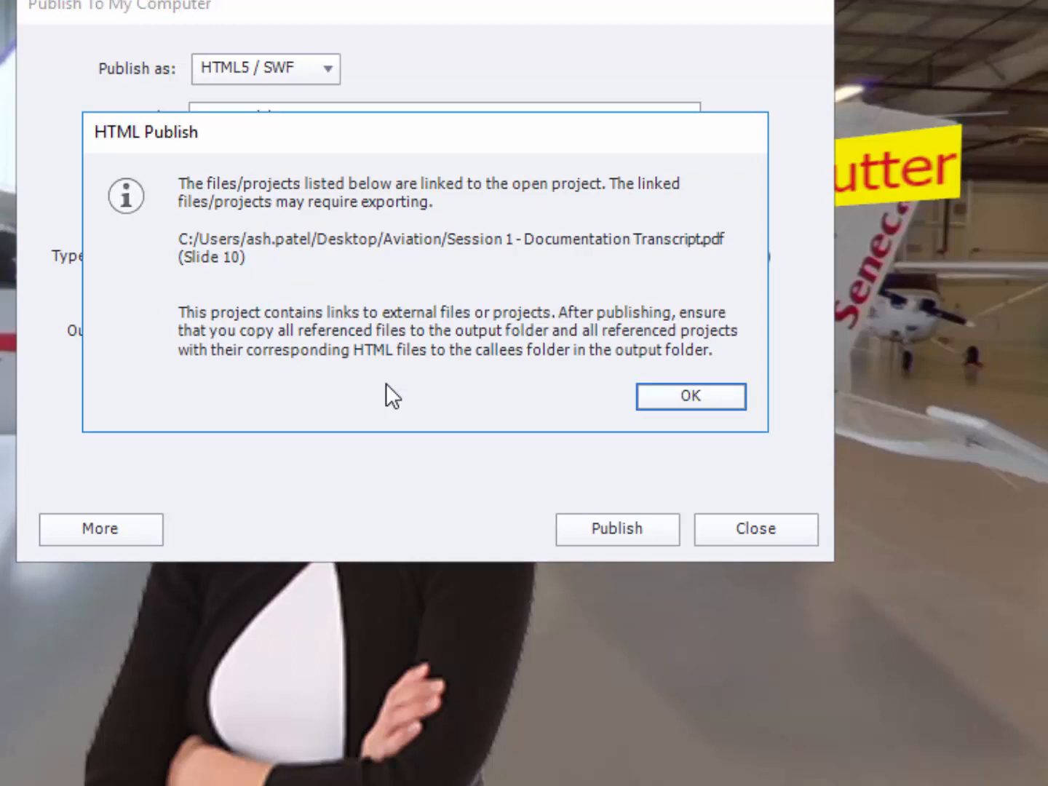
pyautogui.click(674, 404)
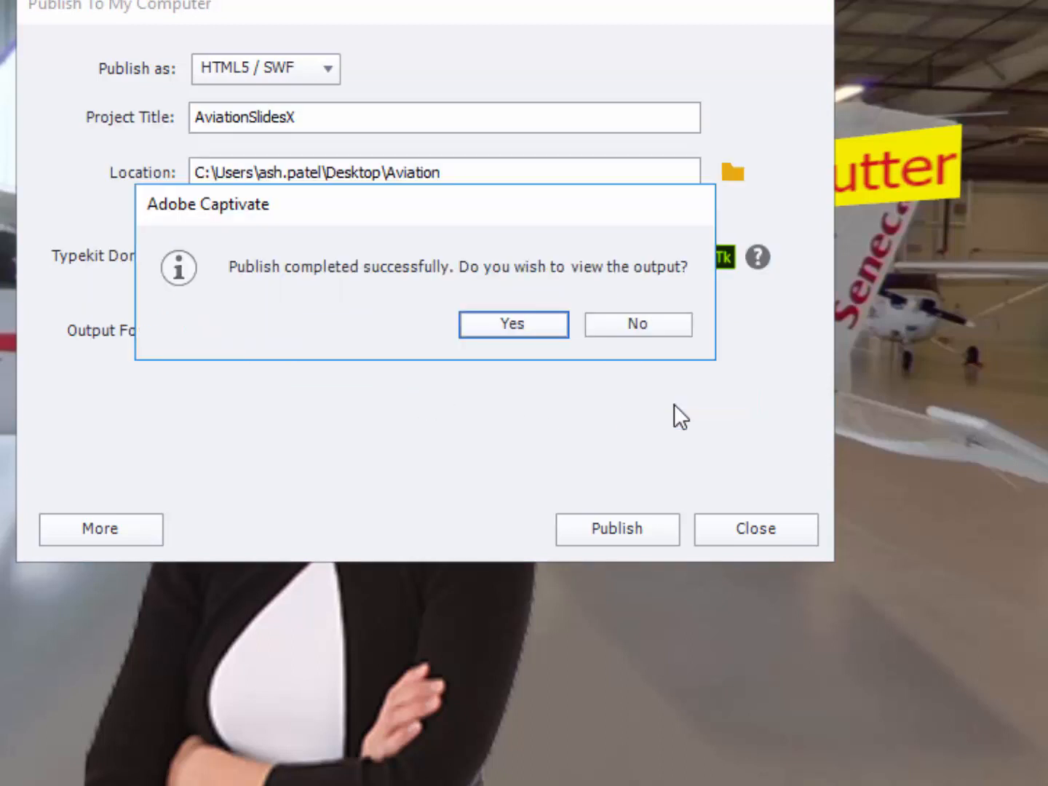
pyautogui.click(518, 324)
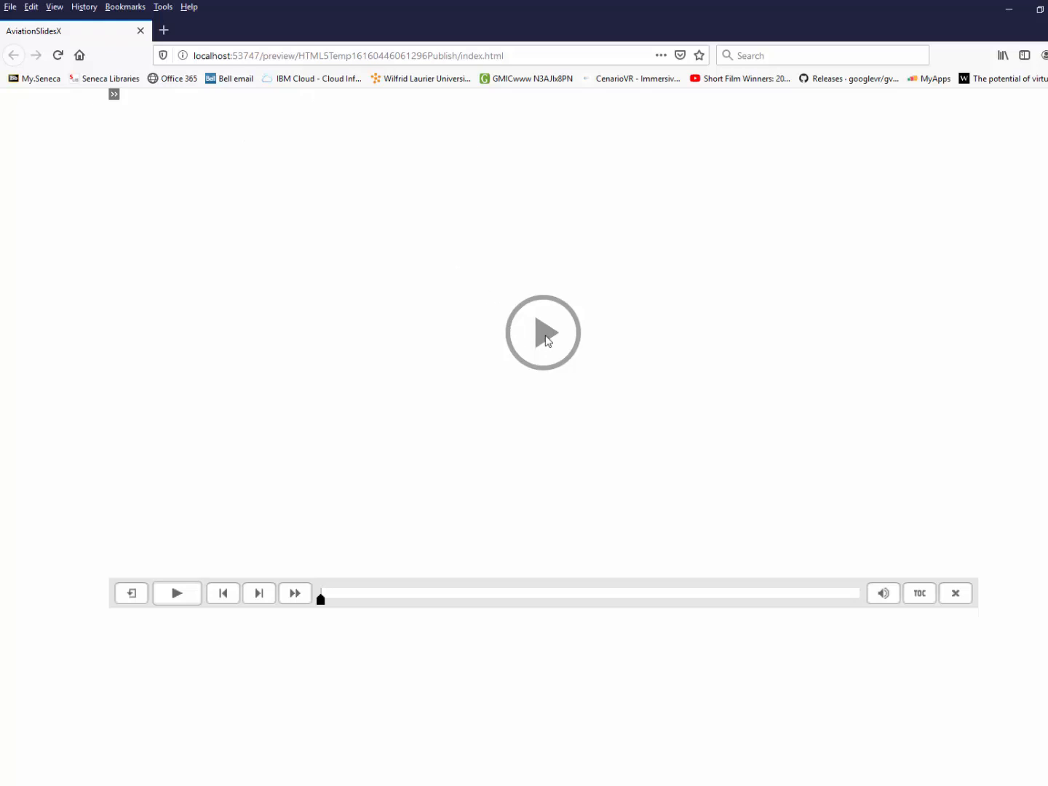
# - Start playback of the published course, skip to the introduction video slide and play its video
pyautogui.click(546, 335)
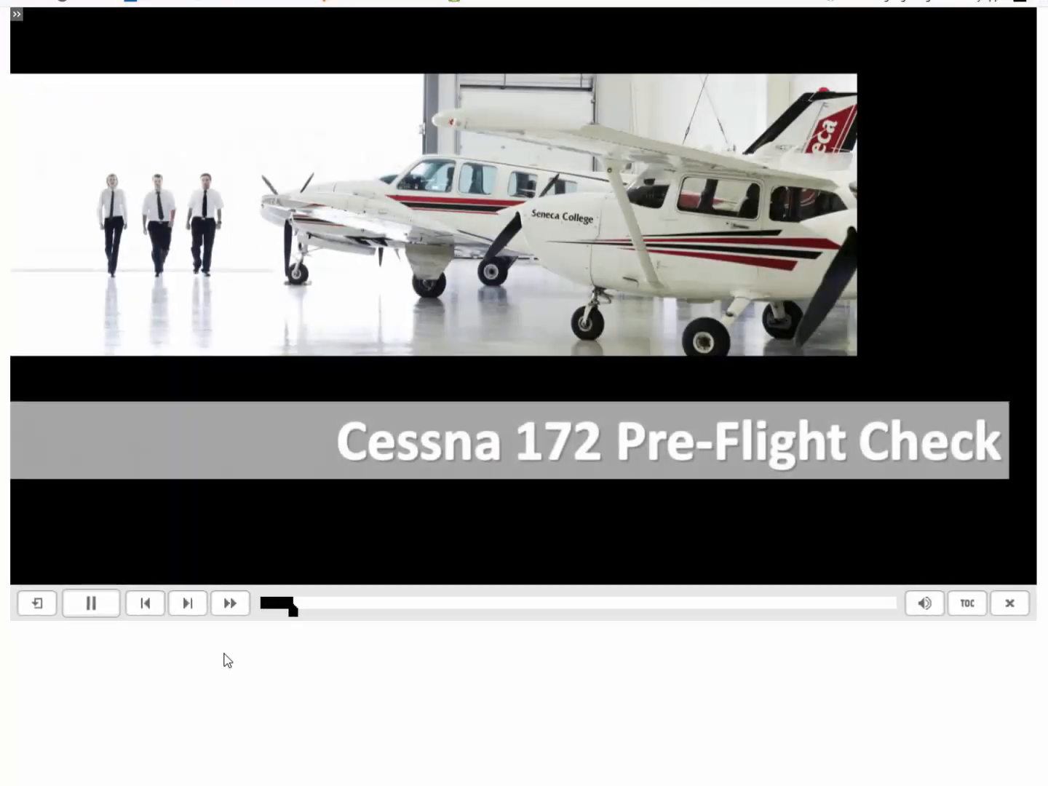
pyautogui.click(195, 616)
pyautogui.click(195, 615)
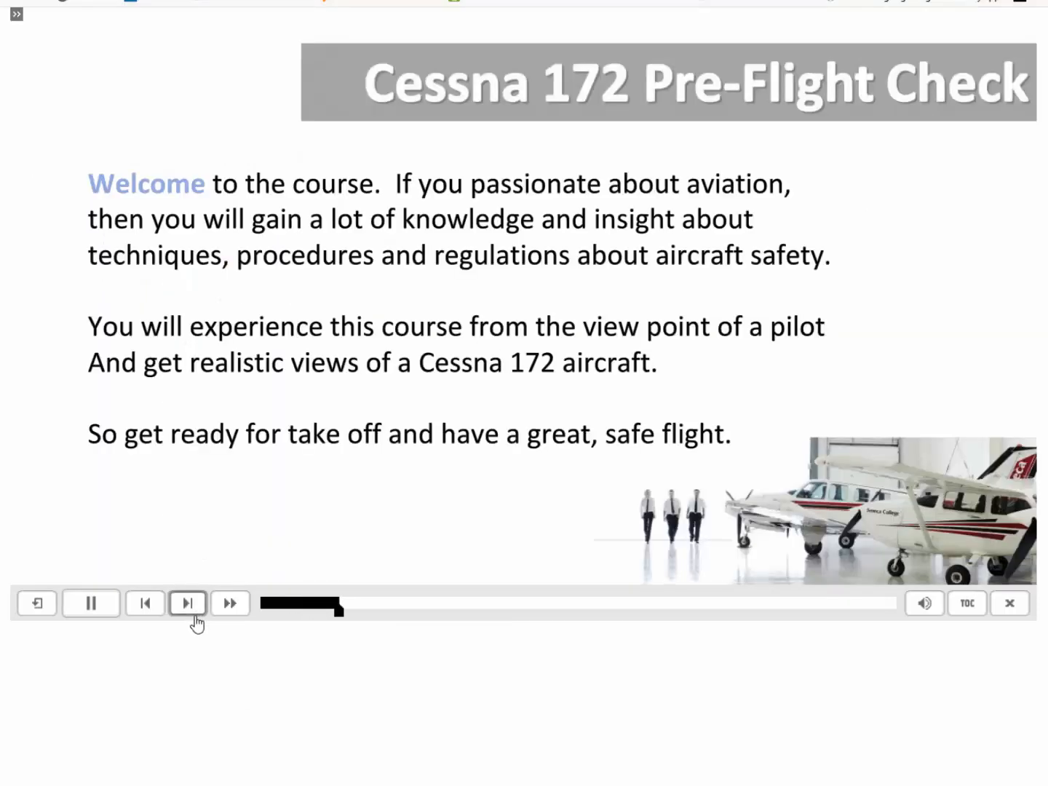
pyautogui.click(147, 611)
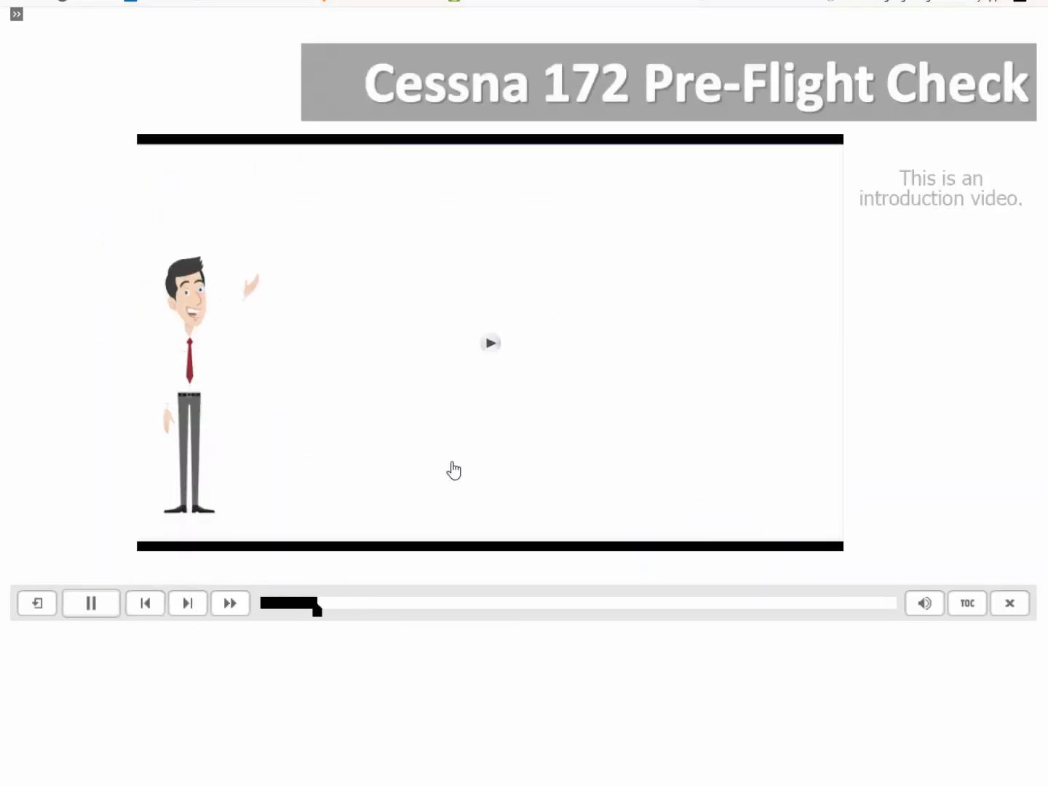
pyautogui.click(491, 346)
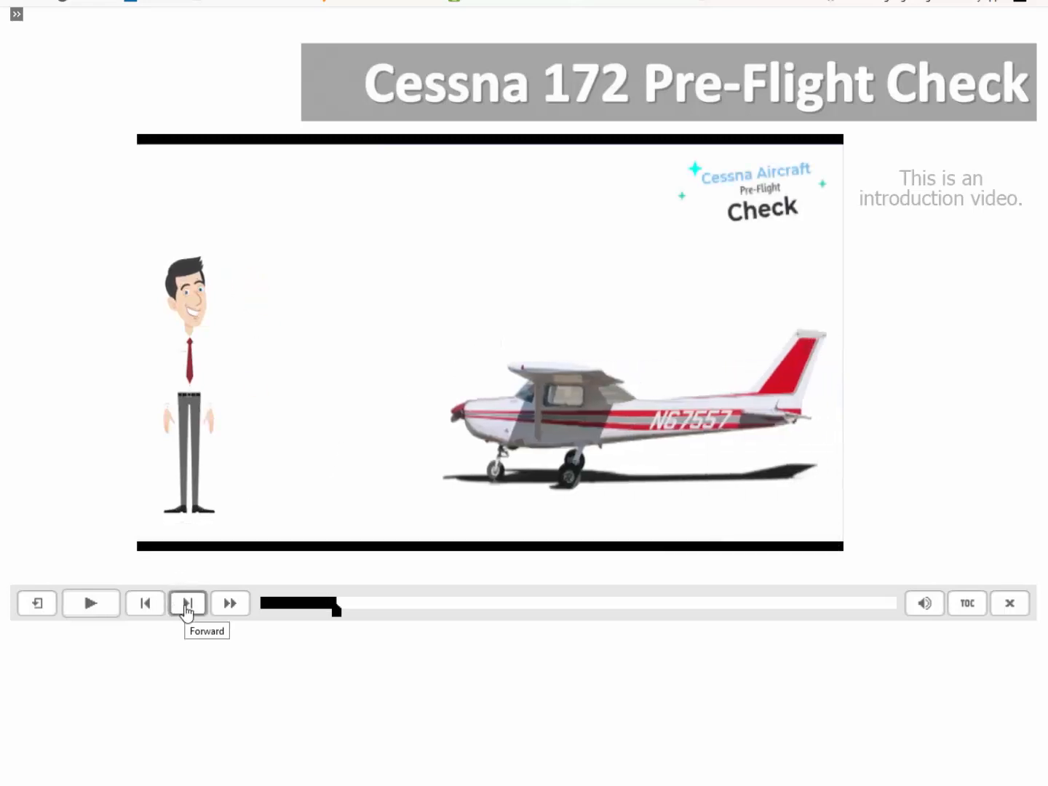
# - Advance through the welcome, schedule, objectives and Session 1 Aircraft Documentation slides to the first quiz question
pyautogui.click(226, 612)
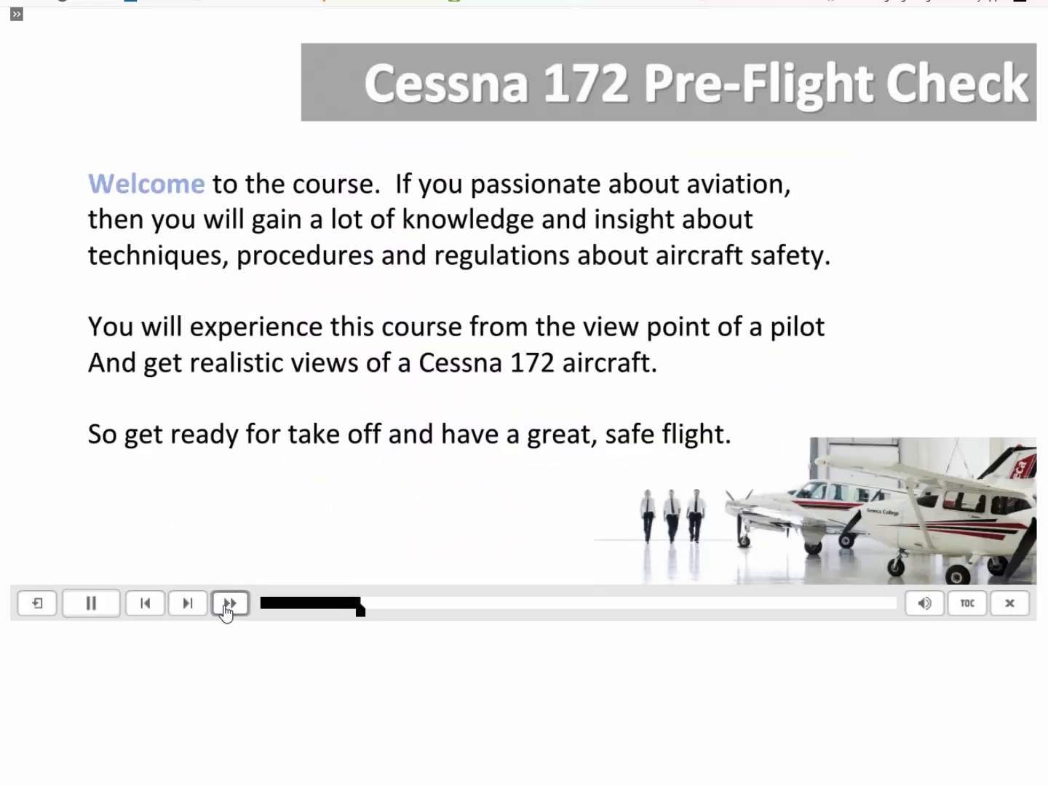
pyautogui.click(227, 611)
pyautogui.click(227, 612)
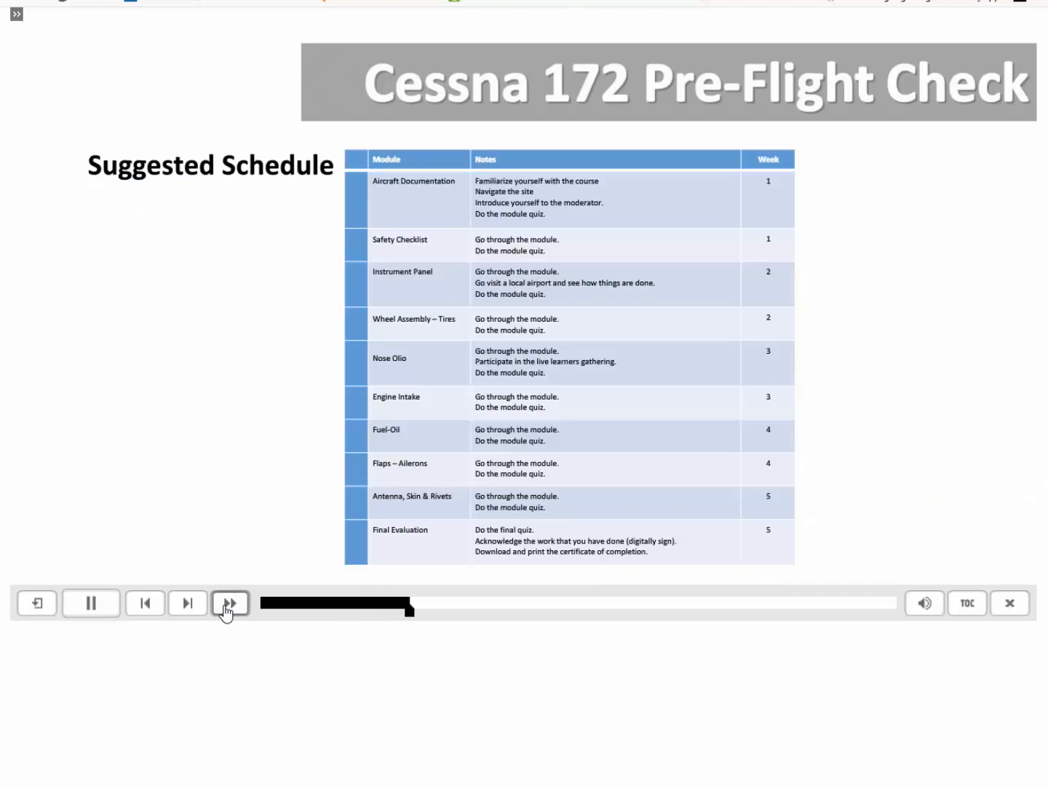
pyautogui.click(227, 612)
pyautogui.click(226, 612)
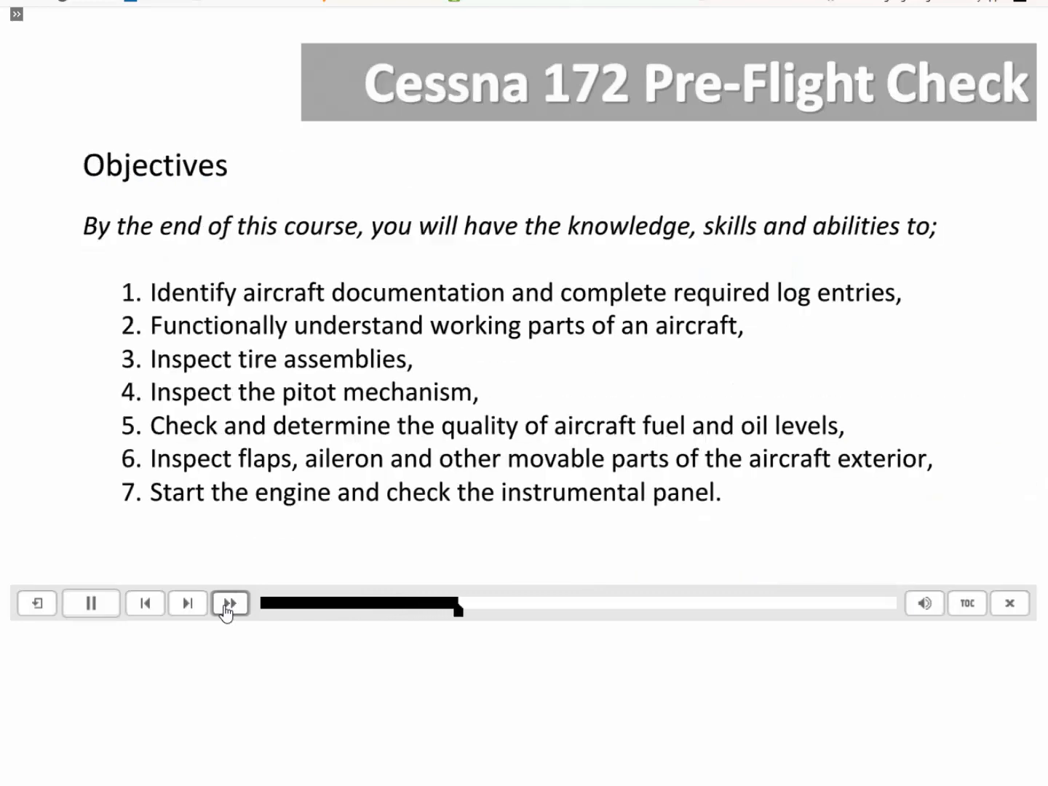
pyautogui.click(227, 612)
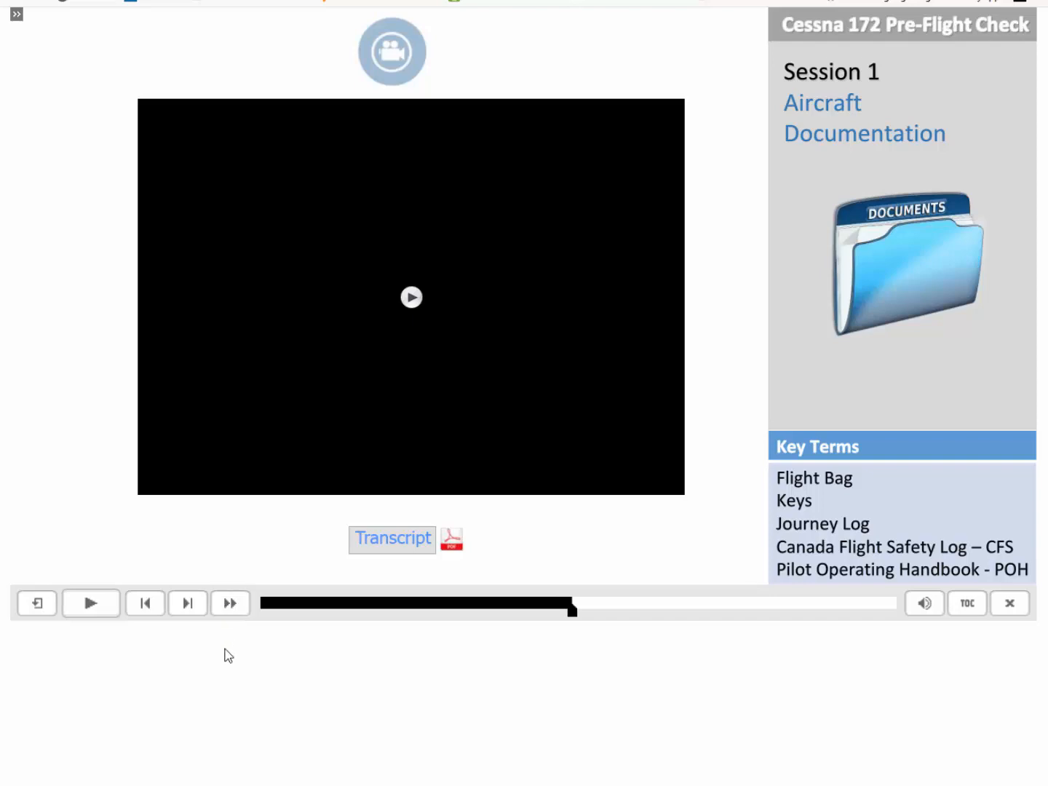
pyautogui.click(230, 603)
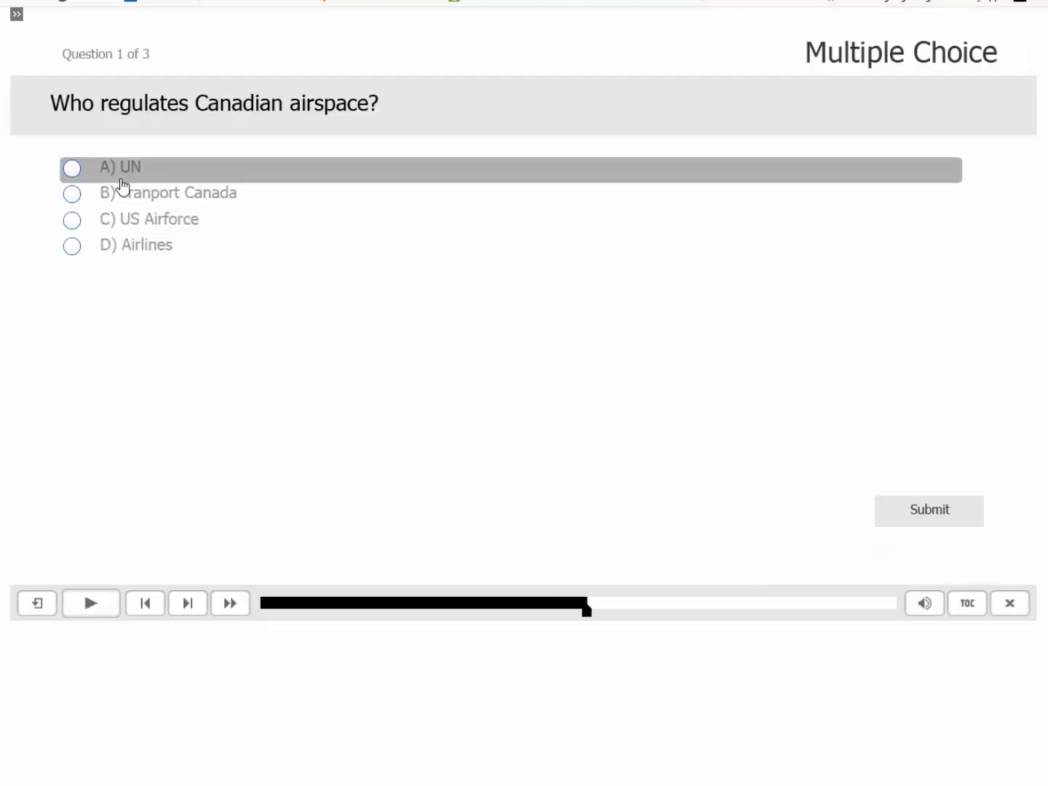
# - Answer the airspace question with "B) Tranport Canada" and the single-engine question with True, submitting each and continuing
pyautogui.click(71, 195)
pyautogui.click(897, 518)
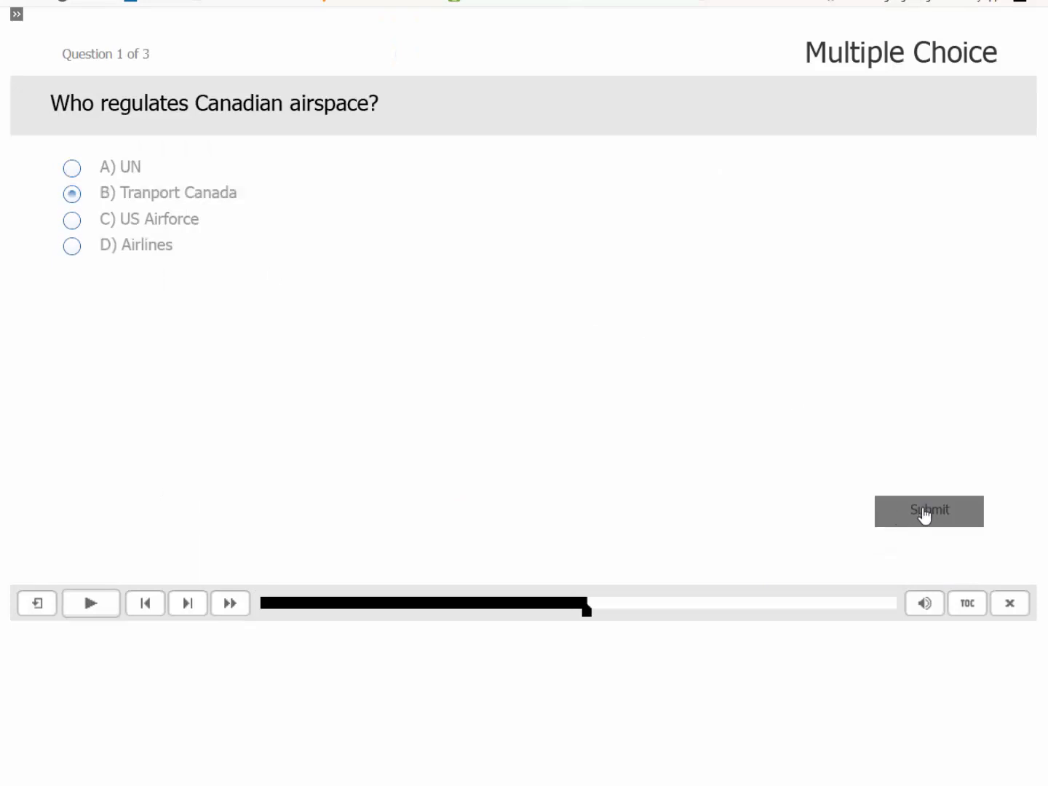
pyautogui.click(875, 442)
pyautogui.click(71, 167)
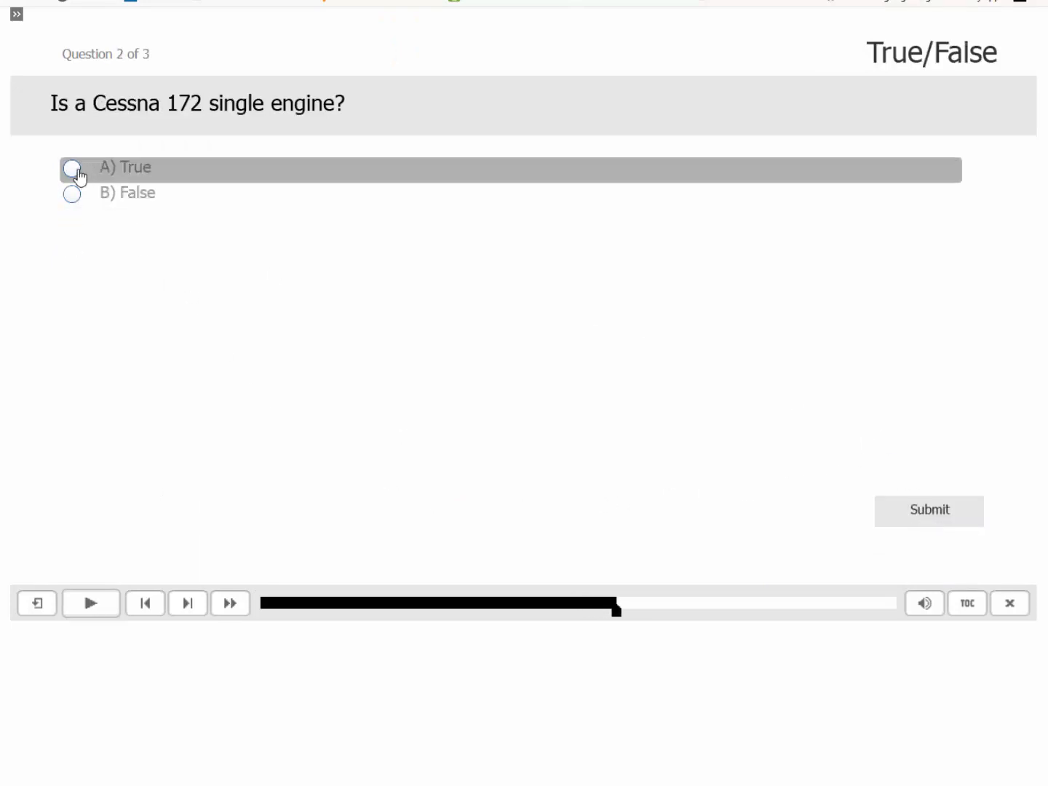
pyautogui.click(902, 503)
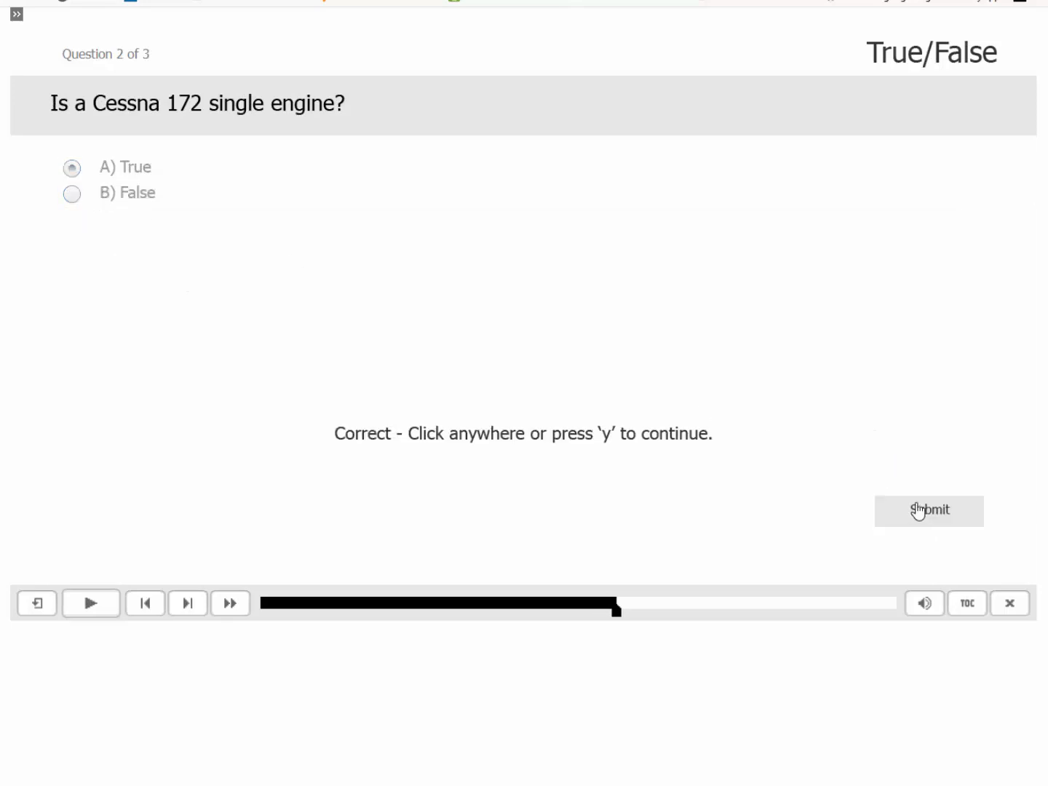
pyautogui.click(618, 398)
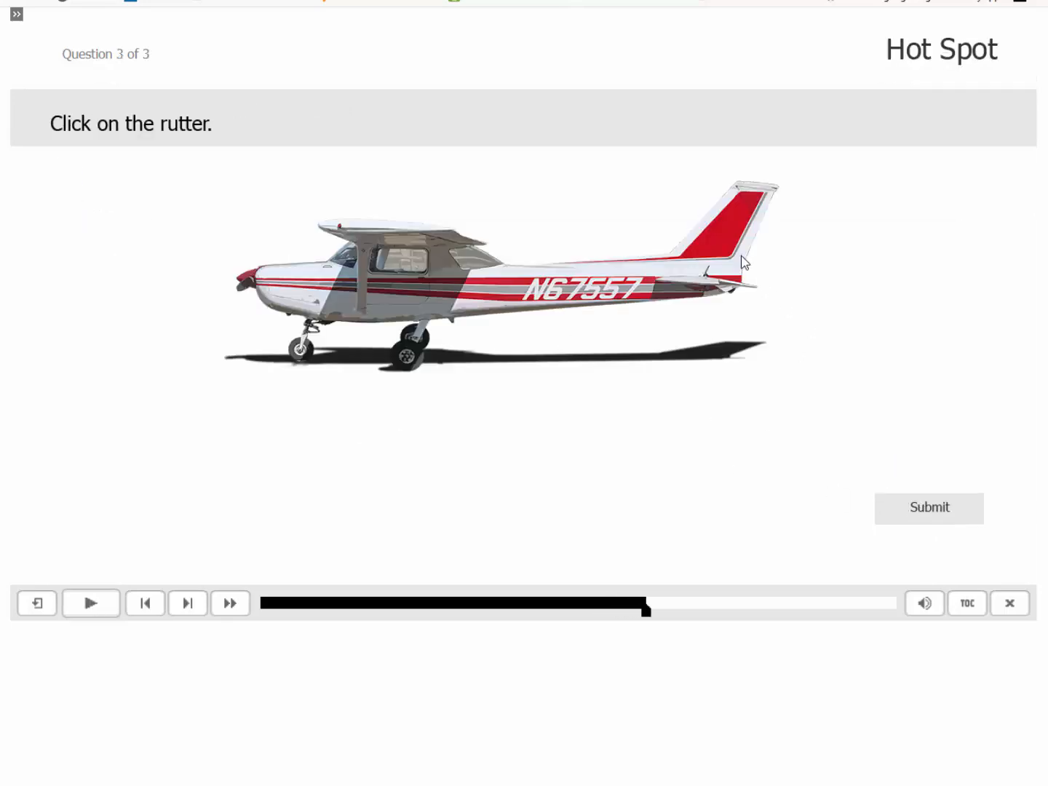
# - Mark the rutter on the aircraft's tail fin in the hot spot question, submit it, and continue past the quiz results
pyautogui.click(753, 229)
pyautogui.click(931, 511)
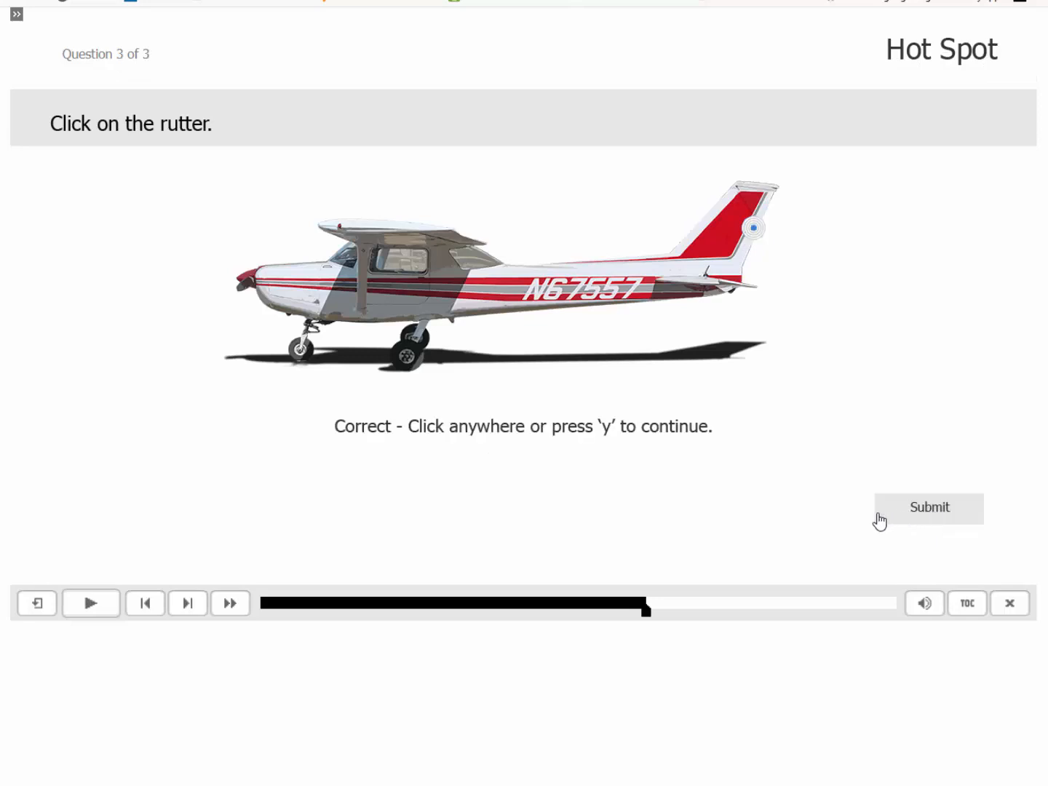
pyautogui.click(770, 496)
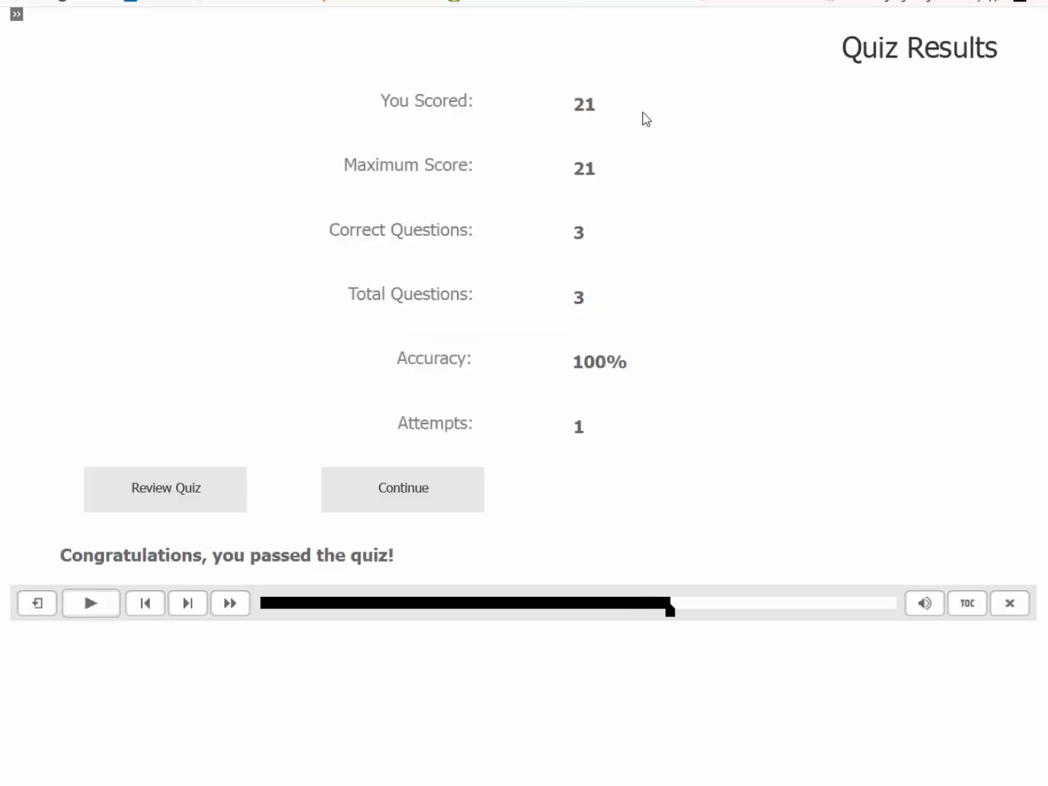
pyautogui.click(416, 495)
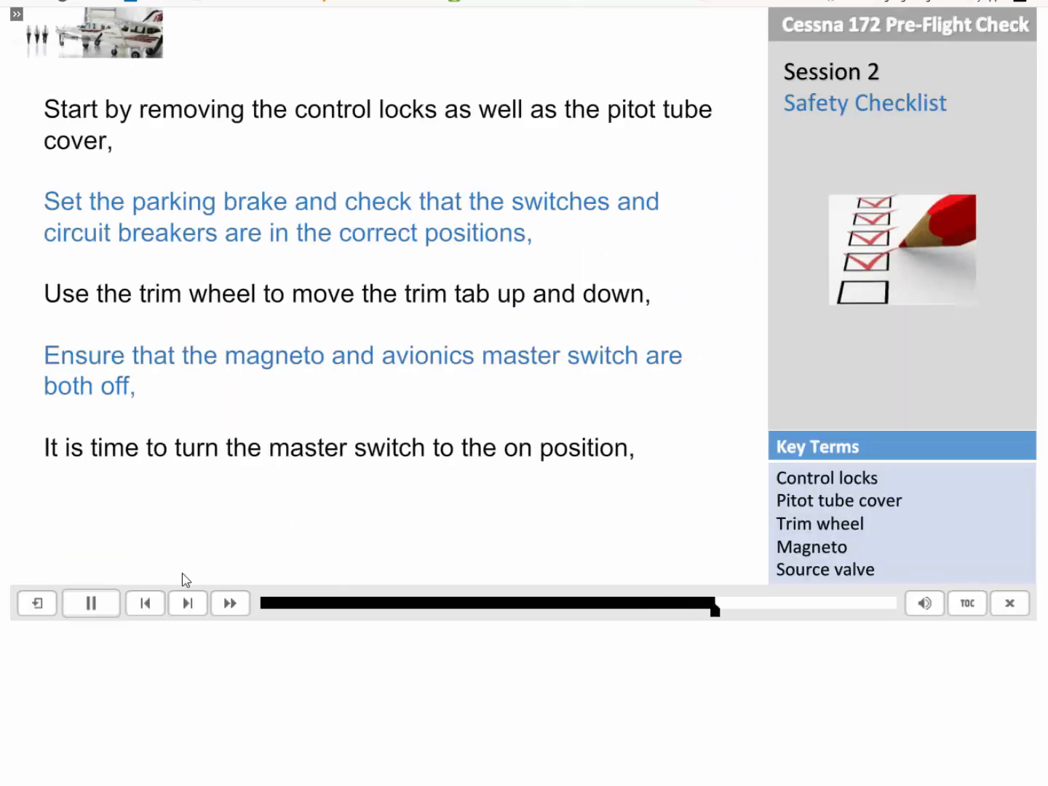
# - Advance past the Session 2 Safety Checklist to the 360 hangar slide and allow virtual reality access
pyautogui.click(192, 613)
pyautogui.click(192, 613)
pyautogui.click(192, 614)
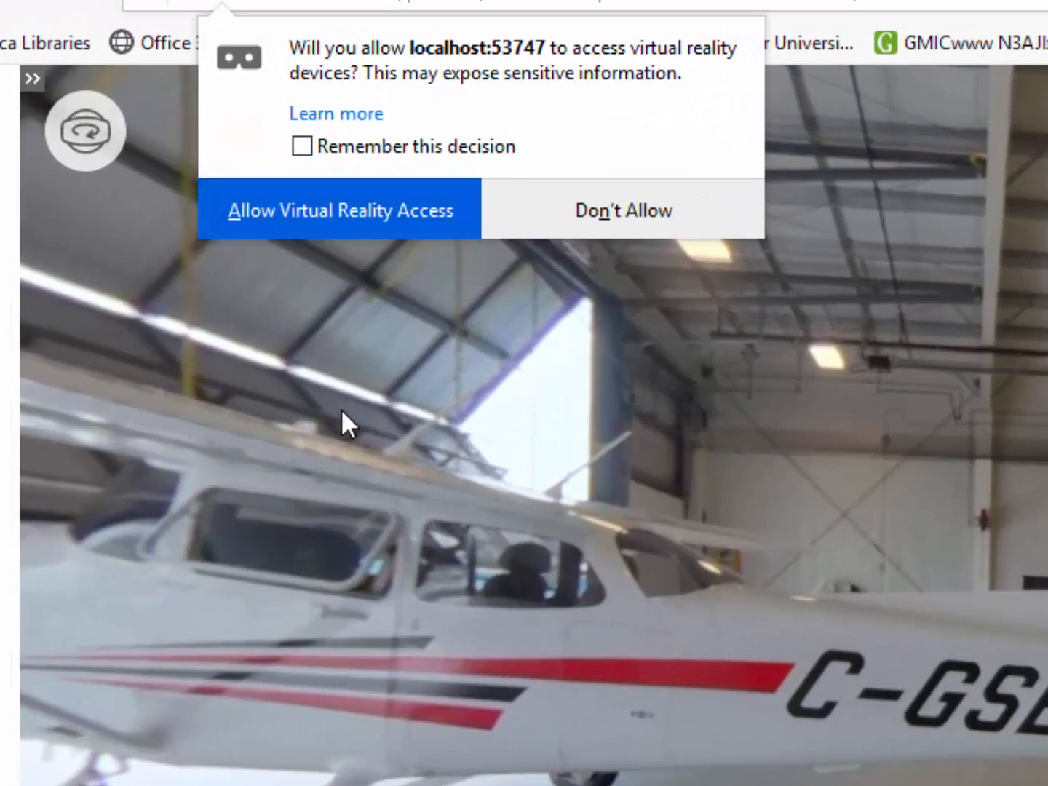
pyautogui.click(362, 210)
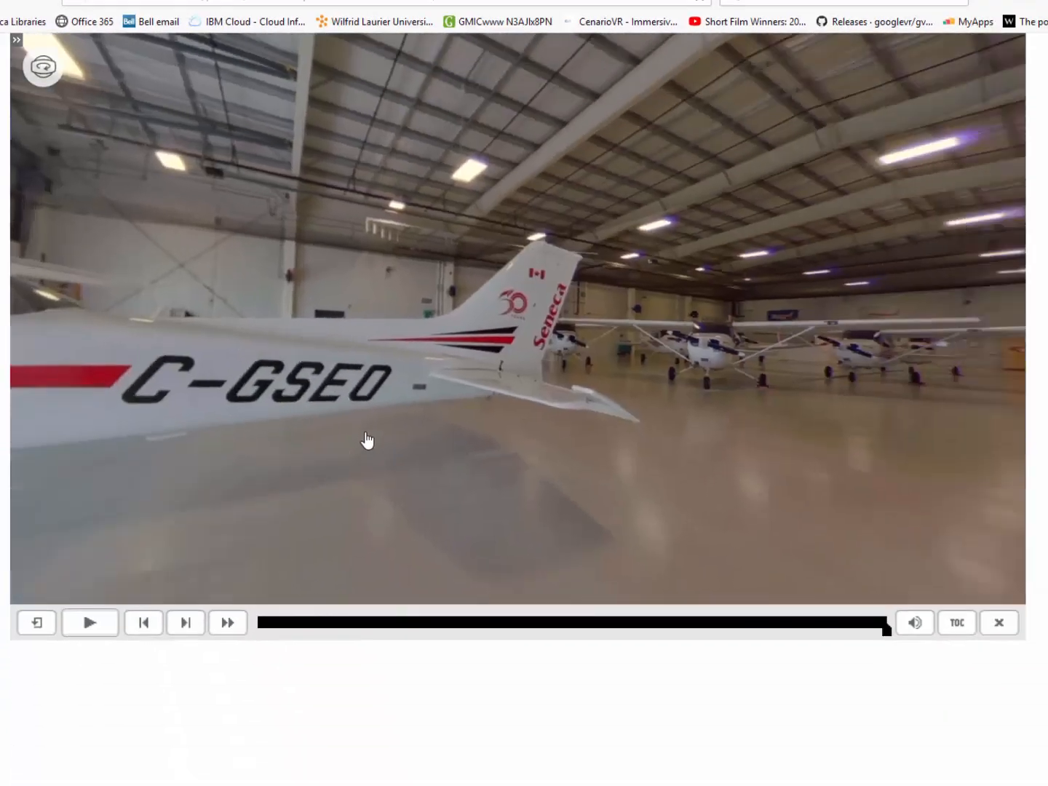
# - Look around the whole 360 hangar slide, examining the C-GSEO aircraft, the walls and the other parked planes
pyautogui.moveTo(366, 440); pyautogui.dragTo(667, 393)
pyautogui.moveTo(594, 385); pyautogui.dragTo(620, 409)
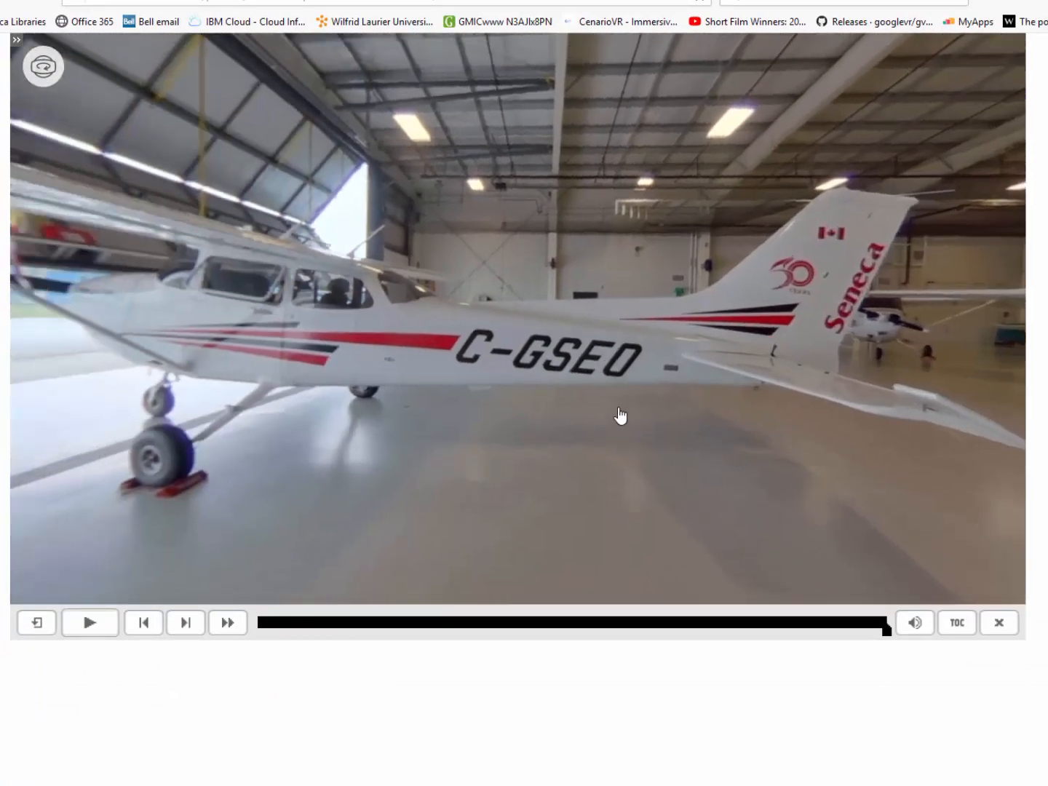
pyautogui.moveTo(713, 396); pyautogui.dragTo(953, 363)
pyautogui.moveTo(501, 335); pyautogui.dragTo(424, 402)
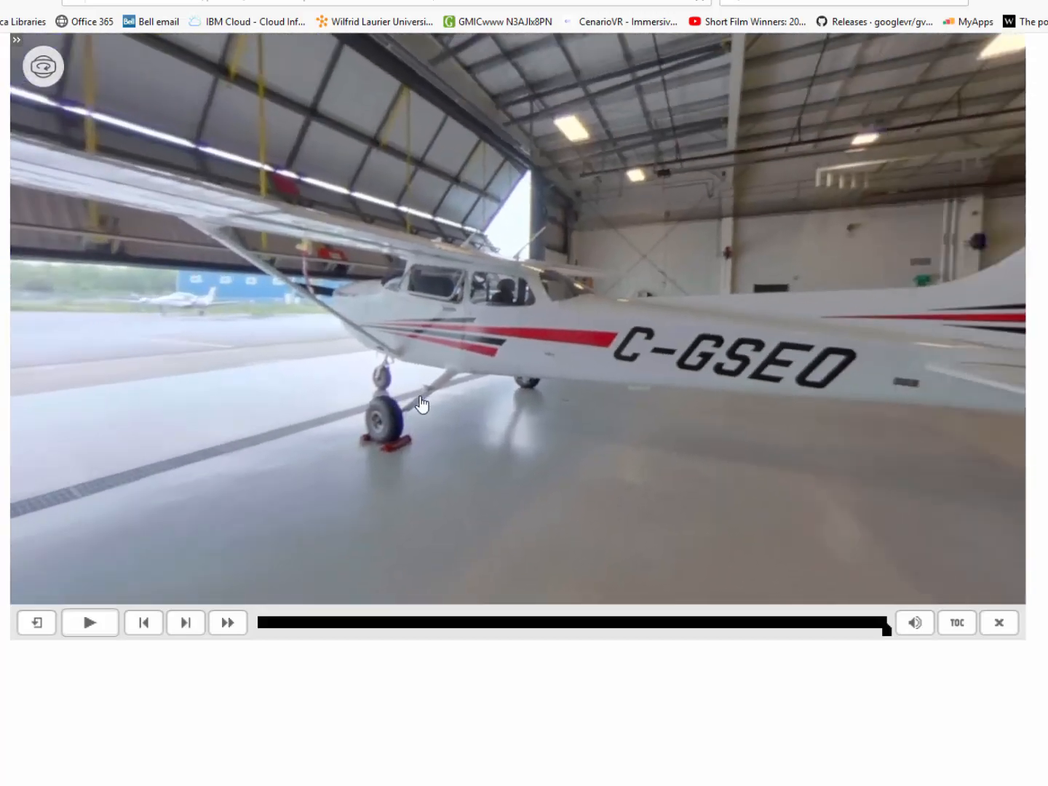
pyautogui.moveTo(686, 399); pyautogui.dragTo(763, 404)
pyautogui.moveTo(386, 371); pyautogui.dragTo(927, 402)
pyautogui.moveTo(440, 416); pyautogui.dragTo(692, 420)
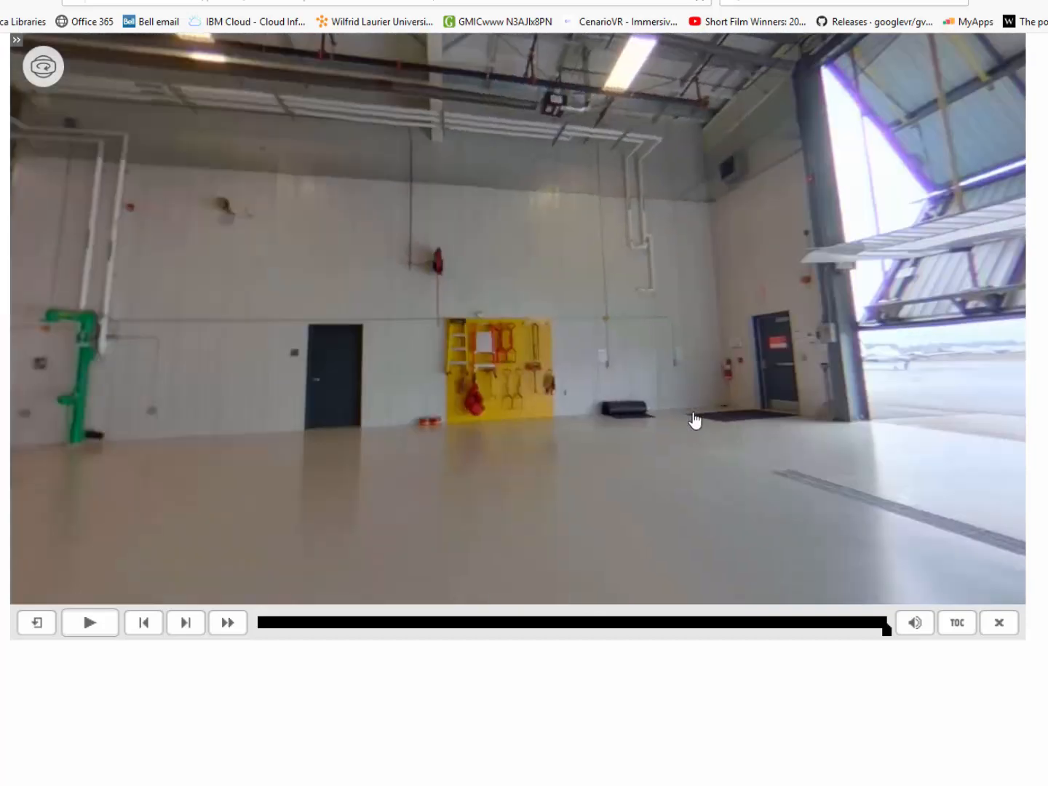
pyautogui.moveTo(353, 428); pyautogui.dragTo(764, 427)
pyautogui.moveTo(495, 440); pyautogui.dragTo(826, 462)
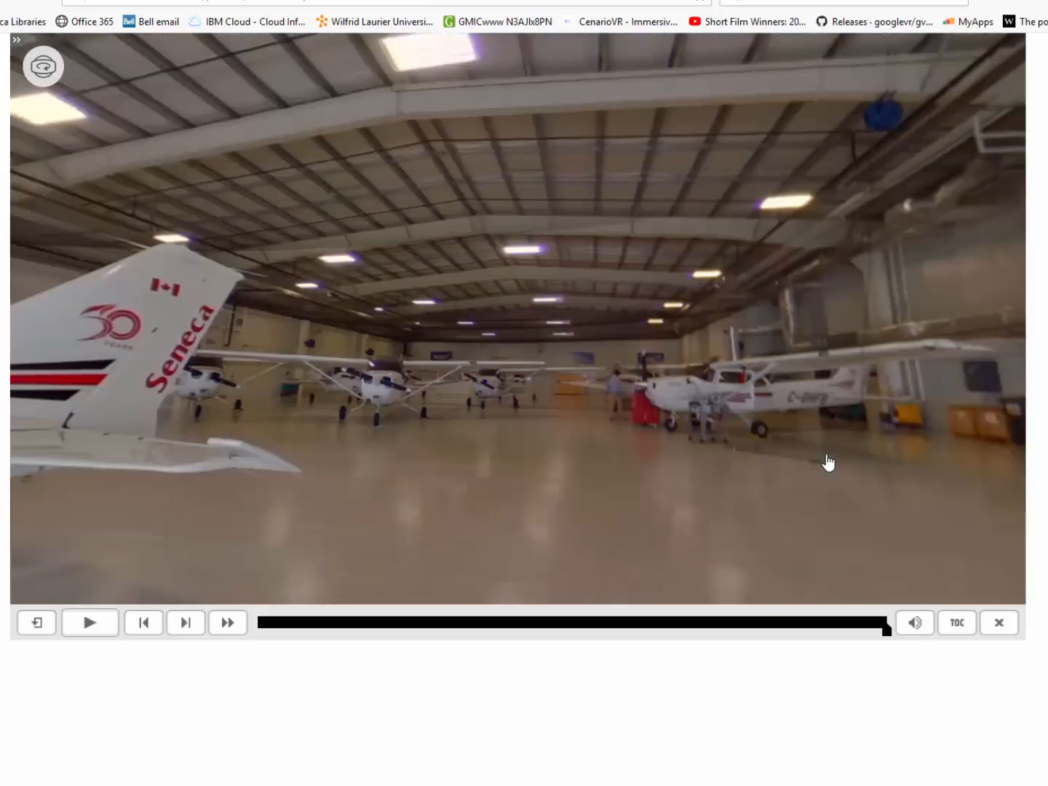
pyautogui.moveTo(436, 441); pyautogui.dragTo(768, 390)
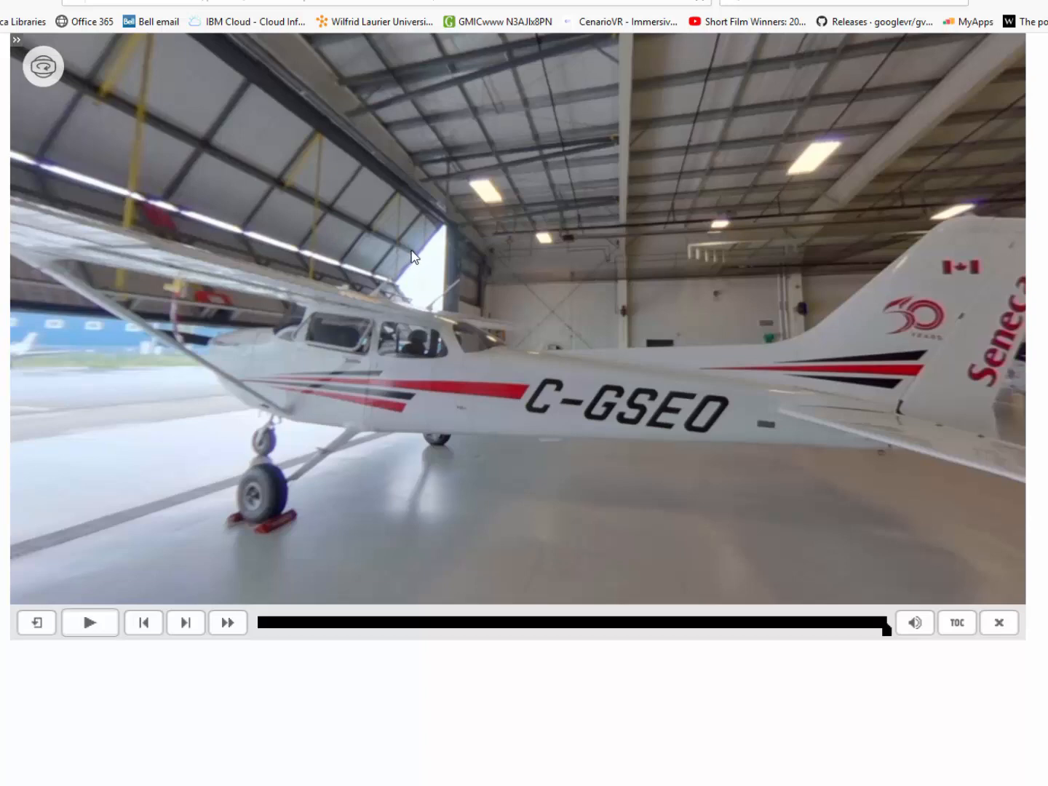
pyautogui.moveTo(617, 288); pyautogui.dragTo(599, 342)
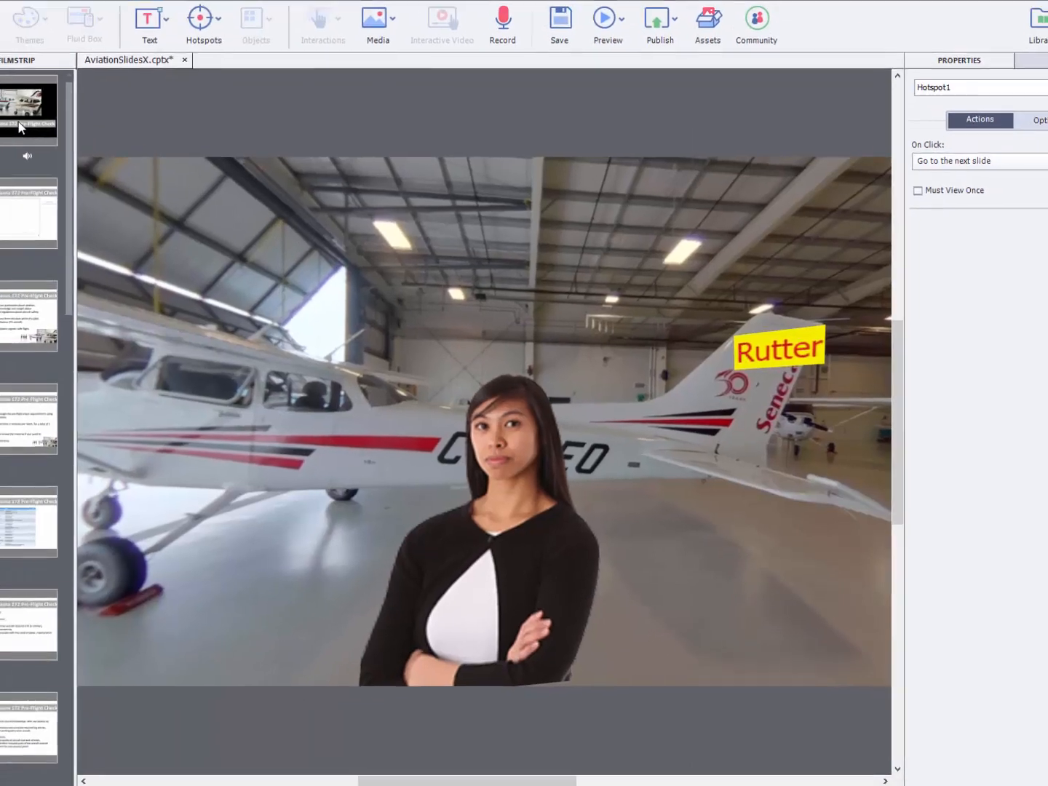
# - Switch to Adobe Captivate, go to Slide 1 and show the available publishing options
pyautogui.click(61, 141)
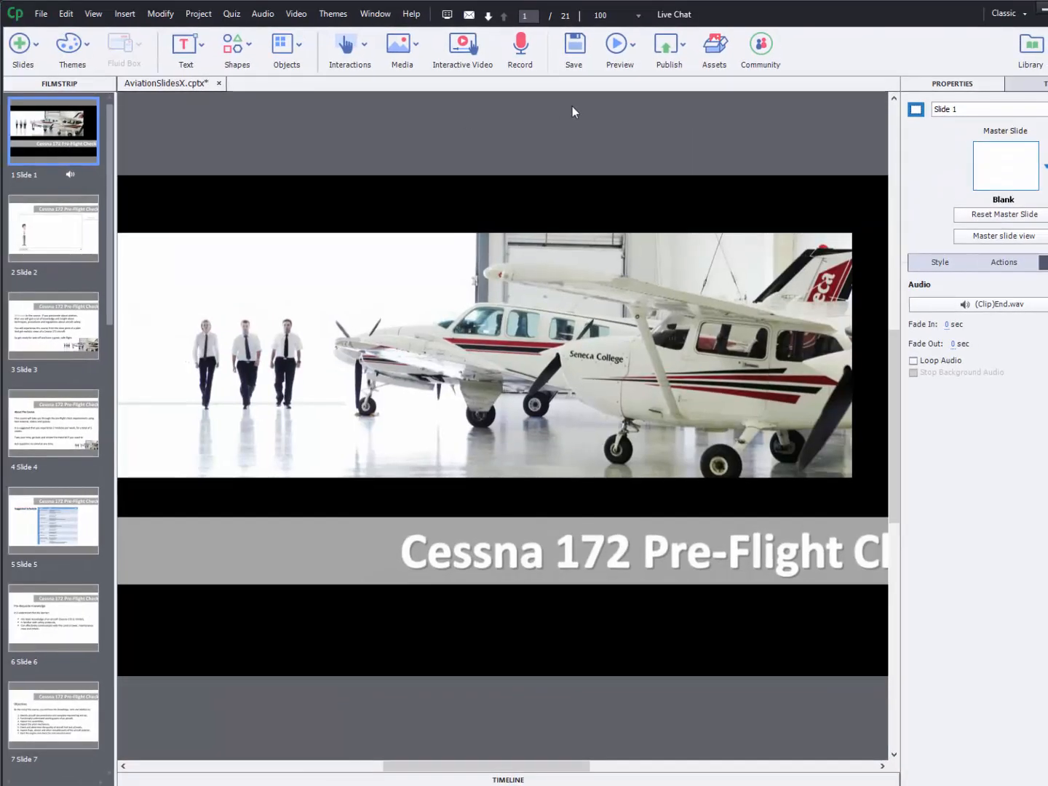
pyautogui.click(683, 48)
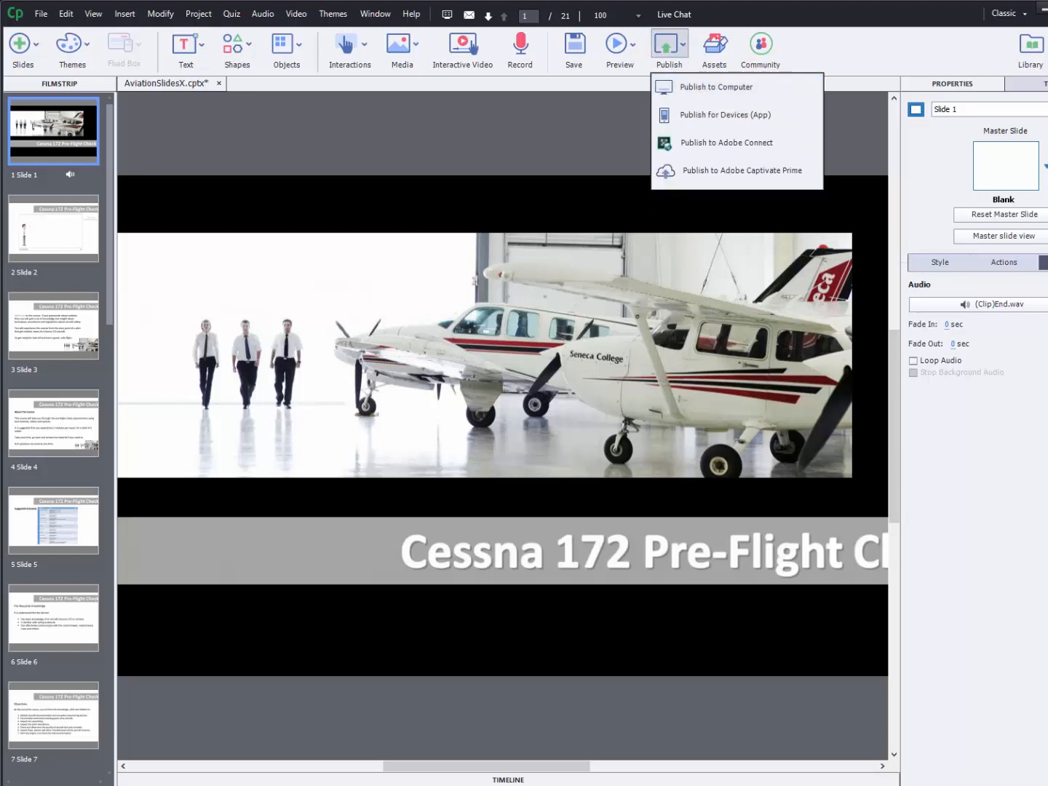
# - Switch to File Explorer and open the published AviationSlidesX folder inside the Desktop's Aviation folder
pyautogui.press('super+e')
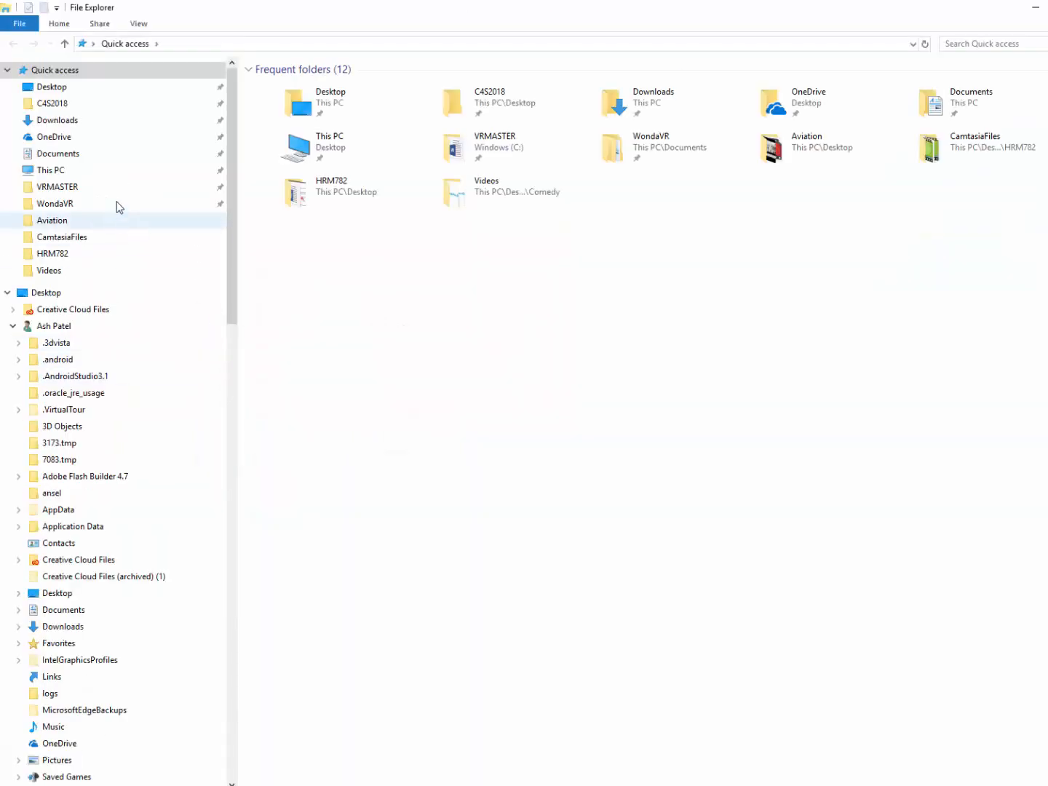
pyautogui.click(50, 89)
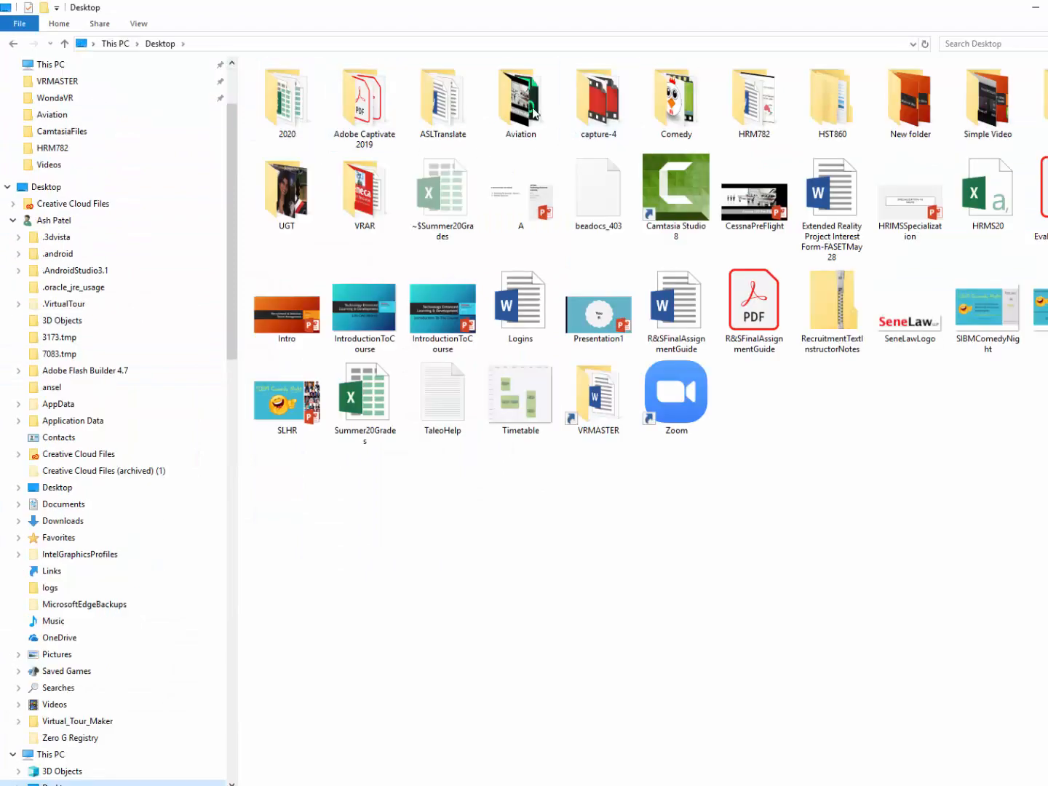
pyautogui.doubleClick(528, 110)
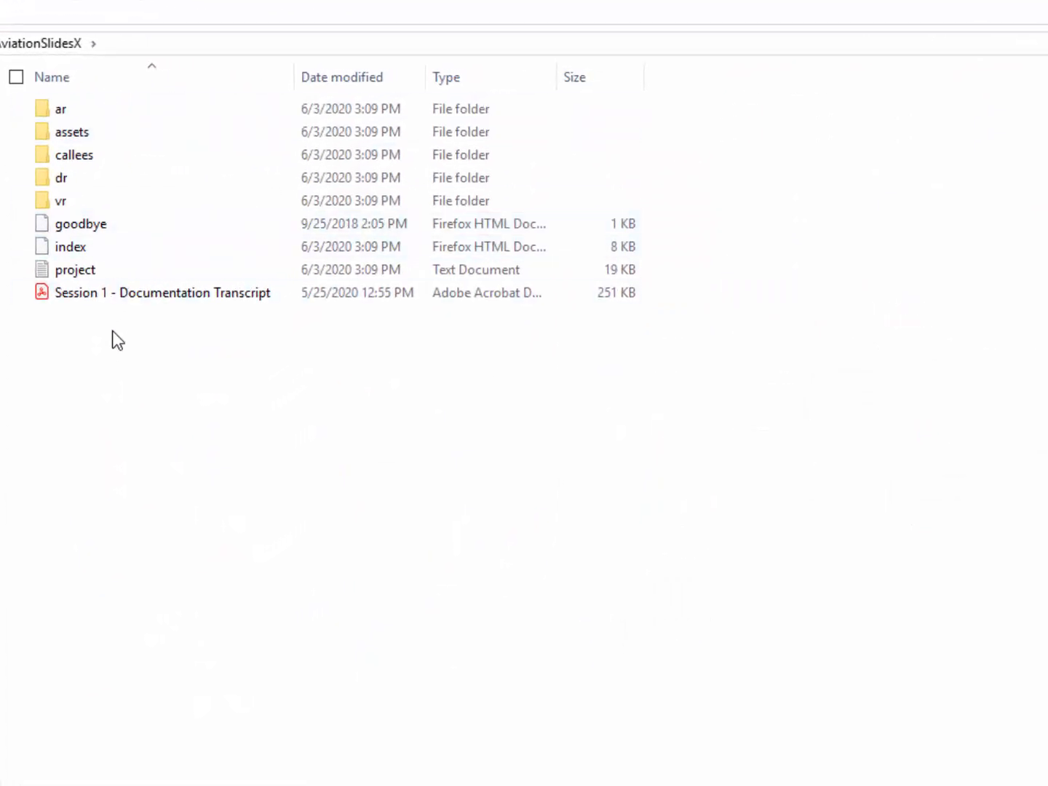
# - Select all published files and folders in AviationSlidesX, clear the selection, and open the index page in the browser
pyautogui.moveTo(110, 358); pyautogui.dragTo(94, 103)
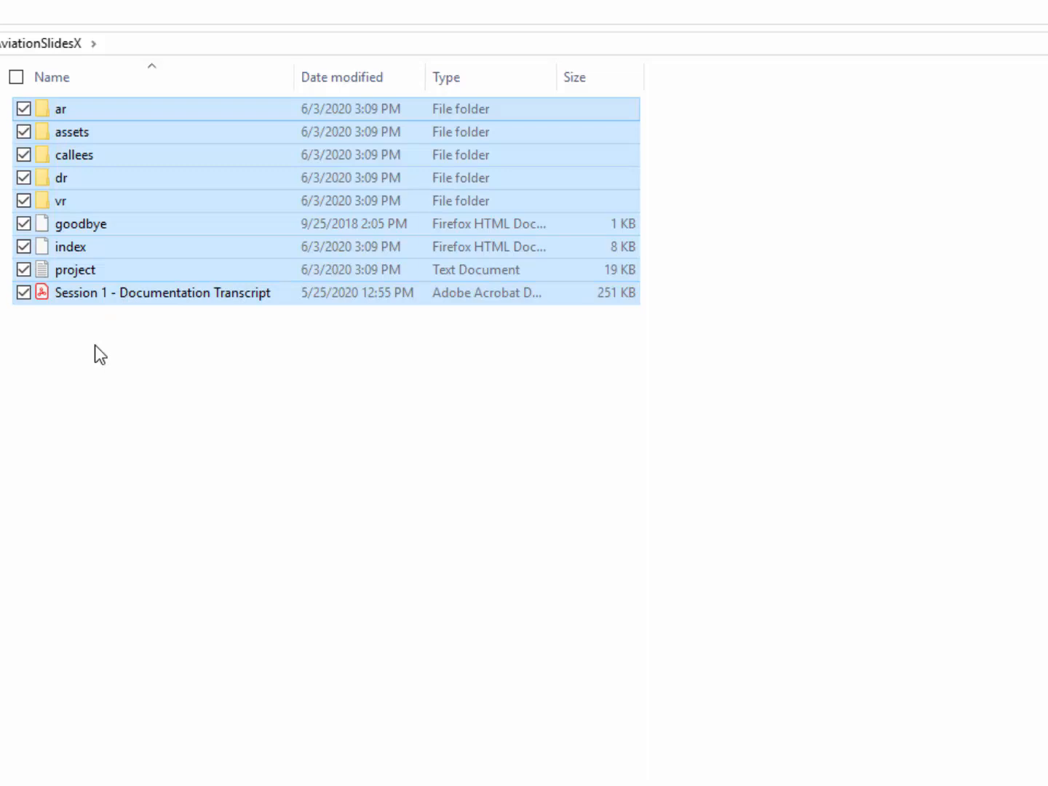
pyautogui.moveTo(110, 345); pyautogui.dragTo(108, 108)
pyautogui.click(168, 395)
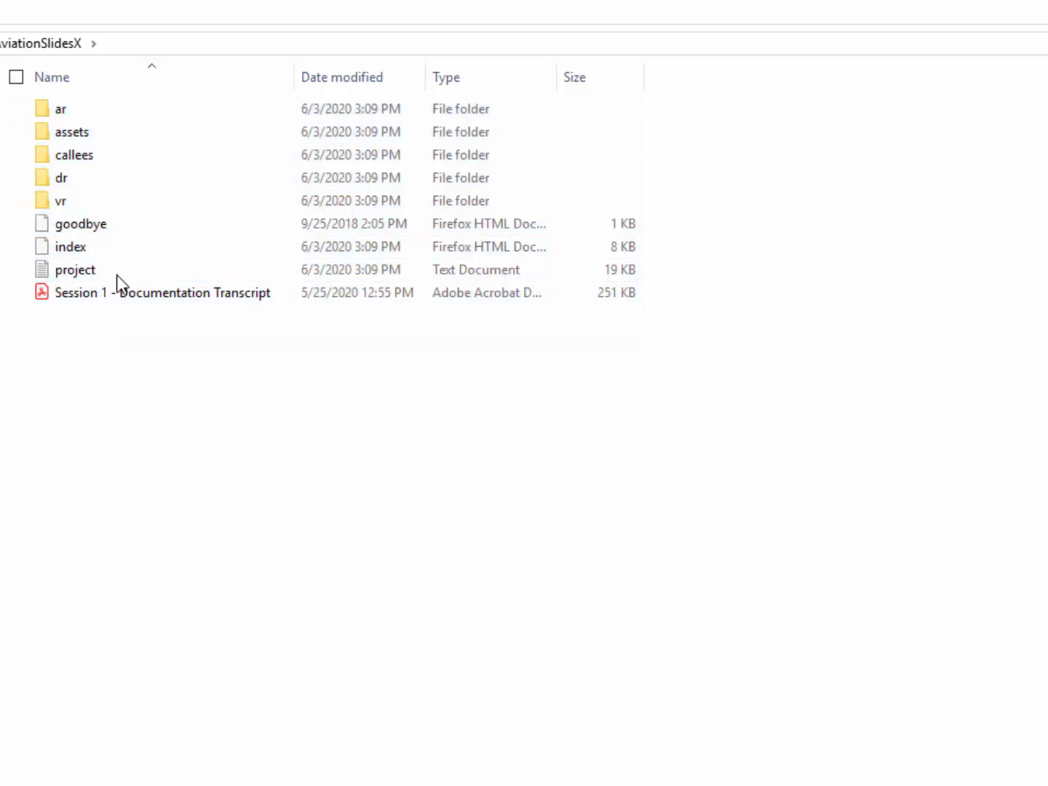
pyautogui.doubleClick(137, 219)
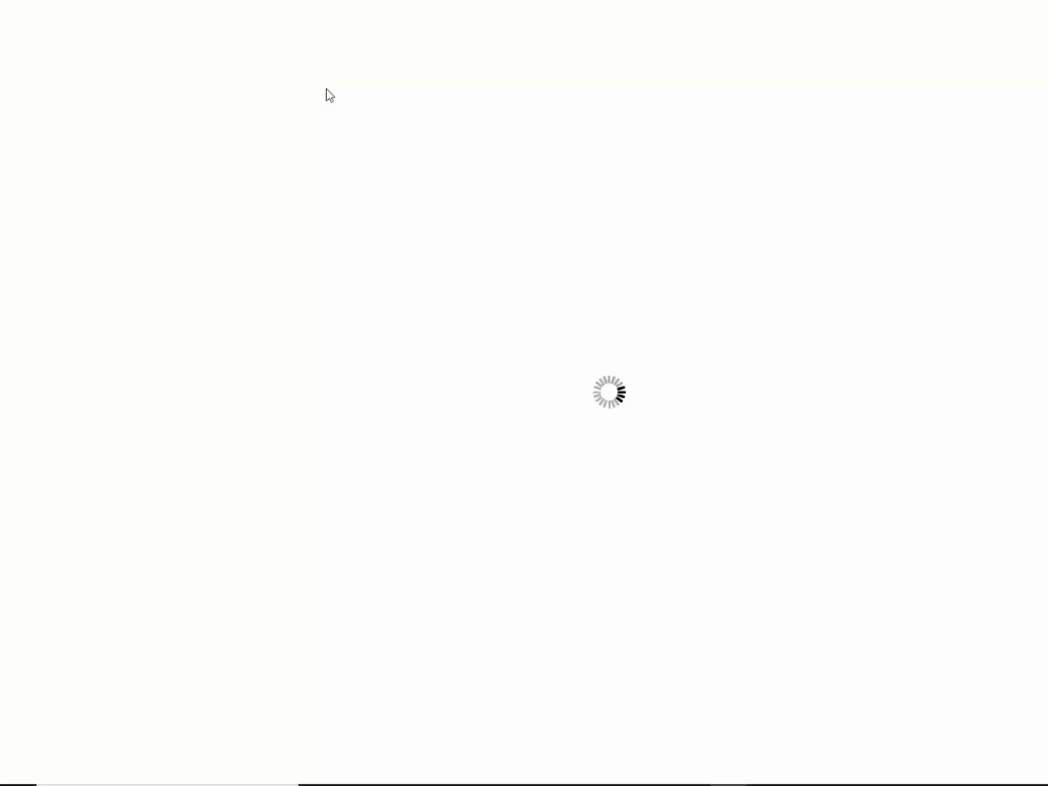